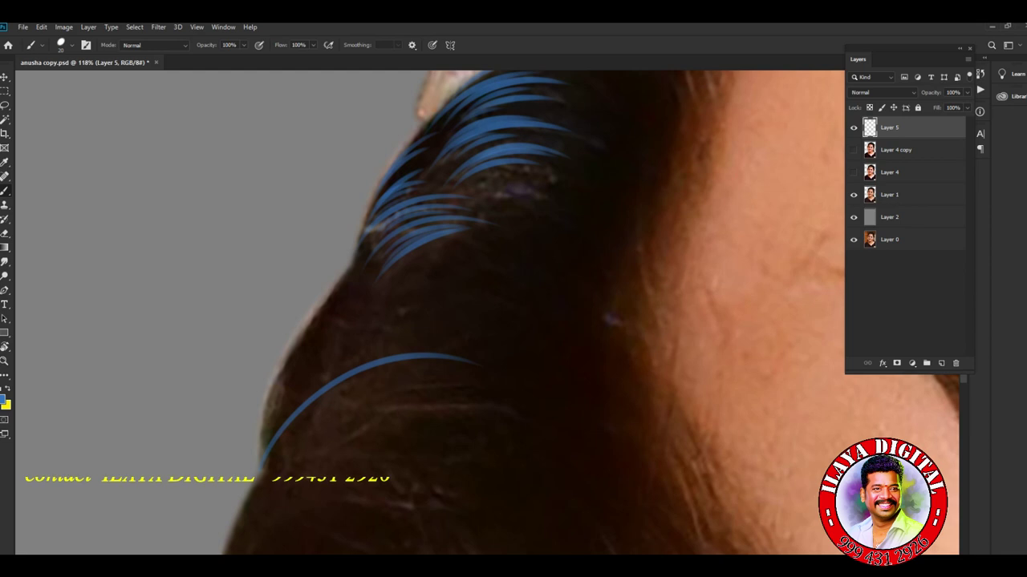
Step: Paint a cluster of curved blue hair strands on Layer 5 with a size 25 brush, over the dark side hair beyond the existing strands near the ear
scroll(301, 360, "up", 6)
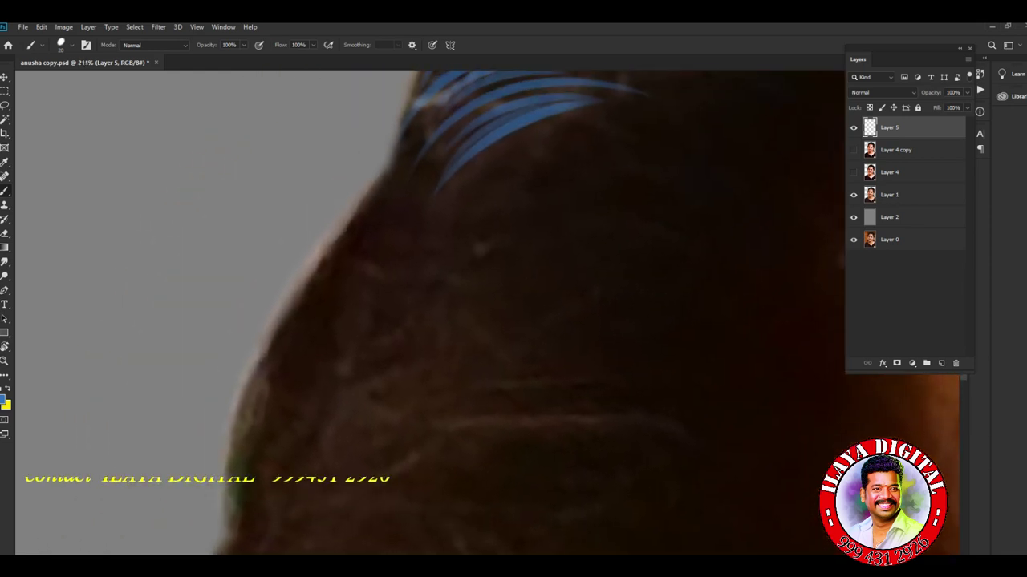
mouse_move(266, 493)
left_mouse_down()
mouse_move(629, 313)
mouse_move(593, 290)
left_mouse_up()
left_click_drag(298, 409, 568, 268)
left_click_drag(351, 340, 534, 263)
mouse_move(372, 415)
left_mouse_down()
mouse_move(430, 368)
mouse_move(550, 334)
left_mouse_up()
key("ctrl+z")
left_click_drag(346, 431, 538, 340)
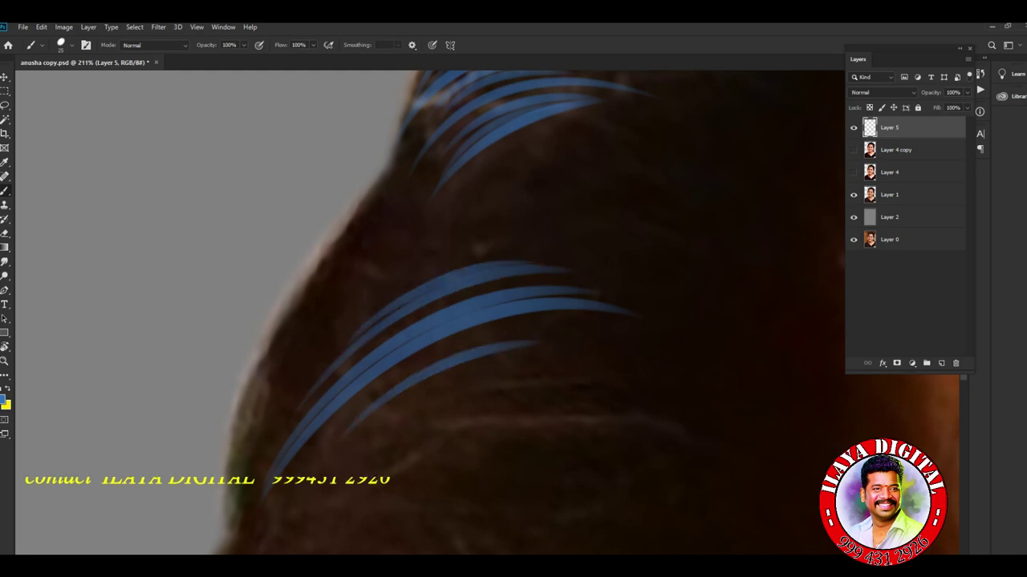
left_click_drag(356, 409, 575, 330)
left_click_drag(476, 347, 610, 327)
left_click_drag(231, 475, 543, 226)
left_click_drag(273, 361, 490, 220)
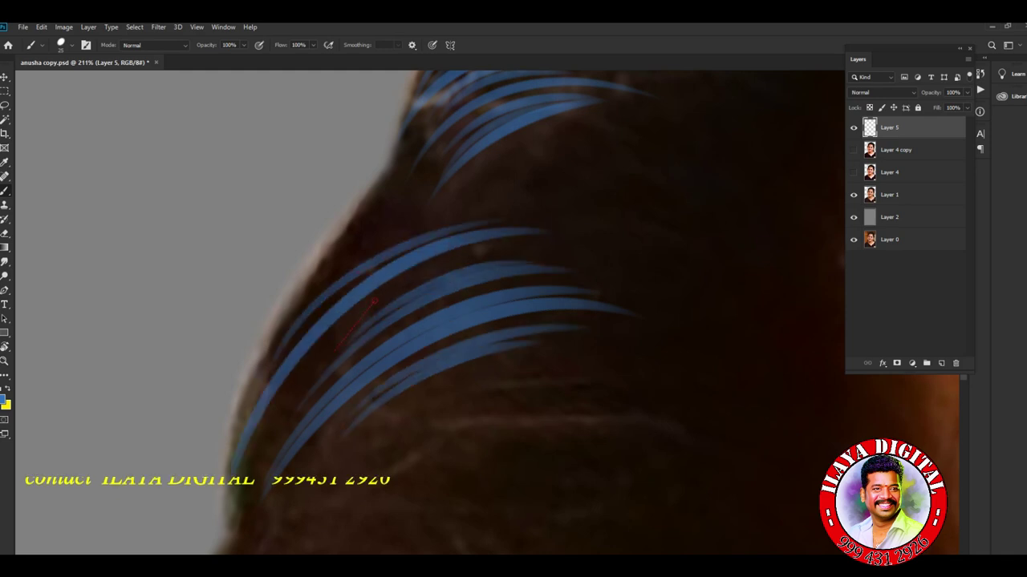
left_click_drag(319, 368, 506, 257)
left_click_drag(329, 268, 543, 173)
Step: Paint one long arched blue strand across the next section of side hair, undoing the two extra strokes beside it
scroll(429, 313, "down", 3)
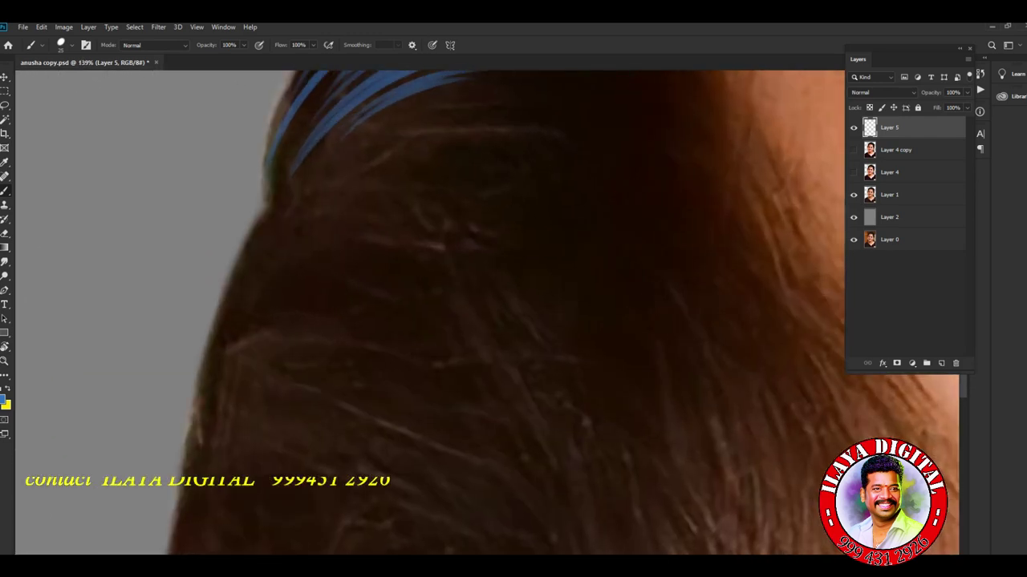
scroll(429, 313, "down", 3)
scroll(429, 313, "up", 4)
mouse_move(217, 497)
left_mouse_down()
mouse_move(378, 355)
mouse_move(624, 366)
left_mouse_up()
left_click_drag(231, 433, 560, 315)
left_click_drag(239, 407, 536, 283)
key("ctrl+z")
key("ctrl+z")
Step: Build up a fan of overlapping blue strands between the new long arched strand and the cluster nearer the ear
key("r")
left_click_drag(561, 377, 513, 409)
key("b")
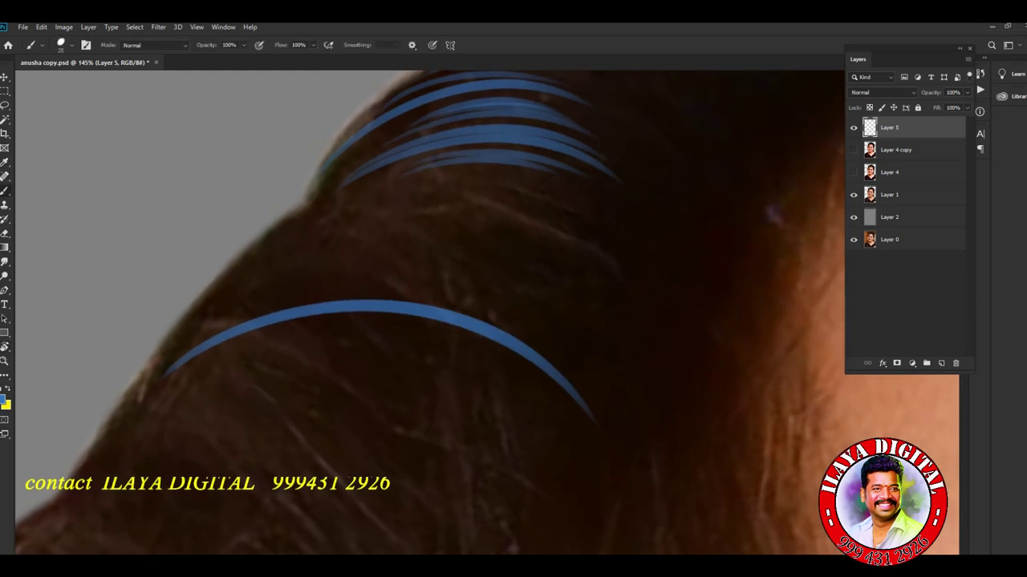
left_click_drag(170, 362, 596, 346)
mouse_move(213, 335)
left_mouse_down()
mouse_move(334, 287)
mouse_move(551, 347)
left_mouse_up()
left_click_drag(347, 281, 557, 353)
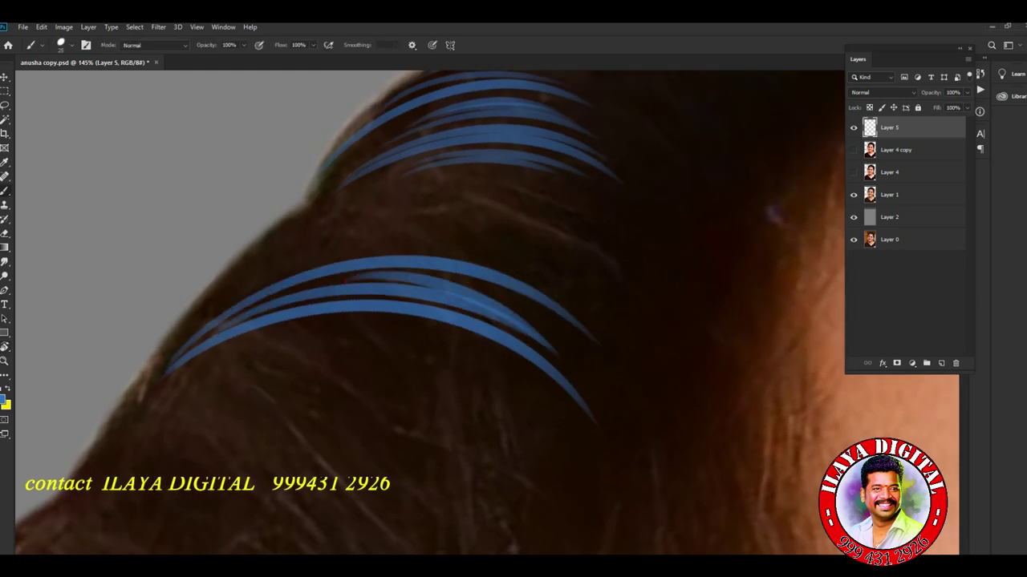
left_click_drag(363, 255, 573, 300)
left_click_drag(236, 282, 533, 268)
left_click_drag(302, 247, 494, 241)
left_click_drag(363, 200, 551, 250)
Step: Add shorter blue strands below the fan and fill the gap between it and the previous cluster
scroll(487, 313, "left", 2)
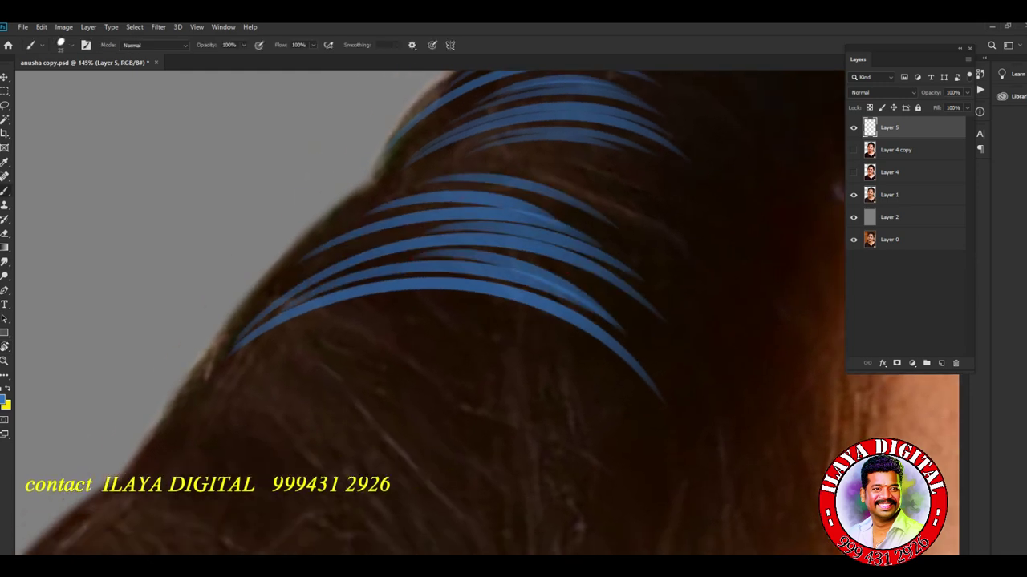
left_click_drag(348, 321, 537, 345)
mouse_move(360, 341)
left_mouse_down()
mouse_move(531, 367)
mouse_move(594, 464)
left_mouse_up()
mouse_move(416, 373)
left_mouse_down()
mouse_move(545, 437)
mouse_move(594, 489)
left_mouse_up()
left_click_drag(542, 376, 607, 444)
mouse_move(396, 173)
left_mouse_down()
mouse_move(618, 165)
mouse_move(709, 203)
left_mouse_up()
left_click_drag(494, 148, 640, 192)
Step: Add thin blue strands to the existing clusters of hair right beside the top of the ear
scroll(433, 312, "up", 3)
scroll(433, 312, "left", 2)
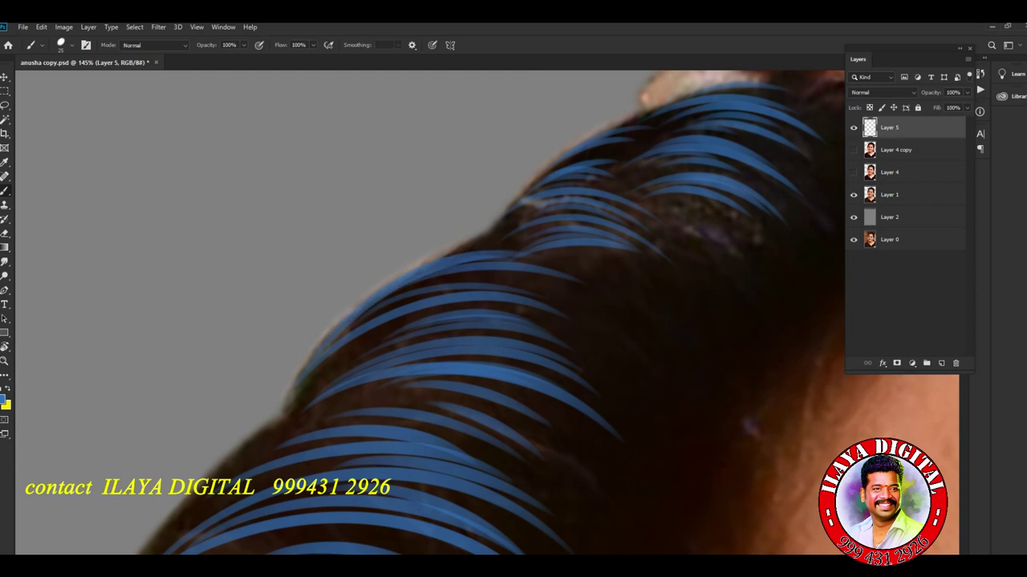
scroll(433, 313, "up", 3)
scroll(433, 313, "right", 2)
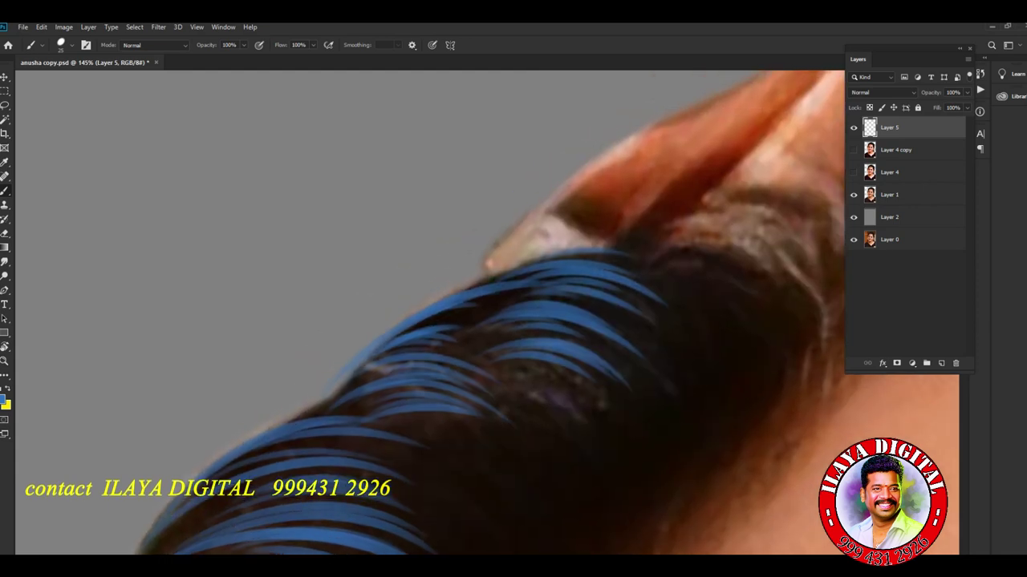
left_click_drag(537, 255, 678, 281)
left_click_drag(363, 396, 475, 422)
mouse_move(502, 369)
left_mouse_down()
mouse_move(592, 419)
mouse_move(600, 404)
left_mouse_up()
Step: Paint a new cluster of long arched blue strands across the unpainted side hair farther from the ear, plus one long arc above it
scroll(481, 313, "down", 4)
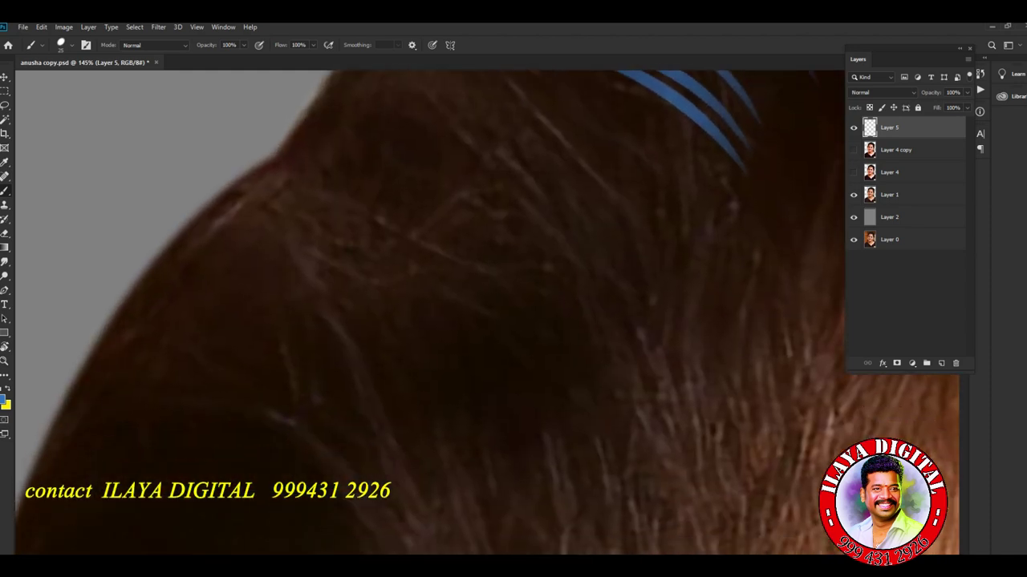
scroll(481, 313, "up", 5)
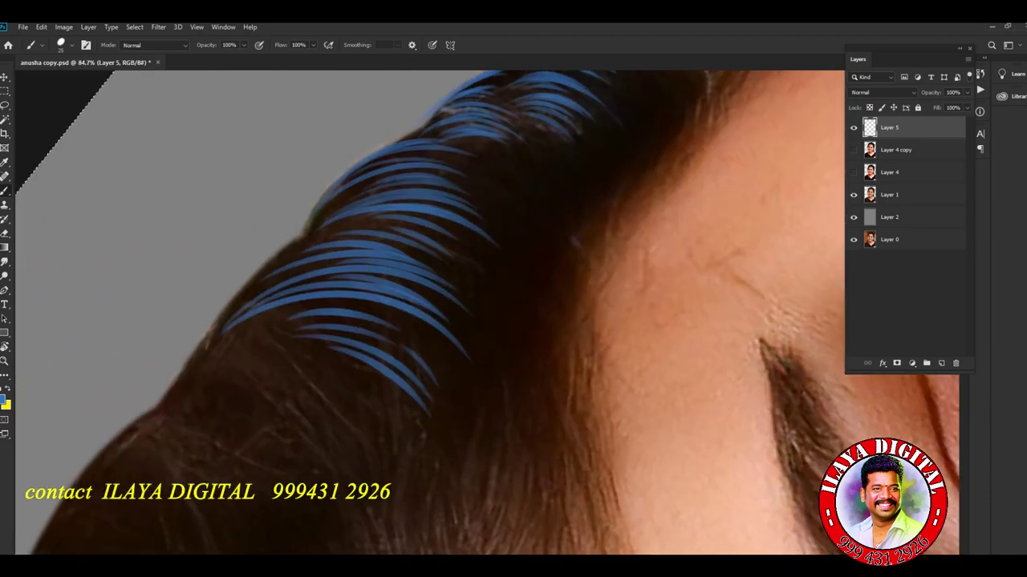
scroll(642, 313, "down", 5)
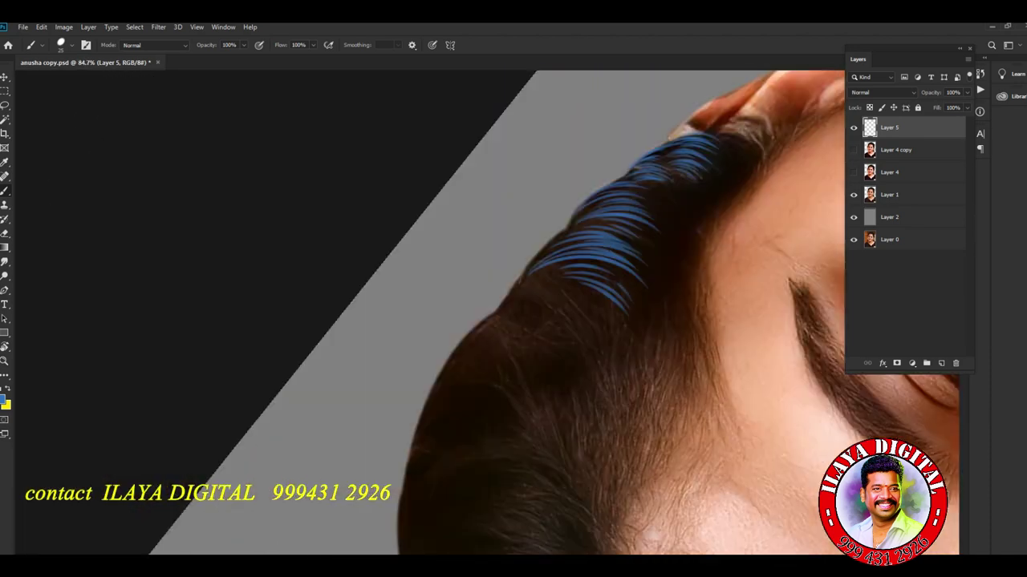
scroll(513, 312, "up", 5)
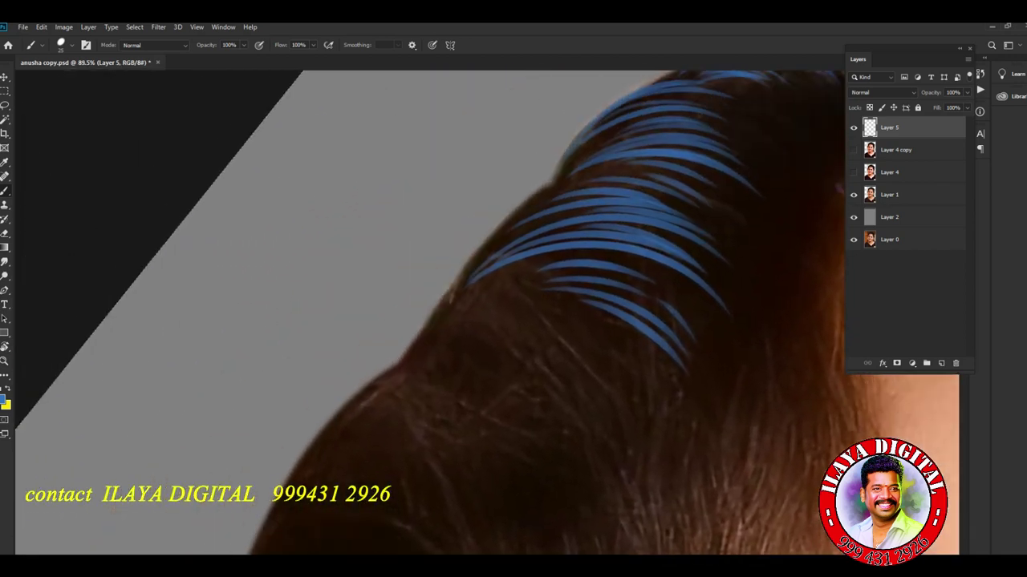
key("ctrl+shift+z")
key("ctrl+z")
key("ctrl+shift+z")
key("ctrl+shift+z")
key("ctrl+shift+z")
key("ctrl+shift+z")
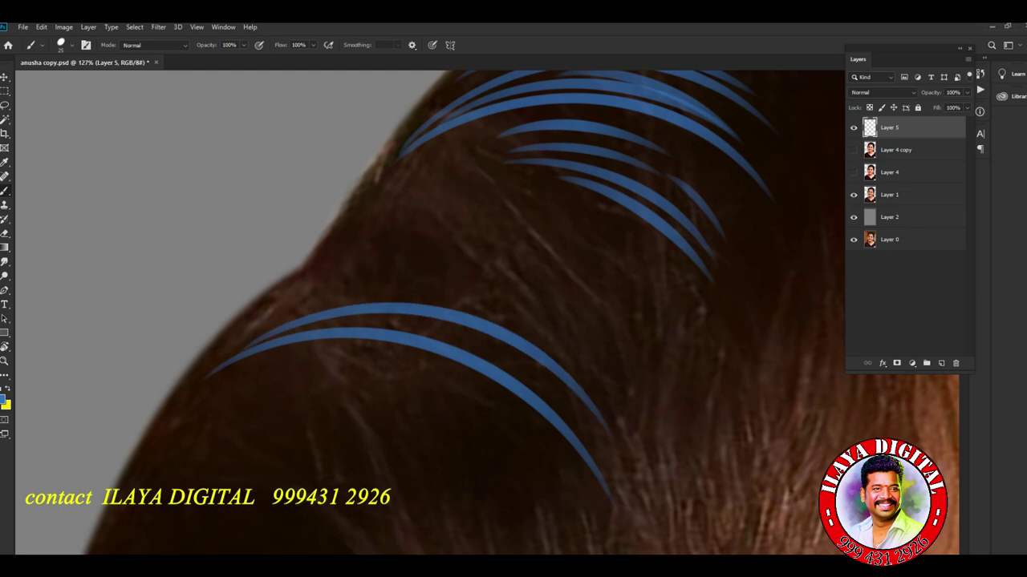
key("ctrl+shift+z")
key("ctrl+shift+z")
key("ctrl+shift+z")
key("ctrl+shift+z")
key("ctrl+shift+z")
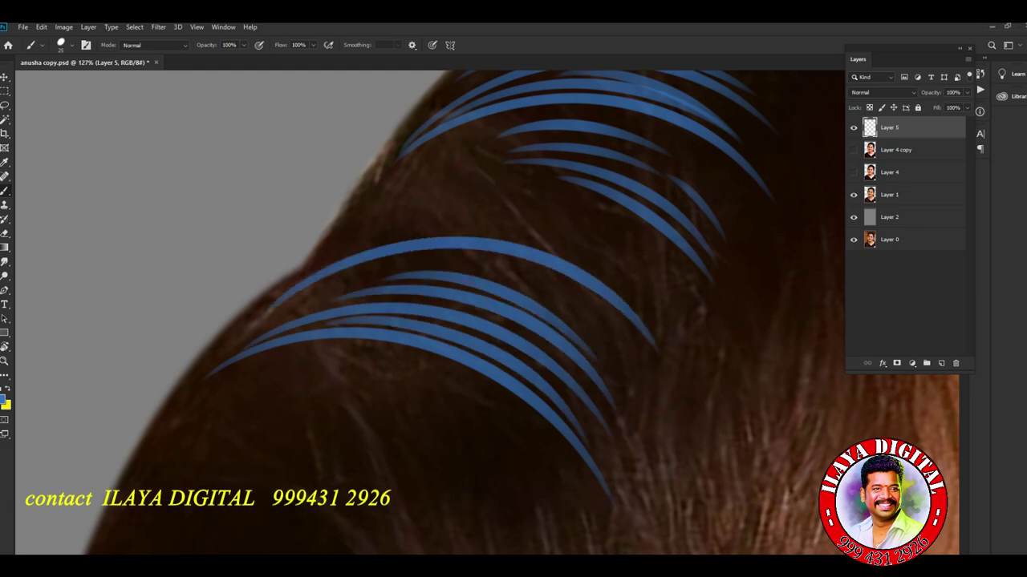
Step: Thicken the area around the upper long arc with overlapping blue strands reaching up to the previous cluster
key("ctrl+shift+z")
key("ctrl+shift+z")
key("ctrl+shift+z")
key("ctrl+shift+z")
key("ctrl+shift+z")
key("ctrl+shift+z")
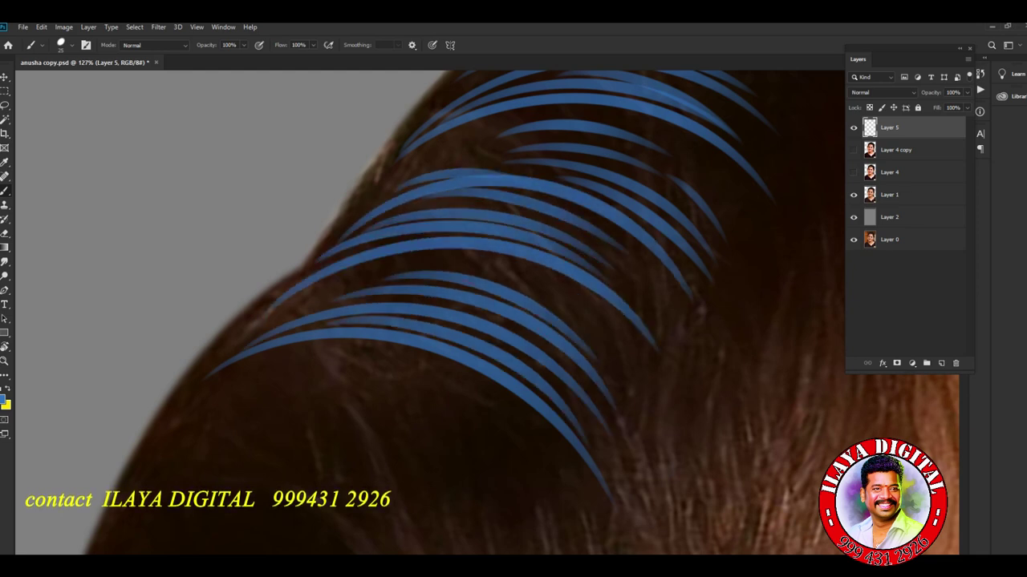
Step: Add short arched blue strands beneath the newest cluster, undoing the surplus strokes
key("ctrl+shift+z")
key("ctrl+shift+z")
key("ctrl+shift+z")
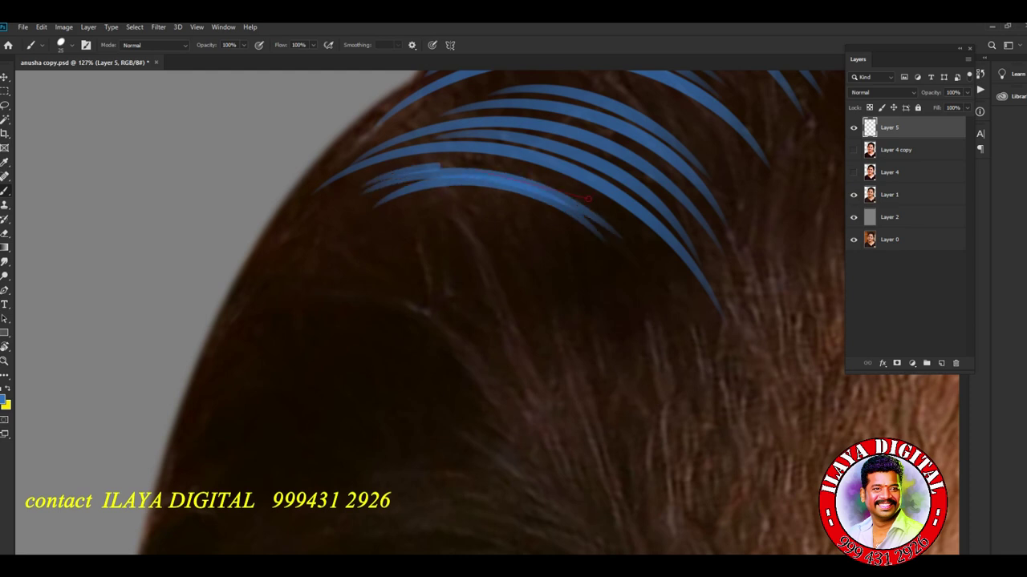
key("ctrl+z")
key("ctrl+z")
key("ctrl+shift+z")
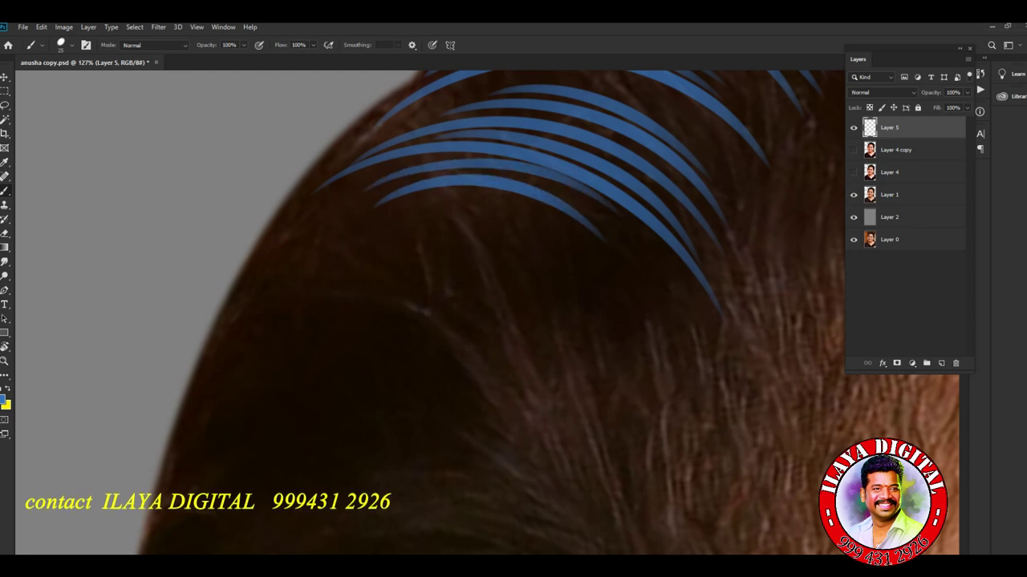
key("ctrl+z")
key("ctrl+z")
Step: Set the foreground colour to a darker blue, #315077
scroll(321, 313, "down", 5)
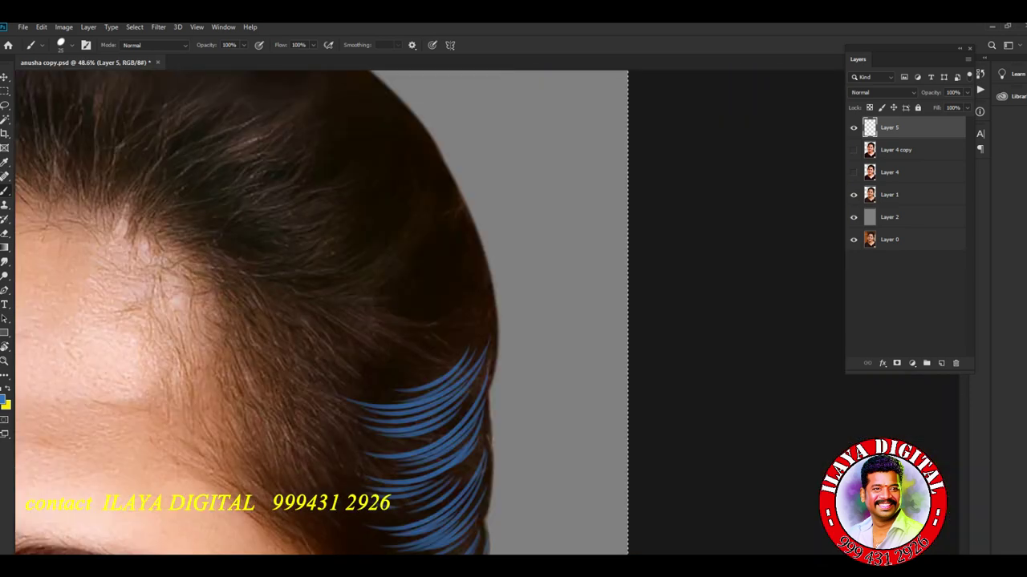
scroll(321, 313, "up", 5)
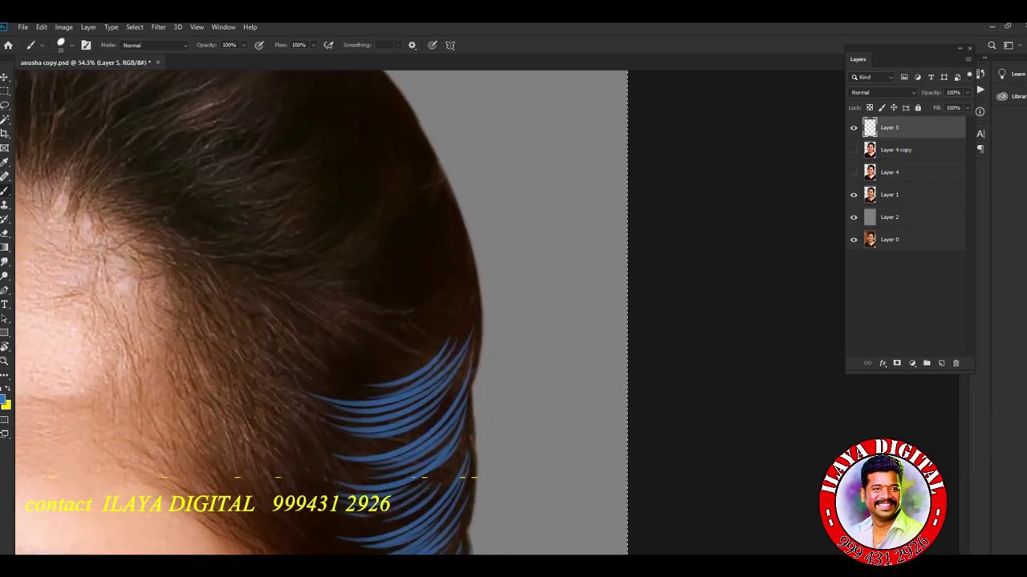
scroll(321, 313, "up", 2)
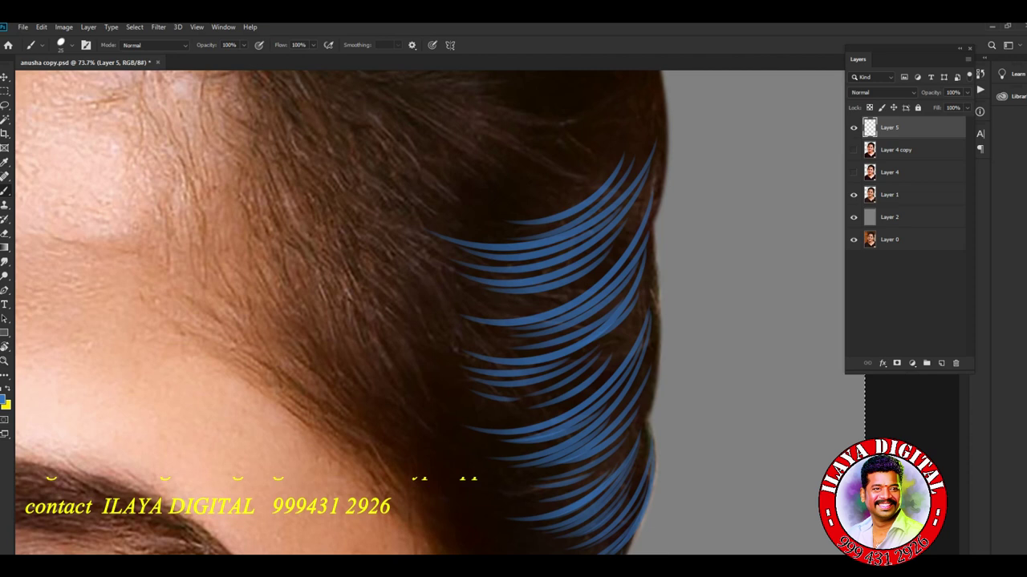
left_click(6, 401)
left_click(824, 346)
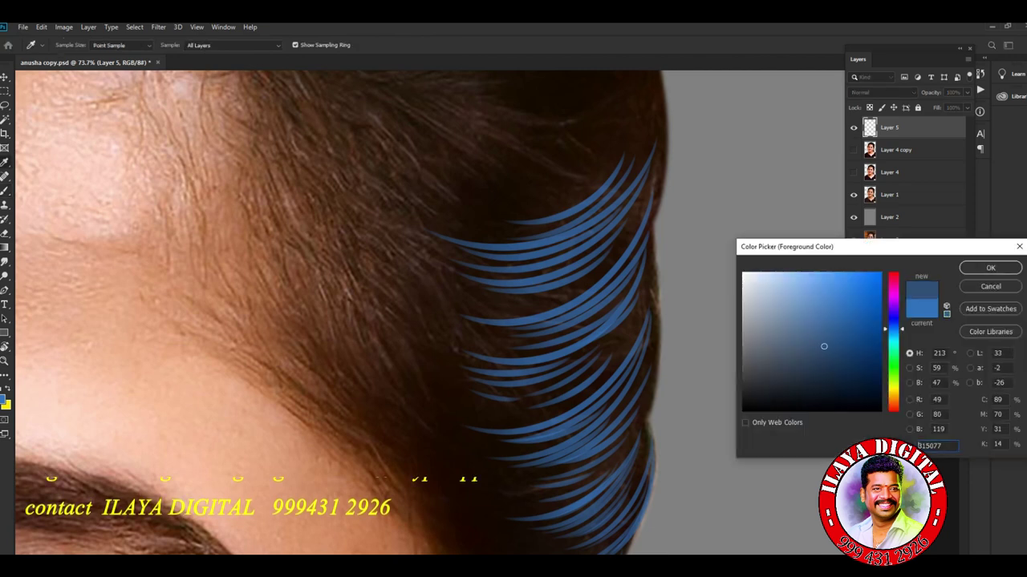
key("Return")
Step: Paint two groups of darker blue curved strands over the brown temple hair, following its direction toward the side clusters
scroll(458, 401, "up", 4)
left_click_drag(244, 209, 385, 381)
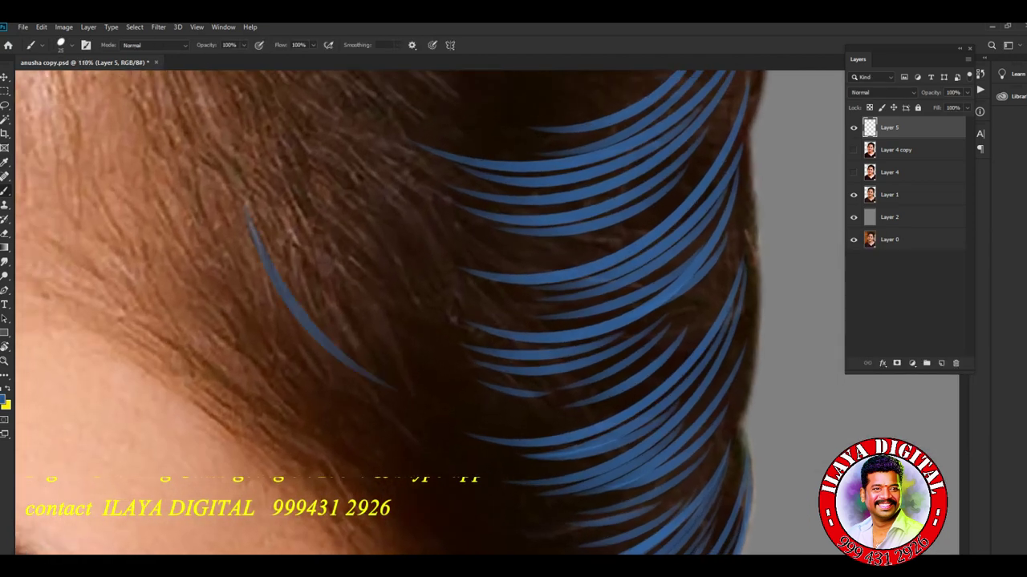
left_click_drag(281, 237, 409, 387)
left_click_drag(311, 273, 421, 384)
left_click_drag(266, 310, 397, 391)
mouse_move(301, 206)
left_mouse_down()
mouse_move(421, 330)
mouse_move(421, 315)
left_mouse_up()
left_click_drag(303, 171, 426, 283)
left_click_drag(273, 135, 425, 277)
left_click_drag(323, 133, 443, 258)
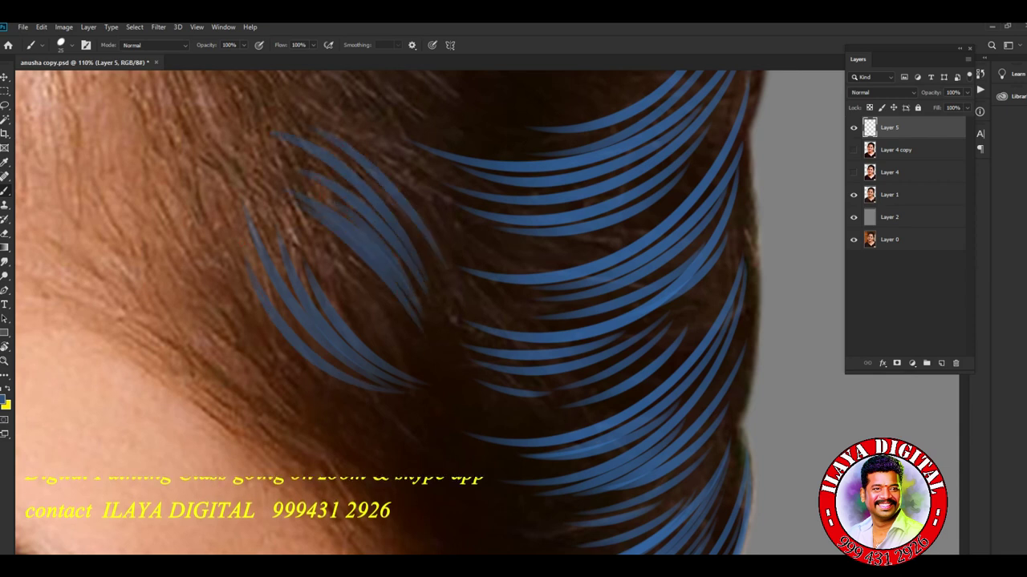
Step: Extend the temple strands with a further stroke and a row of long curves sweeping back from the hairline
left_click_drag(332, 269, 470, 370)
left_click_drag(252, 356, 443, 448)
left_click_drag(284, 411, 462, 491)
left_click_drag(330, 458, 482, 517)
Step: Continue the darker blue strands down the hairline beside the forehead, sweeping them back into the dark hair
scroll(414, 313, "left", 3)
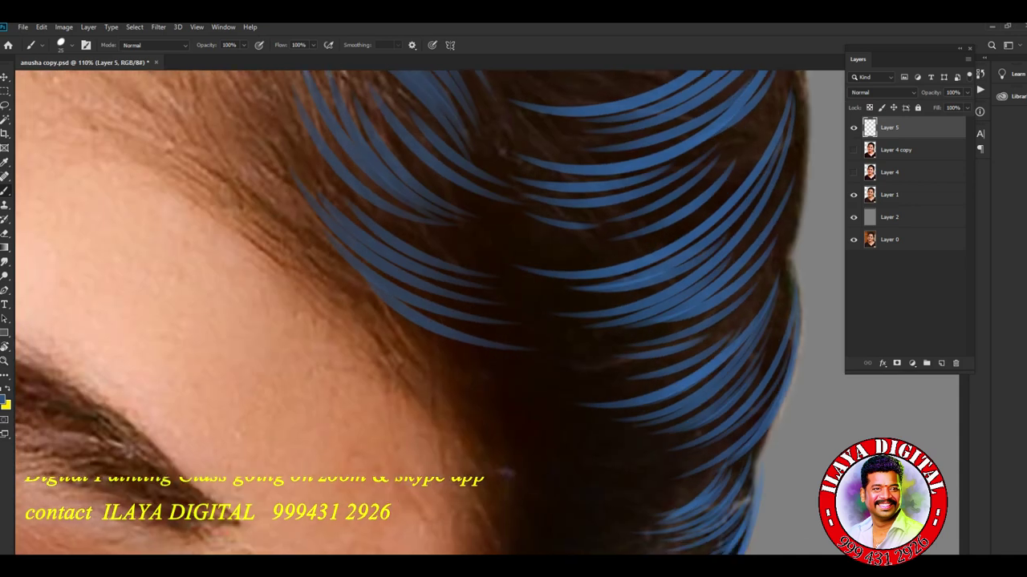
left_click_drag(440, 381, 524, 430)
left_click_drag(427, 364, 519, 424)
left_click_drag(417, 342, 531, 400)
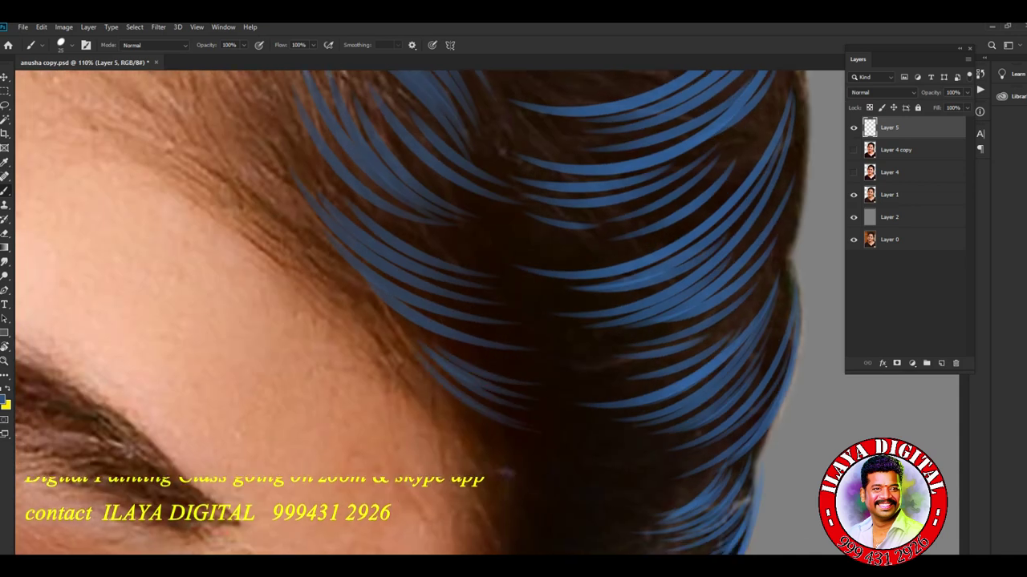
left_click_drag(431, 393, 590, 464)
left_click_drag(449, 417, 626, 485)
left_click_drag(473, 437, 609, 497)
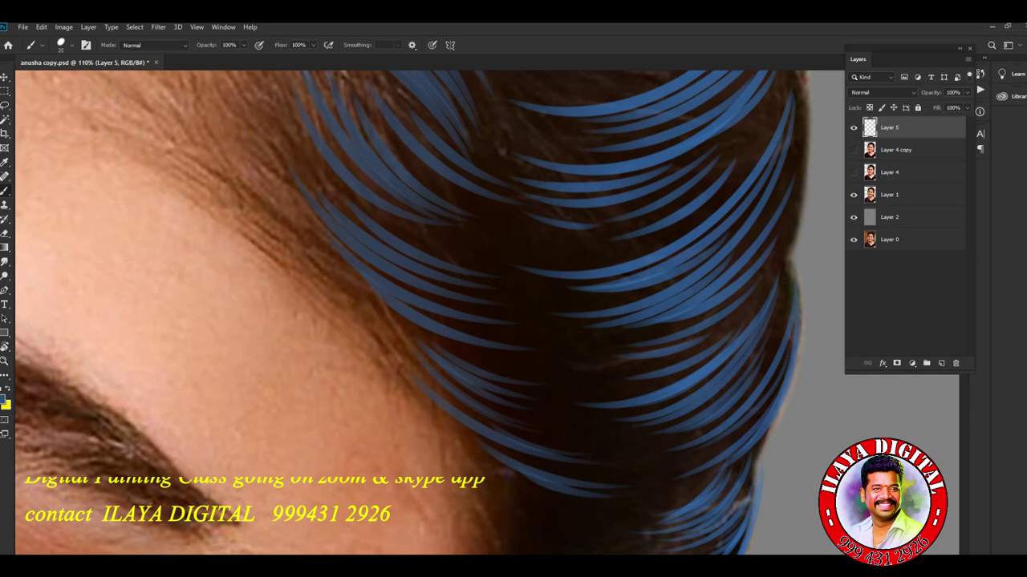
Step: Paint small curved darker blue strands down the front edge of the sideburn hair to the ear, undoing the oversized strokes
scroll(413, 313, "down", 5)
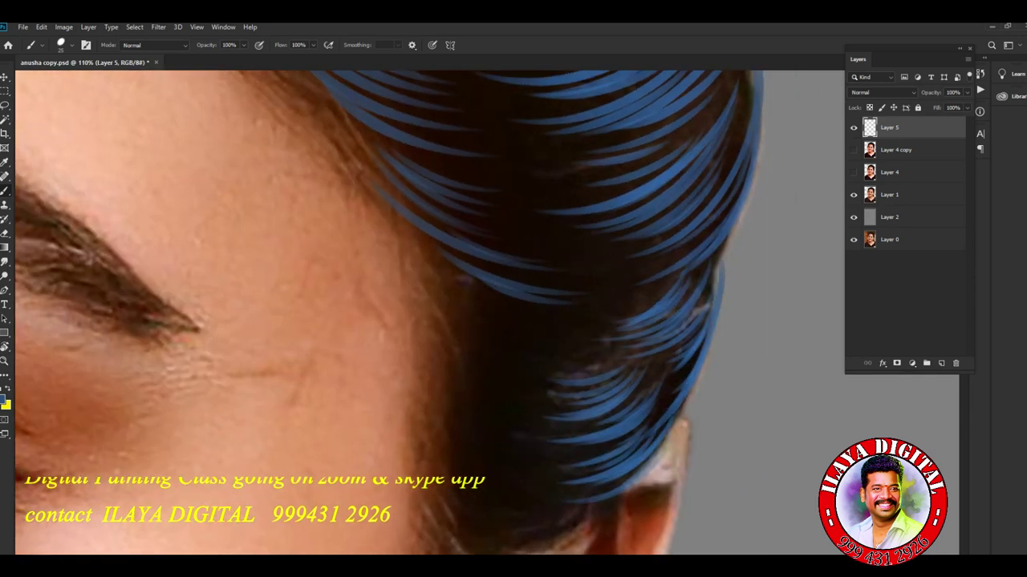
left_click_drag(446, 292, 492, 415)
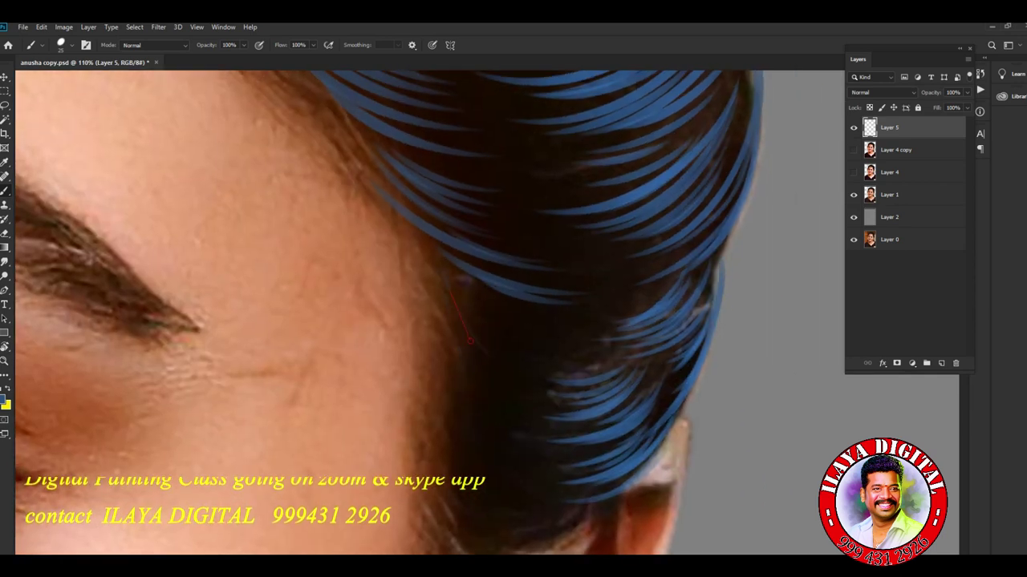
left_click_drag(453, 335, 514, 425)
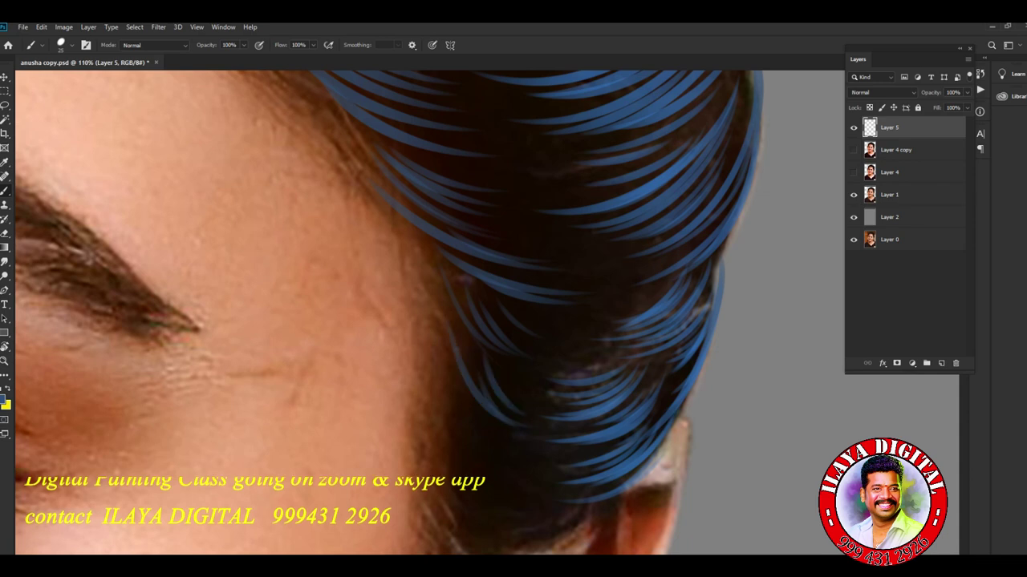
key("ctrl+z")
key("ctrl+z")
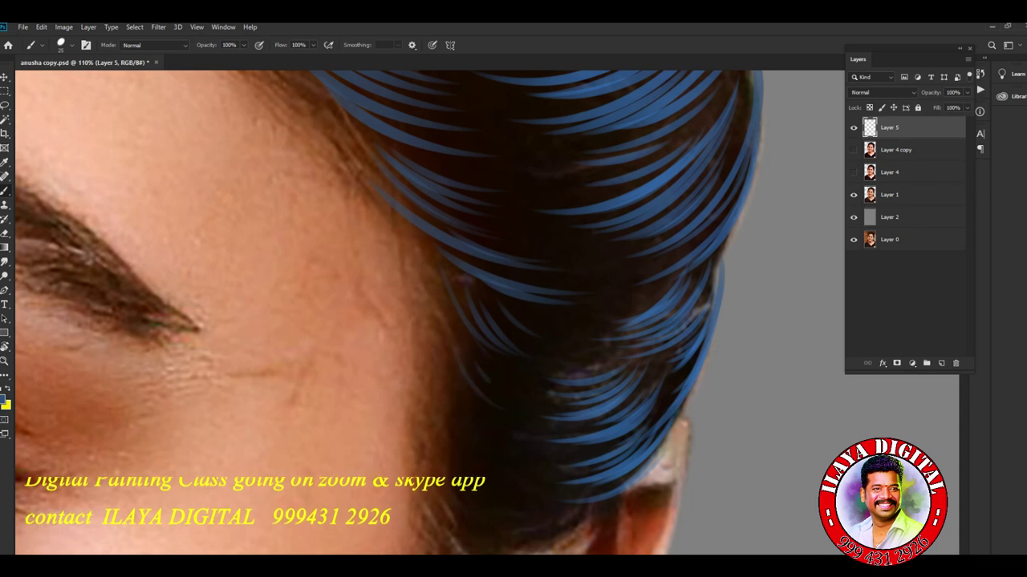
left_click_drag(477, 415, 520, 456)
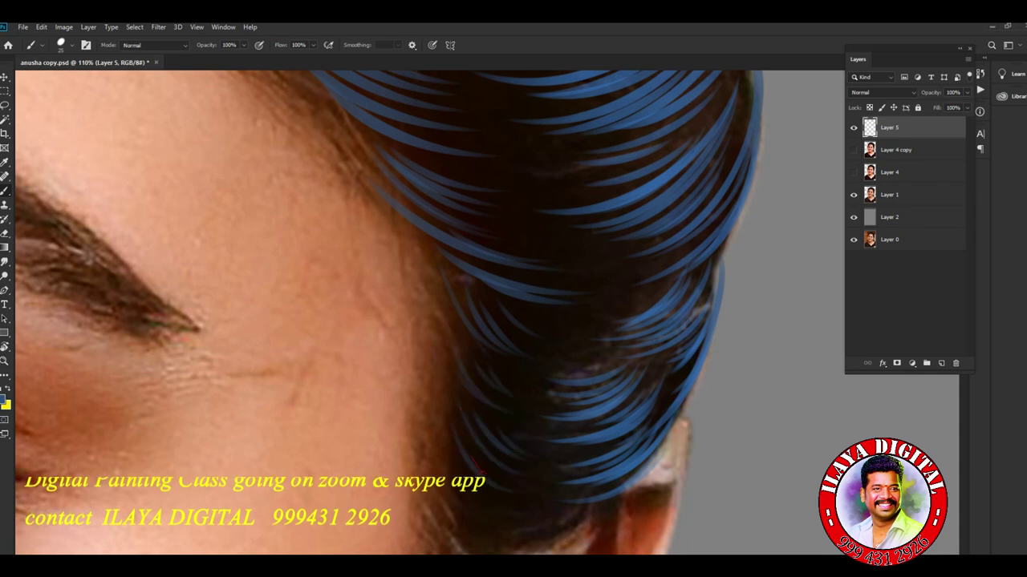
scroll(461, 324, "down", 3)
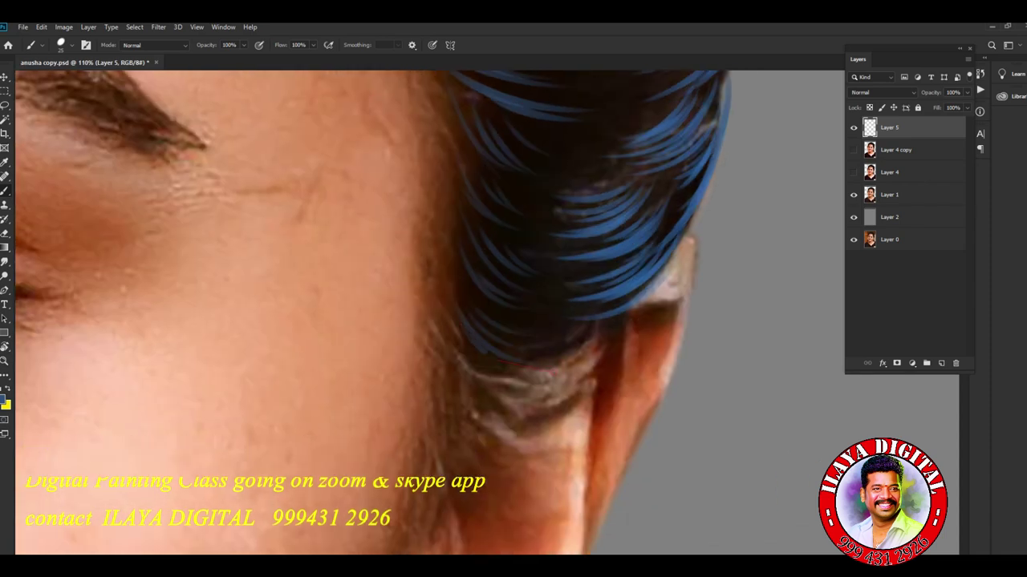
left_click_drag(439, 329, 497, 391)
Step: Paint thin blue strands along the forehead hairline above the outer end of the eyebrow
scroll(409, 313, "up", 4)
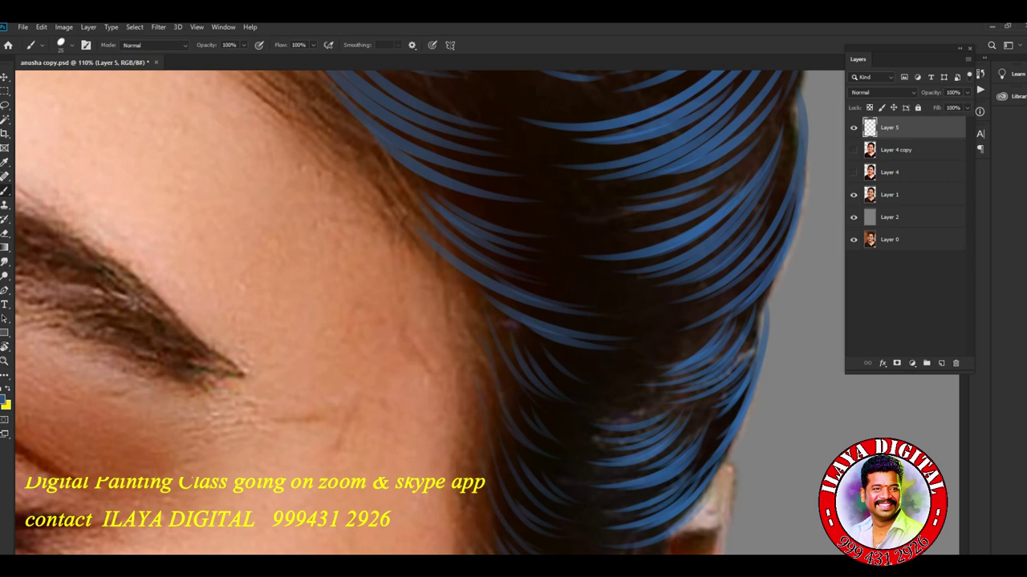
scroll(433, 313, "up", 2)
left_click_drag(289, 283, 417, 396)
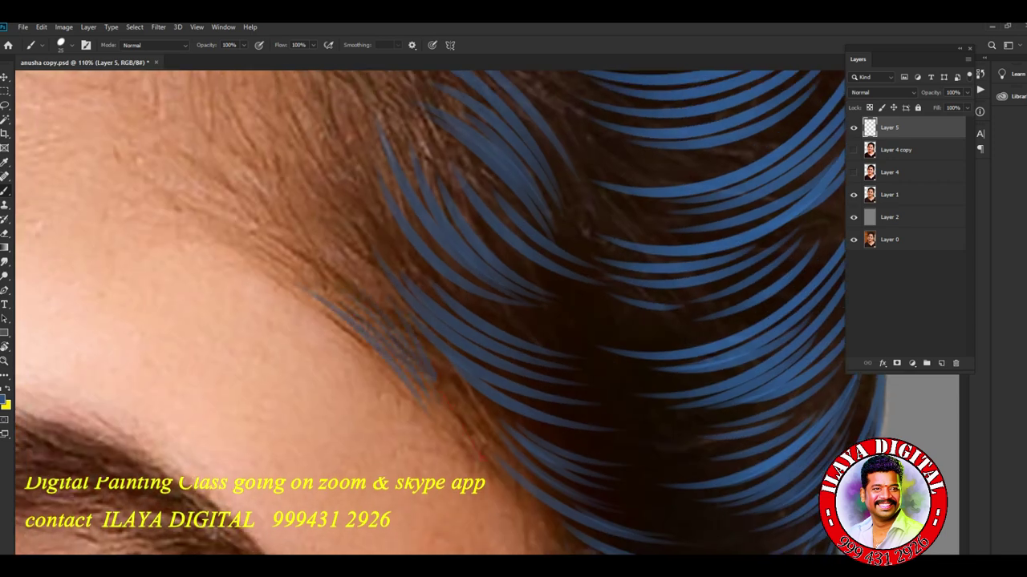
Step: Paint clusters of curved blue strands over the upper temple hair, from the existing strands up to the forehead's hairline corner
scroll(433, 313, "up", 5)
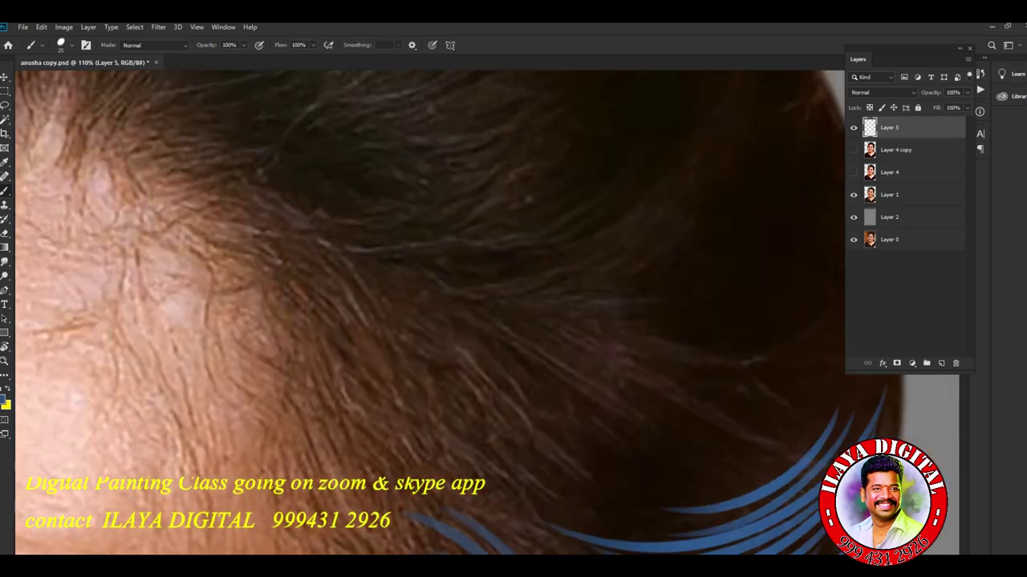
scroll(433, 312, "down", 5)
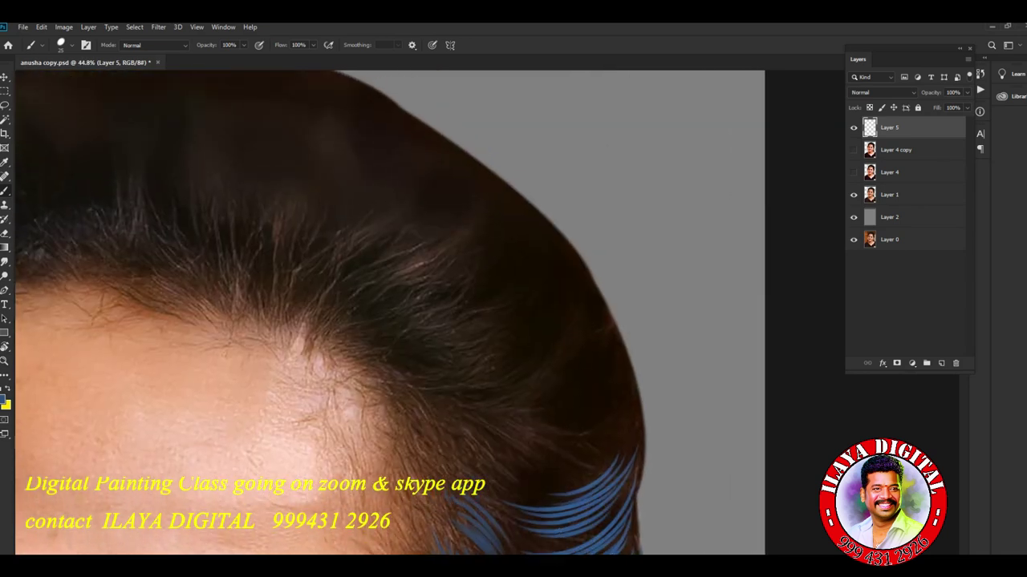
scroll(585, 433, "up", 2)
left_click_drag(425, 418, 542, 487)
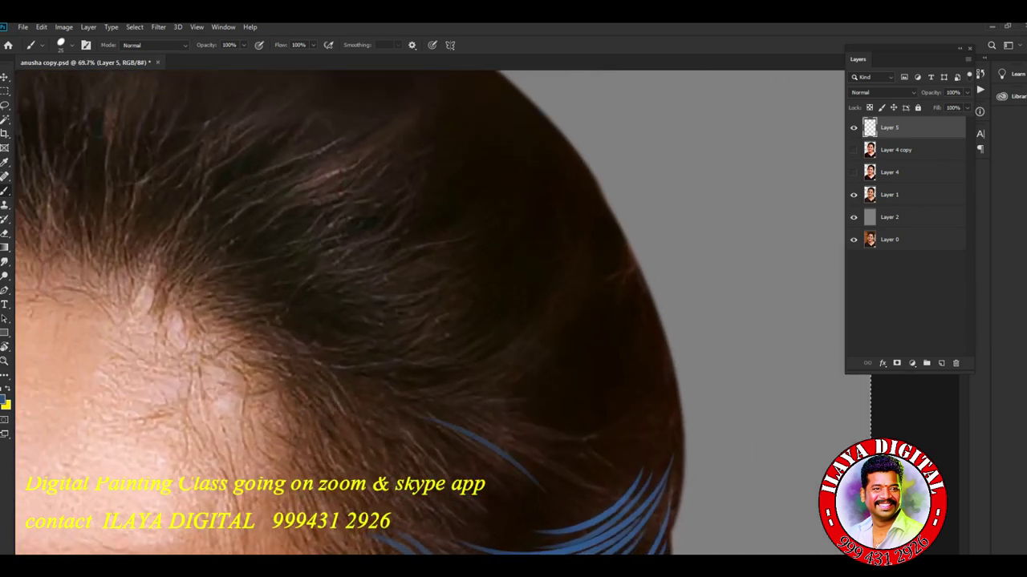
left_click_drag(442, 414, 539, 459)
left_click_drag(454, 453, 550, 506)
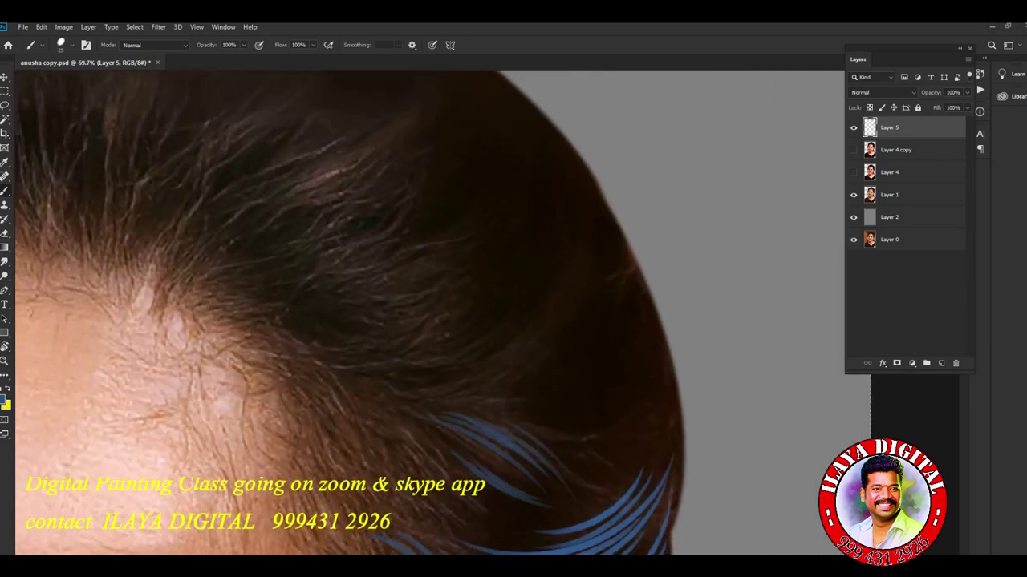
left_click_drag(357, 429, 486, 489)
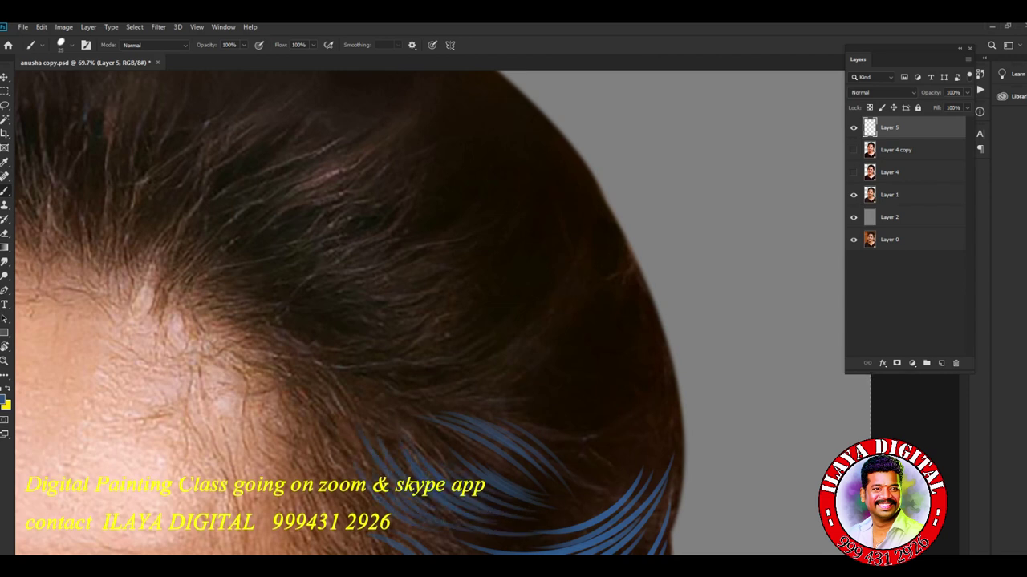
left_click_drag(321, 397, 449, 493)
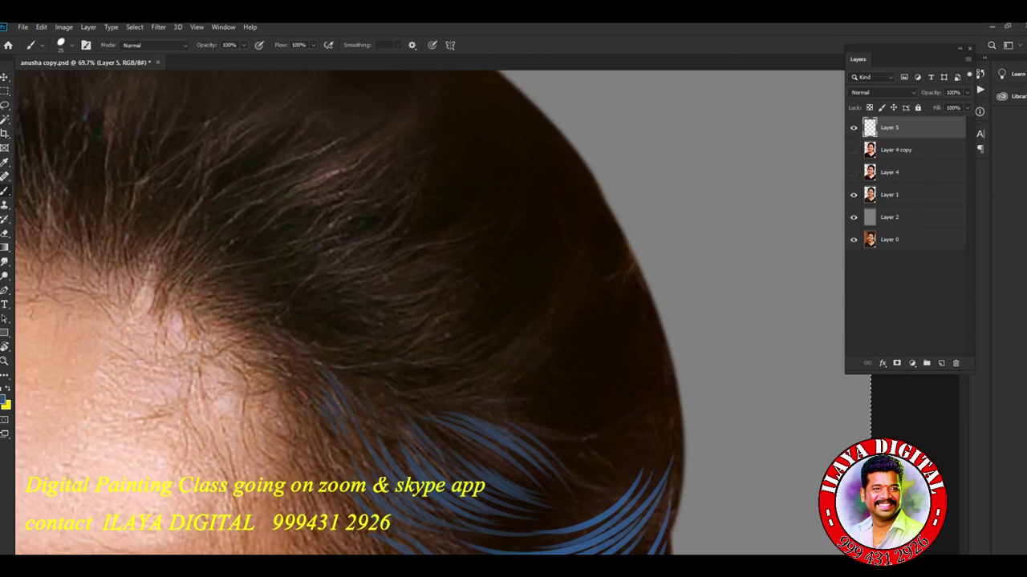
Step: Paint long blue strands along the outer silhouette of the side hair, undoing the last stroke
left_click_drag(361, 401, 397, 241)
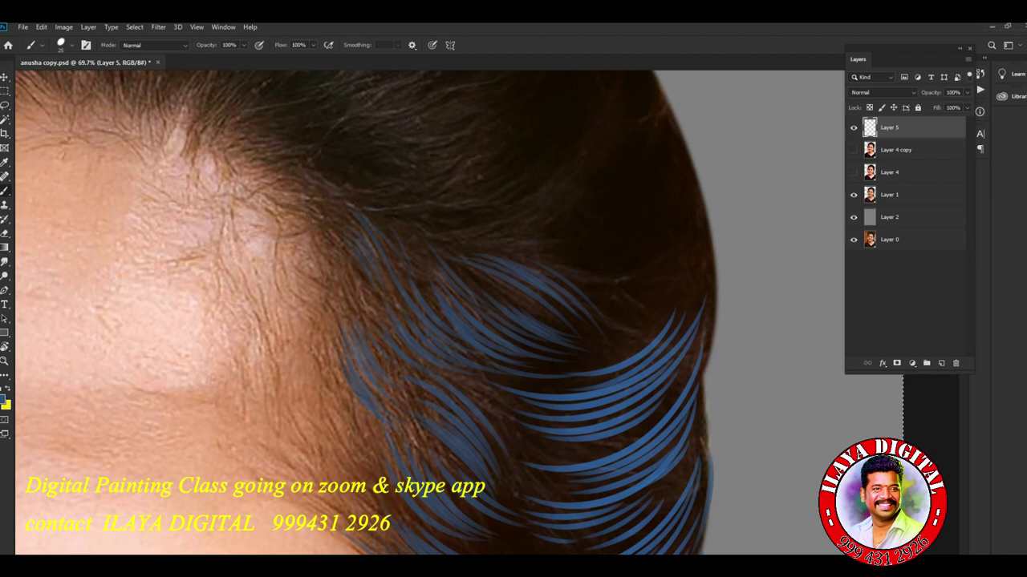
key("super")
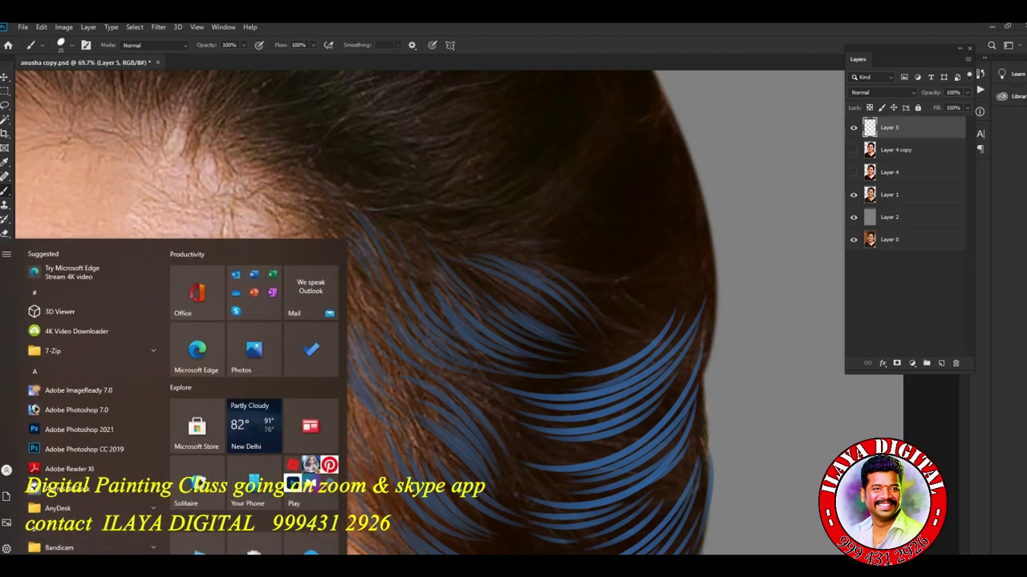
key("super")
left_click_drag(361, 320, 321, 280)
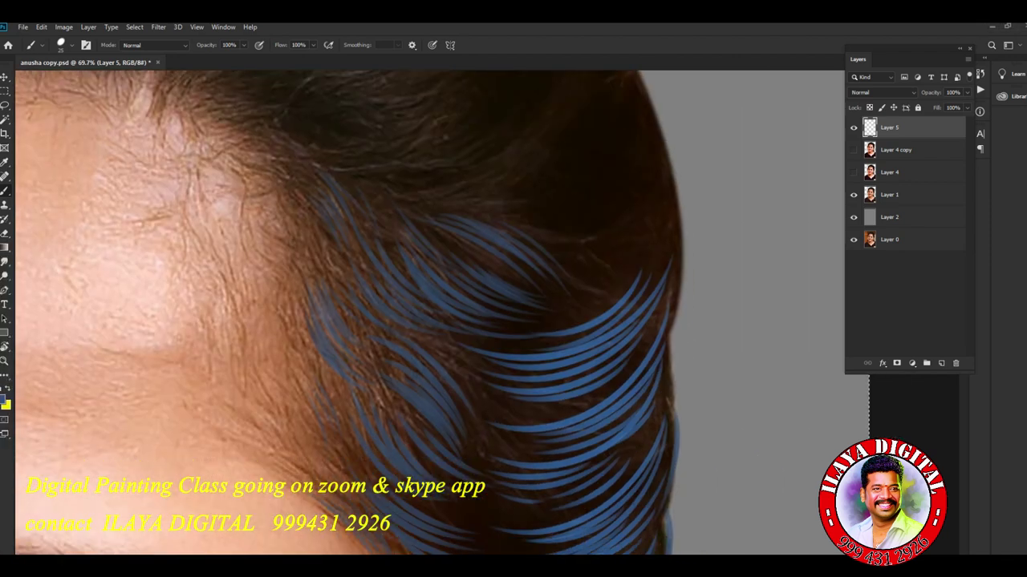
left_click_drag(666, 158, 675, 303)
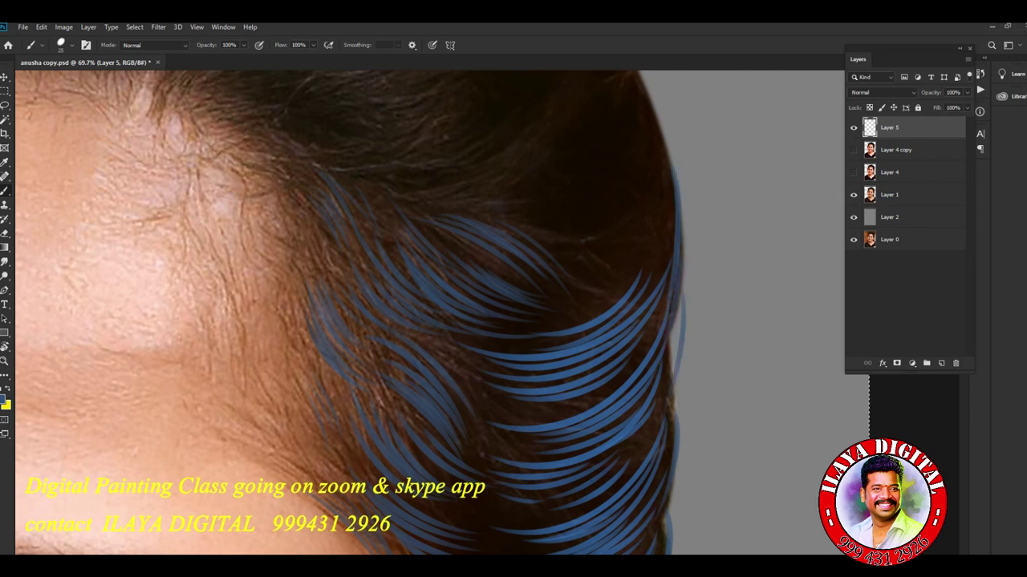
key("ctrl+z")
Step: Rotate the canvas view to 120° and set the brush's foreground colour to the lighter blue #3c70af
scroll(350, 313, "up", 5)
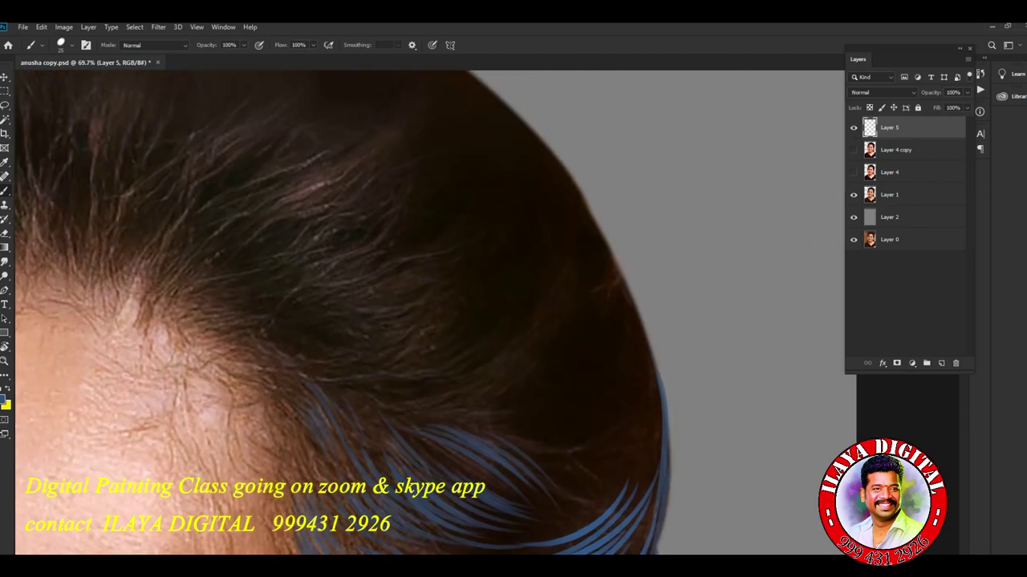
key("r")
left_click_drag(486, 168, 624, 408)
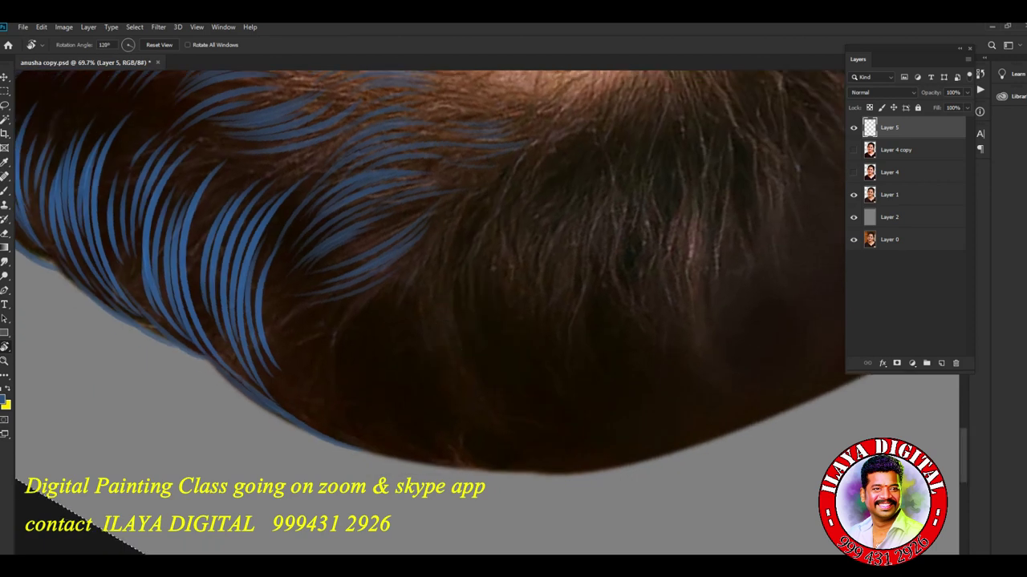
key("b")
scroll(401, 409, "up", 2)
left_click(5, 400)
left_click(832, 313)
left_click(990, 268)
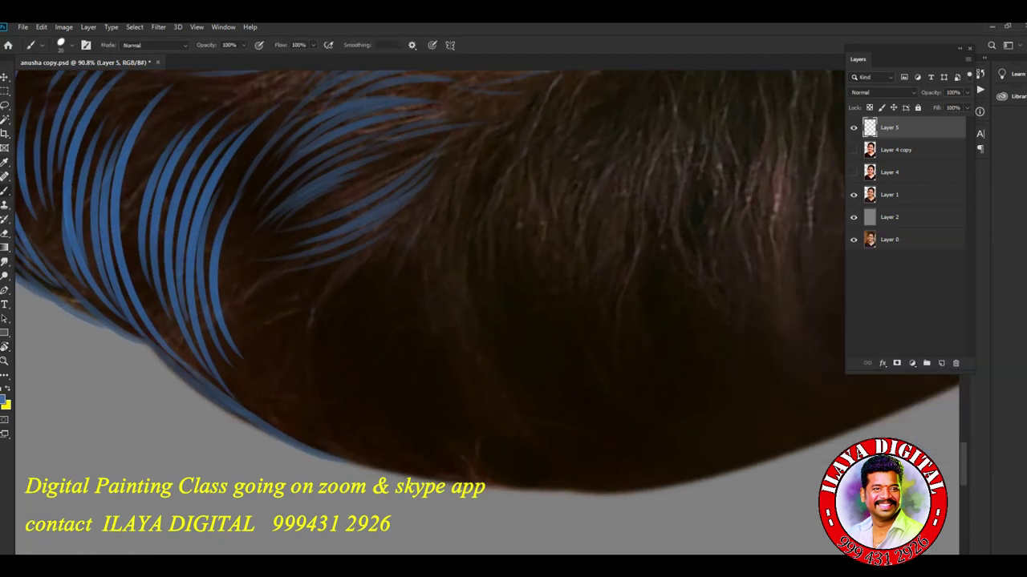
Step: Paint long curved lighter blue strands in the dark hair above the temple clusters, undoing the stray stroke
left_click_drag(422, 267, 537, 439)
left_click_drag(407, 287, 522, 461)
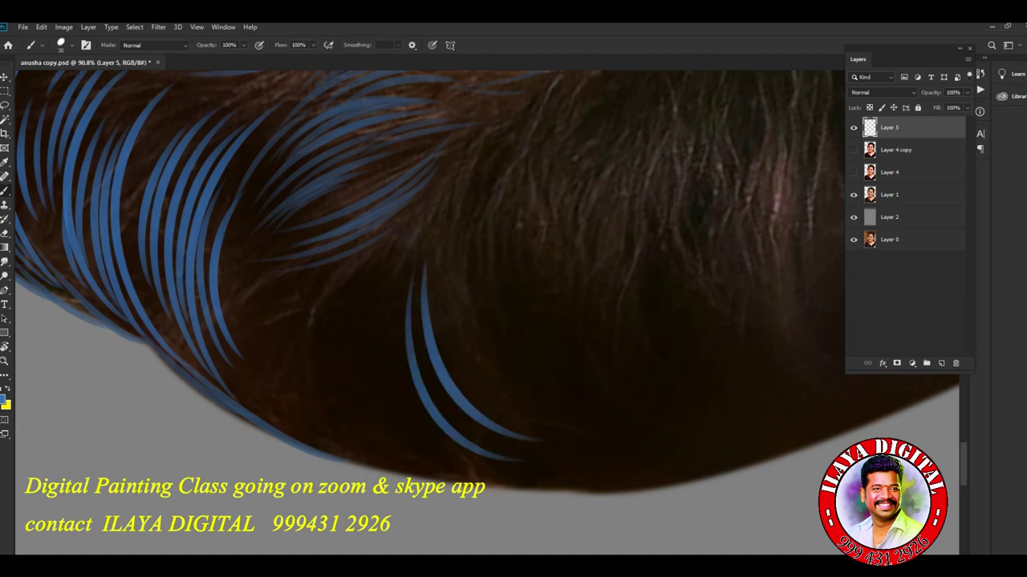
left_click_drag(415, 322, 544, 435)
key("ctrl+z")
key("ctrl+shift+z")
key("ctrl+z")
left_click_drag(422, 327, 536, 459)
left_click_drag(427, 361, 513, 455)
left_click_drag(448, 316, 555, 430)
Step: Undo the unwanted strokes and extend the lighter blue curves along the head's outer edge toward the side strands
mouse_move(355, 337)
left_mouse_down()
mouse_move(403, 474)
mouse_move(443, 482)
left_mouse_up()
key("ctrl+z")
key("ctrl+z")
left_click_drag(353, 370, 474, 482)
mouse_move(430, 427)
left_mouse_down()
mouse_move(544, 477)
mouse_move(491, 475)
left_mouse_up()
left_click_drag(303, 338, 400, 468)
left_click_drag(332, 390, 385, 464)
left_click_drag(282, 327, 374, 468)
left_click_drag(270, 378, 327, 454)
Step: Rotate the canvas view to 85° over the upper hair and set the brush's foreground colour to a darker, duller blue
left_click_drag(561, 265, 289, 252)
key("r")
left_click_drag(487, 241, 546, 309)
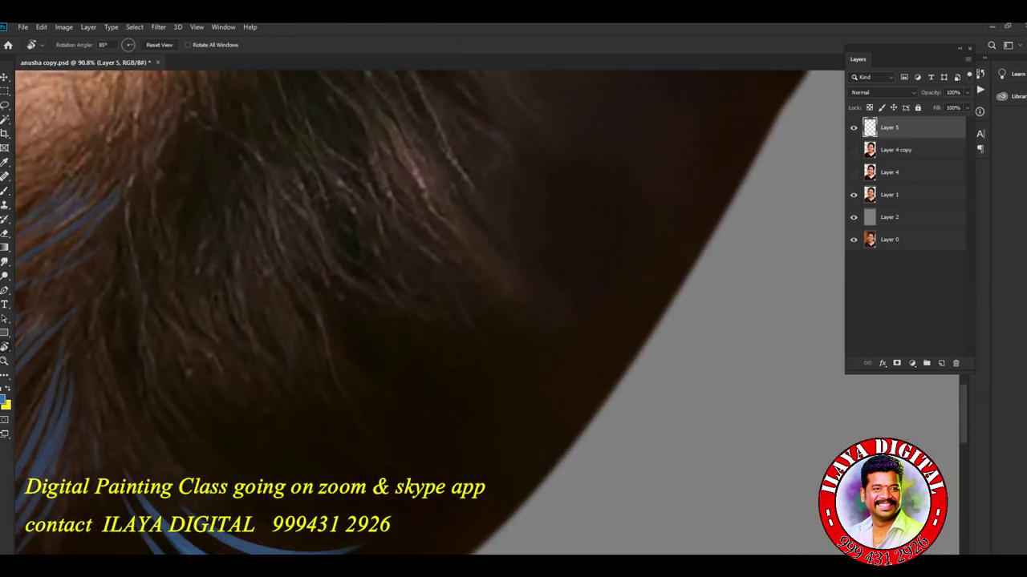
scroll(426, 313, "up", 1)
left_click(5, 401)
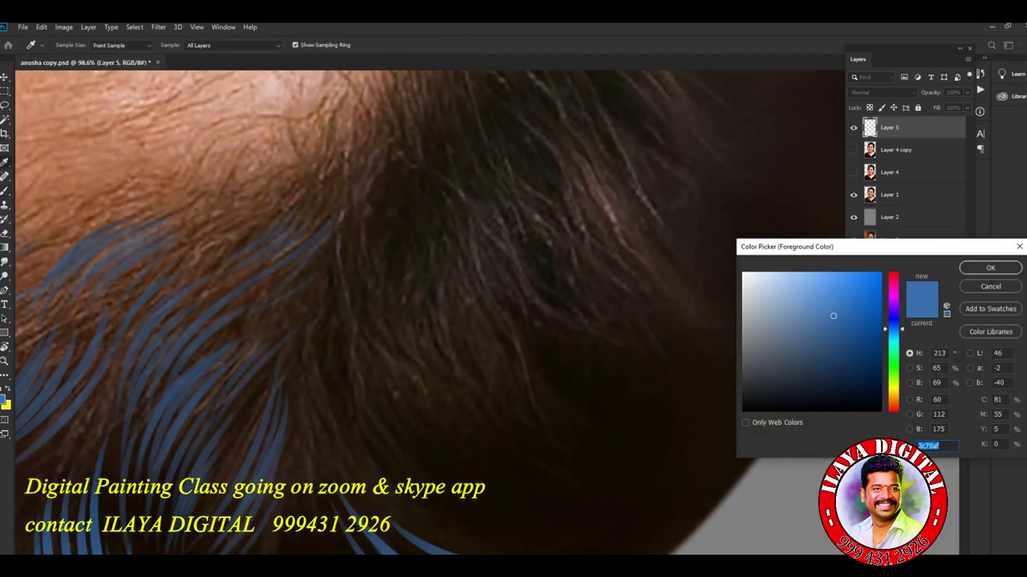
left_click(812, 343)
key("Return")
scroll(426, 313, "down", 4)
scroll(425, 313, "up", 3)
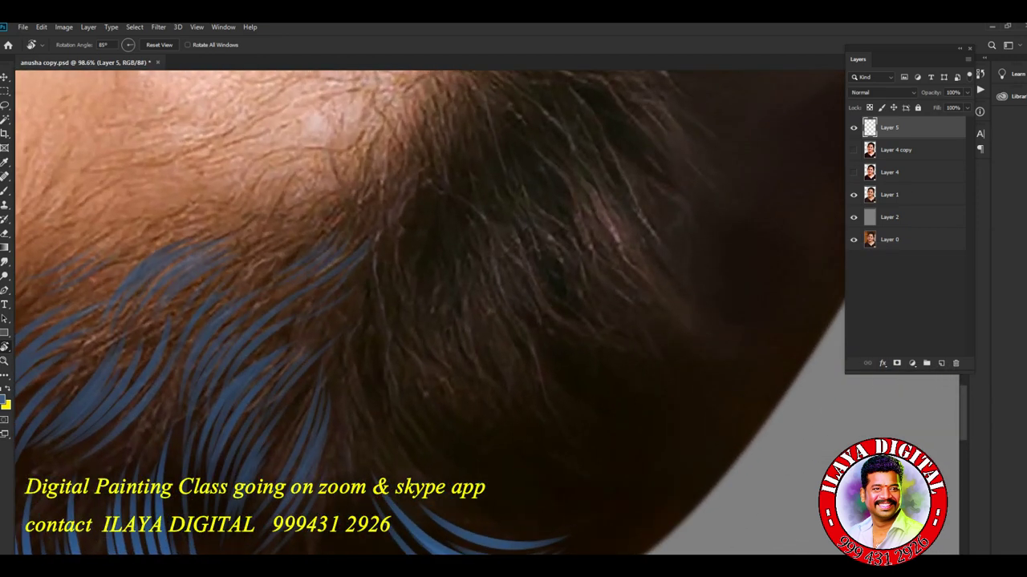
scroll(425, 313, "up", 1)
key("b")
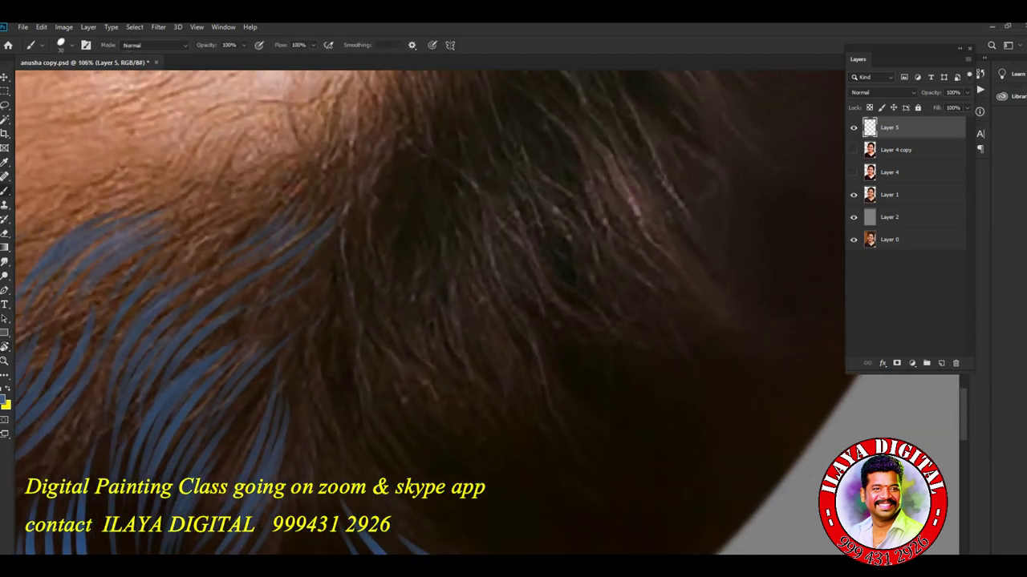
Step: Paint a cluster of long darker blue curves in the hair above the temple strands, undoing the first stroke
left_click_drag(382, 437, 425, 552)
key("ctrl+z")
left_click_drag(367, 290, 529, 487)
mouse_move(369, 313)
left_mouse_down()
mouse_move(401, 437)
mouse_move(473, 484)
left_mouse_up()
left_click_drag(353, 369, 473, 539)
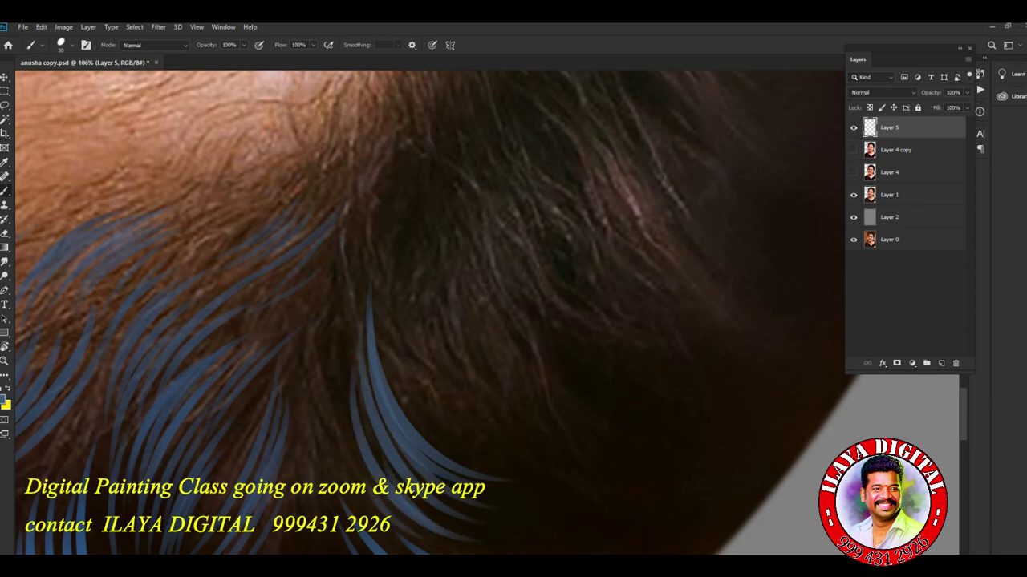
Step: Add a fan of darker blue curved strands above the last cluster, following the hair swept back from the forehead corner
left_click_drag(449, 220, 520, 382)
left_click_drag(453, 245, 515, 406)
left_click_drag(462, 316, 534, 404)
mouse_move(465, 250)
left_mouse_down()
mouse_move(532, 356)
mouse_move(557, 443)
left_mouse_up()
left_click_drag(431, 310, 502, 435)
left_click_drag(422, 226, 443, 372)
mouse_move(383, 229)
left_mouse_down()
mouse_move(433, 385)
mouse_move(459, 420)
left_mouse_up()
Step: Paint another group of short, closely spaced blue curves further up the dark hair beside the previous fan
left_click_drag(433, 265, 200, 385)
left_click_drag(285, 277, 330, 376)
left_click_drag(295, 276, 365, 372)
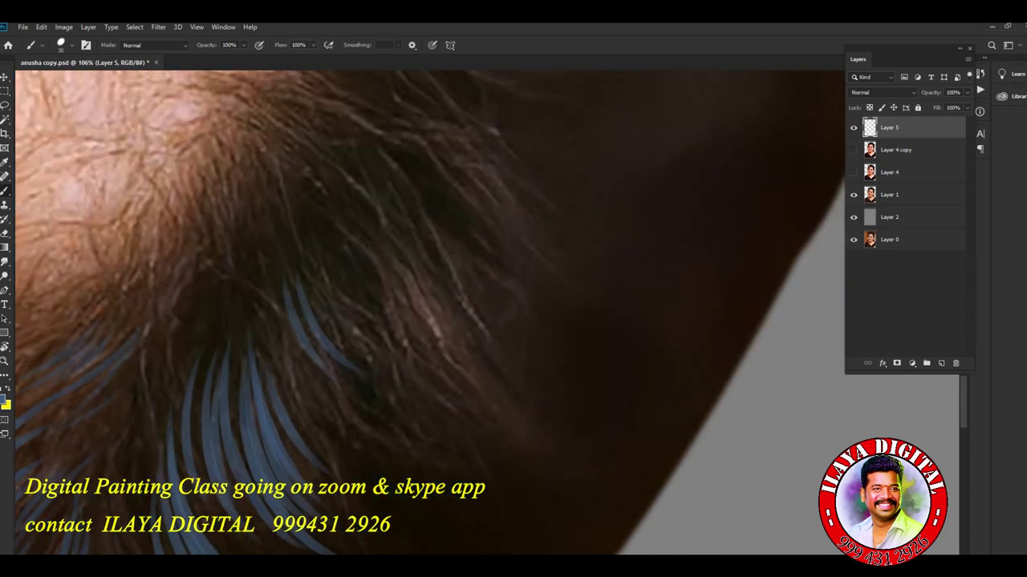
left_click_drag(279, 281, 365, 440)
left_click_drag(296, 306, 366, 420)
left_click_drag(314, 282, 366, 361)
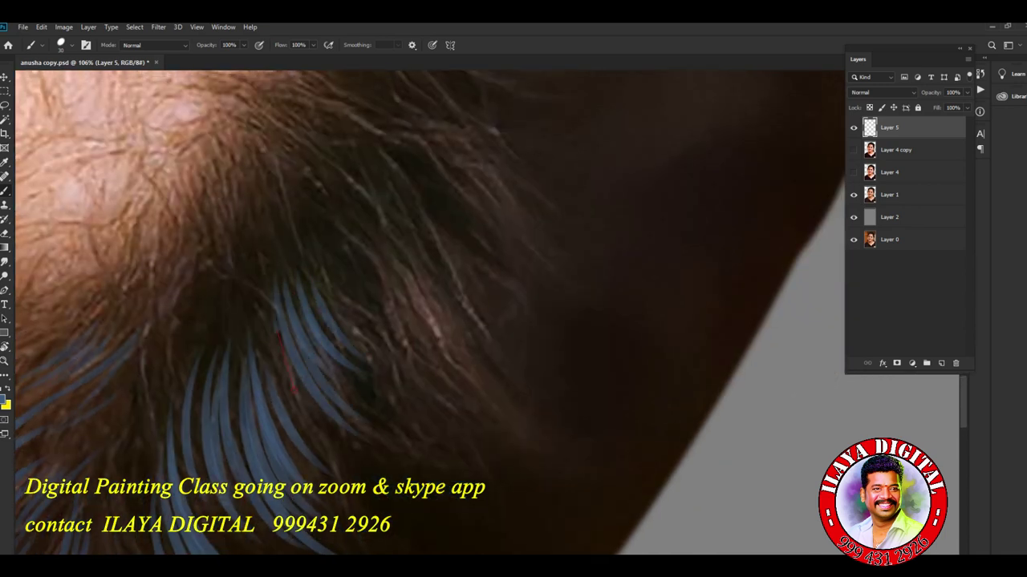
left_click_drag(277, 333, 345, 434)
Step: Paint thin blue strands from the hair roots at the forehead corner down into the existing clusters
scroll(321, 361, "down", 3)
scroll(430, 312, "up", 5)
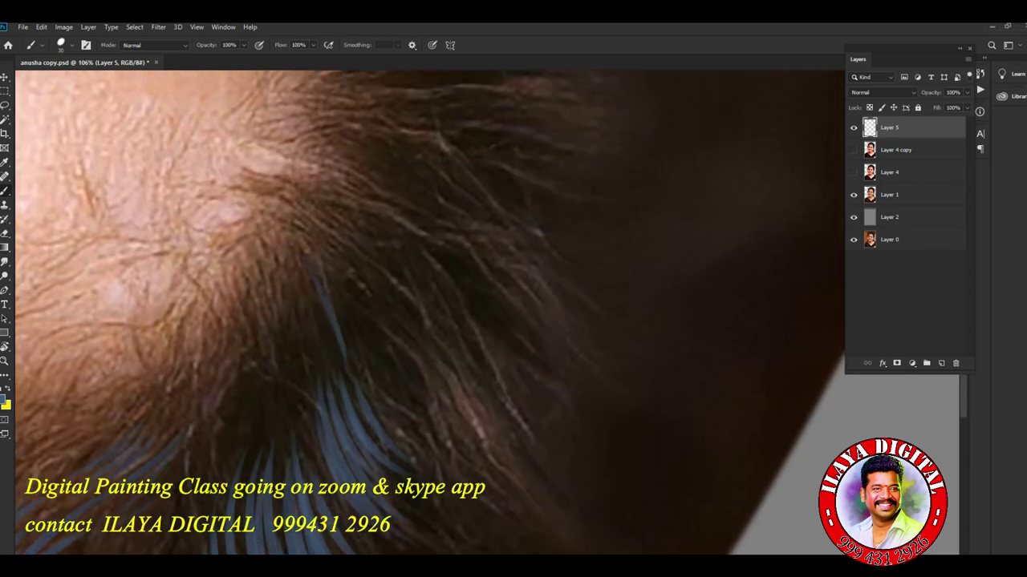
left_click_drag(336, 265, 425, 445)
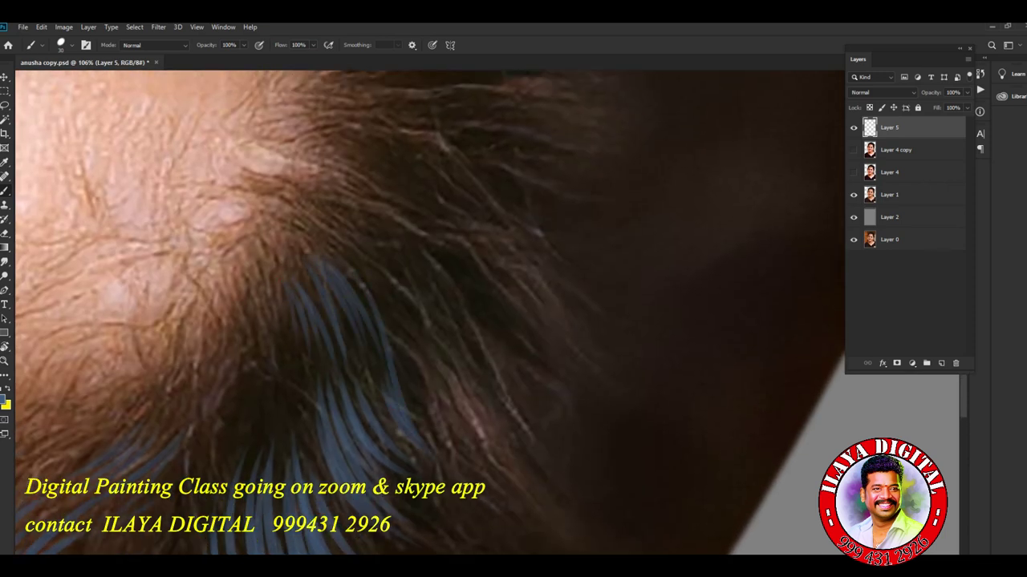
left_click_drag(282, 312, 311, 452)
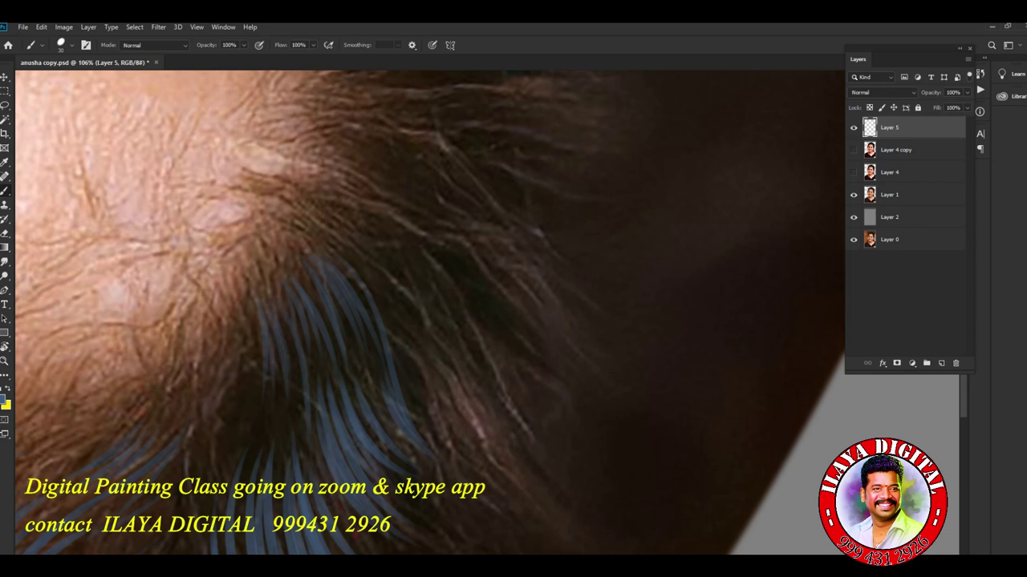
Step: Paint curved blue strands over the lighter brown hair tips sweeping back into the dark crown hair
left_click_drag(514, 321, 329, 217)
left_click_drag(240, 361, 336, 473)
left_click_drag(281, 346, 356, 441)
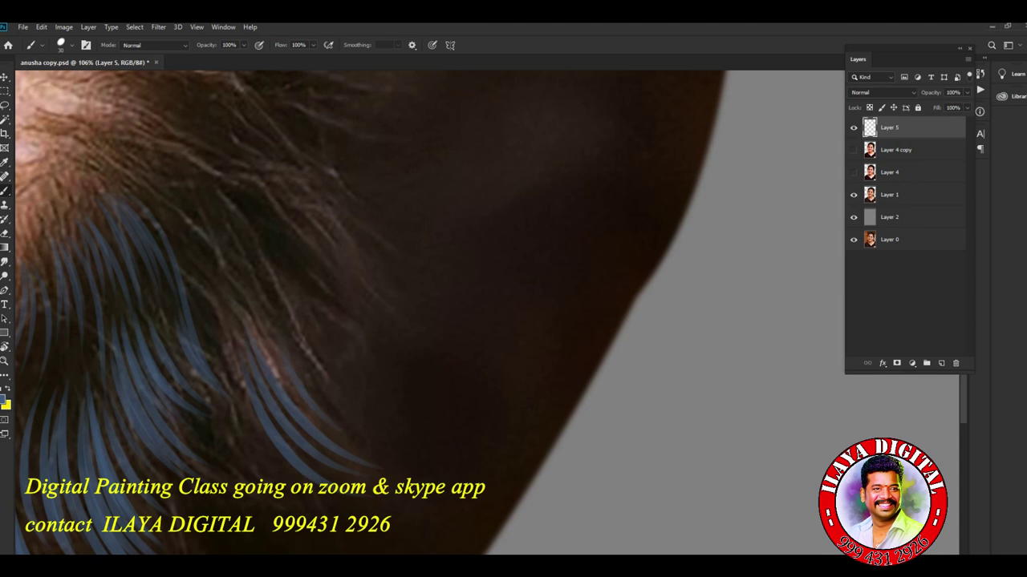
left_click_drag(289, 337, 337, 225)
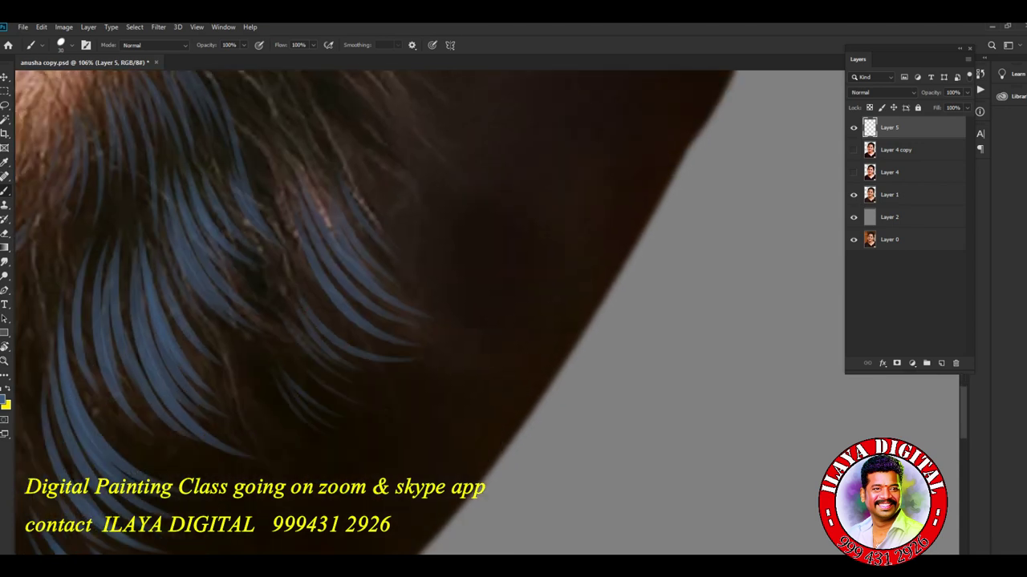
Step: Paint a fan of short curved blue strands at the hair tips above the forehead corner, sweeping into the dark crown hair
scroll(410, 312, "down", 5)
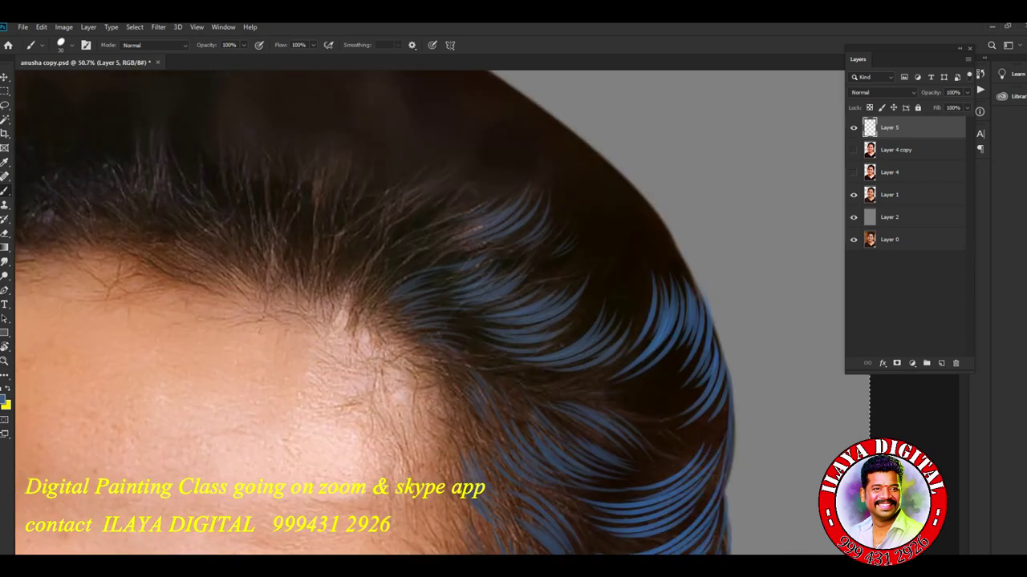
scroll(401, 313, "down", 2)
scroll(401, 313, "up", 3)
key("r")
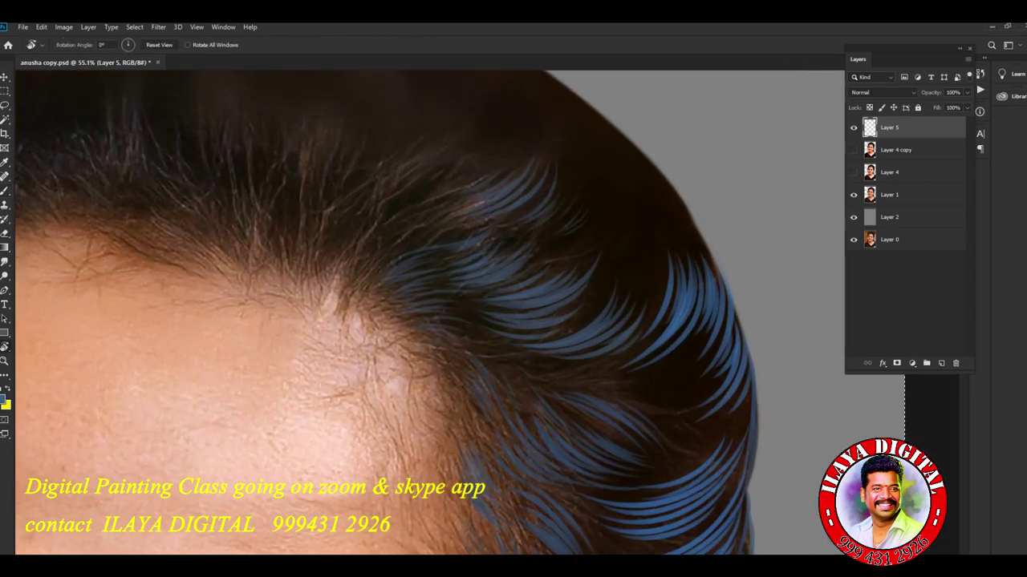
scroll(410, 312, "down", 5)
scroll(411, 313, "up", 6)
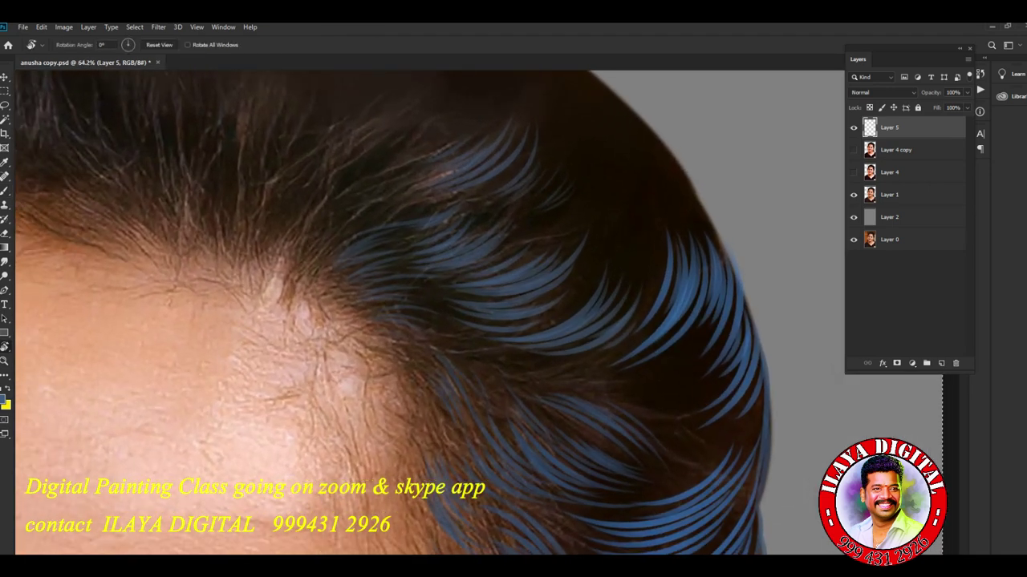
left_click_drag(489, 241, 557, 363)
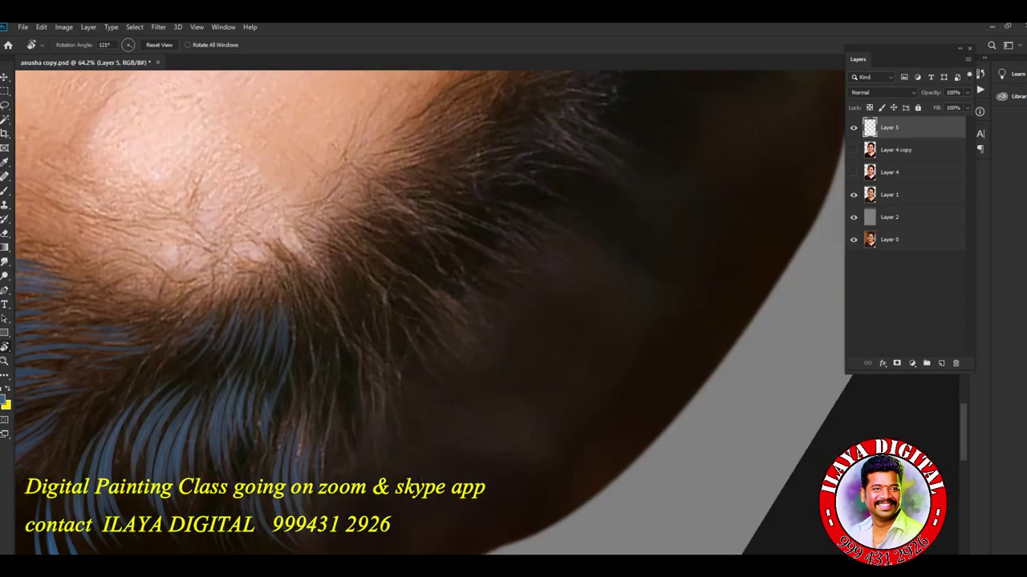
scroll(425, 313, "up", 3)
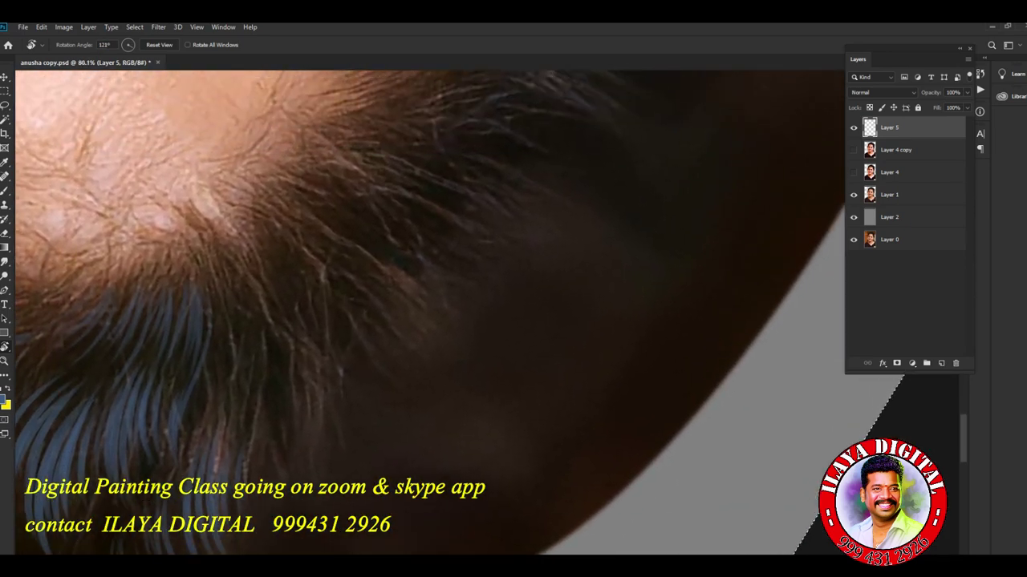
scroll(425, 313, "up", 2)
key("b")
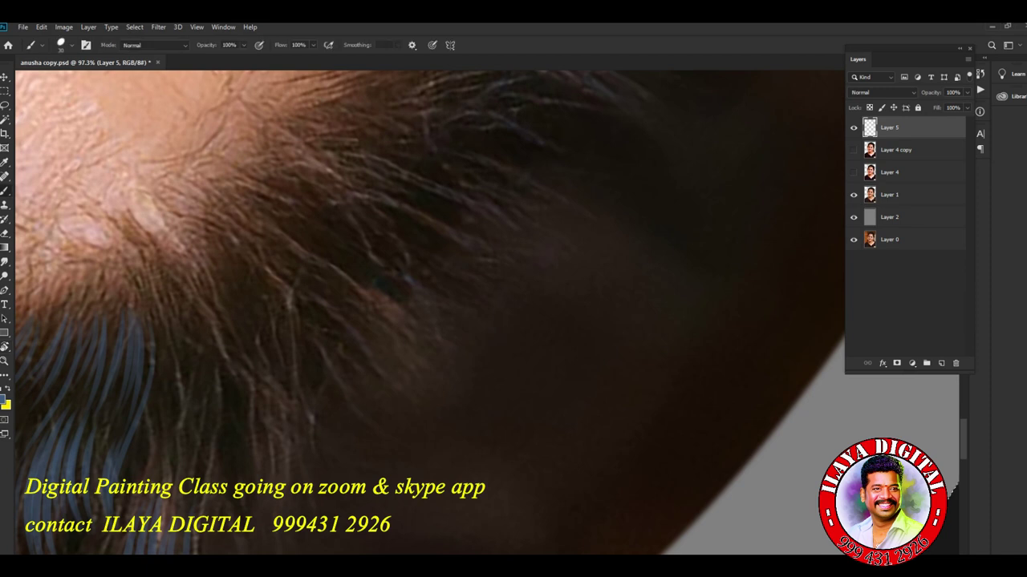
left_click_drag(311, 321, 469, 481)
left_click_drag(359, 375, 443, 458)
left_click_drag(374, 378, 455, 449)
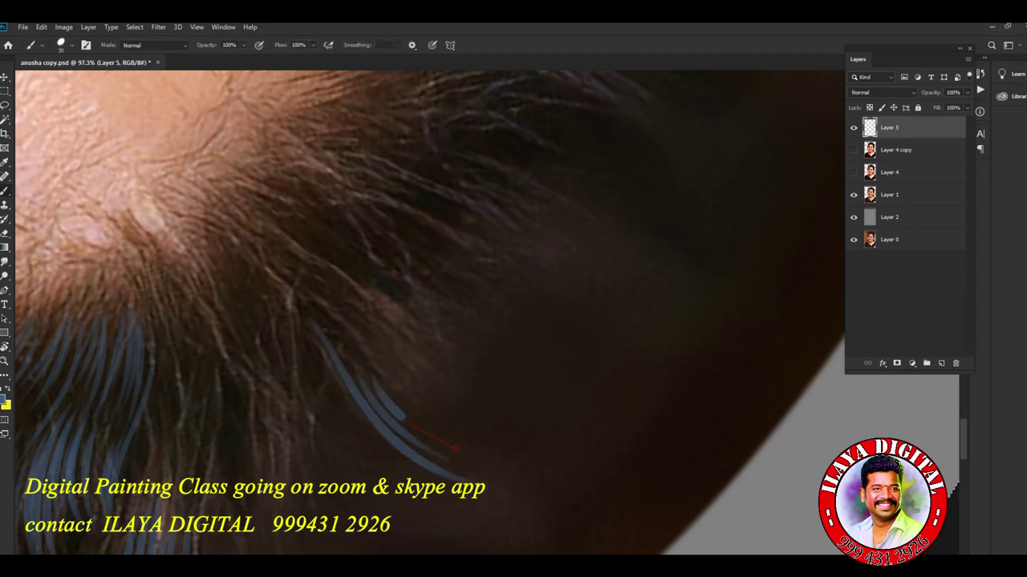
left_click_drag(367, 315, 517, 393)
left_click_drag(433, 348, 507, 396)
left_click_drag(401, 374, 471, 421)
scroll(359, 291, "down", 3)
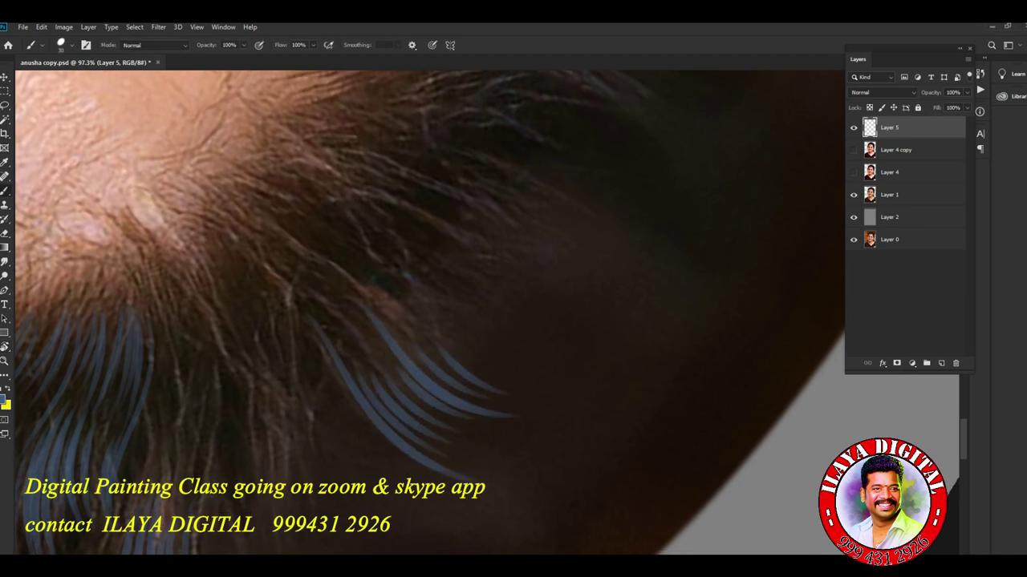
Step: Add blue curves beneath the new fan and longer strands beside it, reaching back toward the earlier clusters
left_click_drag(359, 291, 439, 360)
key("ctrl+z")
key("ctrl+shift+z")
key("ctrl+z")
left_click_drag(374, 299, 438, 359)
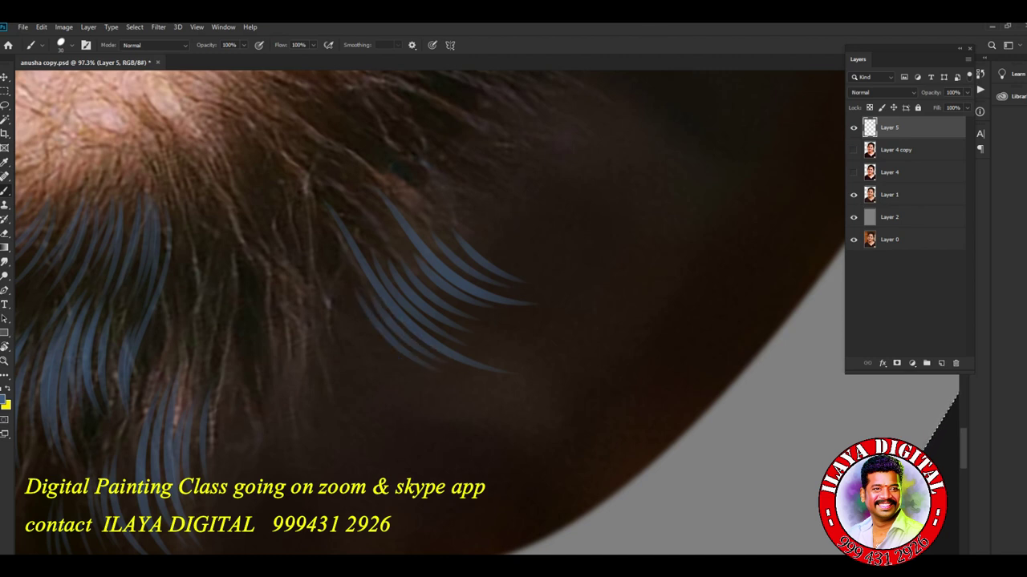
left_click_drag(287, 230, 403, 444)
mouse_move(337, 337)
left_mouse_down()
mouse_move(401, 427)
mouse_move(406, 417)
left_mouse_up()
left_click_drag(367, 340, 407, 385)
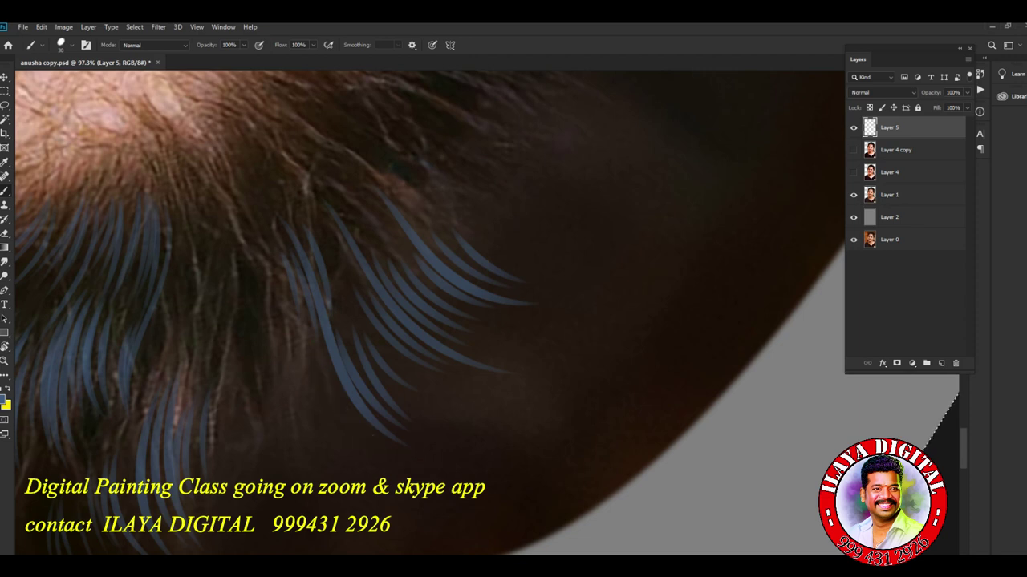
Step: Paint a group of long, closely spaced blue strands curving into the dark hair below the previous ones
mouse_move(306, 352)
left_mouse_down()
mouse_move(363, 434)
mouse_move(361, 465)
left_mouse_up()
left_click_drag(273, 308, 311, 517)
left_click_drag(295, 403, 351, 508)
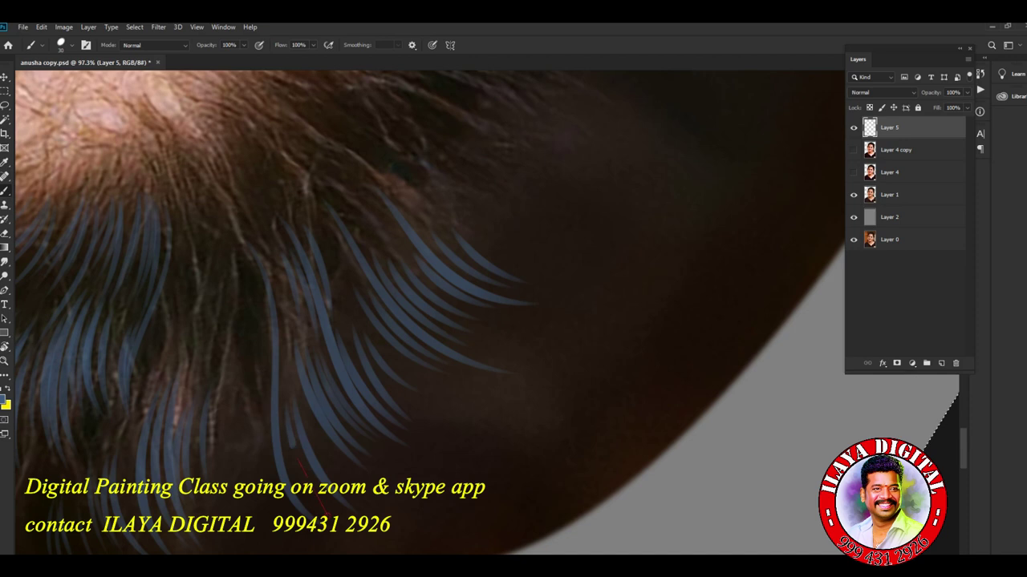
left_click_drag(286, 400, 341, 517)
mouse_move(265, 449)
left_mouse_down()
mouse_move(301, 541)
mouse_move(273, 529)
left_mouse_up()
Step: Fill the gap between the new and earlier clusters with thin blue strands and extend the fan up toward the hair roots
left_click_drag(236, 250, 255, 369)
left_click_drag(262, 239, 288, 341)
mouse_move(212, 253)
left_mouse_down()
mouse_move(234, 352)
mouse_move(222, 385)
left_mouse_up()
mouse_move(175, 192)
left_mouse_down()
mouse_move(198, 307)
mouse_move(212, 303)
left_mouse_up()
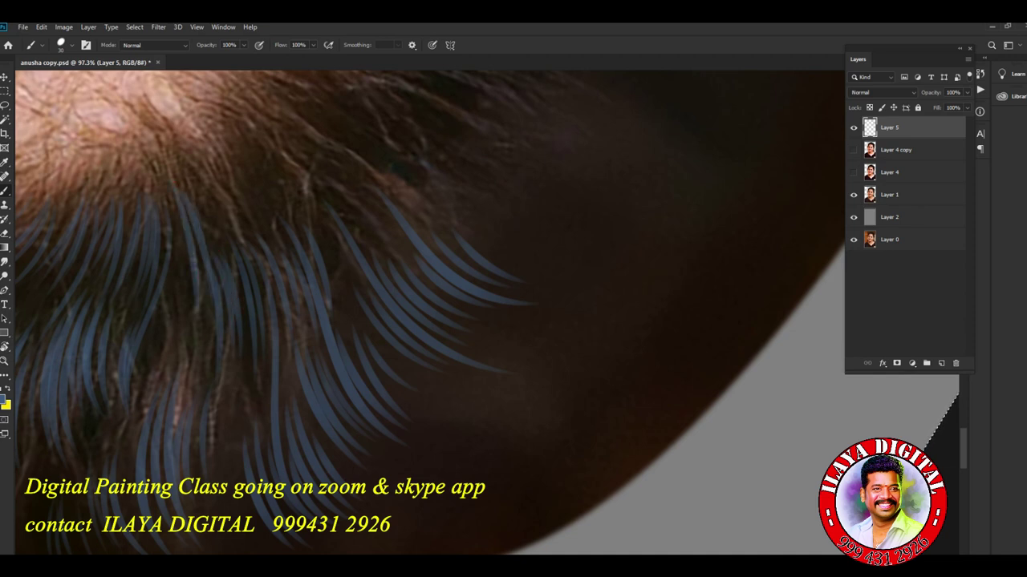
left_click_drag(176, 261, 186, 373)
left_click_drag(198, 313, 229, 544)
left_click_drag(273, 574, 333, 449)
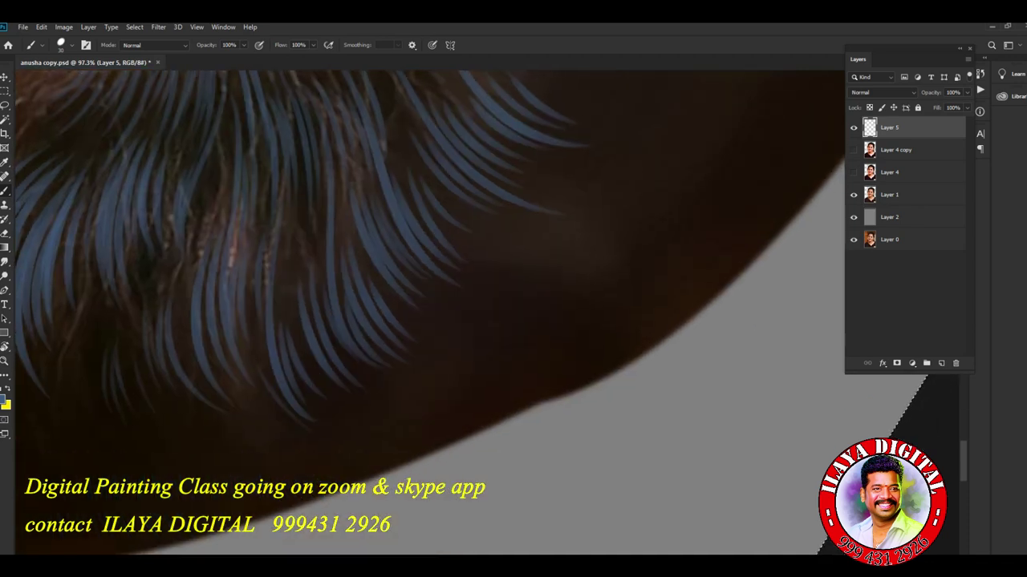
scroll(430, 312, "up", 3)
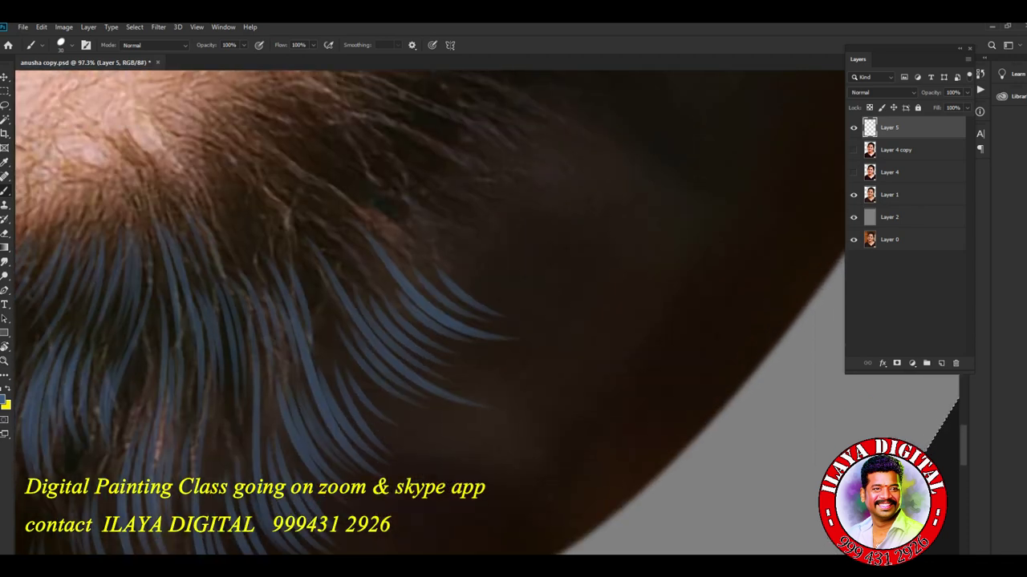
scroll(430, 312, "up", 3)
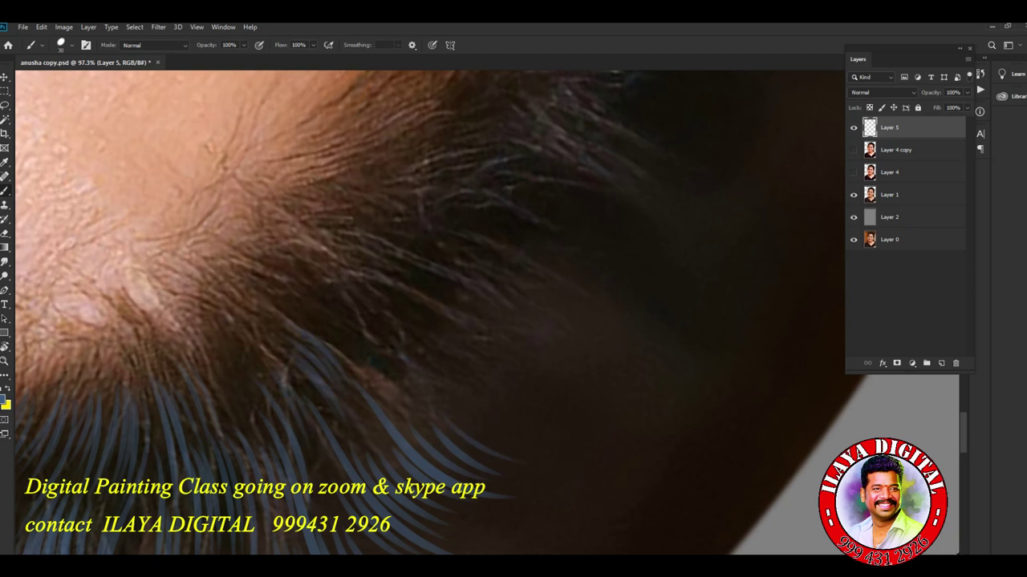
scroll(430, 313, "up", 1)
scroll(430, 313, "right", 3)
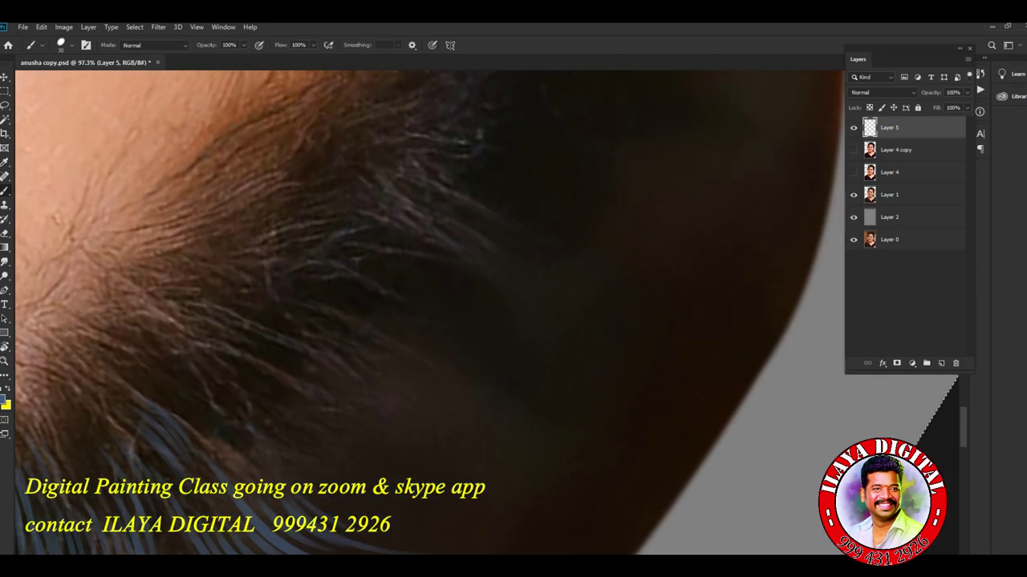
Step: Set the foreground colour to a slightly brighter blue for the sideburn on the opposite side of the face
key("r")
left_click_drag(562, 241, 430, 177)
scroll(430, 313, "down", 3)
scroll(430, 313, "up", 5)
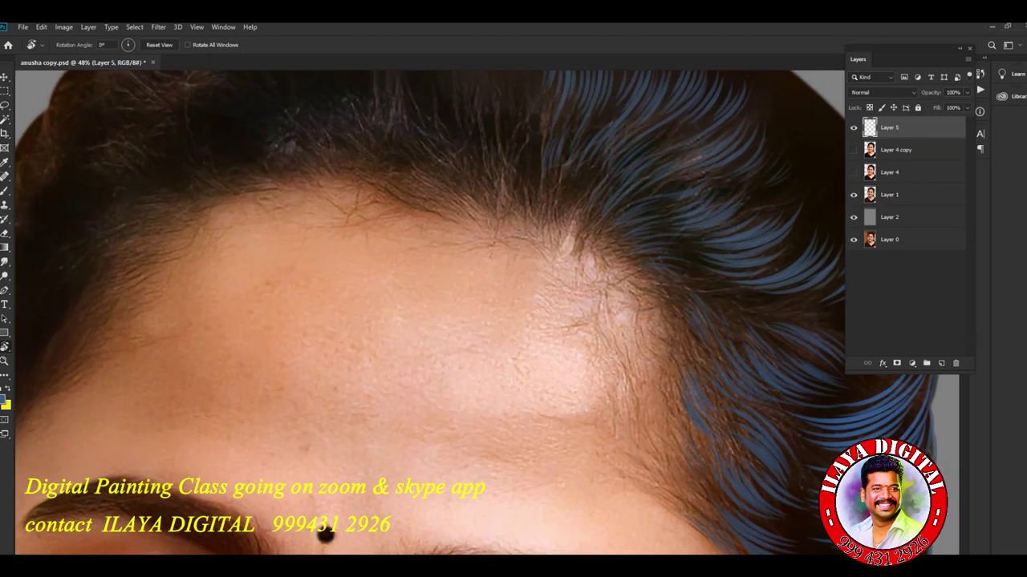
left_click_drag(430, 177, 561, 449)
scroll(430, 312, "up", 5)
left_click_drag(449, 240, 546, 368)
scroll(430, 313, "up", 4)
scroll(430, 313, "down", 5)
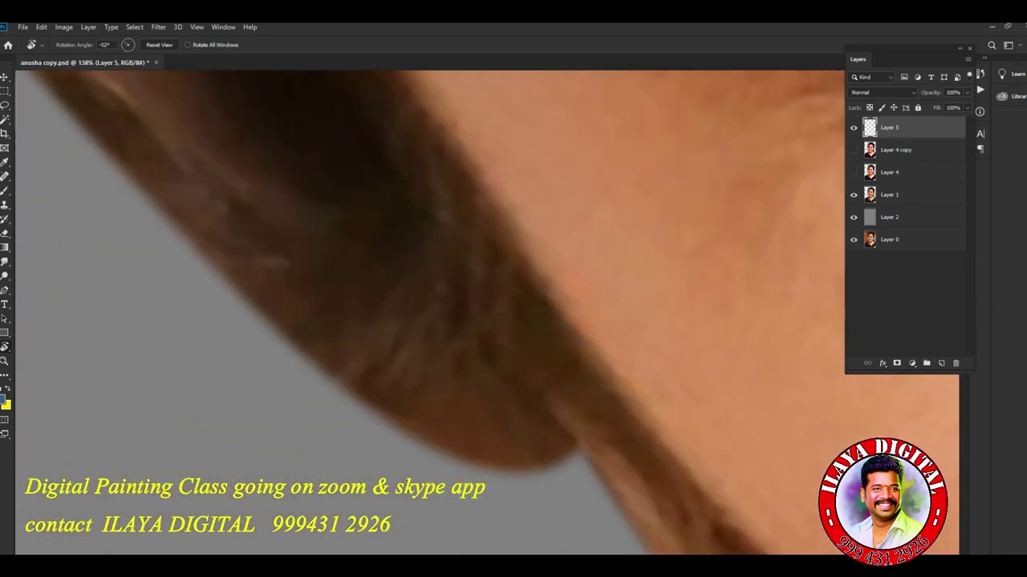
scroll(430, 313, "up", 2)
key("b")
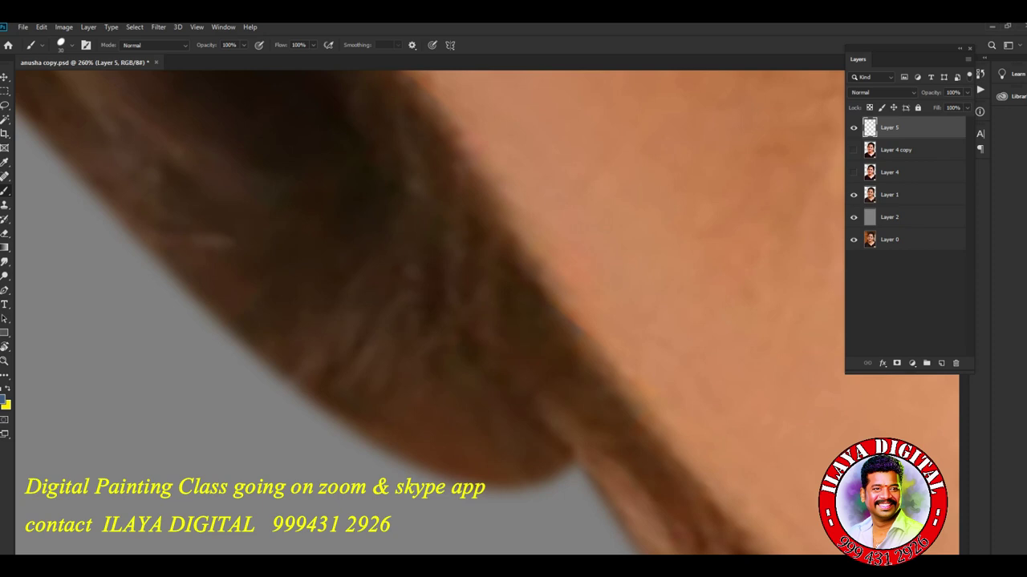
left_click(5, 403)
left_click(827, 316)
left_click(989, 267)
Step: Paint thin blue strands along the skin-side edge of the sideburn and down to its tip with a 20 to 25 px brush
left_click_drag(411, 134, 441, 321)
left_click_drag(439, 154, 450, 301)
mouse_move(463, 176)
left_mouse_down()
mouse_move(484, 260)
mouse_move(465, 441)
left_mouse_up()
mouse_move(470, 362)
left_mouse_down()
mouse_move(497, 454)
mouse_move(509, 439)
left_mouse_up()
mouse_move(495, 370)
left_mouse_down()
mouse_move(533, 449)
mouse_move(565, 451)
left_mouse_up()
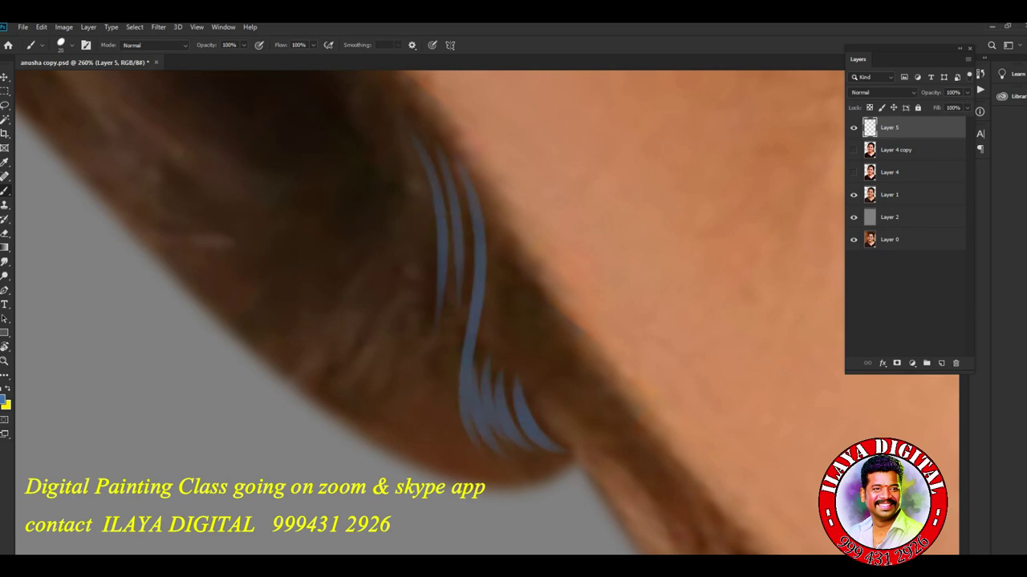
left_click_drag(517, 260, 523, 350)
left_click_drag(531, 277, 542, 345)
left_click_drag(547, 364, 564, 433)
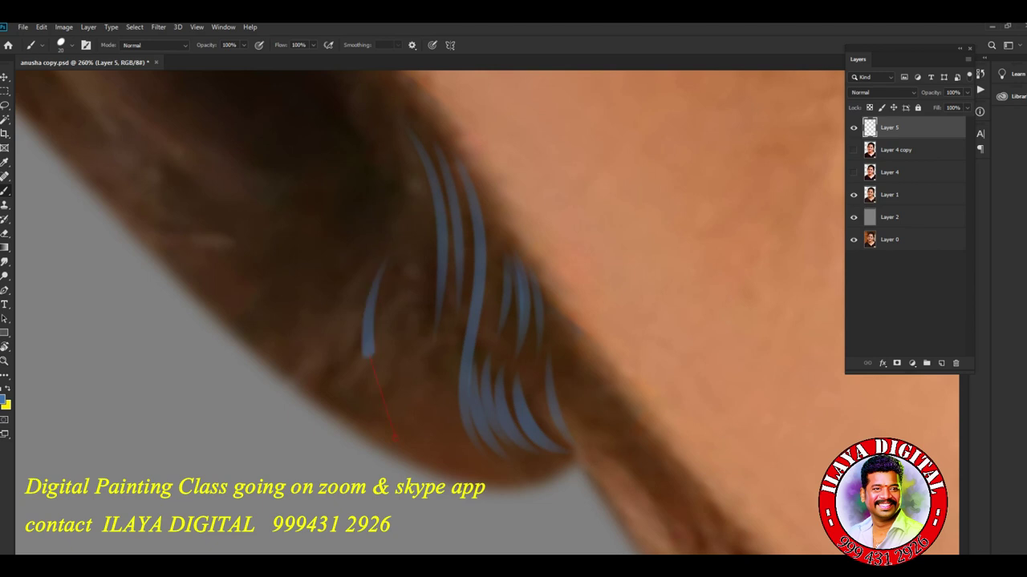
Step: Add curved blue strands across the middle and outer edge of the sideburn, converging toward its tip
left_click_drag(376, 275, 438, 457)
left_click_drag(383, 343, 451, 465)
left_click_drag(407, 375, 470, 478)
left_click_drag(439, 393, 539, 478)
left_click_drag(236, 237, 372, 423)
left_click_drag(293, 293, 377, 409)
left_click_drag(329, 300, 330, 341)
mouse_move(273, 273)
left_mouse_down()
mouse_move(363, 398)
mouse_move(488, 482)
left_mouse_up()
Step: Paint a cluster of blue strands along the outer edge of the hair just above the sideburn strands
mouse_move(401, 320)
left_mouse_down()
mouse_move(406, 348)
mouse_move(601, 538)
left_mouse_up()
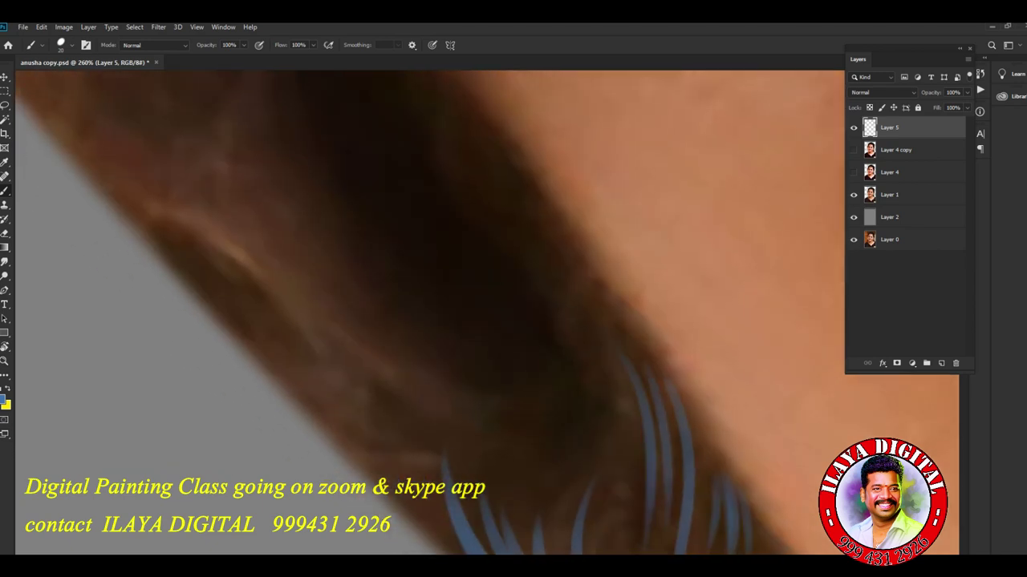
left_click_drag(427, 183, 433, 520)
mouse_move(439, 332)
left_mouse_down()
mouse_move(446, 484)
mouse_move(425, 456)
left_mouse_up()
left_click_drag(367, 297, 394, 484)
left_click_drag(371, 337, 396, 475)
left_click_drag(324, 311, 388, 481)
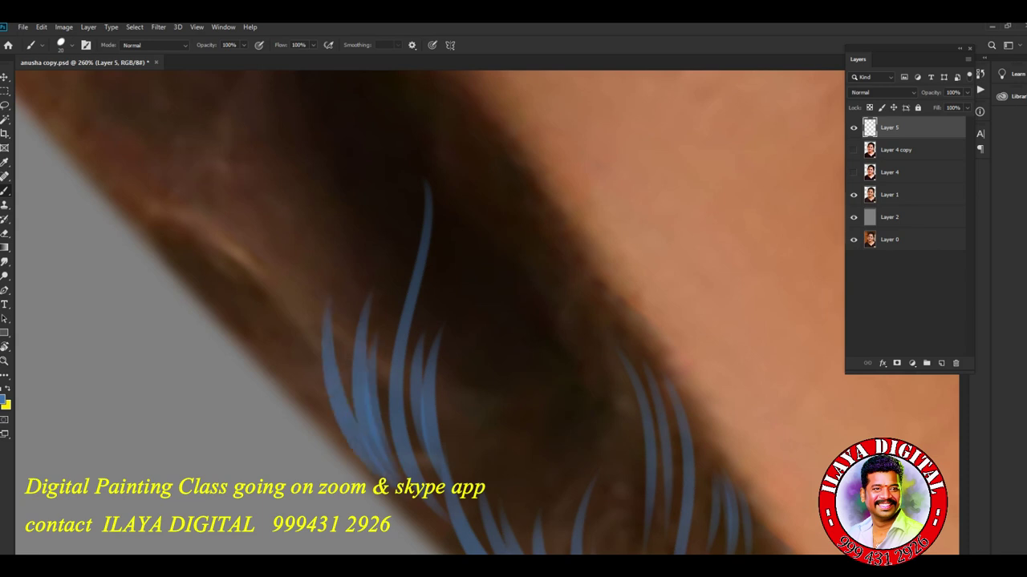
Step: Paint long blue strands through the dark middle of the sideburn hair, between the outer cluster and the skin-side strands
left_click_drag(491, 252, 514, 458)
mouse_move(503, 263)
left_mouse_down()
mouse_move(531, 433)
mouse_move(553, 382)
left_mouse_up()
left_click_drag(535, 266, 553, 451)
left_click_drag(543, 284, 568, 510)
left_click_drag(587, 373, 593, 466)
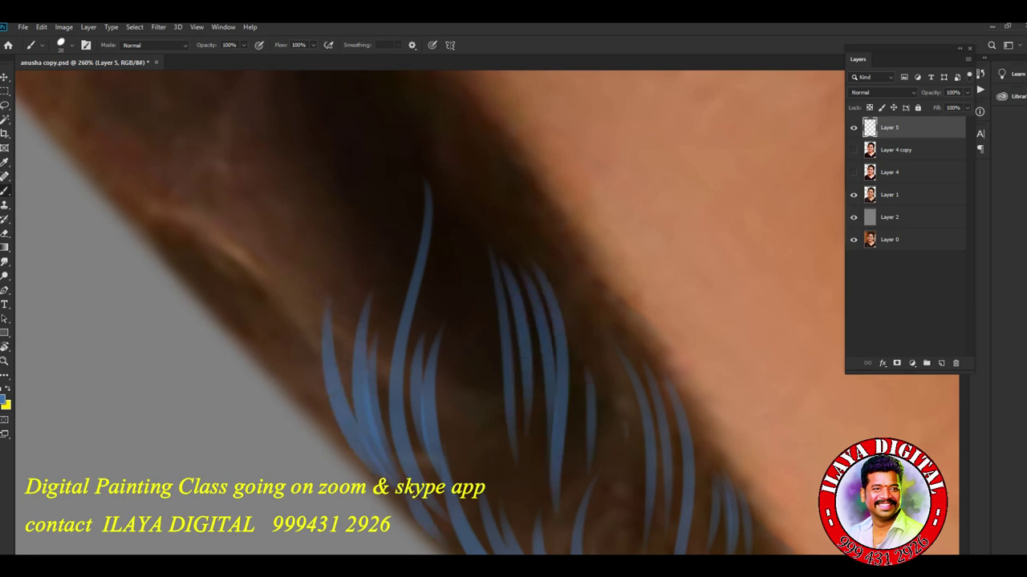
left_click_drag(480, 242, 459, 472)
left_click_drag(505, 332, 482, 452)
Step: Try to lasso the sideburn strands and clear all painted strands outside them, then undo the deletion and deselect
key("r")
left_click_drag(481, 401, 361, 481)
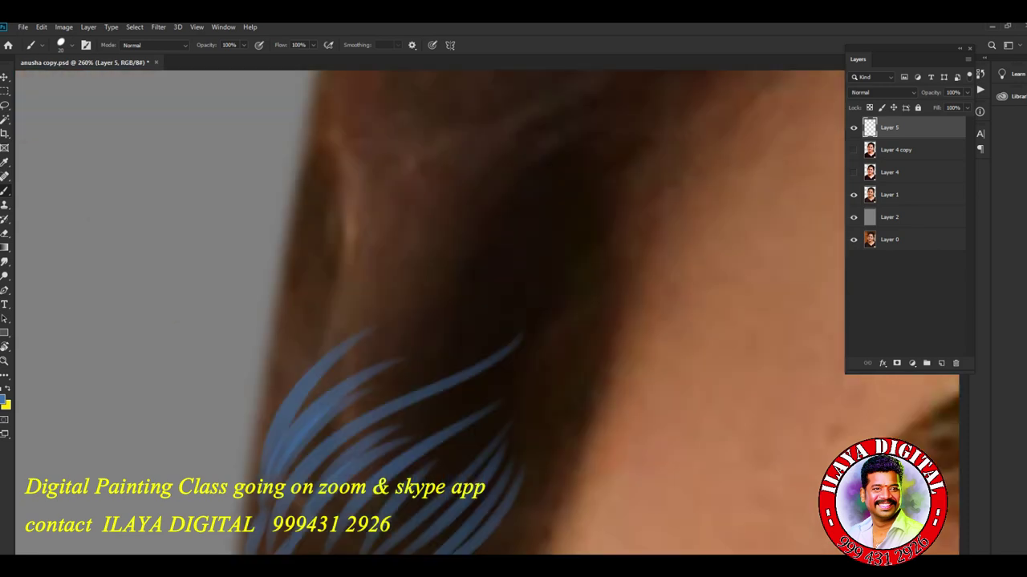
scroll(430, 313, "down", 8)
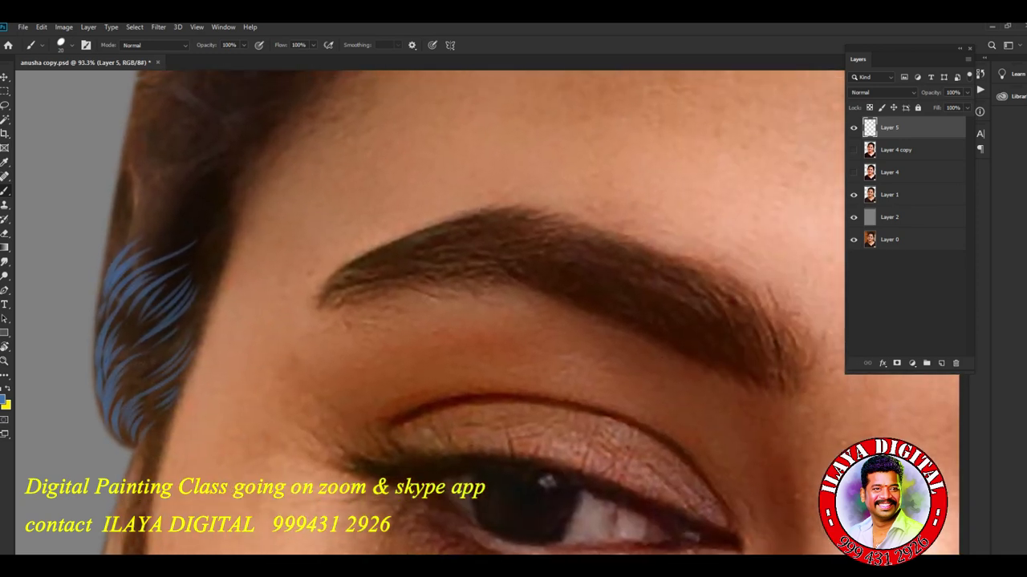
left_click_drag(482, 313, 694, 313)
key("l")
mouse_move(417, 129)
left_mouse_down()
mouse_move(176, 321)
mouse_move(417, 128)
left_mouse_up()
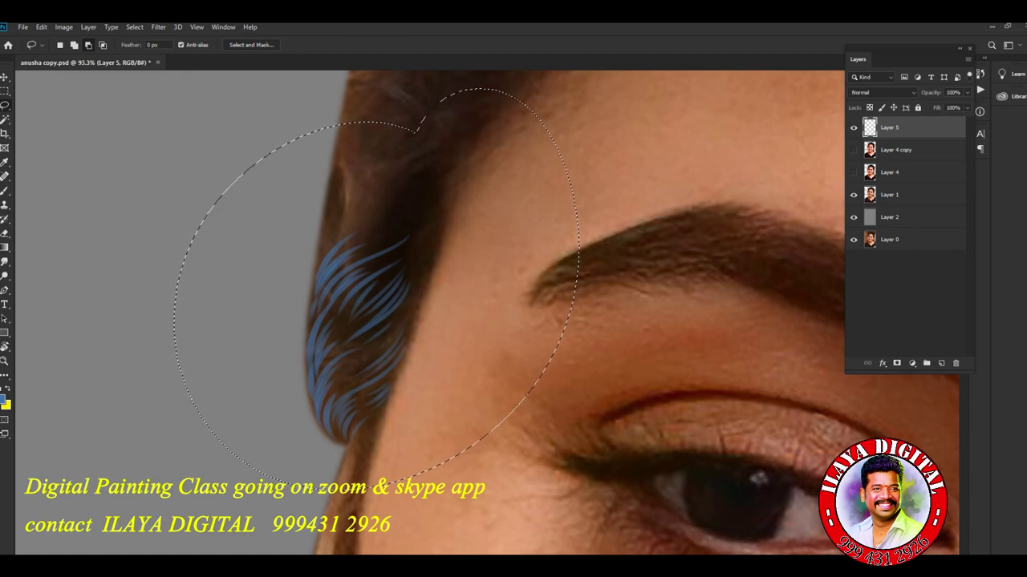
scroll(44, 360, "down", 5)
scroll(44, 360, "up", 4)
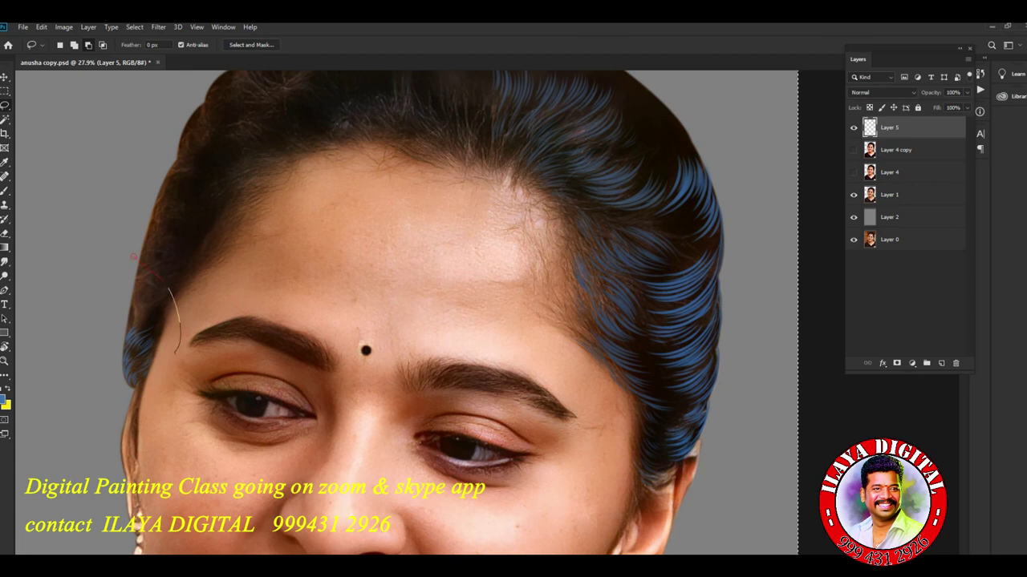
left_click_drag(178, 353, 175, 350)
key("ctrl+shift+i")
key("Delete")
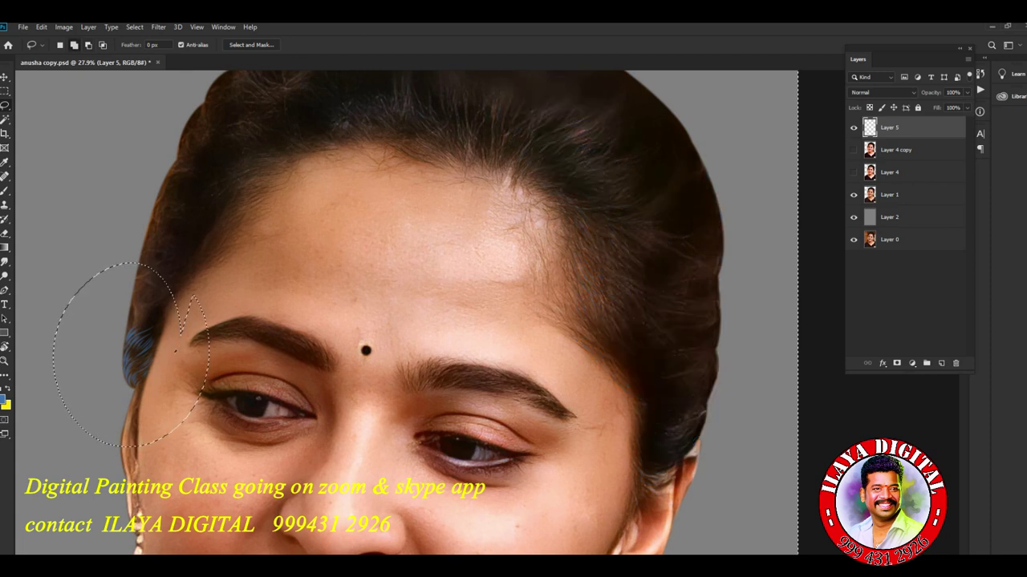
key("ctrl+z")
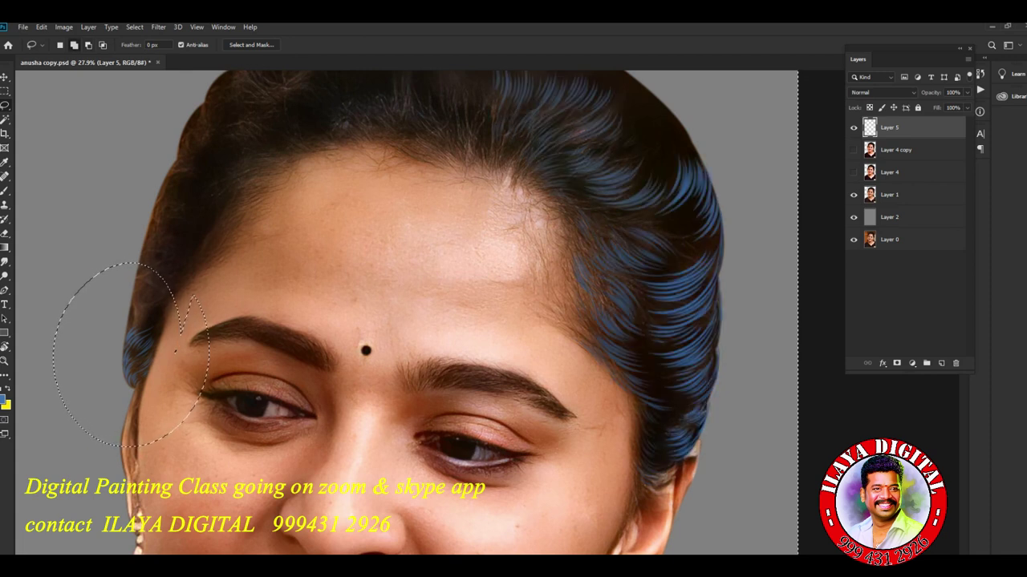
key("ctrl+d")
Step: Paint a cluster of long curved blue strands along the upper bulge of the hair's outer edge on the image's left side
key("b")
scroll(241, 241, "up", 6)
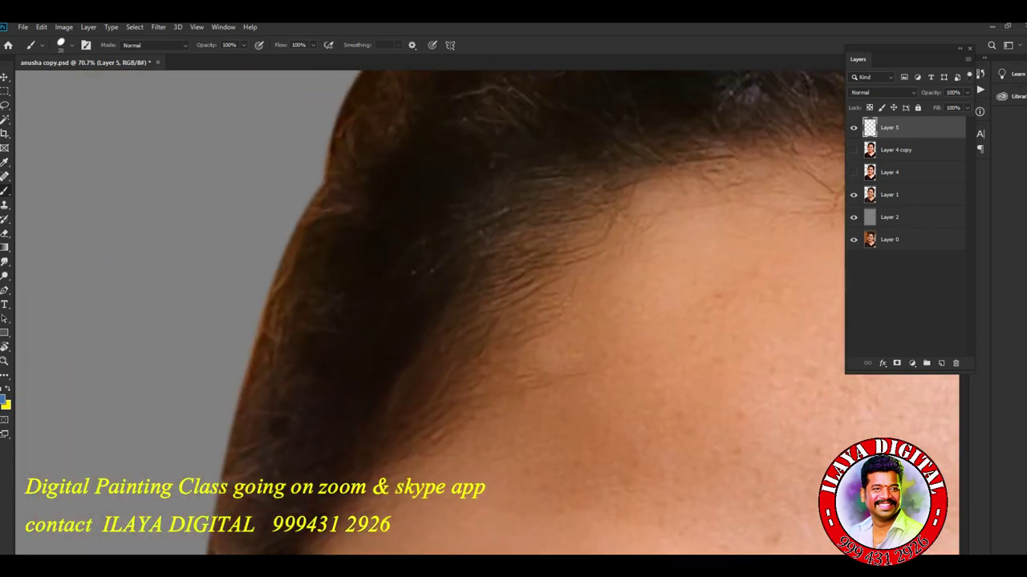
scroll(433, 313, "down", 5)
scroll(434, 241, "up", 5)
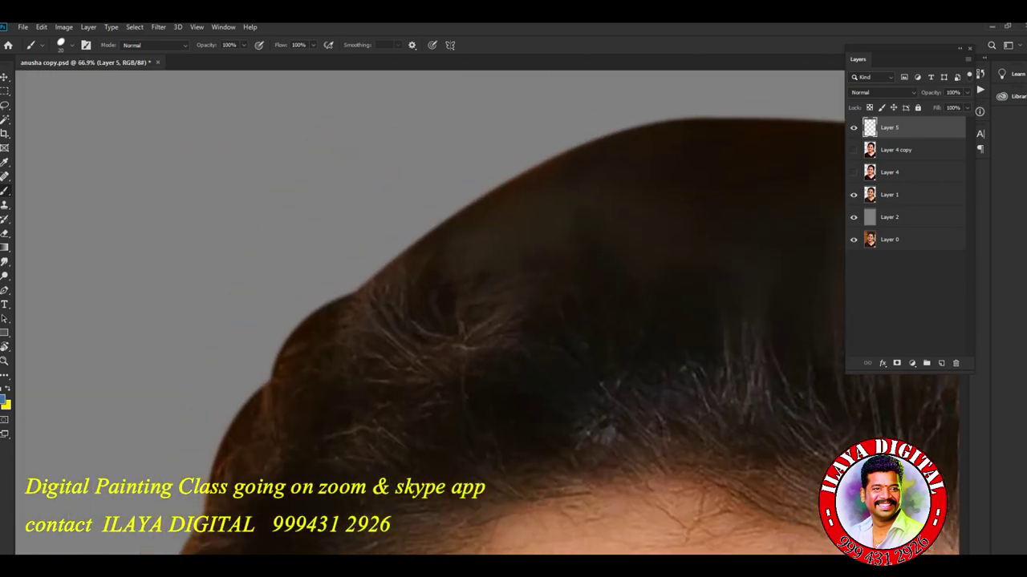
scroll(433, 312, "up", 3)
key("r")
left_click_drag(658, 265, 577, 192)
key("super+space")
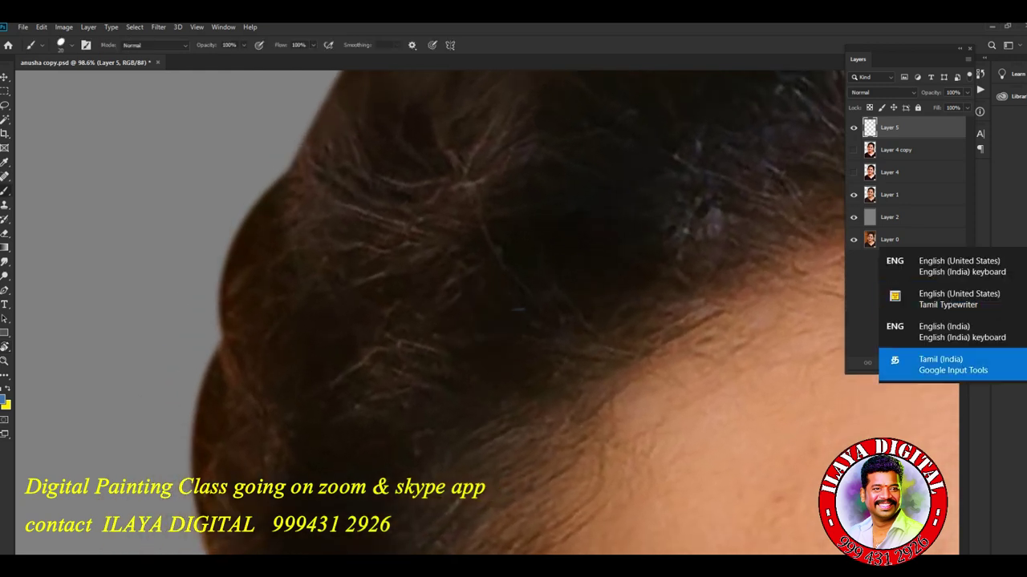
scroll(269, 273, "up", 4)
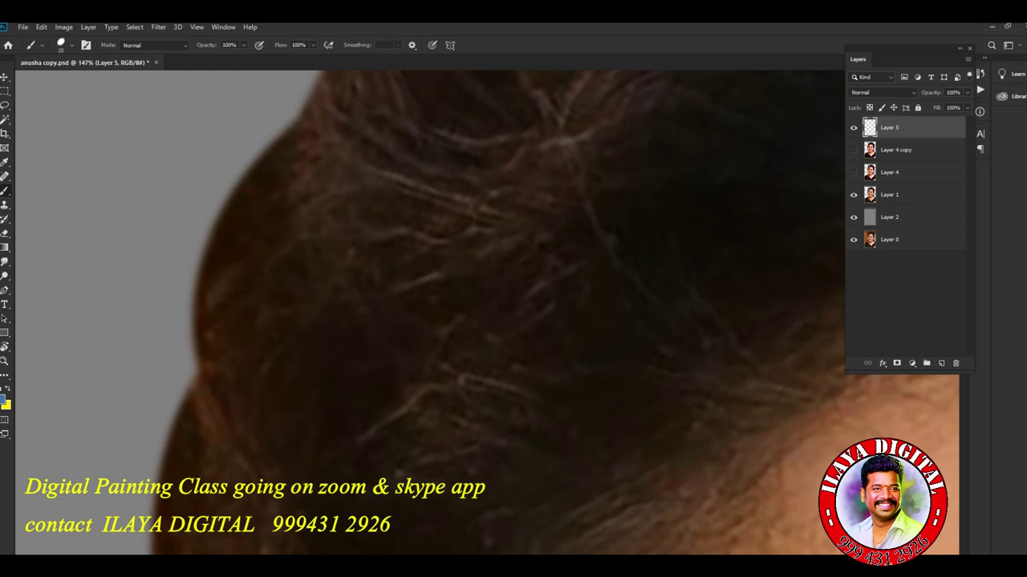
key("r")
left_click_drag(561, 264, 514, 240)
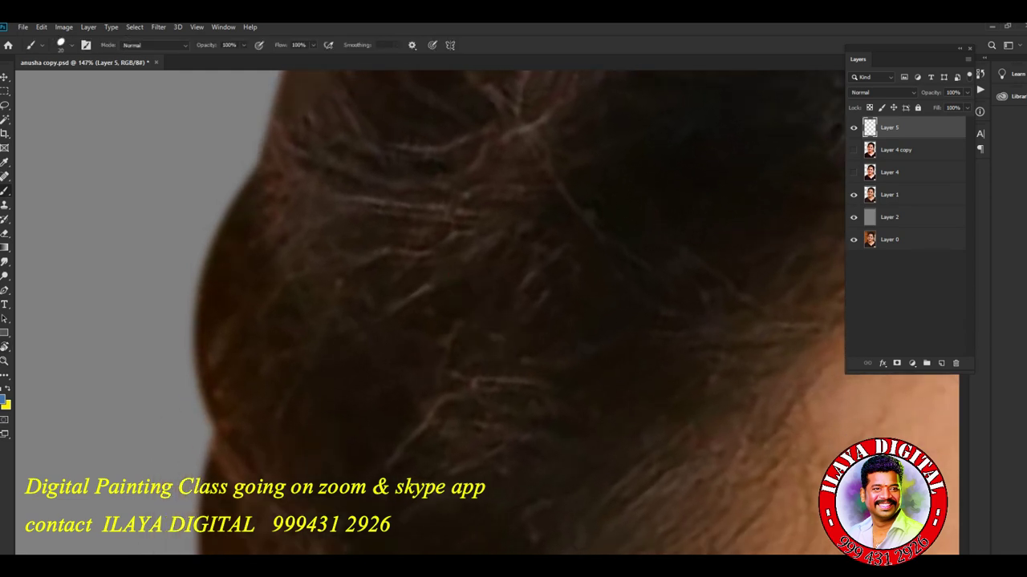
left_click_drag(244, 181, 308, 478)
key("ctrl+z")
left_click_drag(241, 192, 277, 461)
left_click_drag(231, 241, 281, 457)
key("F5")
key("Return")
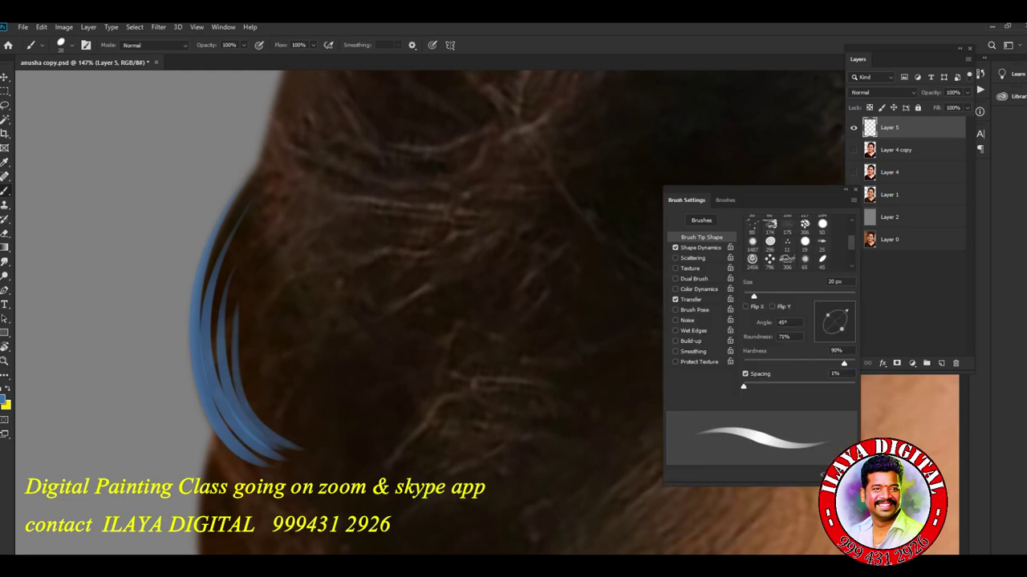
Step: Try curved blue strands along the second bulge of the outer hair edge, undoing each attempt
left_click_drag(321, 401, 409, 145)
left_click_drag(268, 236, 369, 445)
left_click_drag(285, 256, 373, 441)
left_click_drag(277, 305, 361, 463)
left_click_drag(305, 302, 381, 441)
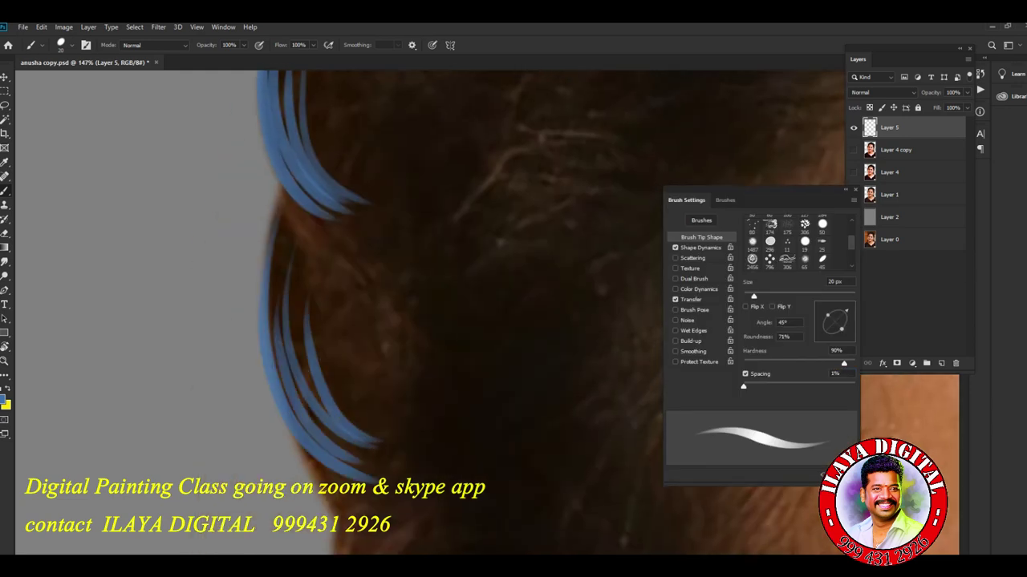
key("ctrl+z")
key("ctrl+z")
key("ctrl+z")
key("ctrl+z")
left_click_drag(268, 268, 345, 517)
key("ctrl+z")
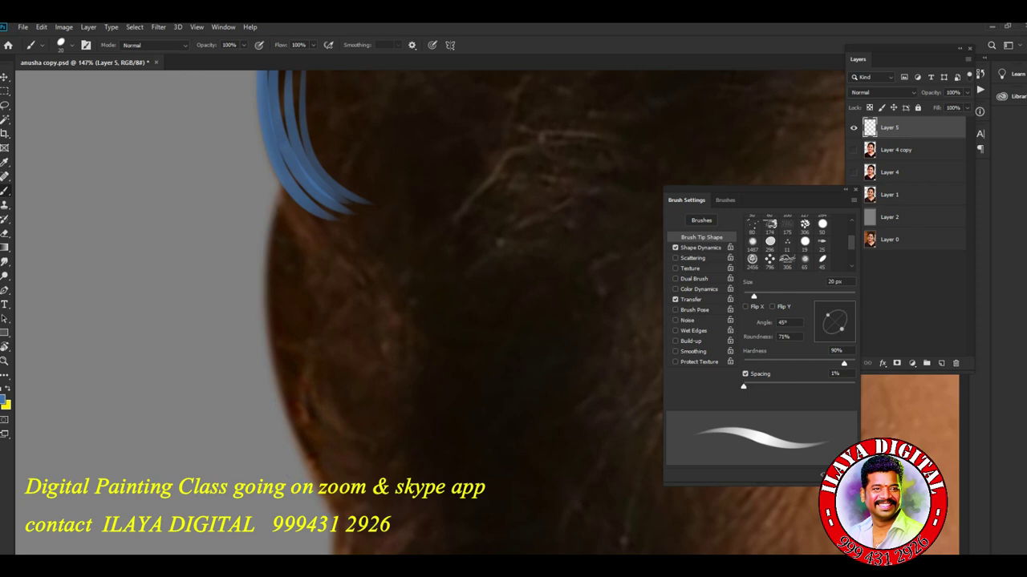
key("ctrl+z")
key("ctrl+z")
left_click_drag(272, 208, 393, 509)
key("ctrl+z")
Step: Paint curved blue strands following the second bulge of the outer hair edge, and close the brush settings
left_click_drag(274, 207, 365, 493)
left_click_drag(292, 299, 379, 475)
mouse_move(433, 313)
left_mouse_down()
mouse_move(401, 241)
mouse_move(361, 361)
mouse_move(297, 481)
mouse_move(281, 401)
mouse_move(401, 385)
mouse_move(525, 417)
mouse_move(449, 321)
left_mouse_up()
key("F5")
Step: Paint an arched cluster of blue strands across the dark hair inside the two edge bulges
scroll(449, 321, "down", 3)
left_click_drag(473, 377, 272, 256)
scroll(425, 313, "up", 3)
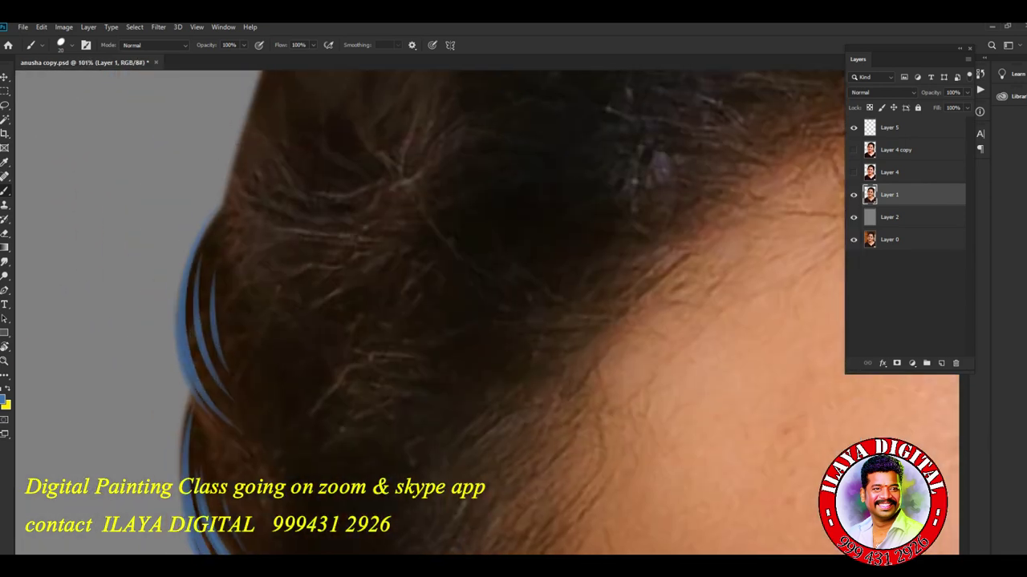
key("r")
left_click_drag(513, 304, 538, 353)
scroll(481, 321, "up", 2)
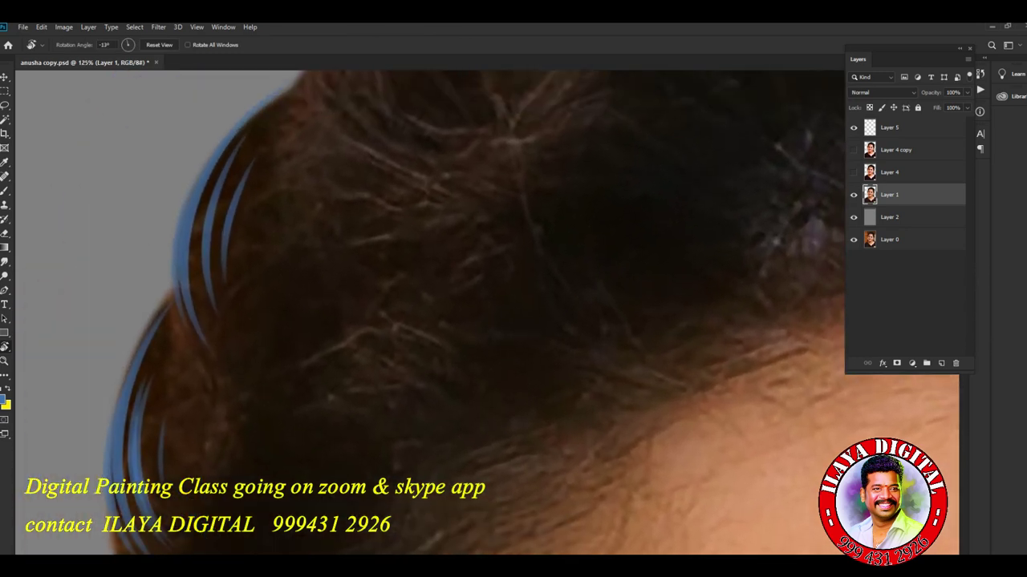
key("b")
mouse_move(241, 419)
left_mouse_down()
mouse_move(449, 415)
mouse_move(437, 389)
left_mouse_up()
left_click_drag(263, 403, 432, 395)
left_click_drag(287, 374, 435, 369)
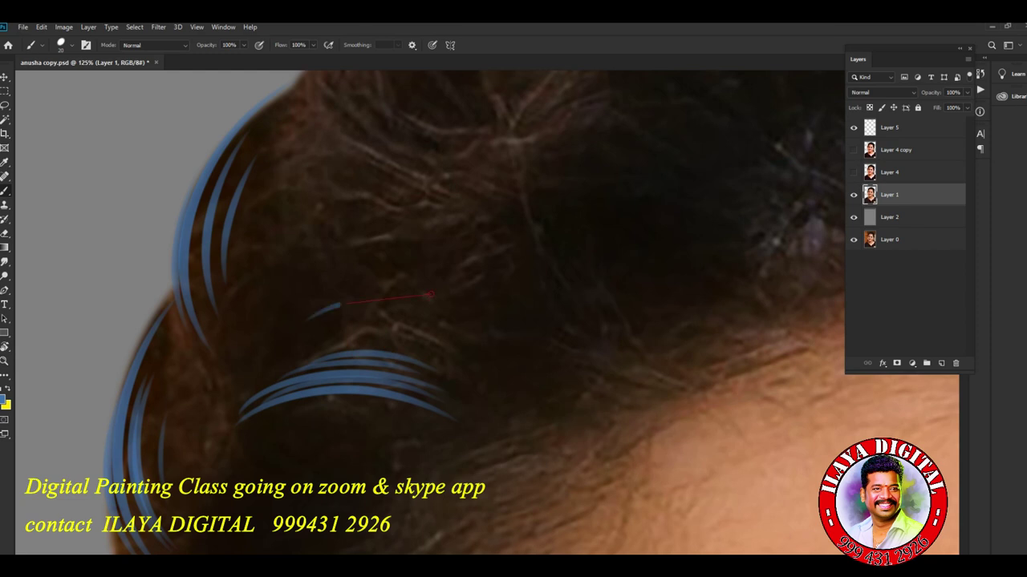
Step: Add a second arched cluster of blue strands just above the first arch, flowing toward the forehead
left_click_drag(430, 295, 483, 336)
left_click_drag(336, 321, 470, 343)
left_click_drag(355, 368, 473, 353)
left_click_drag(356, 314, 499, 318)
Step: Paint a fan of long curved blue strands in the dark hair between the second edge bulge and the arched cluster
left_click_drag(513, 369, 614, 197)
key("r")
left_click_drag(513, 241, 417, 184)
scroll(469, 313, "up", 3)
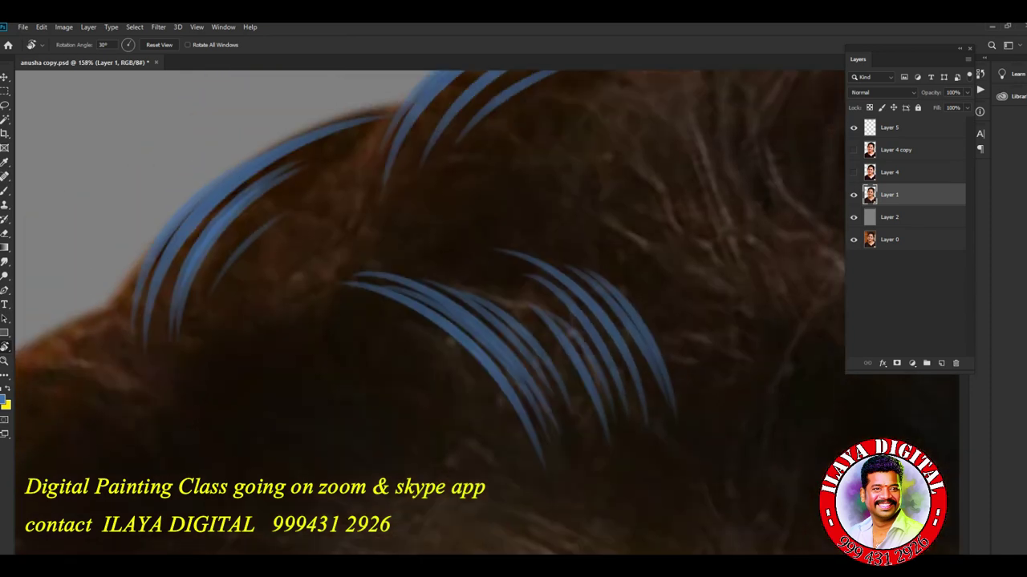
key("b")
left_click_drag(265, 309, 365, 441)
left_click_drag(271, 271, 311, 431)
left_click_drag(284, 399, 337, 466)
left_click_drag(256, 277, 320, 506)
left_click_drag(221, 339, 277, 517)
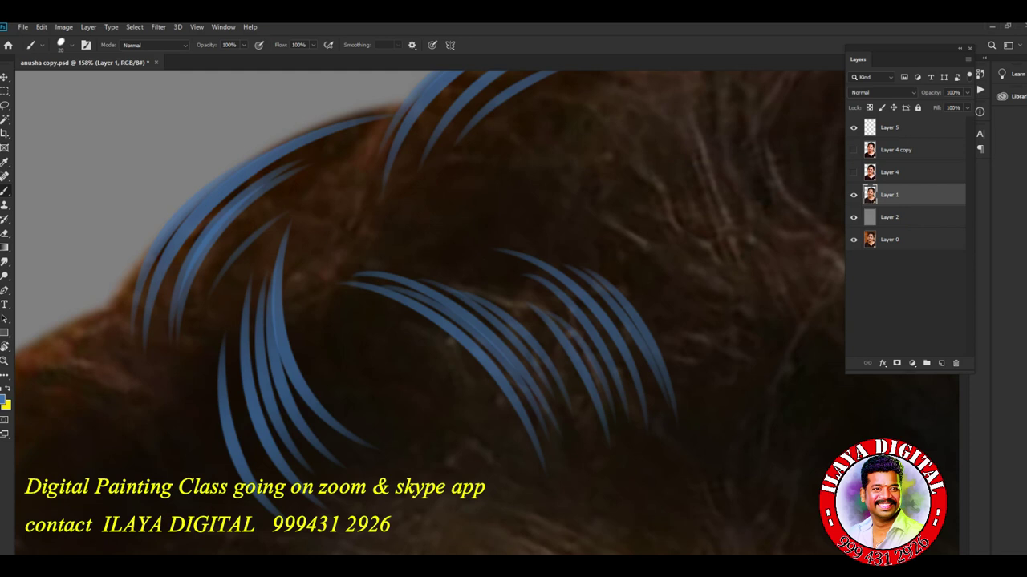
left_click_drag(238, 387, 304, 512)
left_click_drag(210, 373, 284, 537)
Step: Add curved blue strands at the root of the arched cluster, beside the fan of long strands
left_click_drag(353, 165, 357, 365)
left_click_drag(347, 261, 379, 353)
left_click_drag(337, 240, 394, 415)
Step: Paint an arched group of blue strands below the first arch, curving down toward the forehead hairline
scroll(482, 313, "down", 5)
left_click_drag(407, 238, 551, 391)
left_click_drag(481, 269, 570, 404)
left_click_drag(433, 275, 534, 387)
left_click_drag(410, 290, 537, 445)
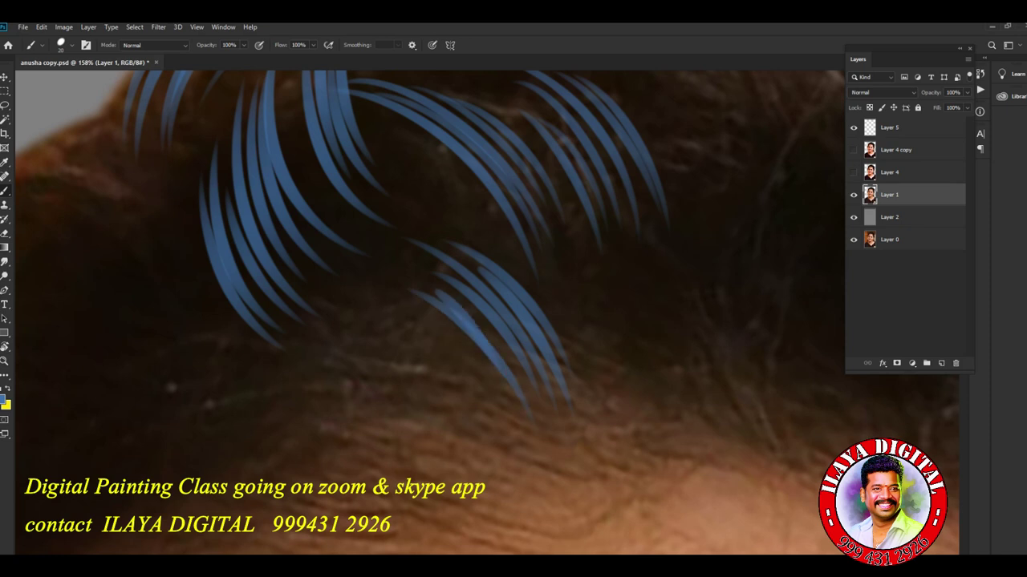
key("ctrl+z")
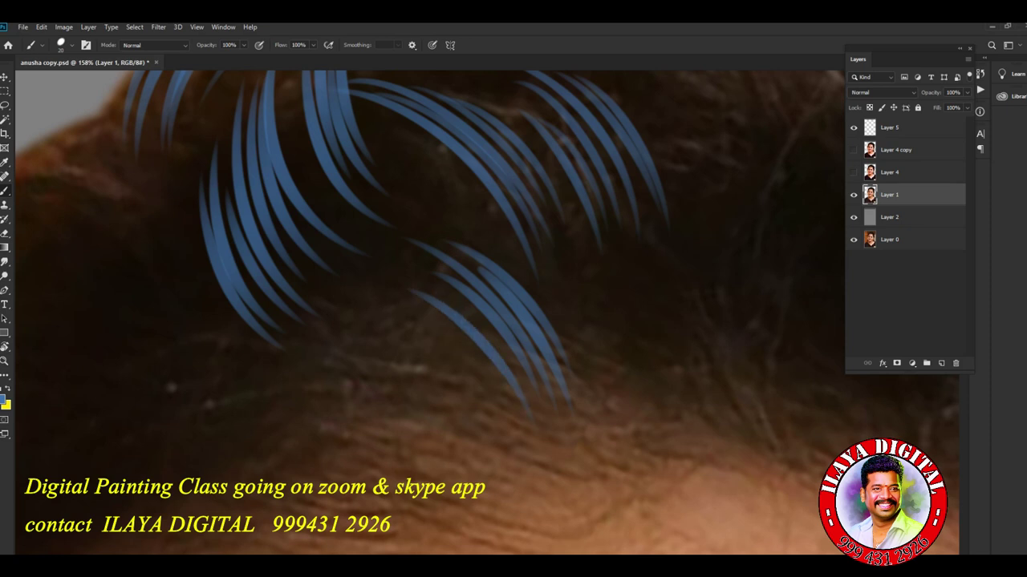
left_click_drag(389, 305, 497, 411)
left_click_drag(425, 319, 514, 428)
left_click_drag(411, 337, 460, 406)
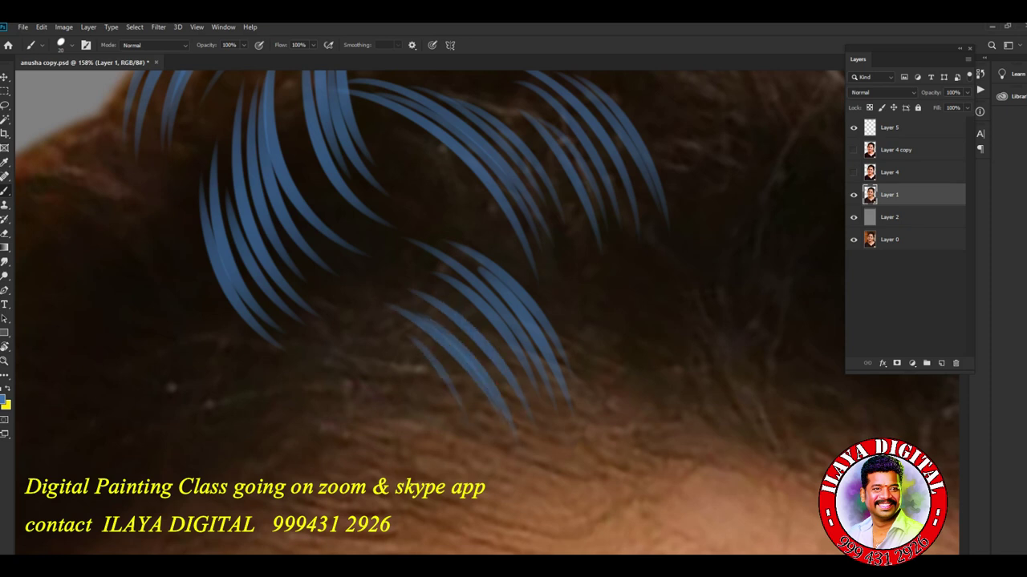
Step: Paint a tight cluster of short curved blue strands along the hairline, between the arched group and the long fan
mouse_move(361, 327)
left_mouse_down()
mouse_move(437, 432)
mouse_move(446, 425)
left_mouse_up()
left_click_drag(323, 338, 394, 438)
left_click_drag(343, 353, 405, 436)
left_click_drag(363, 355, 427, 441)
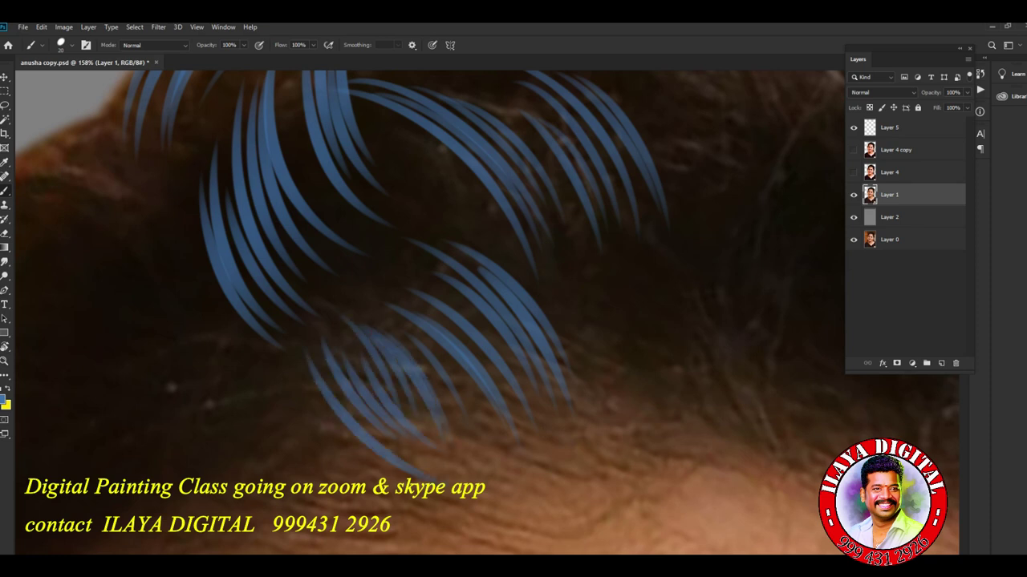
Step: Paint a dense fan of curved blue strands in the dark hair below the second edge bulge
left_click_drag(401, 361, 674, 449)
left_click_drag(375, 264, 501, 501)
left_click_drag(389, 281, 493, 457)
left_click_drag(383, 305, 489, 477)
mouse_move(400, 281)
left_mouse_down()
mouse_move(485, 413)
mouse_move(477, 425)
left_mouse_up()
mouse_move(408, 262)
left_mouse_down()
mouse_move(481, 382)
mouse_move(480, 324)
left_mouse_up()
left_click_drag(481, 401, 497, 297)
left_click_drag(380, 200, 413, 340)
mouse_move(365, 220)
left_mouse_down()
mouse_move(423, 399)
mouse_move(426, 358)
left_mouse_up()
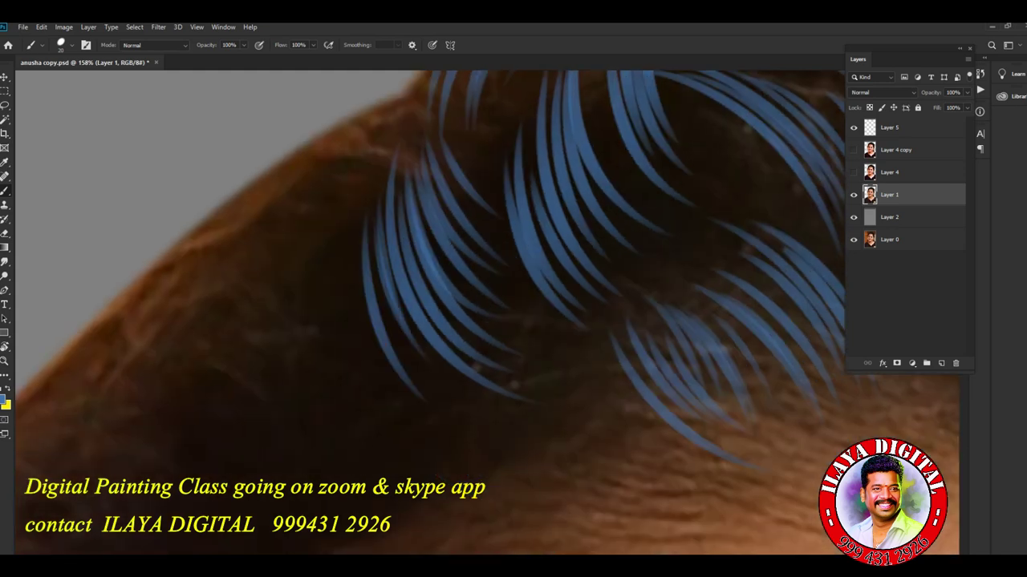
Step: Add long blue strands along the outer hair edge beside the dense fan, joining its outer side
scroll(482, 321, "down", 2)
scroll(481, 321, "down", 5)
scroll(481, 241, "up", 5)
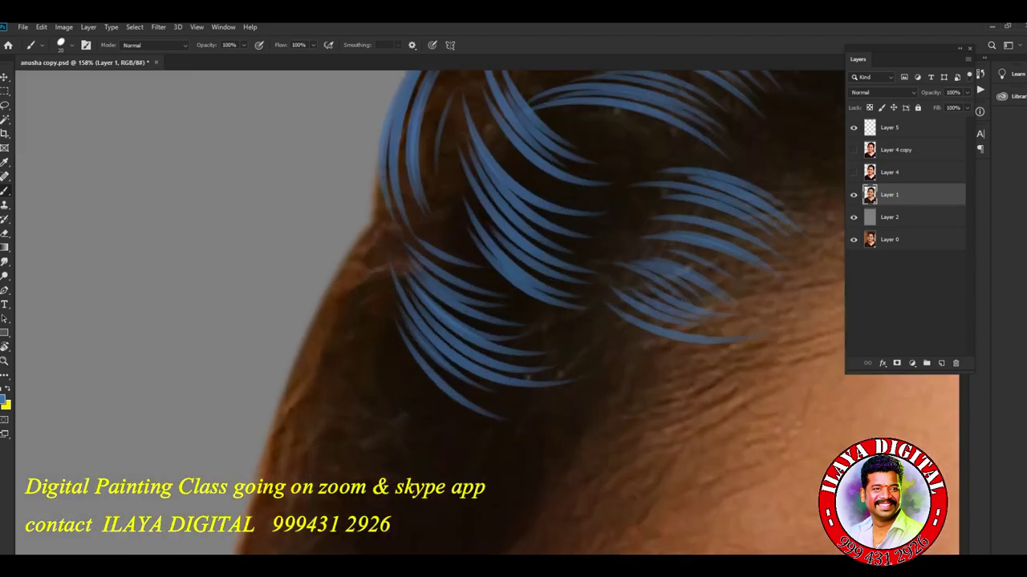
left_click_drag(369, 228, 440, 429)
left_click_drag(386, 261, 445, 430)
left_click_drag(359, 274, 403, 388)
scroll(481, 321, "down", 5)
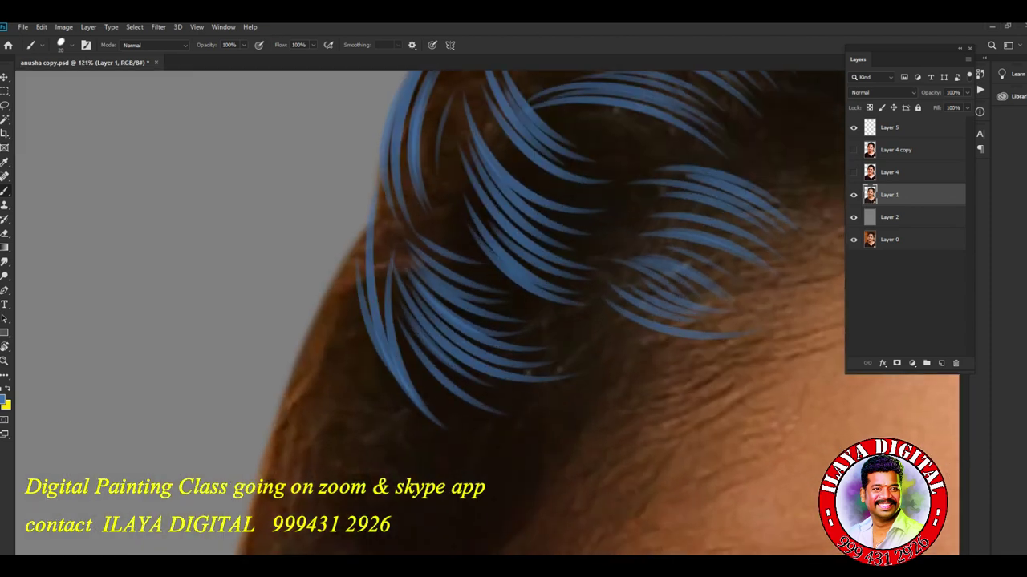
Step: Paint curved blue strands farther down the outer hair edge, linking them up to the dense fan above
mouse_move(282, 180)
left_mouse_down()
mouse_move(447, 347)
mouse_move(398, 318)
left_mouse_up()
left_click_drag(284, 215, 377, 335)
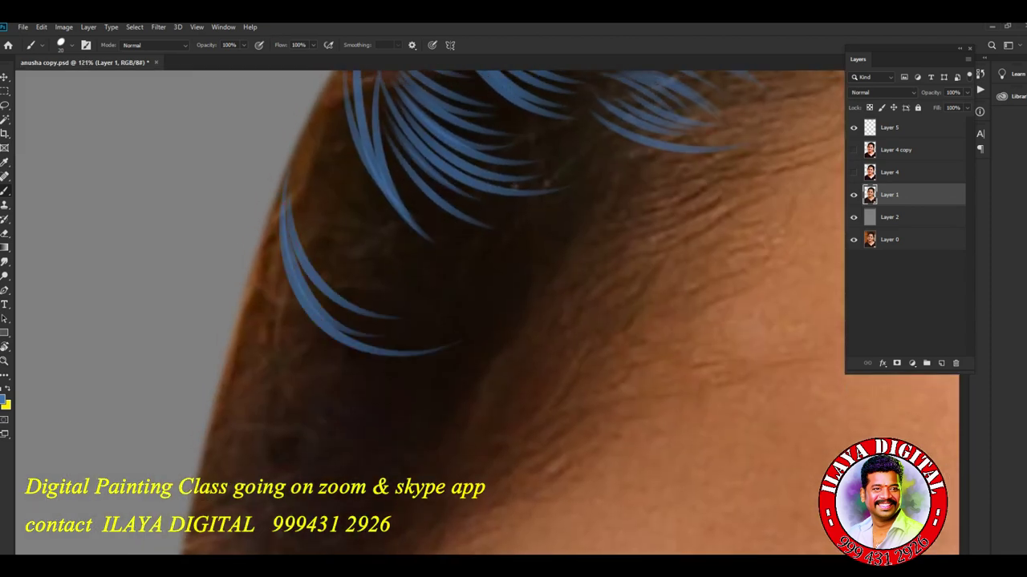
left_click_drag(300, 181, 380, 305)
left_click_drag(349, 126, 306, 250)
left_click_drag(372, 109, 313, 241)
scroll(482, 321, "up", 3)
left_click_drag(345, 182, 310, 347)
left_click_drag(308, 192, 296, 346)
left_click_drag(272, 233, 265, 481)
left_click_drag(218, 413, 265, 497)
left_click_drag(241, 397, 277, 485)
scroll(498, 313, "up", 1)
scroll(482, 321, "down", 6)
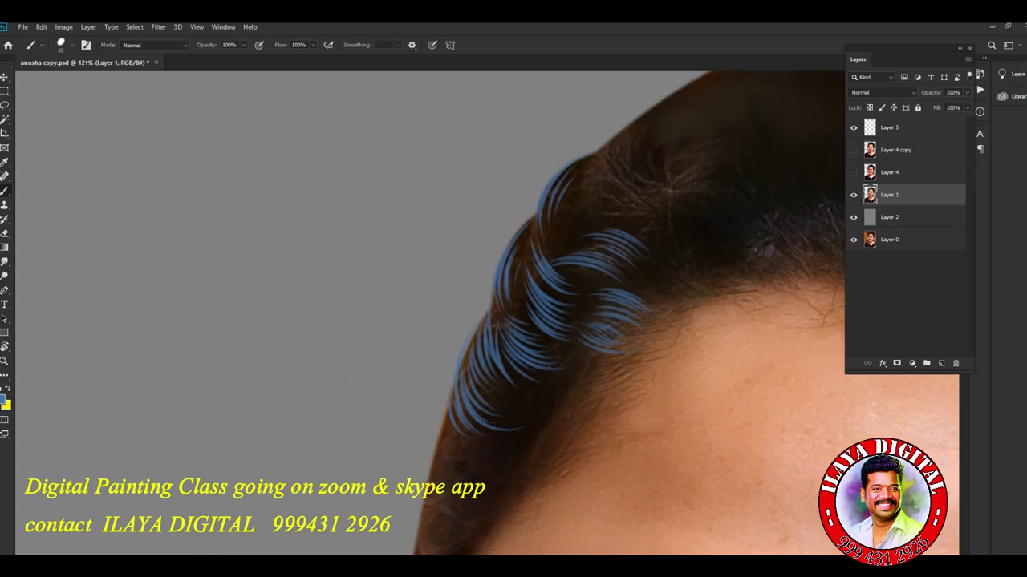
Step: Toggle the active layer's visibility to check the whole portrait, and make the topmost layer active
scroll(409, 313, "up", 3)
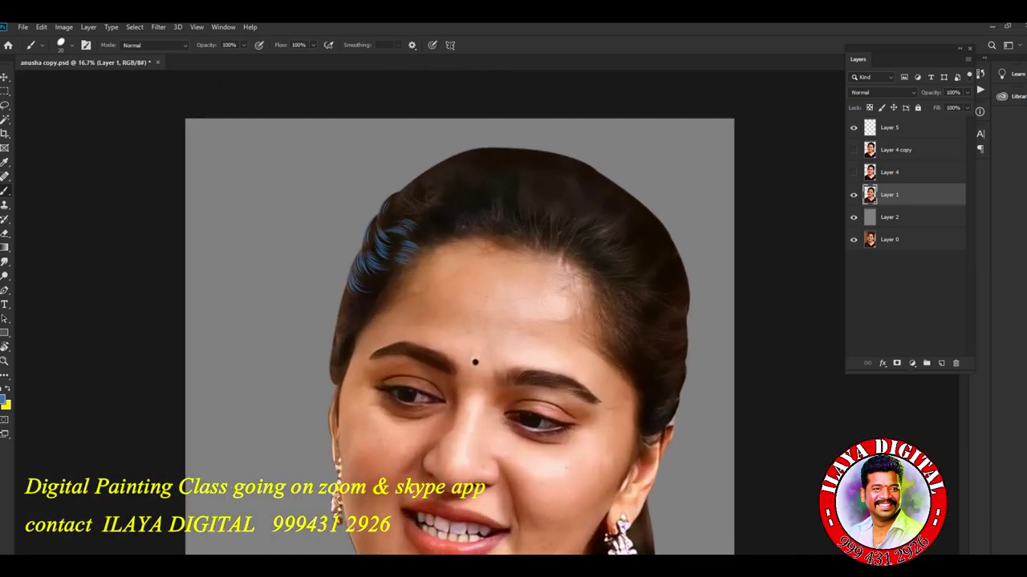
key("ctrl+comma")
key("ctrl+comma")
left_click(890, 127)
scroll(369, 240, "up", 5)
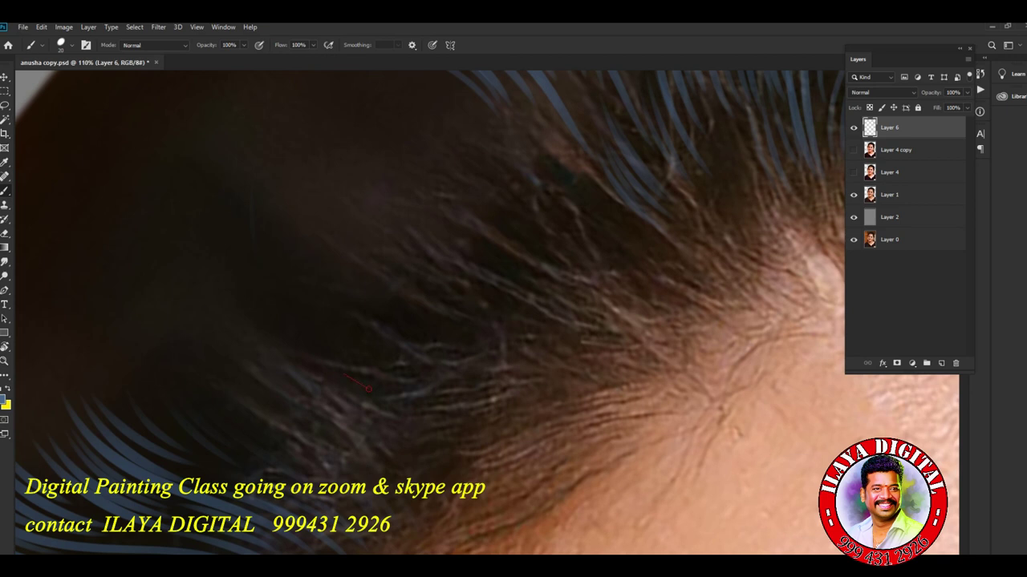
Step: Paint three clusters of curved blue strands in the bare upper hair above the forehead hairline on Layer 6
mouse_move(369, 385)
left_mouse_down()
mouse_move(481, 397)
mouse_move(373, 372)
left_mouse_up()
key("ctrl+z")
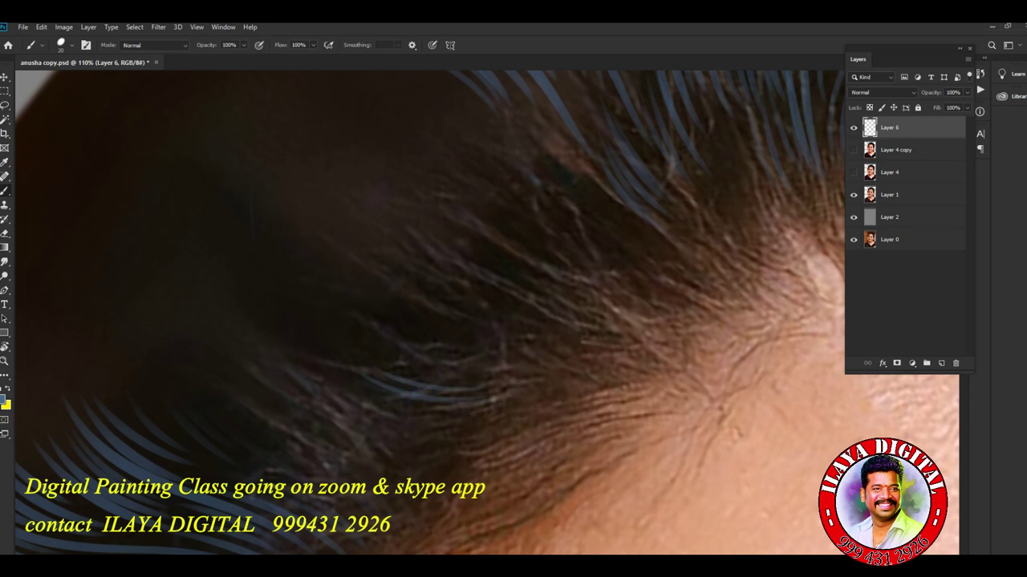
left_click_drag(485, 398, 365, 392)
mouse_move(494, 307)
left_mouse_down()
mouse_move(309, 217)
mouse_move(353, 236)
mouse_move(354, 273)
left_mouse_up()
mouse_move(481, 249)
left_mouse_down()
mouse_move(601, 303)
mouse_move(478, 258)
left_mouse_up()
left_click_drag(545, 270, 460, 210)
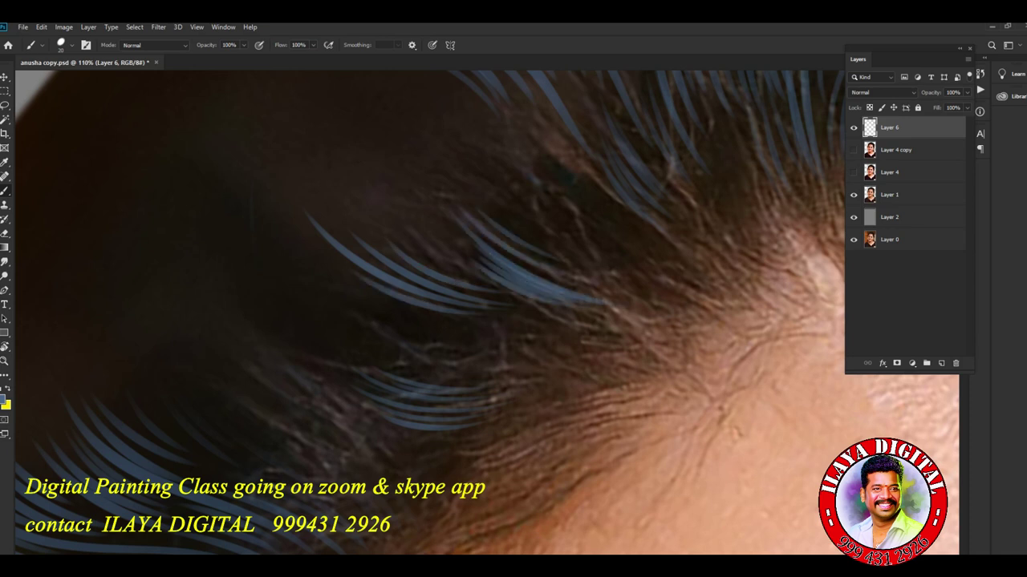
Step: Fill the gap between the new clusters with blue strands and add fine strands at the forehead hairline
left_click_drag(523, 371, 397, 343)
left_click_drag(539, 353, 434, 332)
left_click_drag(495, 341, 442, 324)
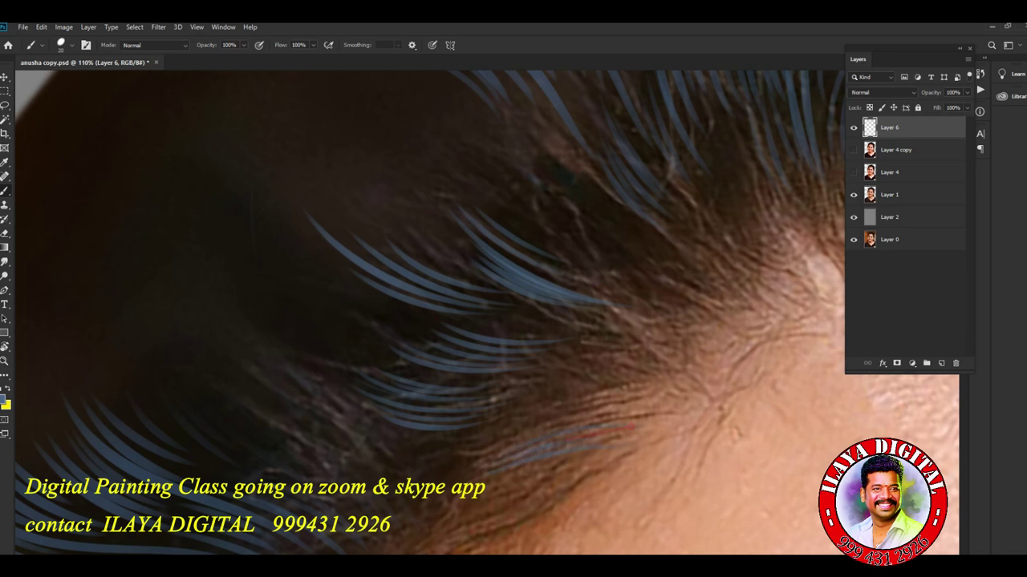
Step: Paint short curved blue strands between the hairline clusters and the older side strands, overlapping the lower cluster
mouse_move(441, 321)
left_mouse_down()
mouse_move(489, 256)
mouse_move(522, 237)
left_mouse_up()
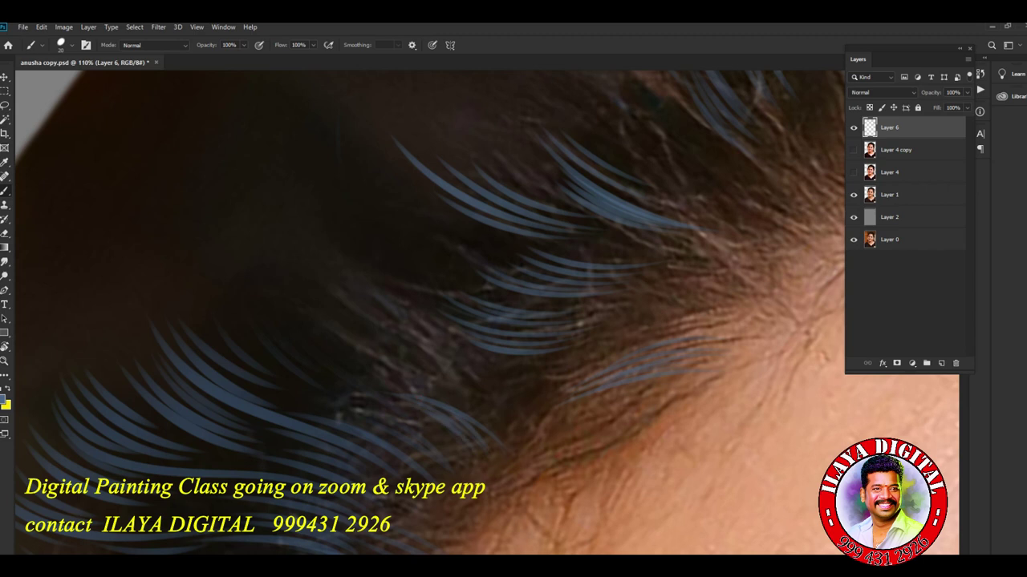
mouse_move(504, 393)
left_mouse_down()
mouse_move(387, 343)
mouse_move(397, 335)
left_mouse_up()
left_click_drag(523, 369, 423, 325)
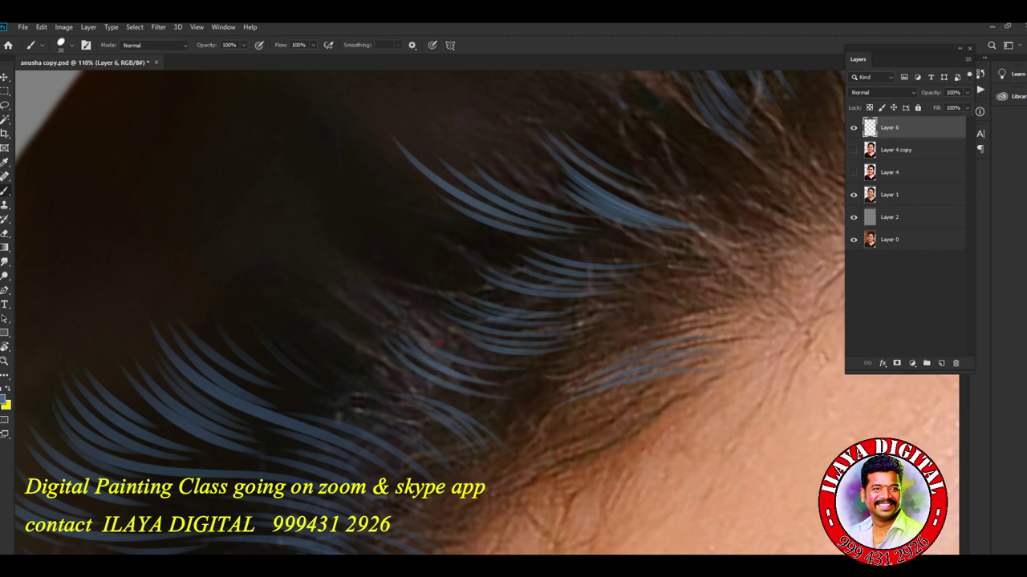
left_click_drag(523, 391, 413, 370)
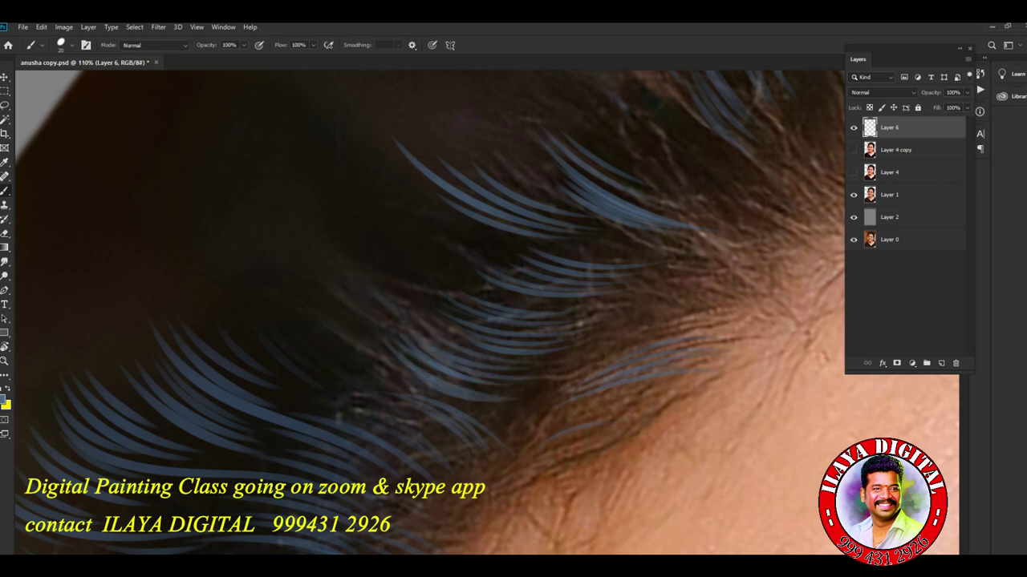
Step: Paint two clusters of long curved blue strands in the dark upper hair, behind the hairline clusters
left_click_drag(481, 240, 474, 377)
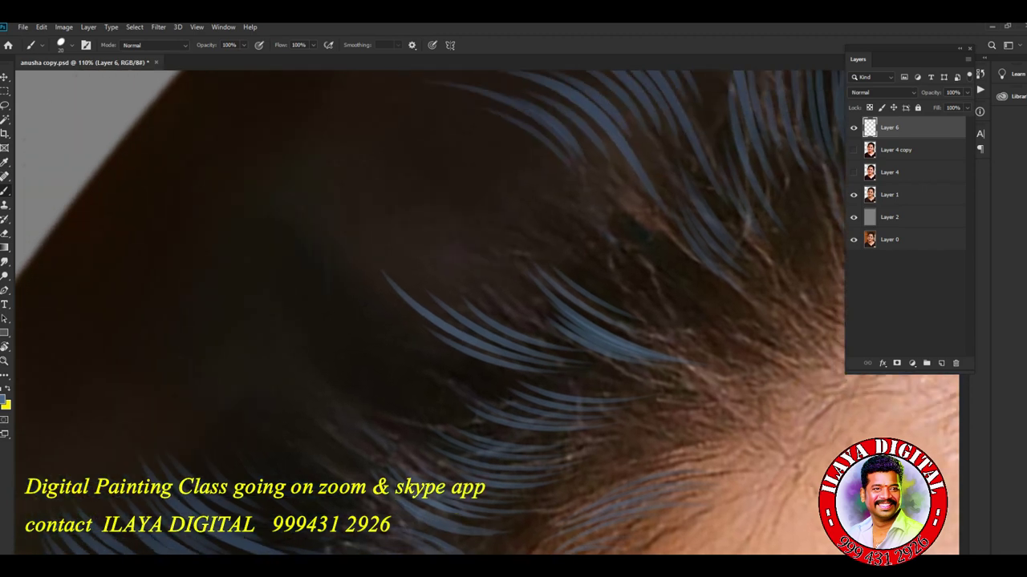
left_click_drag(325, 457, 220, 335)
mouse_move(329, 437)
left_mouse_down()
mouse_move(226, 346)
mouse_move(242, 384)
left_mouse_up()
left_click_drag(240, 444, 265, 462)
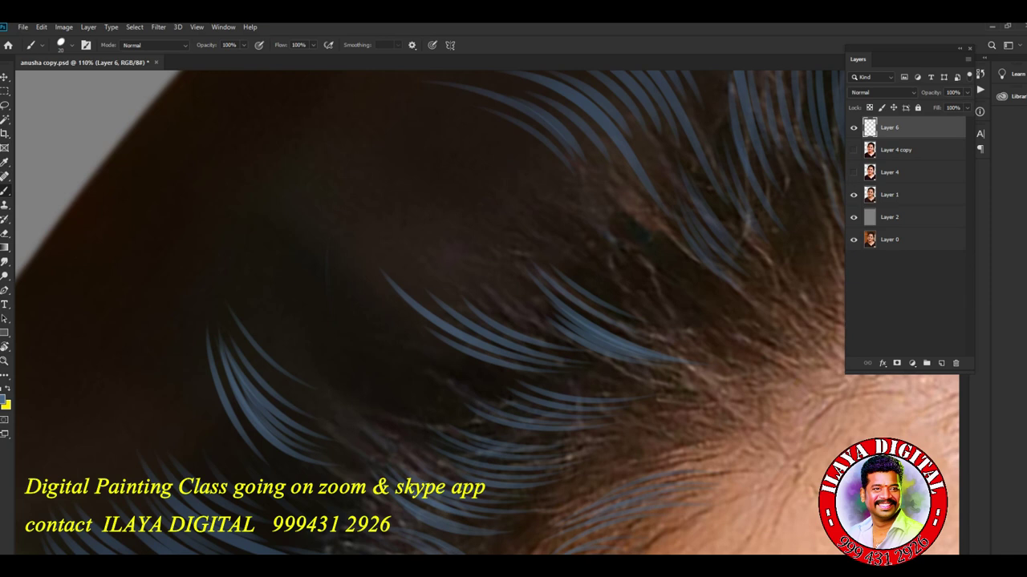
left_click_drag(200, 347, 294, 478)
mouse_move(321, 295)
left_mouse_down()
mouse_move(413, 385)
mouse_move(417, 337)
left_mouse_up()
mouse_move(308, 268)
left_mouse_down()
mouse_move(401, 390)
mouse_move(406, 418)
left_mouse_up()
left_click_drag(318, 315, 393, 417)
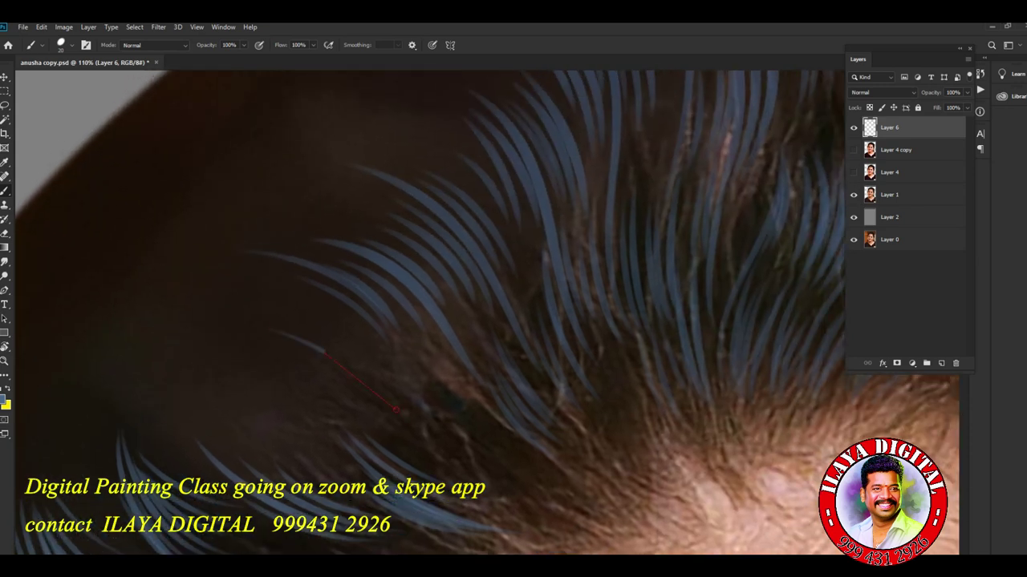
Step: Fill the gap below the older crown strands with curved blue strands and add a short cluster nearer the hairline
left_click_drag(395, 409, 405, 418)
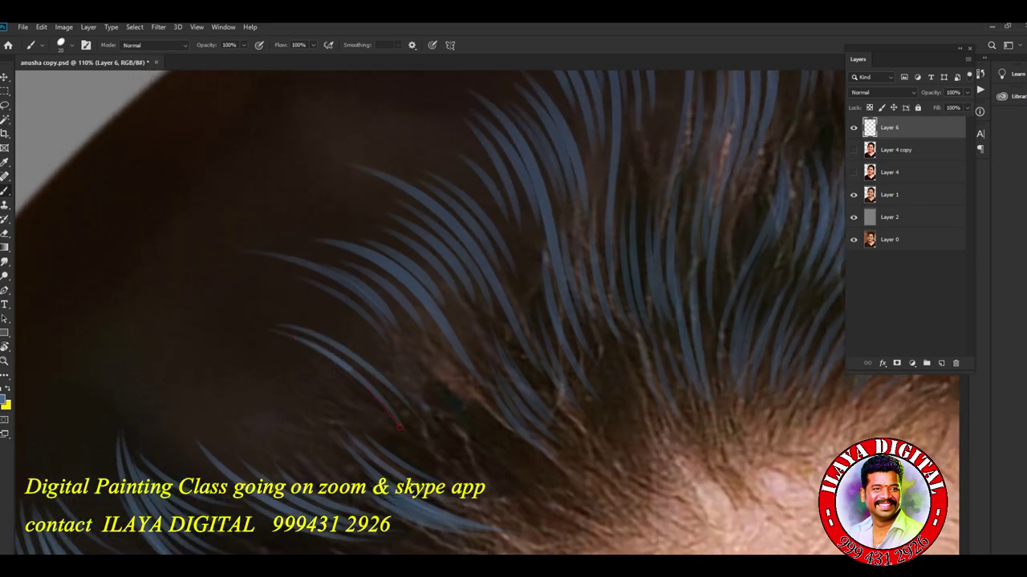
mouse_move(313, 329)
left_mouse_down()
mouse_move(421, 425)
mouse_move(457, 429)
left_mouse_up()
mouse_move(320, 373)
left_mouse_down()
mouse_move(397, 445)
mouse_move(419, 441)
left_mouse_up()
mouse_move(486, 438)
left_mouse_down()
mouse_move(550, 516)
mouse_move(568, 482)
left_mouse_up()
left_click_drag(467, 454, 526, 522)
left_click_drag(471, 462, 515, 525)
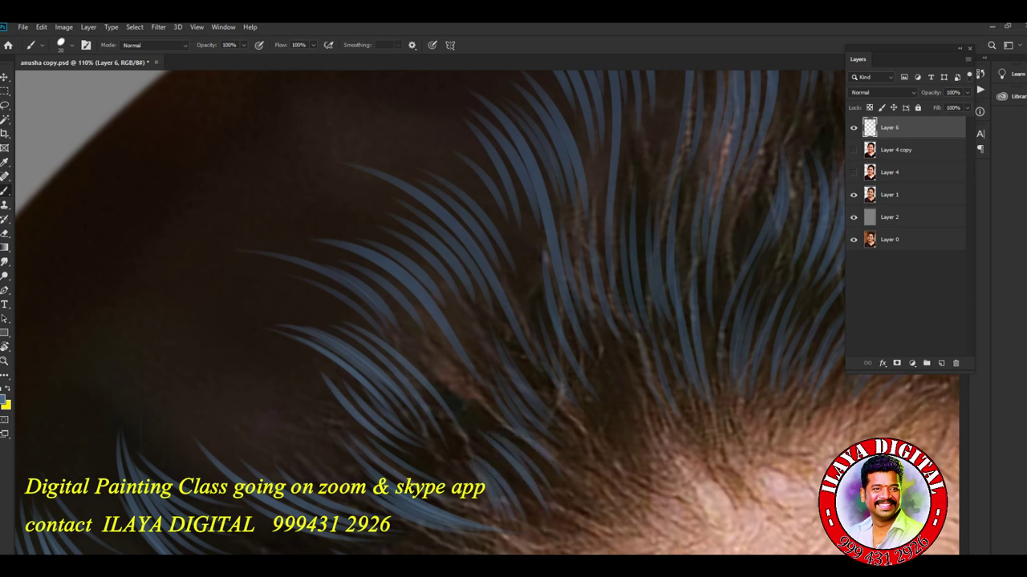
Step: Paint two clusters of curved blue strands in the bare dark upper hair, outside the existing hairline clusters
left_click_drag(239, 392, 322, 459)
left_click_drag(230, 364, 303, 422)
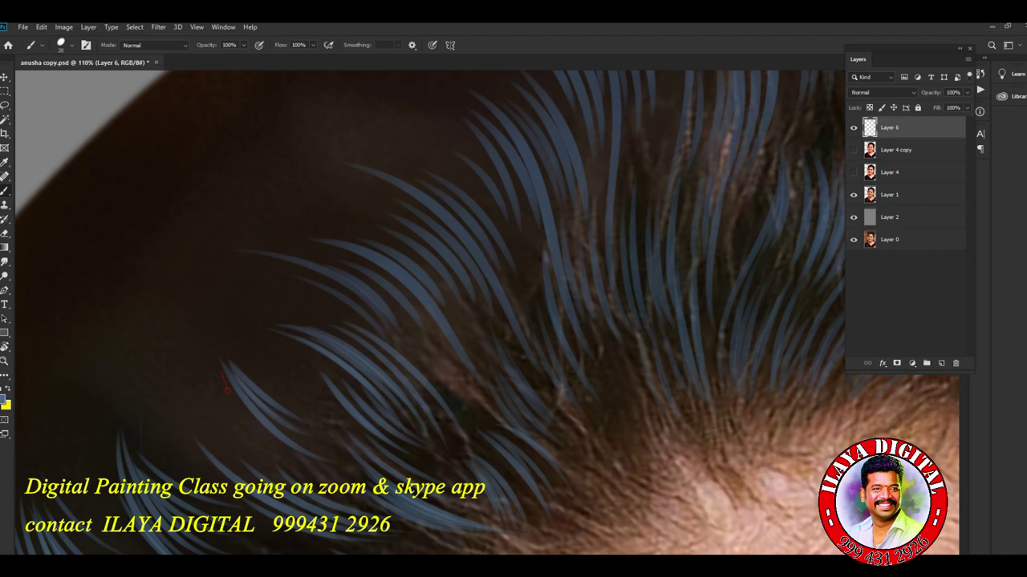
left_click_drag(226, 383, 315, 473)
left_click_drag(239, 410, 319, 484)
left_click_drag(170, 313, 293, 393)
mouse_move(213, 317)
left_mouse_down()
mouse_move(305, 396)
mouse_move(311, 390)
left_mouse_up()
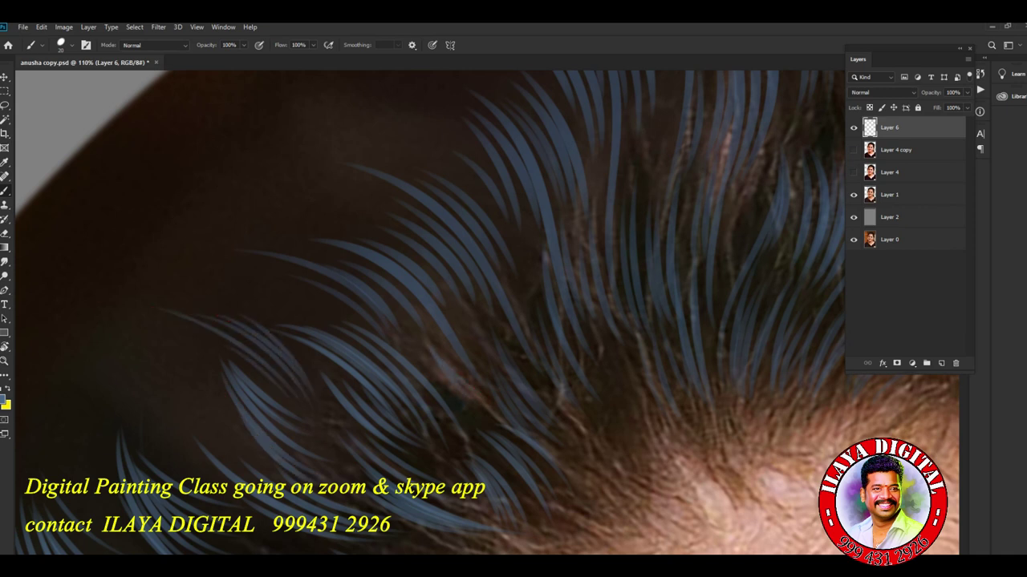
Step: Paint a short cluster of fine blue strands in the gap at the forehead hairline
left_click_drag(491, 401, 308, 362)
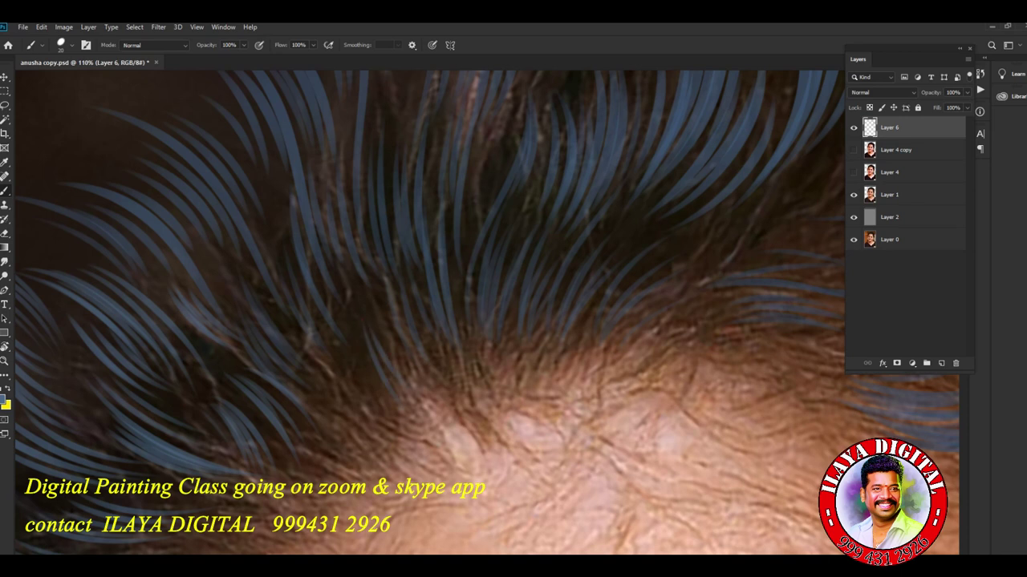
left_click_drag(362, 324, 397, 421)
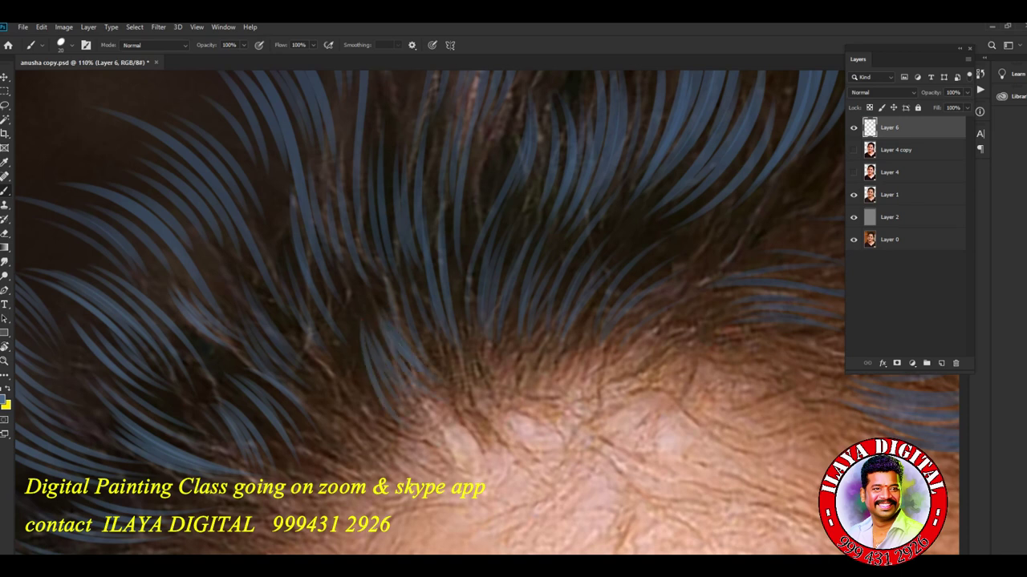
scroll(401, 345, "down", 5)
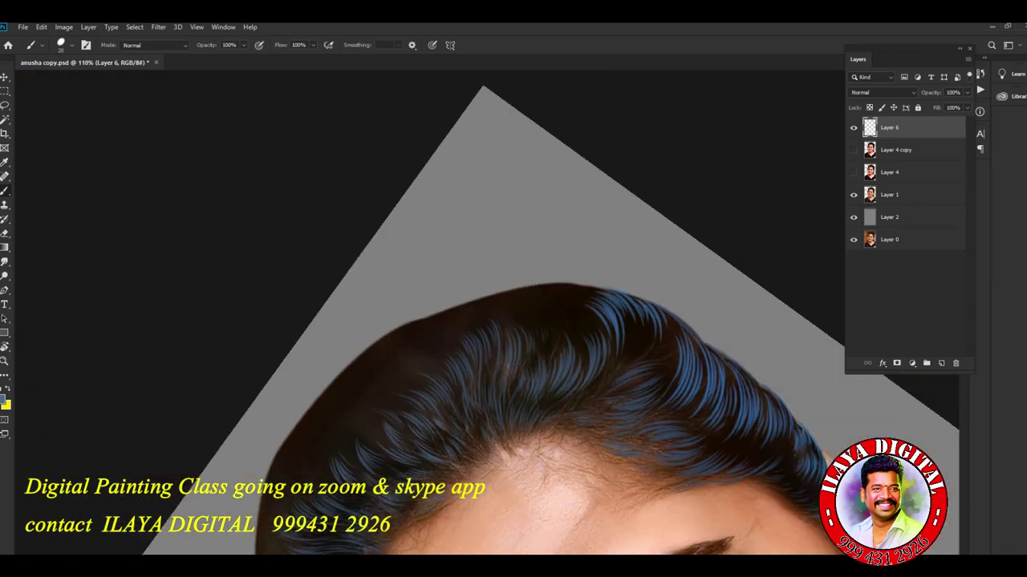
Step: Paint long sweeping blue strands along the top outer edge of the crown, following the head's outline
scroll(503, 437, "up", 5)
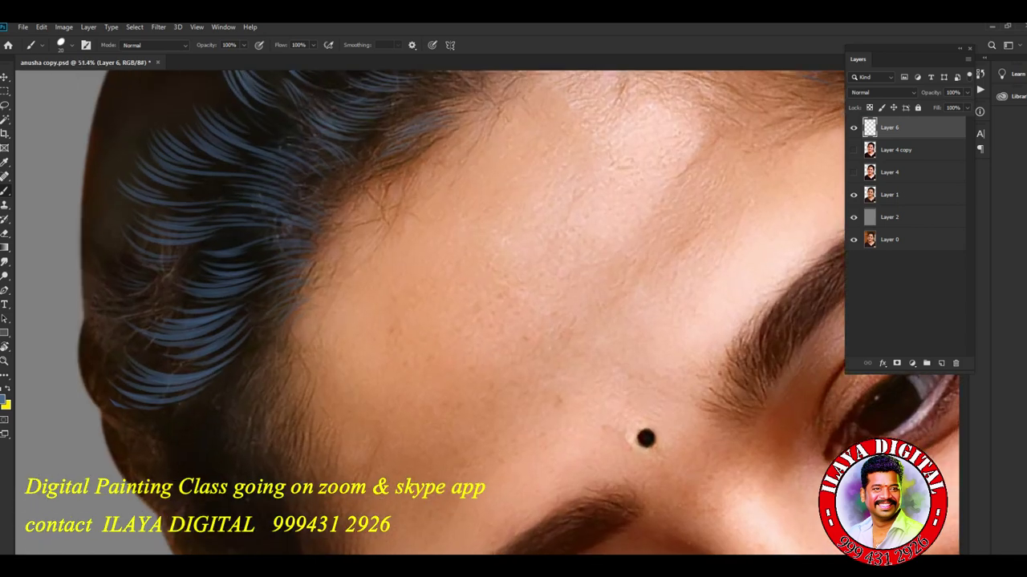
scroll(481, 321, "up", 3)
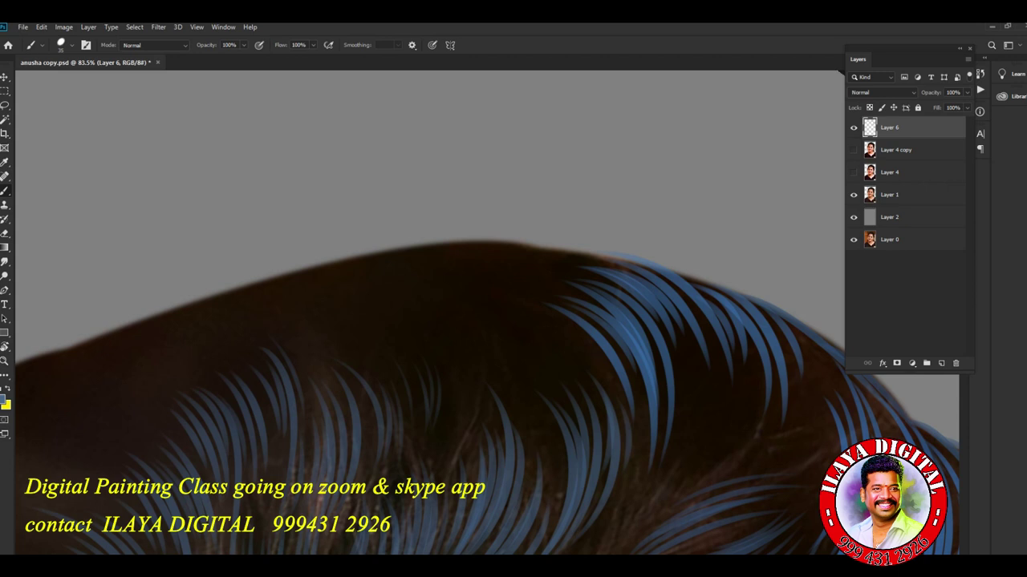
left_click_drag(304, 283, 480, 261)
left_click_drag(344, 273, 507, 256)
left_click_drag(374, 276, 539, 248)
mouse_move(465, 269)
left_mouse_down()
mouse_move(593, 251)
mouse_move(610, 305)
left_mouse_up()
left_click_drag(241, 385, 545, 282)
mouse_move(385, 296)
left_mouse_down()
mouse_move(594, 255)
mouse_move(489, 288)
mouse_move(642, 278)
left_mouse_up()
left_click_drag(523, 279, 754, 241)
left_click_drag(673, 246, 802, 224)
left_click_drag(516, 268, 741, 234)
Step: Fill the dark gaps below the crown edge with curved blue strands, including short ones beneath the large swirl
left_click_drag(610, 305, 561, 241)
mouse_move(513, 298)
left_mouse_down()
mouse_move(589, 383)
mouse_move(617, 358)
left_mouse_up()
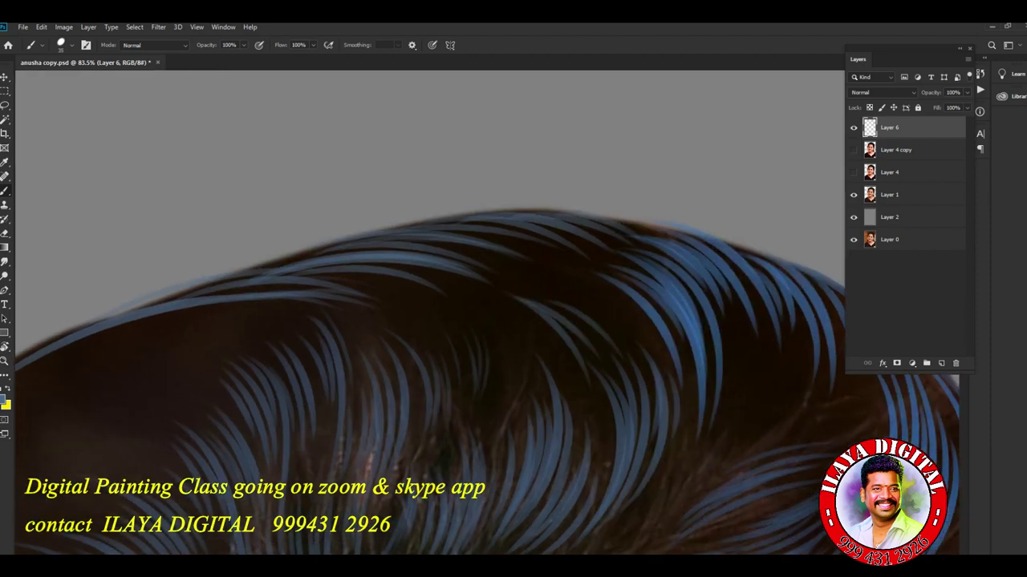
left_click_drag(566, 296, 680, 386)
mouse_move(690, 499)
left_mouse_down()
mouse_move(803, 438)
mouse_move(786, 425)
left_mouse_up()
left_click_drag(719, 465, 801, 430)
left_click_drag(711, 468, 791, 415)
left_click_drag(718, 435, 745, 360)
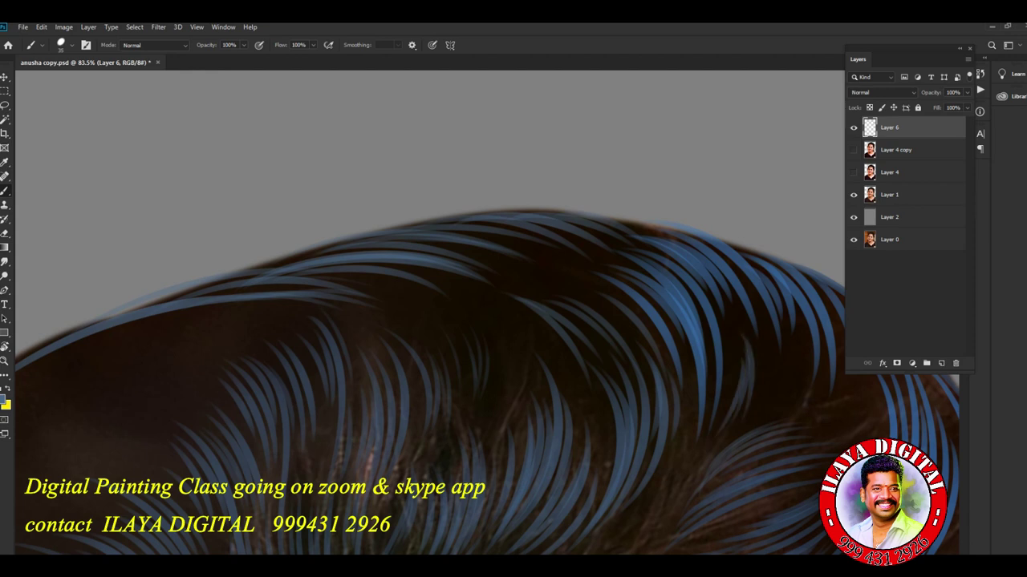
left_click_drag(513, 160, 673, 321)
left_click_drag(349, 320, 425, 298)
left_click_drag(250, 391, 415, 300)
left_click_drag(250, 414, 437, 291)
key("ctrl+z")
key("ctrl+z")
key("ctrl+z")
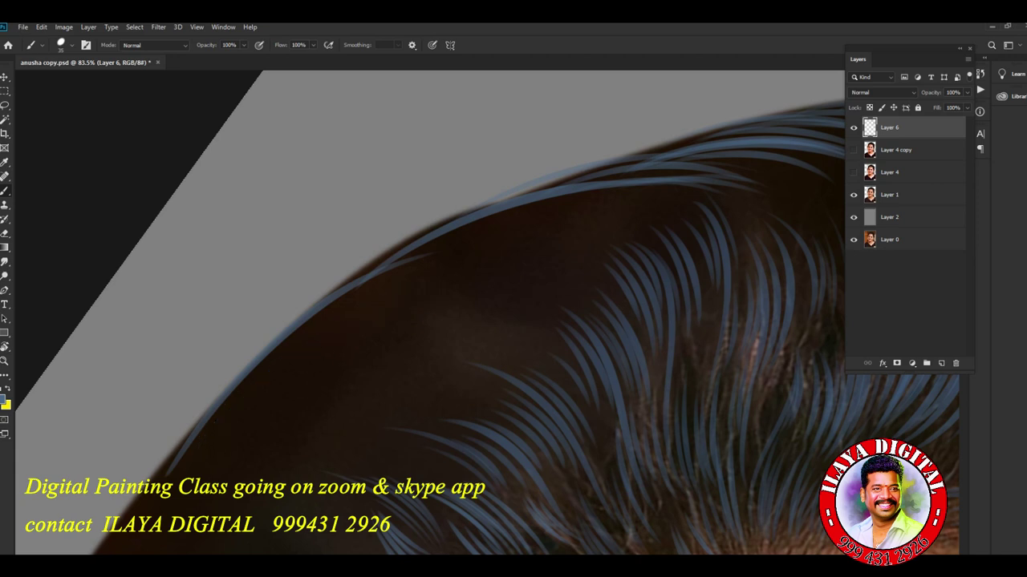
Step: Paint long blue strands just inside the sloping outer edge of the upper hair, sweeping up towards the crown
left_click_drag(297, 350, 410, 309)
left_click_drag(329, 343, 465, 306)
left_click_drag(273, 371, 453, 296)
left_click_drag(324, 327, 479, 275)
left_click_drag(405, 272, 526, 250)
left_click_drag(430, 248, 614, 207)
left_click_drag(530, 210, 669, 185)
left_click_drag(562, 200, 685, 186)
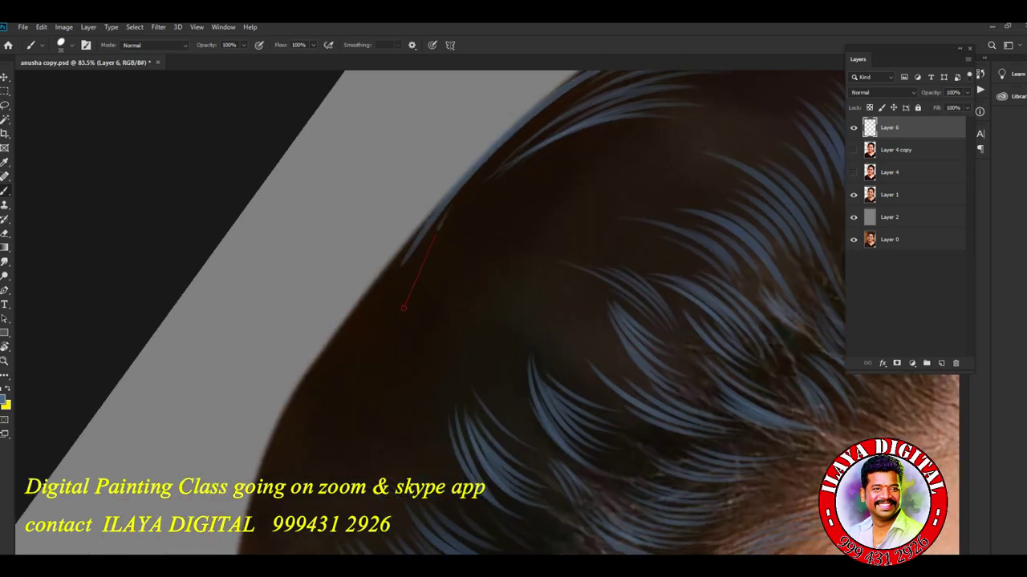
Step: Paint clusters of downward-curving blue strands from the outer hair edge into the dark upper side hair
left_click_drag(401, 377, 440, 226)
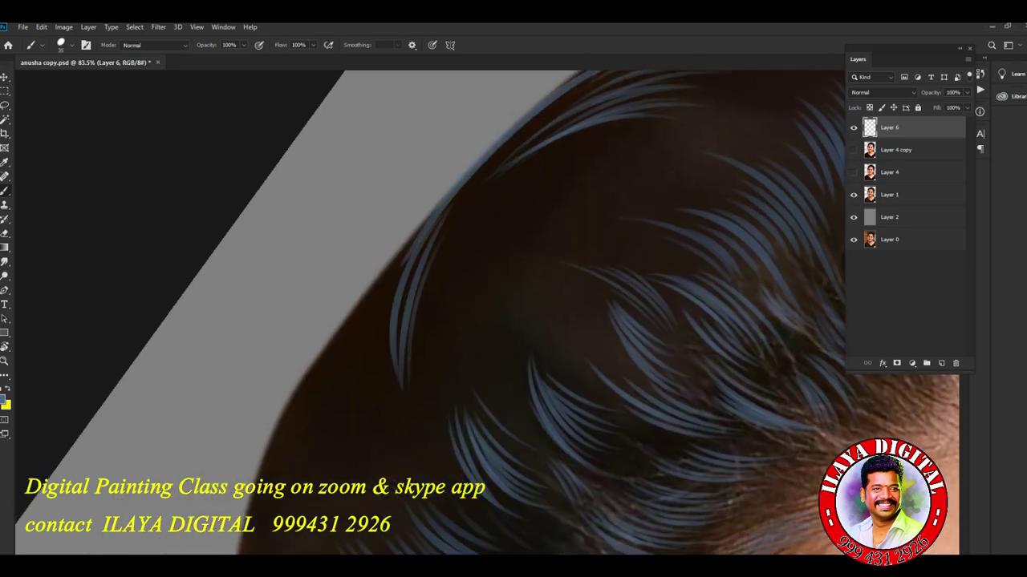
left_click_drag(341, 473, 398, 261)
left_click_drag(327, 433, 381, 285)
left_click_drag(282, 483, 370, 297)
left_click_drag(282, 501, 308, 379)
left_click_drag(303, 479, 318, 377)
left_click_drag(382, 456, 404, 295)
mouse_move(385, 483)
left_mouse_down()
mouse_move(420, 386)
mouse_move(387, 459)
mouse_move(377, 393)
left_mouse_up()
left_click_drag(353, 485, 370, 399)
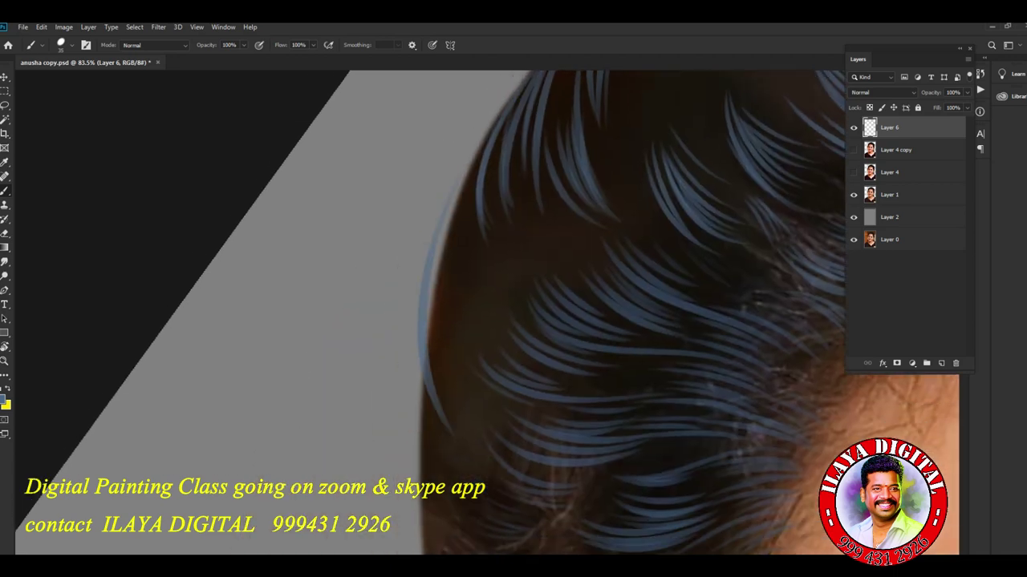
Step: Continue the long curved blue strands down the outer edge of the side hair, reaching the brown wisps
left_click_drag(449, 403, 484, 221)
left_click_drag(441, 383, 473, 232)
left_click_drag(430, 419, 465, 269)
left_click_drag(491, 324, 508, 198)
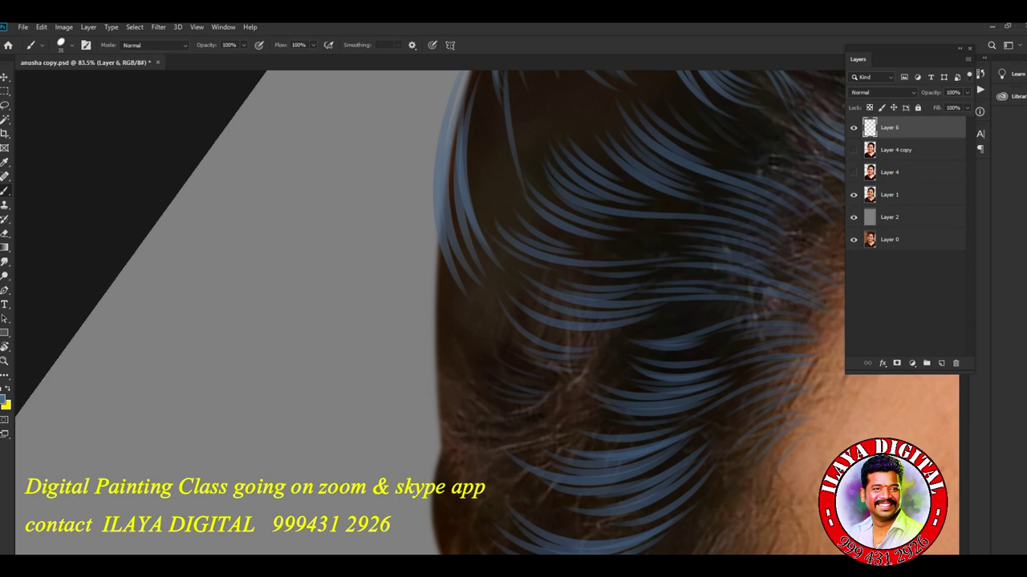
left_click_drag(449, 377, 470, 268)
mouse_move(453, 359)
left_mouse_down()
mouse_move(471, 265)
mouse_move(497, 277)
left_mouse_up()
left_click_drag(439, 425, 481, 369)
left_click_drag(441, 405, 486, 341)
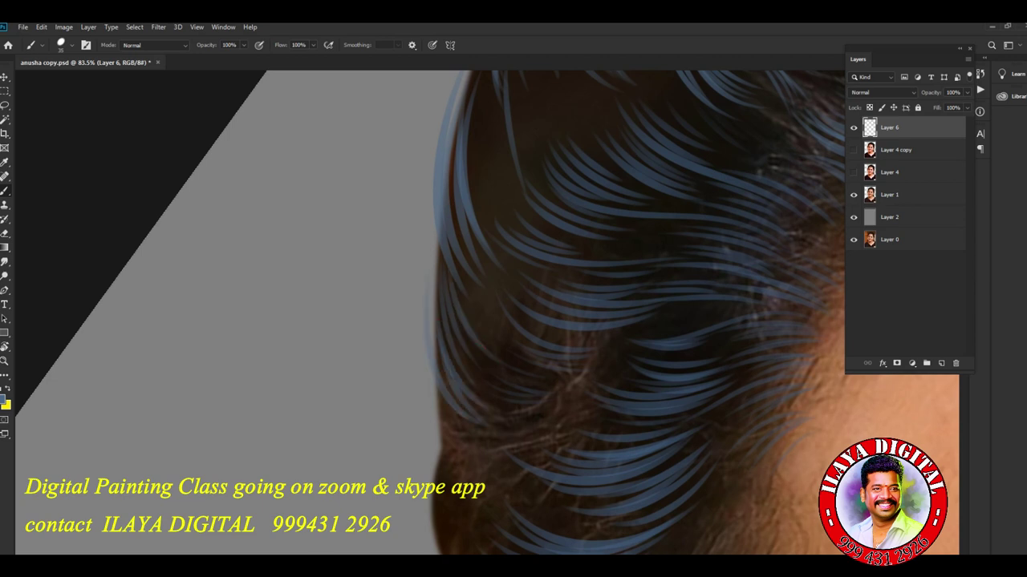
left_click_drag(446, 422, 482, 371)
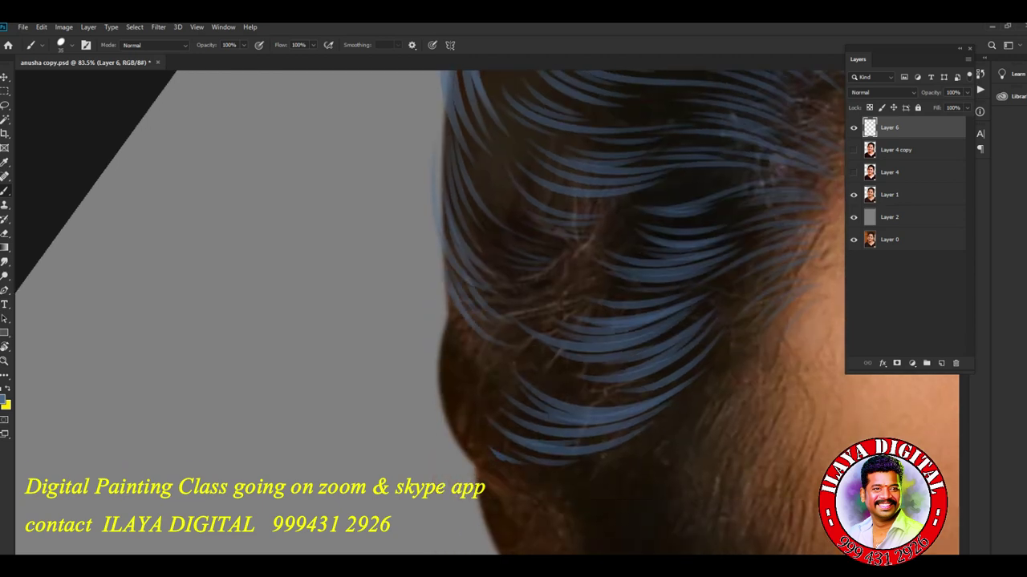
Step: Paint blue strands along the outer edge of the lower side bulge and thicken the edge strands above it
mouse_move(446, 328)
left_mouse_down()
mouse_move(514, 459)
mouse_move(494, 410)
mouse_move(499, 395)
mouse_move(544, 480)
left_mouse_up()
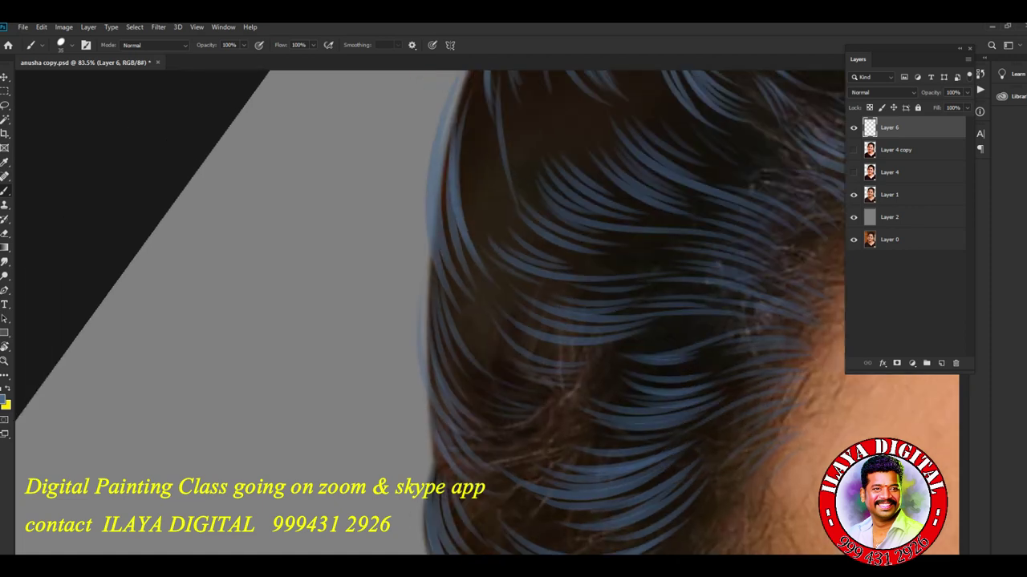
left_click_drag(433, 441, 506, 297)
mouse_move(433, 477)
left_mouse_down()
mouse_move(481, 353)
mouse_move(451, 187)
left_mouse_up()
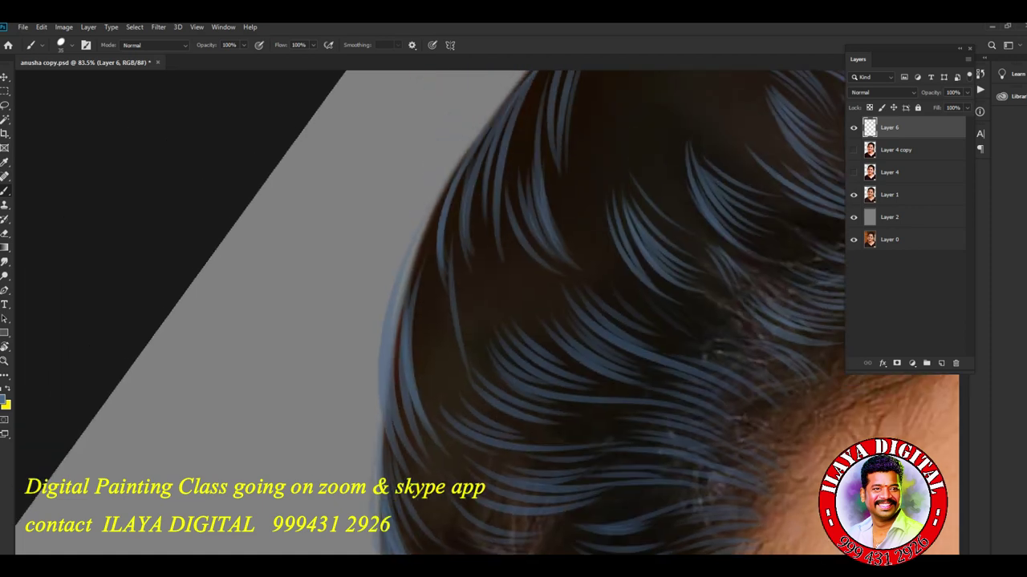
left_click_drag(454, 276, 477, 147)
left_click_drag(478, 277, 497, 136)
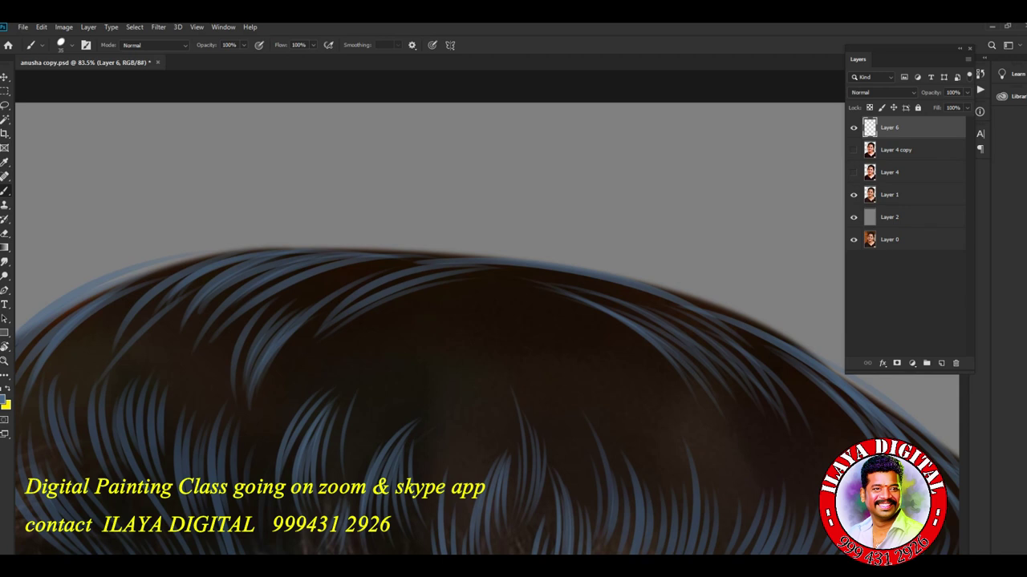
Step: Paint a cluster of curved blue strands in the bare crown area, just inside the middle of the outer edge
key("r")
mouse_move(489, 164)
left_mouse_down()
mouse_move(628, 245)
mouse_move(628, 405)
mouse_move(497, 481)
left_mouse_up()
key("b")
left_click_drag(406, 259, 466, 358)
mouse_move(407, 283)
left_mouse_down()
mouse_move(470, 359)
mouse_move(440, 373)
left_mouse_up()
Step: Paint two more clusters of short curved strands in the dark crown, between the edge strands and the inner clusters
left_click_drag(329, 240, 389, 305)
left_click_drag(350, 258, 389, 322)
left_click_drag(328, 243, 371, 326)
left_click_drag(347, 270, 380, 330)
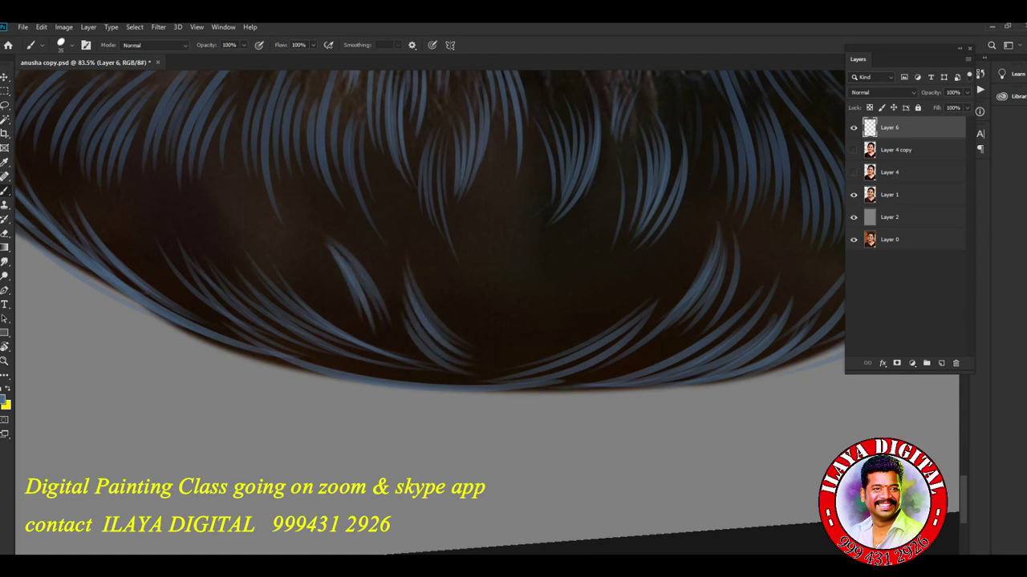
left_click_drag(336, 223, 385, 292)
mouse_move(294, 200)
left_mouse_down()
mouse_move(325, 285)
mouse_move(335, 270)
left_mouse_up()
left_click_drag(293, 227, 335, 316)
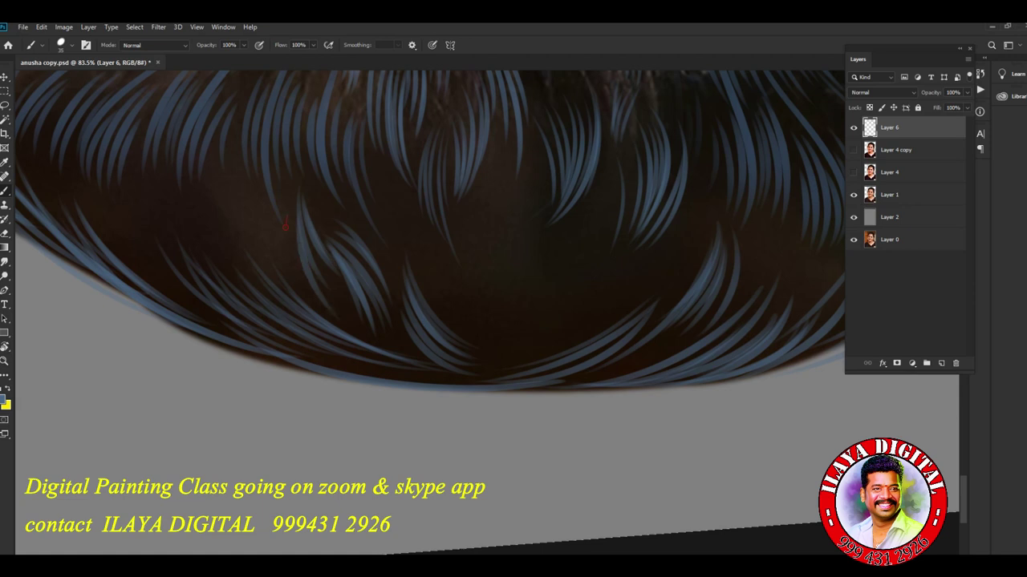
Step: Fill the remaining dark space in the crown with further curved blue strands following the hair flow
mouse_move(452, 279)
left_mouse_down()
mouse_move(565, 332)
mouse_move(552, 314)
left_mouse_up()
left_click_drag(467, 298, 556, 320)
mouse_move(463, 292)
left_mouse_down()
mouse_move(561, 342)
mouse_move(541, 347)
left_mouse_up()
left_click_drag(462, 319, 521, 356)
left_click_drag(401, 359, 536, 383)
left_click_drag(376, 386, 547, 403)
Step: Add short curved blue strands in the small gaps between the existing hair clusters
scroll(461, 321, "up", 5)
left_click_drag(369, 365, 418, 483)
mouse_move(385, 388)
left_mouse_down()
mouse_move(435, 470)
mouse_move(358, 446)
left_mouse_up()
left_click_drag(353, 369, 359, 438)
left_click_drag(345, 367, 335, 395)
left_click_drag(356, 393, 333, 448)
Step: Paint a cluster of short blue strands over the brown wisps in the side hair, above the long curved clusters
scroll(353, 385, "up", 5)
scroll(481, 321, "down", 5)
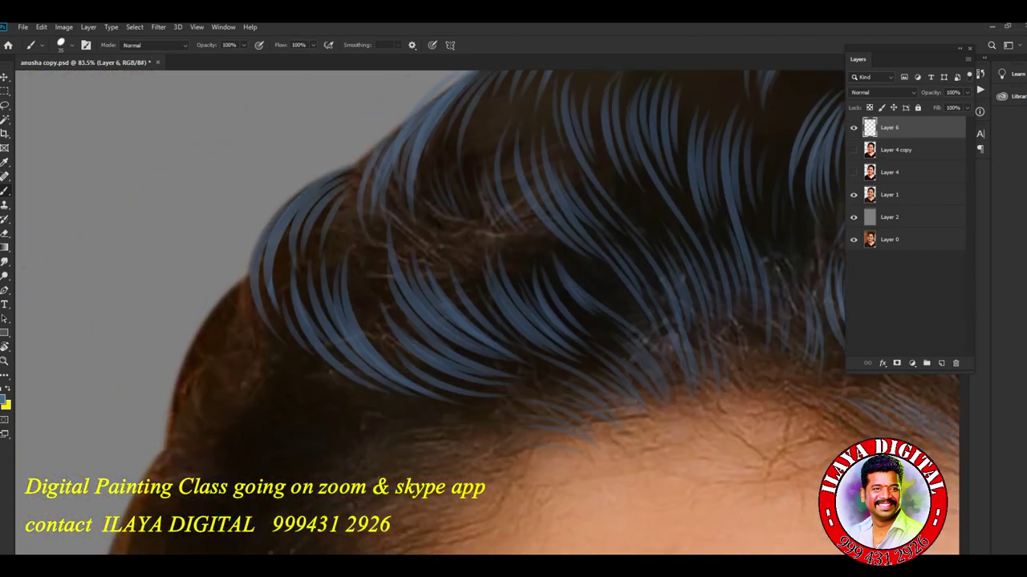
left_click_drag(453, 193, 460, 261)
left_click_drag(473, 178, 478, 261)
left_click_drag(446, 159, 438, 256)
mouse_move(460, 145)
left_mouse_down()
mouse_move(454, 234)
mouse_move(439, 252)
left_mouse_up()
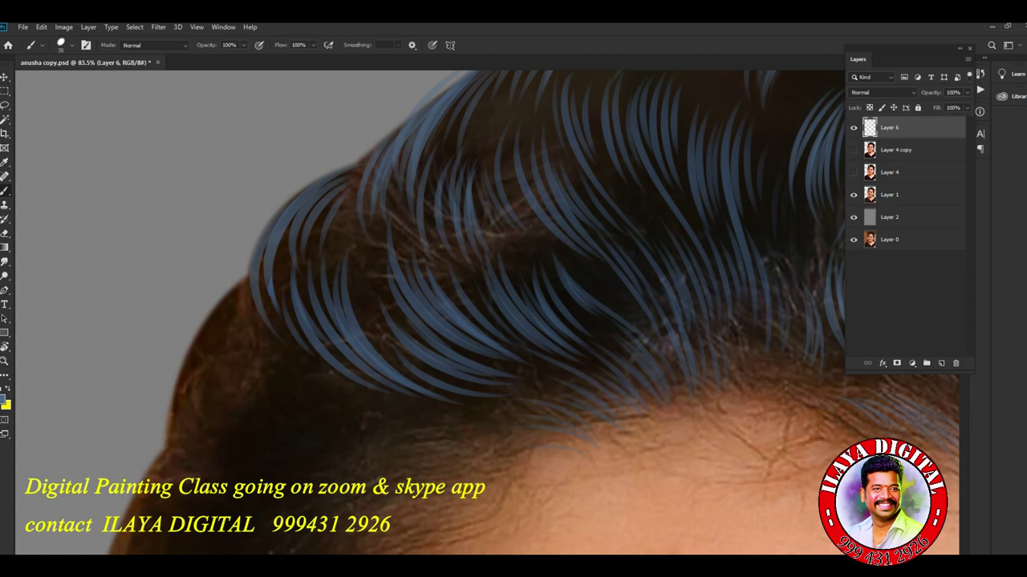
Step: Paint small clusters of curved blue strands in the dark gap inside the crown's outer edge on the opposite side
scroll(481, 320, "down", 5)
scroll(481, 321, "up", 2)
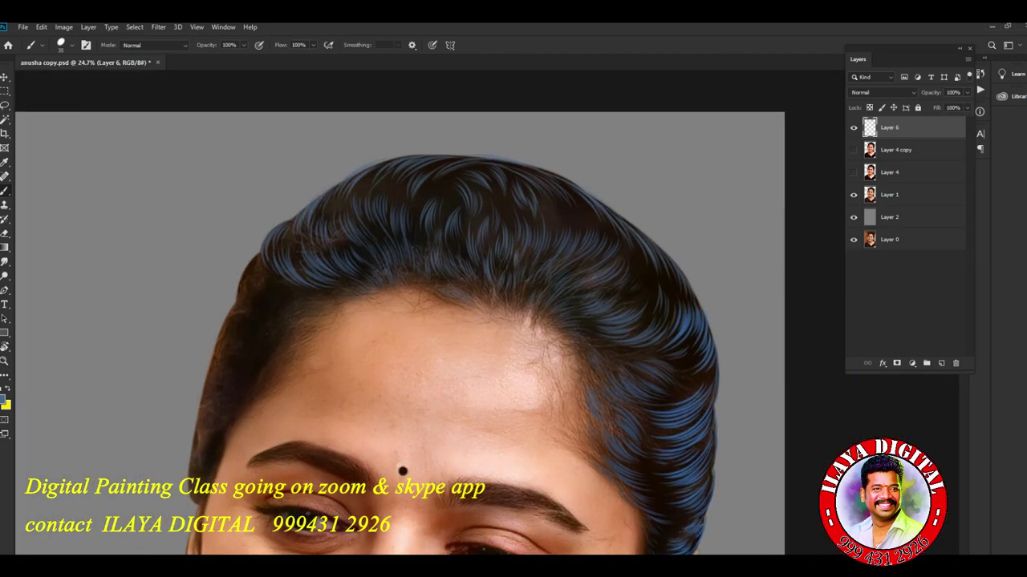
scroll(561, 281, "up", 5)
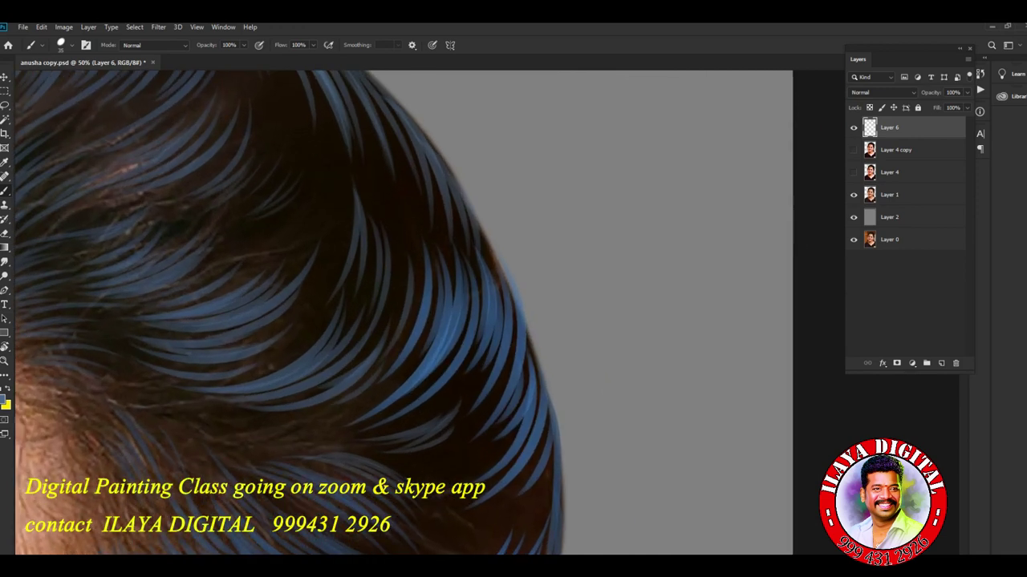
scroll(409, 321, "up", 4)
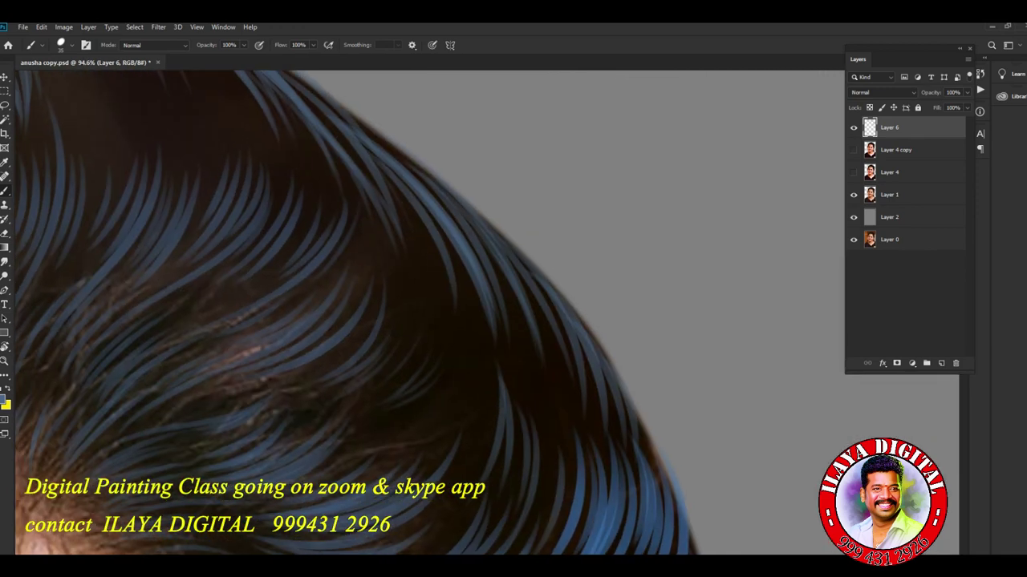
mouse_move(460, 318)
left_mouse_down()
mouse_move(430, 420)
mouse_move(459, 335)
left_mouse_up()
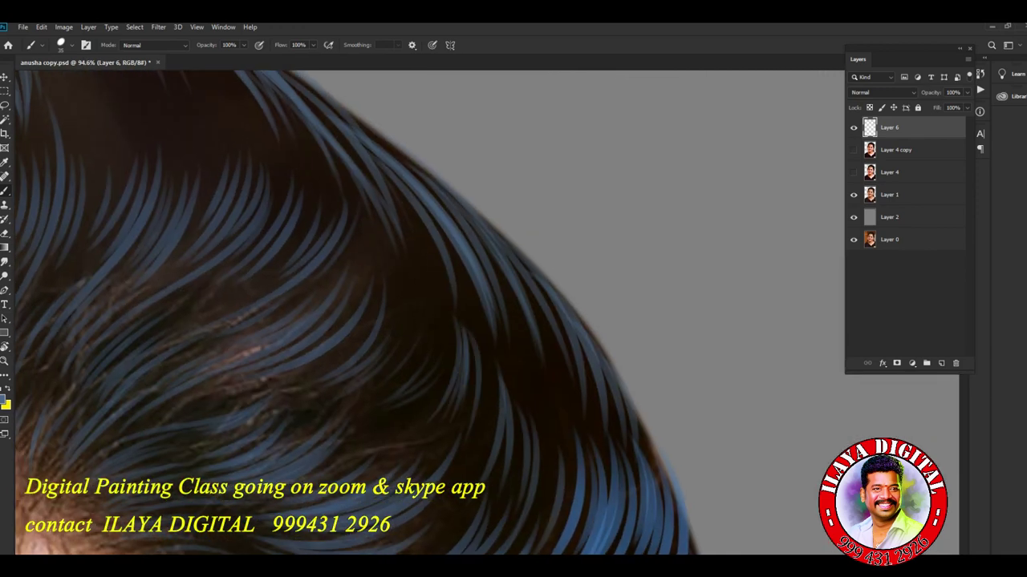
mouse_move(473, 435)
left_mouse_down()
mouse_move(459, 350)
mouse_move(430, 289)
left_mouse_up()
mouse_move(430, 370)
left_mouse_down()
mouse_move(421, 282)
mouse_move(426, 292)
mouse_move(400, 260)
left_mouse_up()
left_click_drag(414, 347, 406, 272)
left_click_drag(554, 433, 526, 353)
left_click_drag(556, 415, 552, 403)
left_click_drag(558, 457, 539, 360)
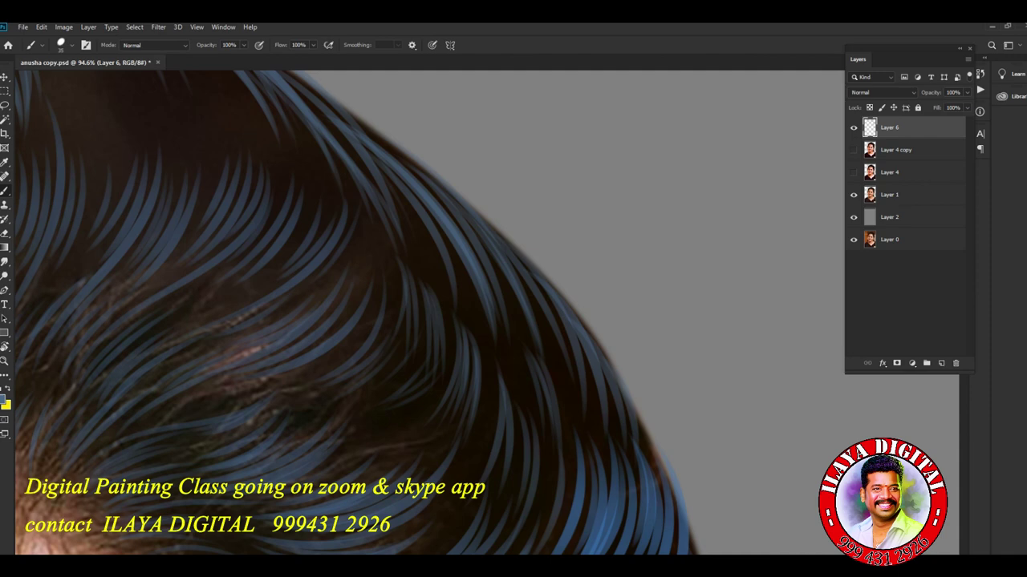
Step: Paint curved blue strands fanning inward from the outer edge of the side bulge below the finished clusters
scroll(481, 313, "down", 10)
scroll(790, 323, "up", 10)
scroll(615, 543, "up", 3)
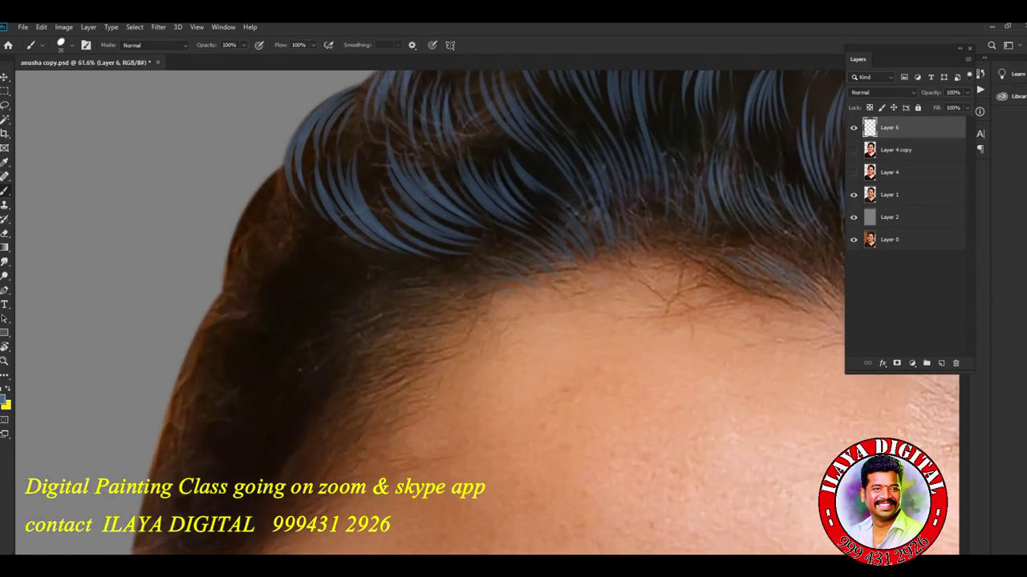
key("r")
left_click_drag(486, 320, 561, 233)
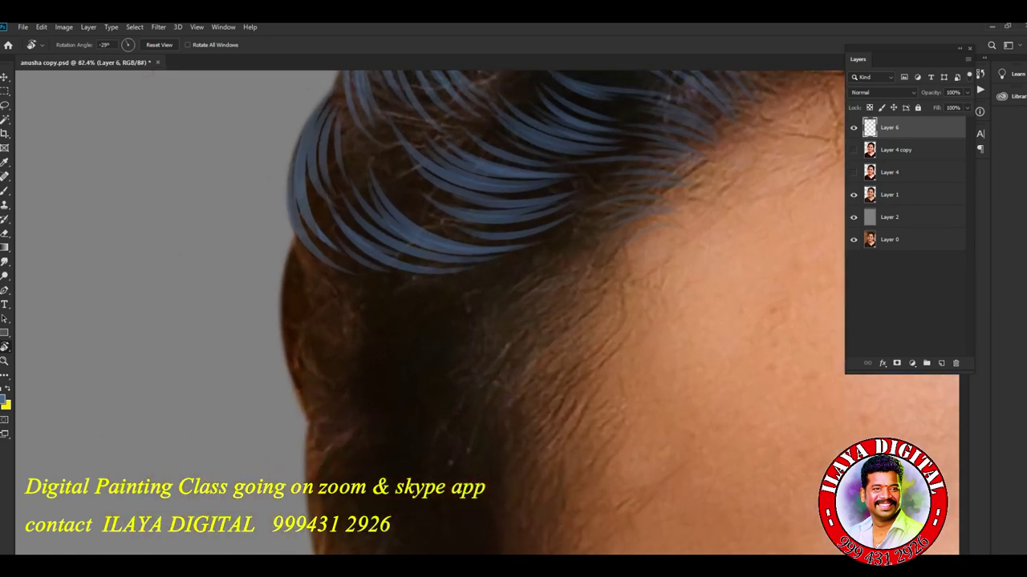
key("b")
mouse_move(345, 277)
left_mouse_down()
mouse_move(389, 430)
mouse_move(426, 373)
mouse_move(457, 353)
mouse_move(445, 337)
left_mouse_up()
left_click_drag(373, 353, 449, 425)
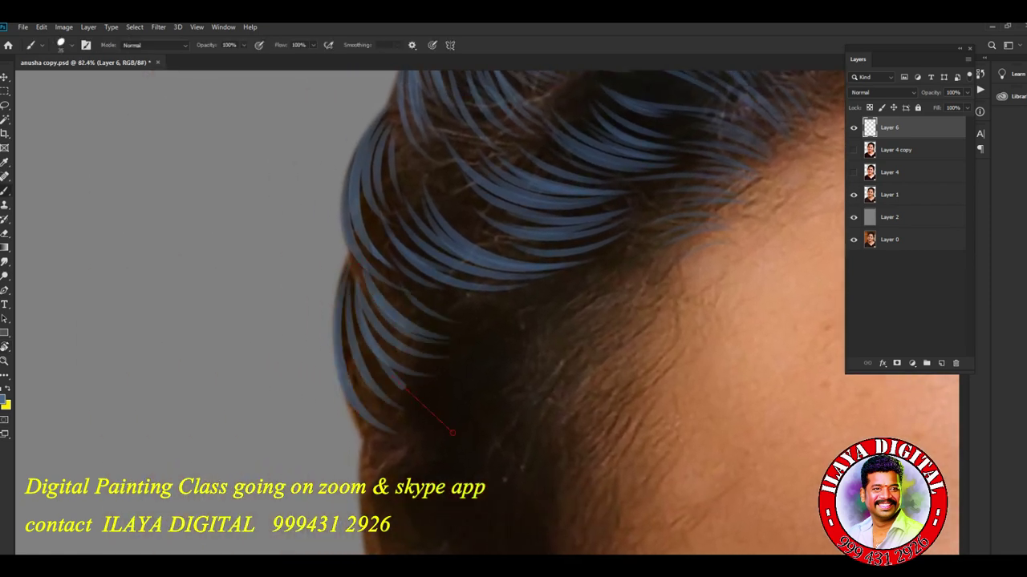
Step: Extend the side bulge's strands towards the temple with short curved clusters and fill in its lower outer edge
left_click_drag(401, 389, 546, 405)
left_click_drag(442, 377, 544, 364)
left_click_drag(478, 341, 534, 355)
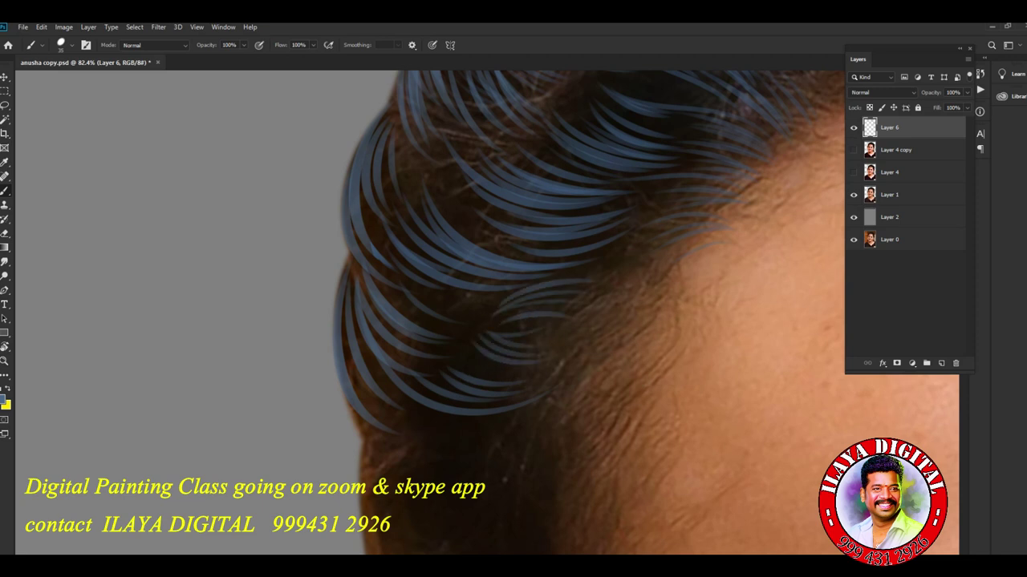
scroll(514, 313, "down", 3)
left_click_drag(345, 316, 403, 332)
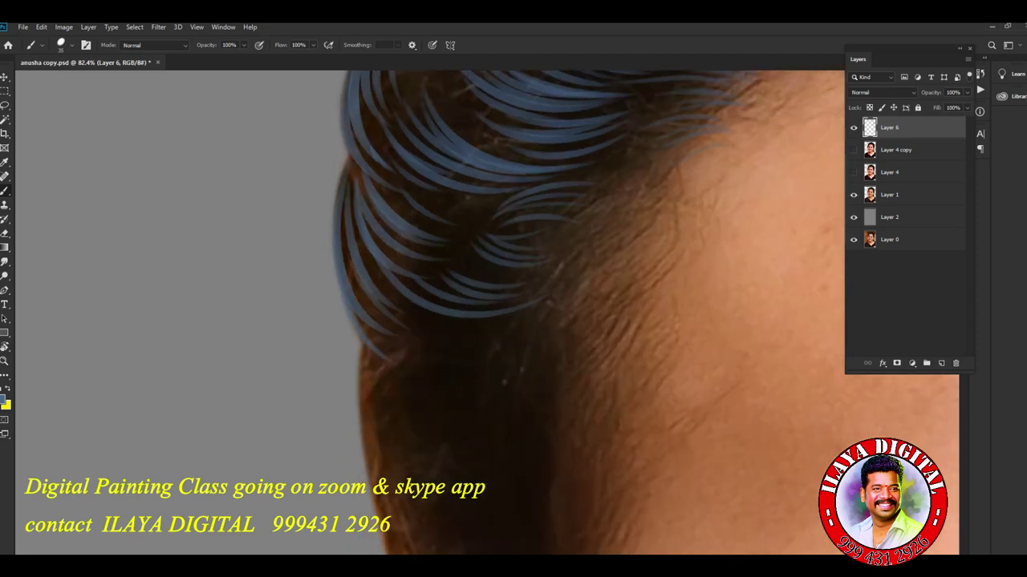
Step: Paint long curved blue strands over the next lower side section, from its outer edge inward towards the temple
left_click_drag(350, 420, 441, 552)
mouse_move(384, 370)
left_mouse_down()
mouse_move(468, 425)
mouse_move(458, 463)
left_mouse_up()
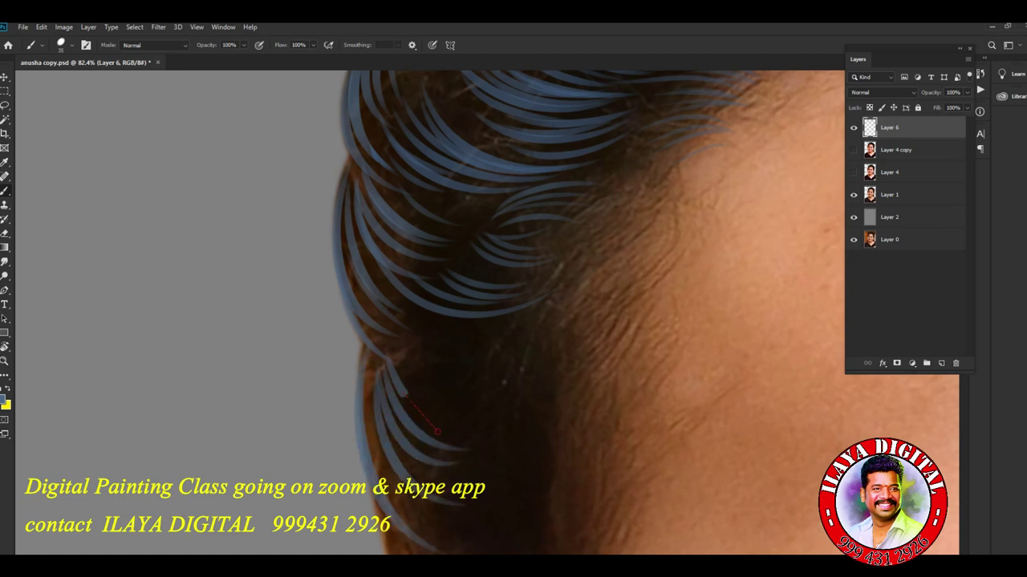
left_click_drag(398, 345, 470, 416)
left_click_drag(399, 413, 478, 336)
mouse_move(413, 359)
left_mouse_down()
mouse_move(482, 314)
mouse_move(486, 324)
mouse_move(482, 313)
left_mouse_up()
left_click_drag(368, 346, 429, 482)
scroll(430, 312, "down", 5)
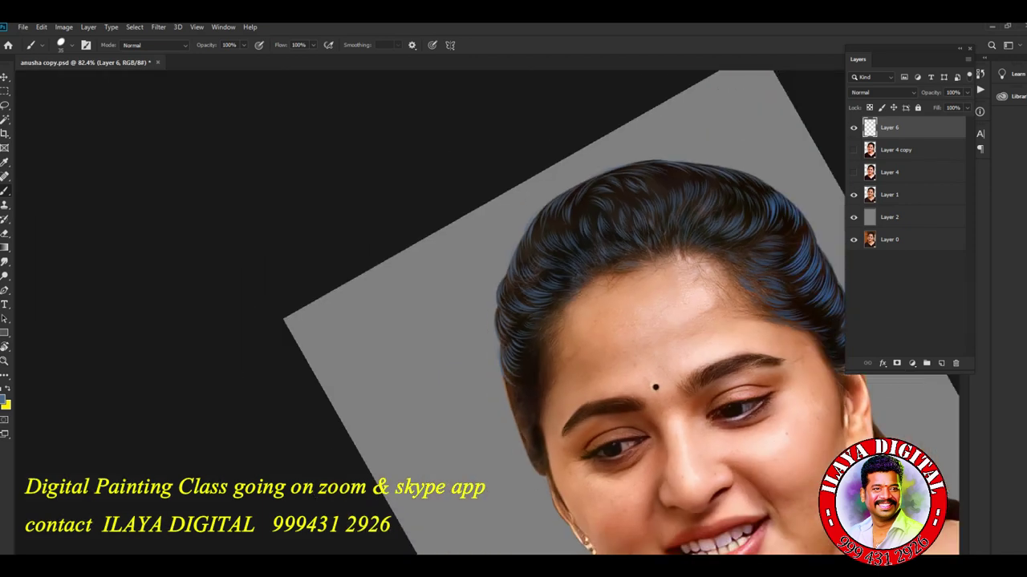
Step: Paint long curved blue strands from the outer edge inward over the side section below the finished bulge
scroll(430, 312, "up", 7)
key("r")
left_click_drag(514, 241, 562, 276)
mouse_move(297, 352)
left_mouse_down()
mouse_move(249, 481)
mouse_move(265, 473)
left_mouse_up()
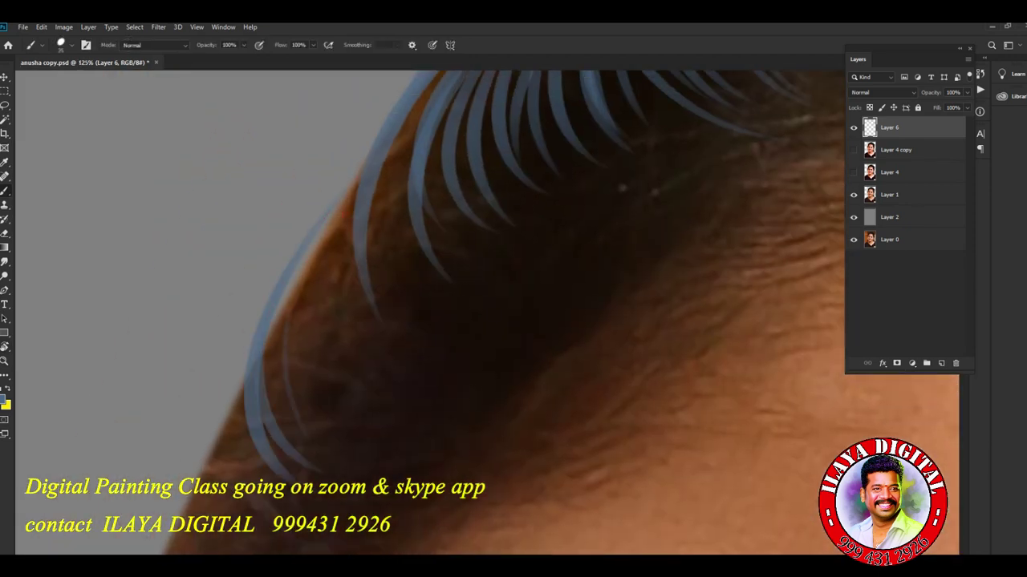
left_click_drag(317, 289, 281, 425)
left_click_drag(377, 236, 301, 401)
left_click_drag(414, 214, 340, 375)
left_click_drag(404, 278, 361, 352)
left_click_drag(500, 174, 385, 326)
left_click_drag(502, 238, 394, 350)
left_click_drag(562, 321, 417, 295)
Step: Fill the gaps in that side section with shorter curved blue strands fanning towards the temple
left_click_drag(253, 72, 116, 413)
left_click_drag(321, 229, 416, 277)
left_click_drag(347, 213, 445, 261)
mouse_move(446, 186)
left_mouse_down()
mouse_move(377, 237)
mouse_move(406, 230)
left_mouse_up()
left_click_drag(510, 122, 430, 159)
left_click_drag(545, 155, 435, 178)
left_click_drag(521, 137, 413, 181)
Step: Paint a fan of curved blue strands over the next section down, sweeping from the outer edge towards the forehead
left_click_drag(401, 321, 665, 153)
left_click_drag(481, 321, 529, 273)
mouse_move(425, 178)
left_mouse_down()
mouse_move(365, 353)
mouse_move(389, 320)
left_mouse_up()
left_click_drag(411, 215, 377, 333)
left_click_drag(501, 170, 417, 269)
left_click_drag(419, 215, 497, 285)
left_click_drag(421, 227, 523, 311)
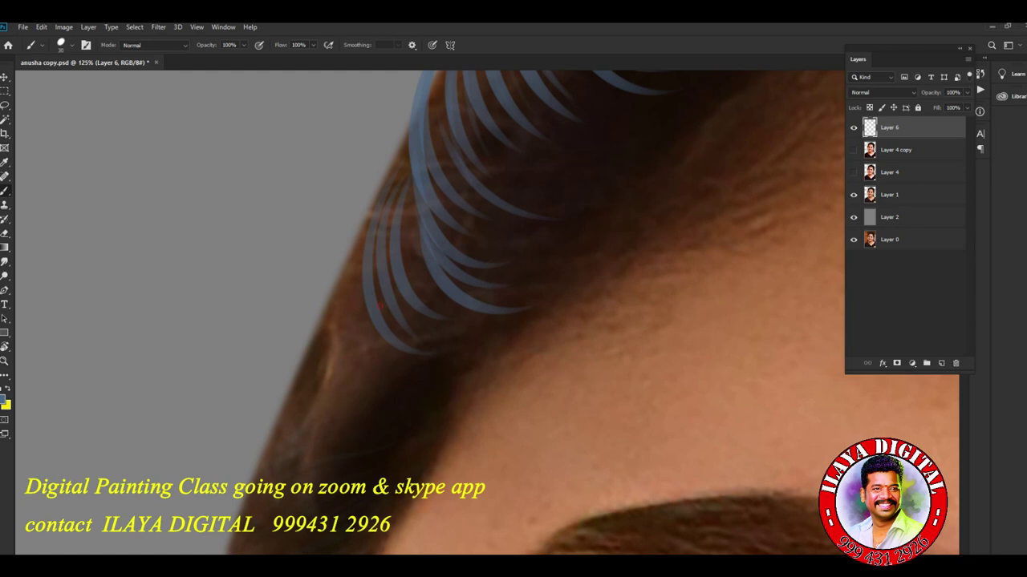
left_click_drag(429, 221, 377, 373)
left_click_drag(438, 196, 409, 293)
Step: Continue the curved blue strands down the narrowing side hair, overlapping the outer edge above eyebrow level
mouse_move(481, 361)
left_mouse_down()
mouse_move(601, 273)
mouse_move(617, 249)
left_mouse_up()
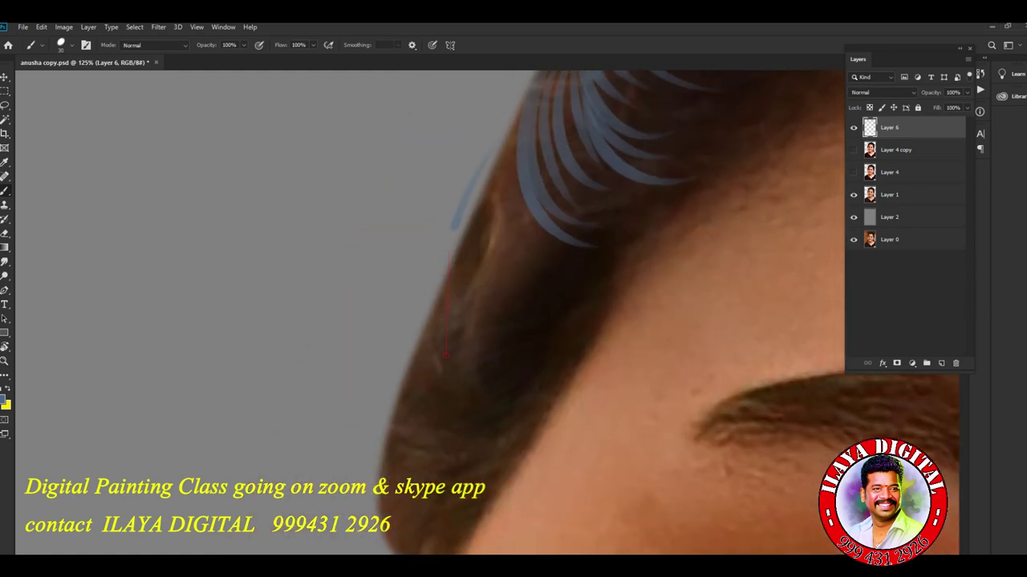
left_click_drag(489, 153, 550, 337)
left_click_drag(513, 204, 480, 290)
left_click_drag(505, 154, 490, 241)
left_click_drag(545, 130, 513, 249)
left_click_drag(537, 149, 509, 232)
mouse_move(514, 196)
left_mouse_down()
mouse_move(481, 286)
mouse_move(536, 337)
left_mouse_up()
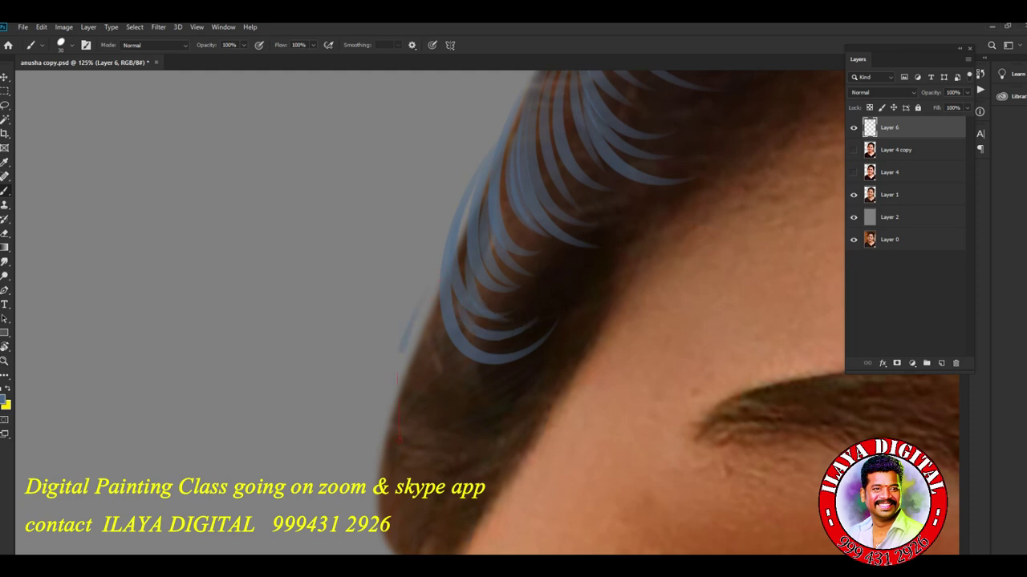
Step: Paint short upward-curving blue clusters down the side hair beside the eyebrow to its tapered lower end
left_click_drag(397, 437, 501, 395)
left_click_drag(422, 397, 473, 324)
mouse_move(443, 376)
left_mouse_down()
mouse_move(489, 323)
mouse_move(462, 353)
left_mouse_up()
left_click_drag(405, 413, 453, 358)
mouse_move(383, 501)
left_mouse_down()
mouse_move(469, 535)
mouse_move(427, 453)
left_mouse_up()
left_click_drag(380, 520, 409, 501)
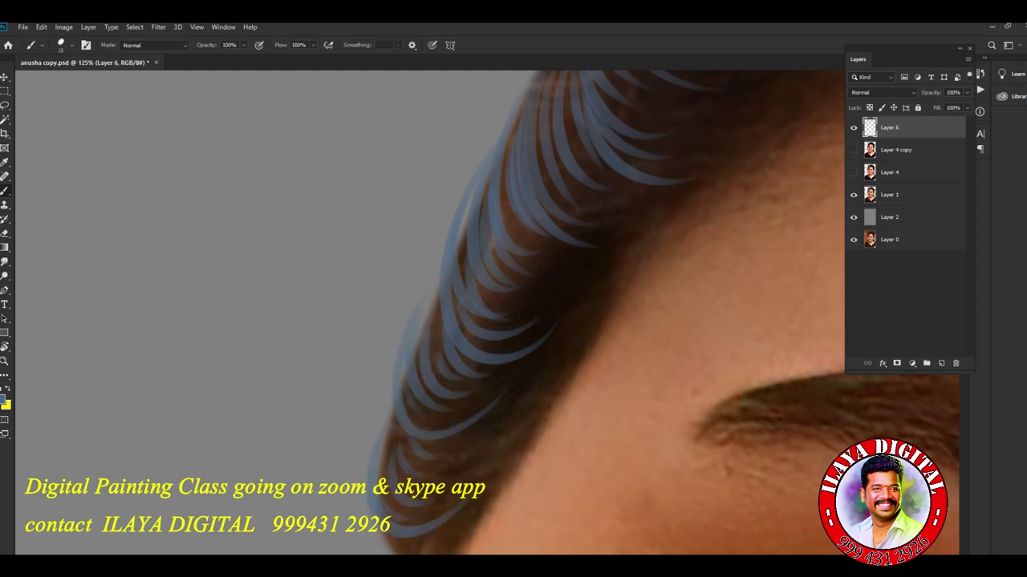
scroll(481, 320, "down", 5)
left_click_drag(405, 337, 437, 377)
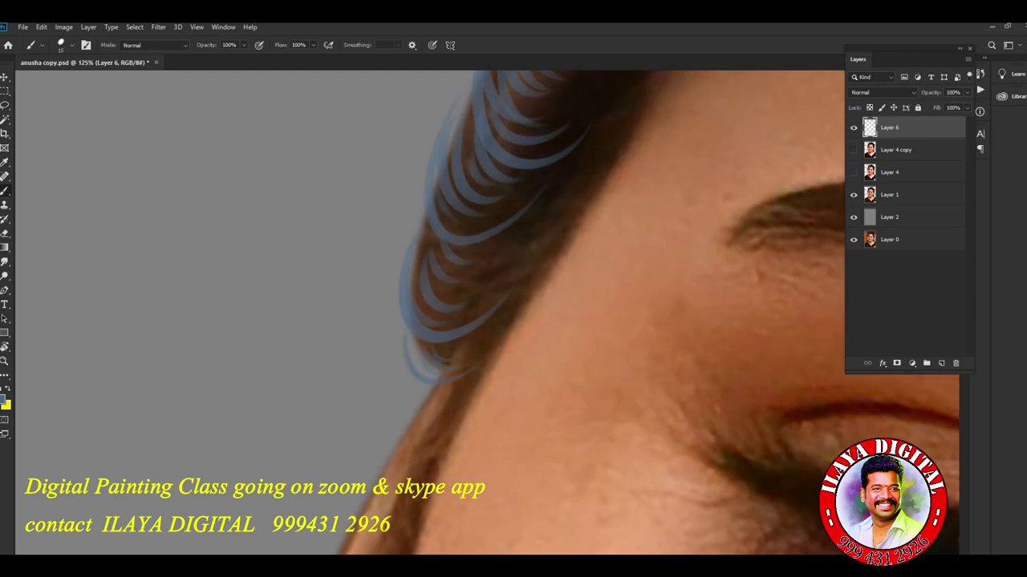
scroll(482, 321, "down", 2)
scroll(514, 313, "down", 5)
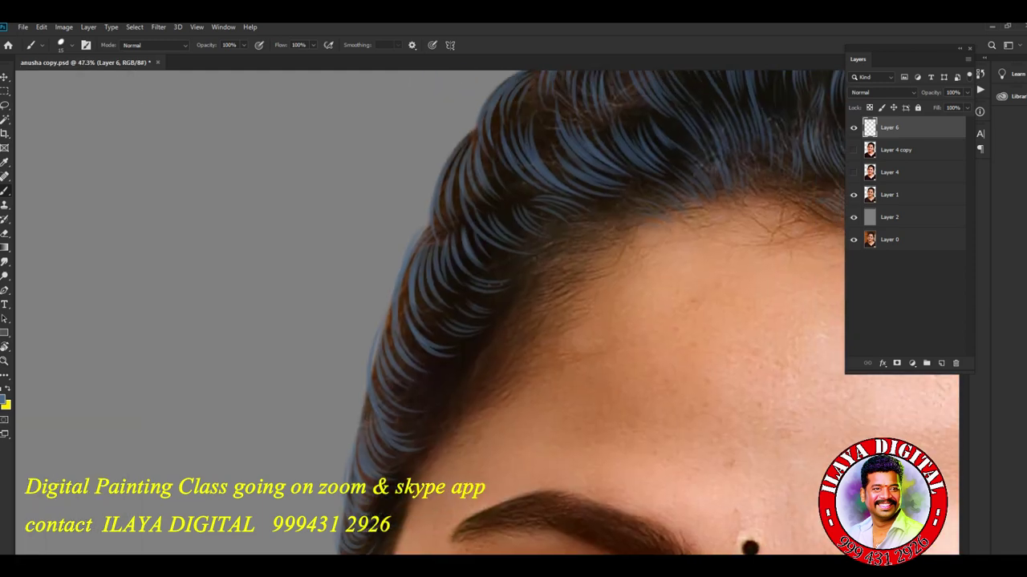
Step: Add fine blue strands in the dark gap between the crown's outer edge and its inner clusters
scroll(482, 321, "up", 5)
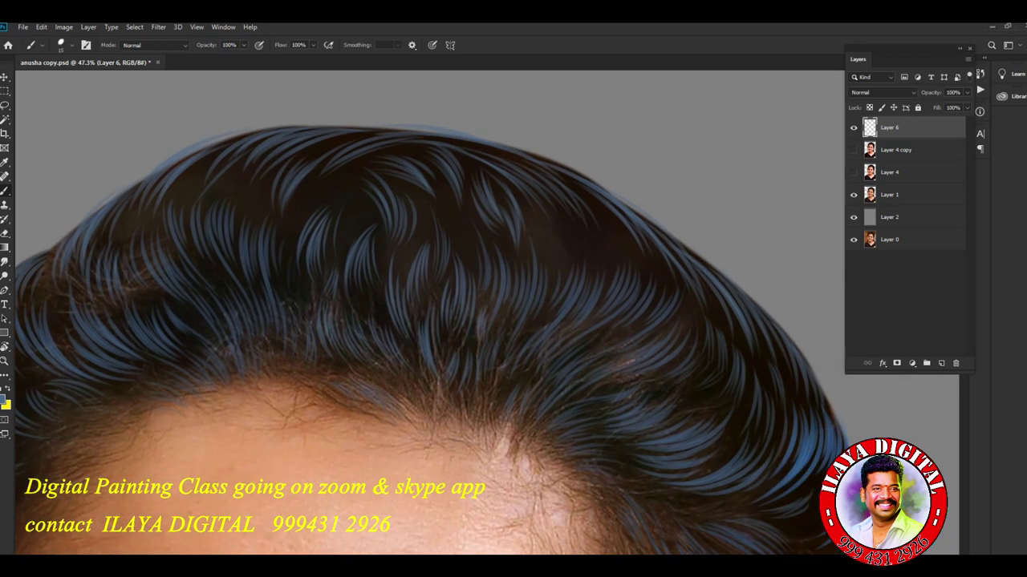
left_click_drag(590, 163, 537, 225)
left_click_drag(552, 189, 598, 260)
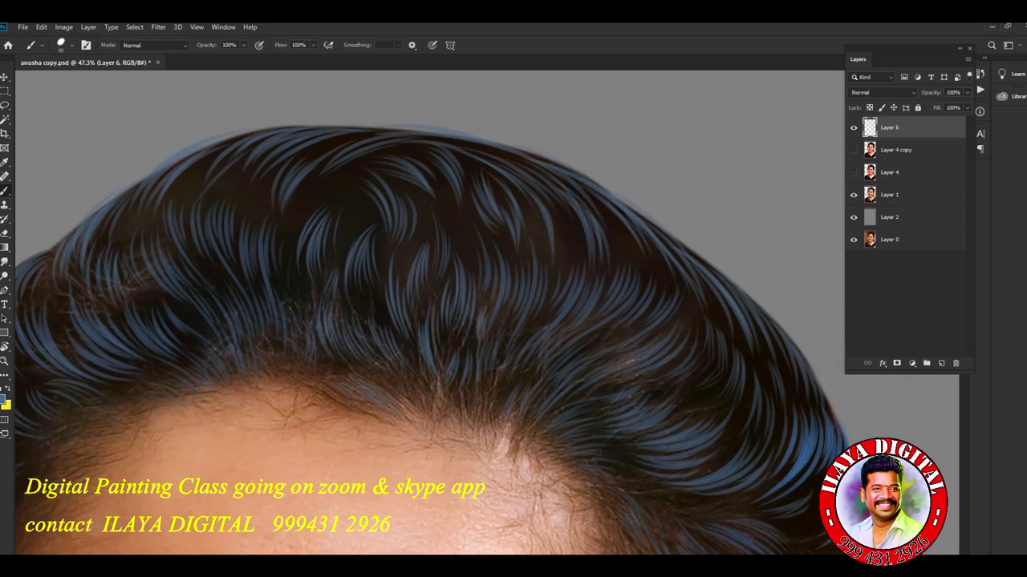
Step: Paint fine blue strands along the temple hairline on the fuller side of the hair
scroll(481, 321, "down", 3)
scroll(481, 321, "right", 4)
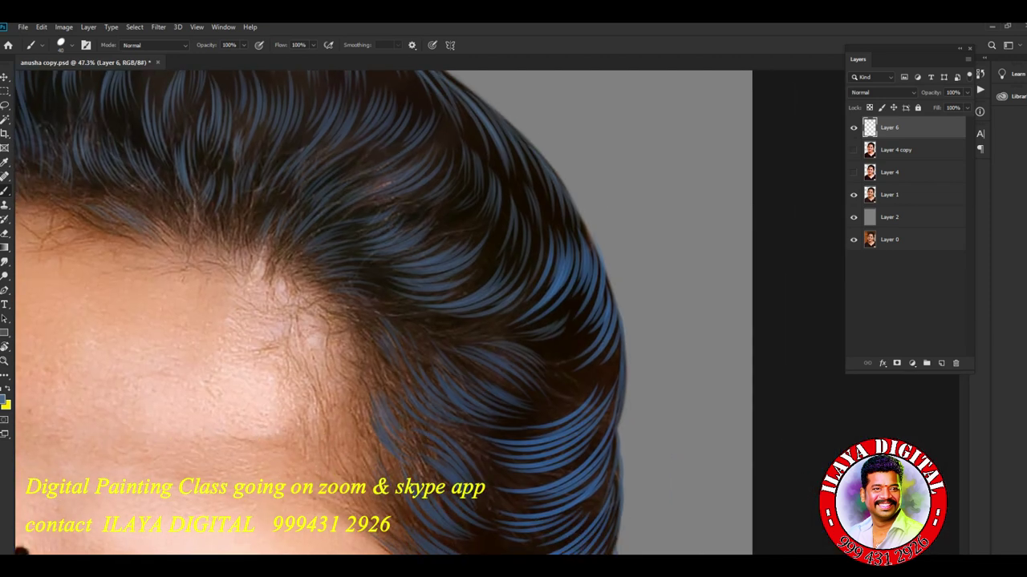
scroll(207, 425, "up", 3)
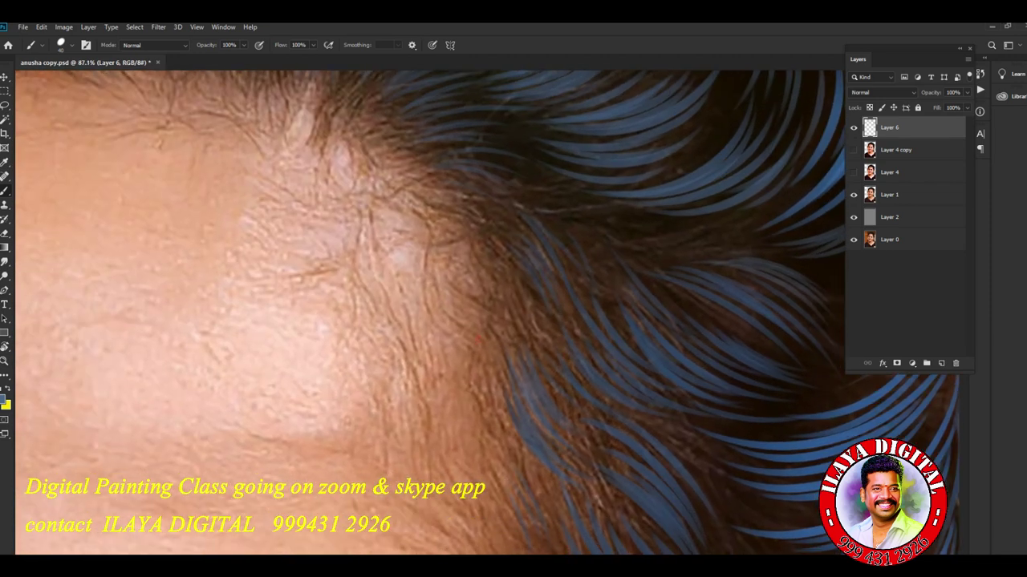
scroll(481, 313, "down", 3)
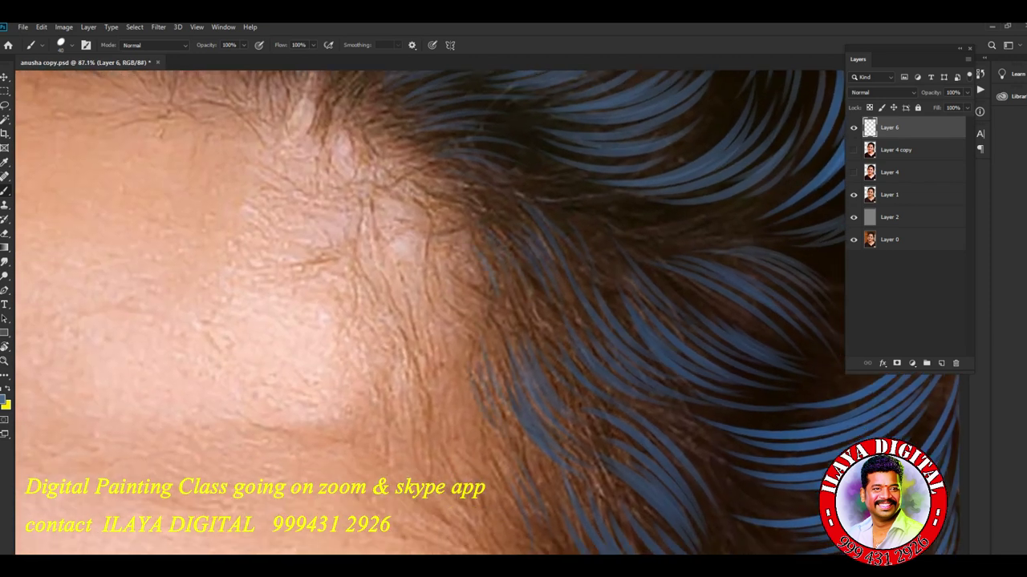
Step: Paint thin blue strands along the central forehead hairline, around the opposite temple and down the side hair's inner edge
scroll(481, 313, "left", 3)
scroll(482, 313, "up", 3)
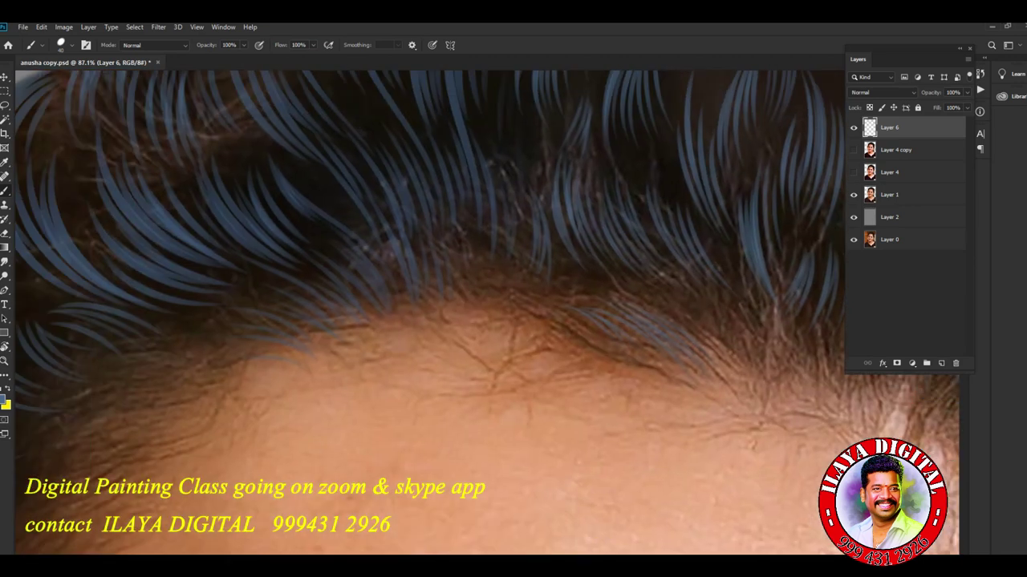
scroll(481, 313, "left", 3)
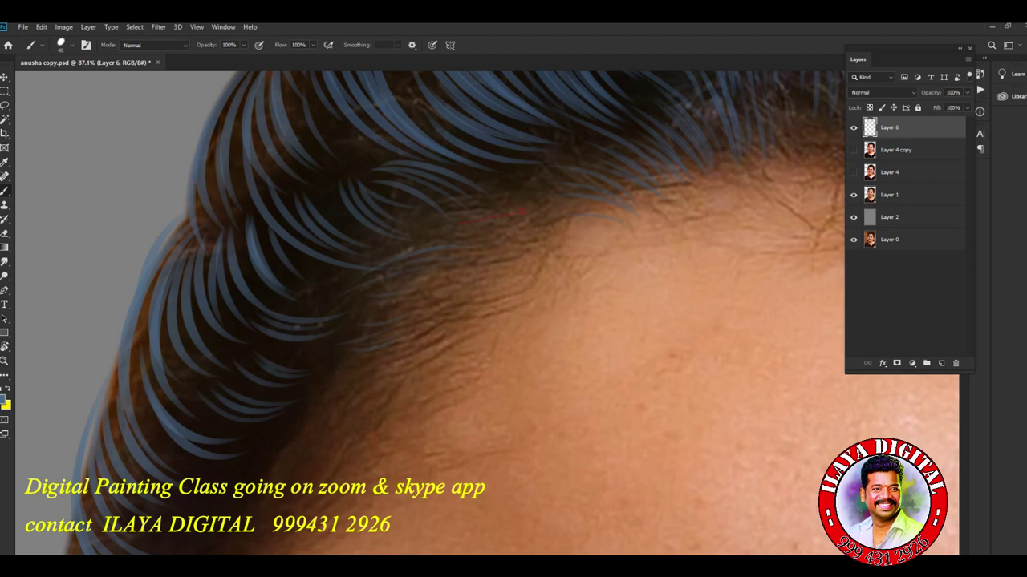
scroll(481, 313, "left", 2)
scroll(481, 313, "down", 2)
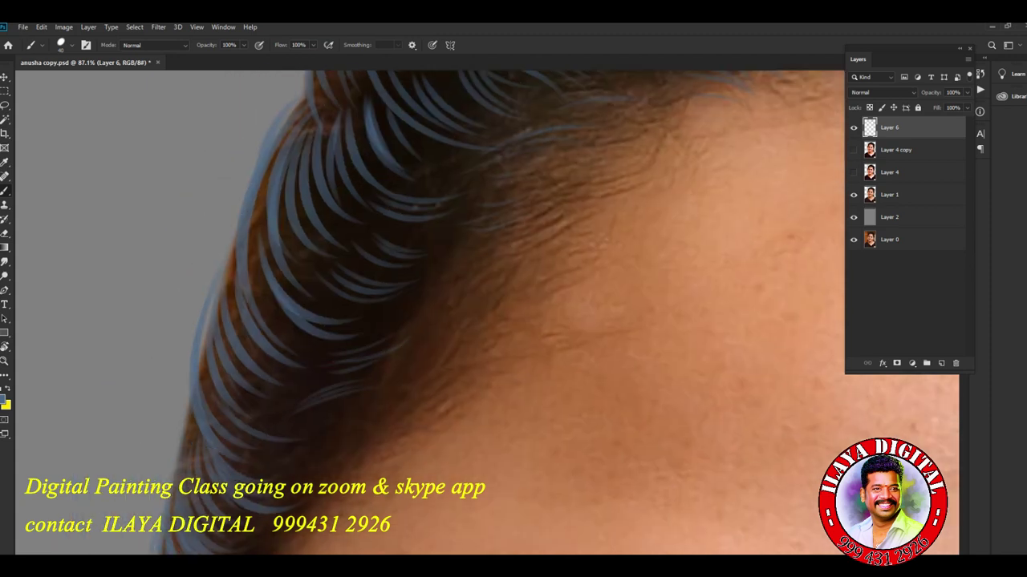
scroll(481, 313, "down", 3)
scroll(481, 313, "left", 2)
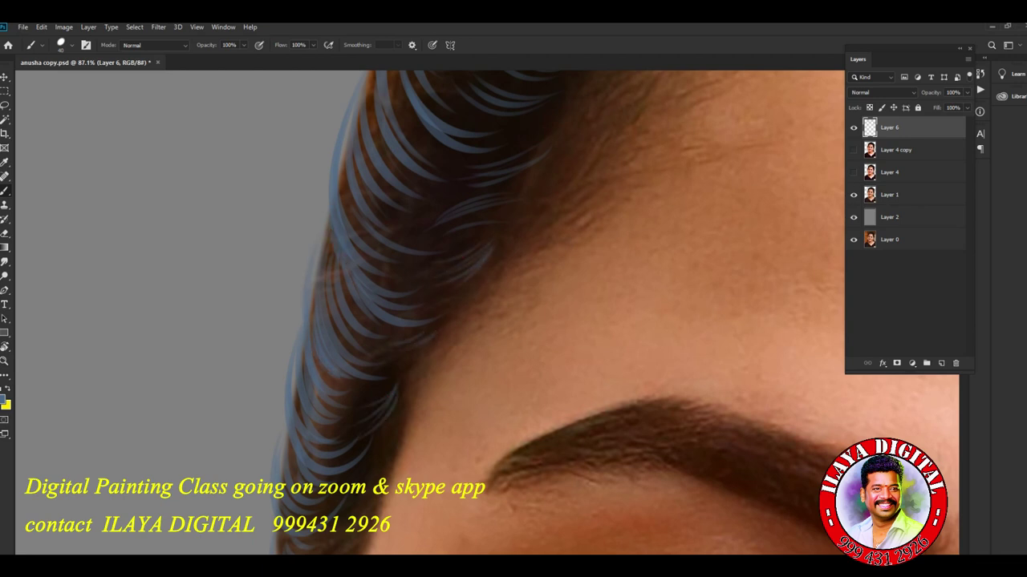
Step: Paint clusters of curved blue strands over the lower hair behind the neck where it bends onto the shoulder
scroll(306, 259, "up", 5)
scroll(306, 259, "left", 1)
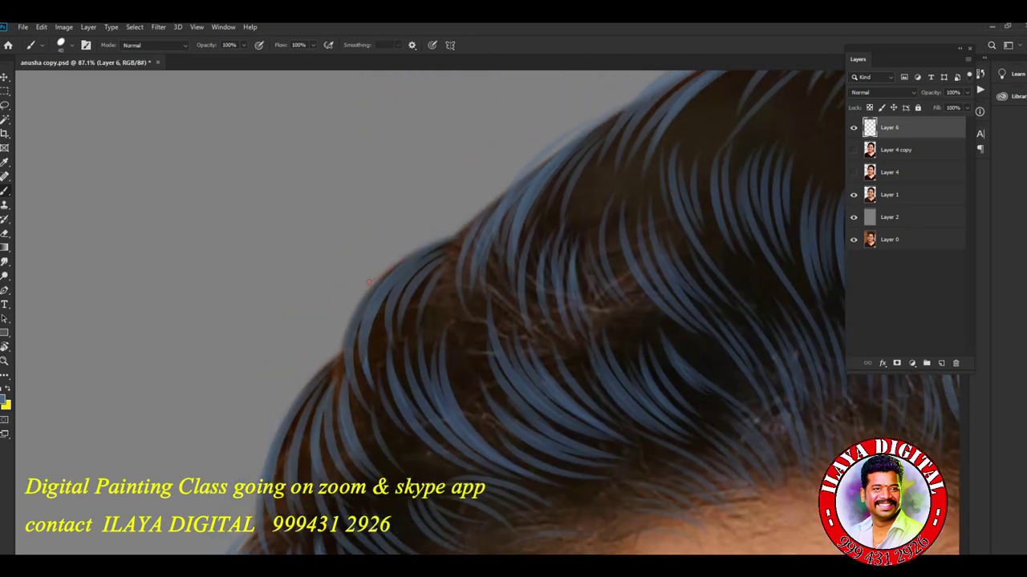
scroll(481, 313, "up", 5)
scroll(497, 445, "down", 5)
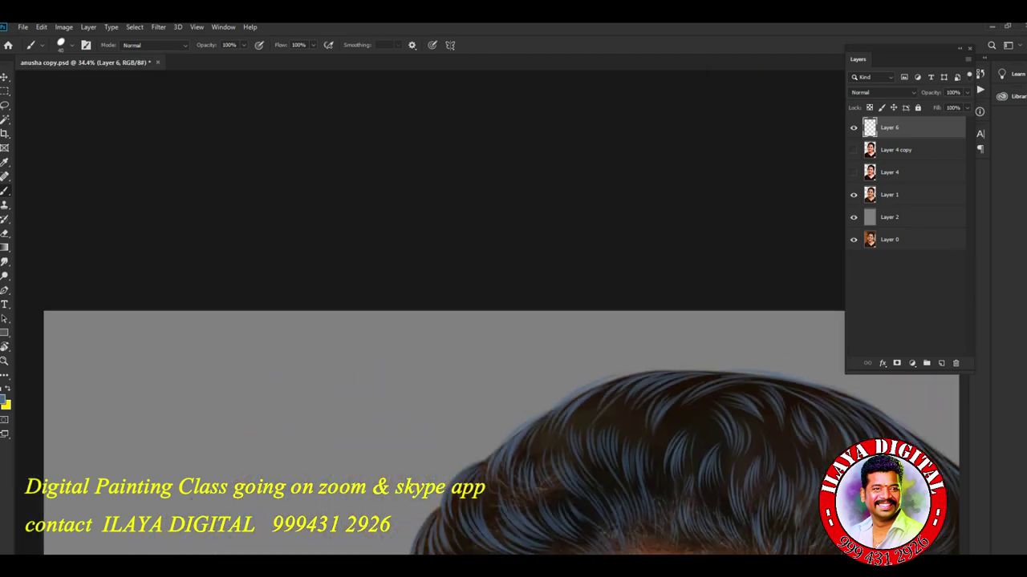
key("ctrl+0")
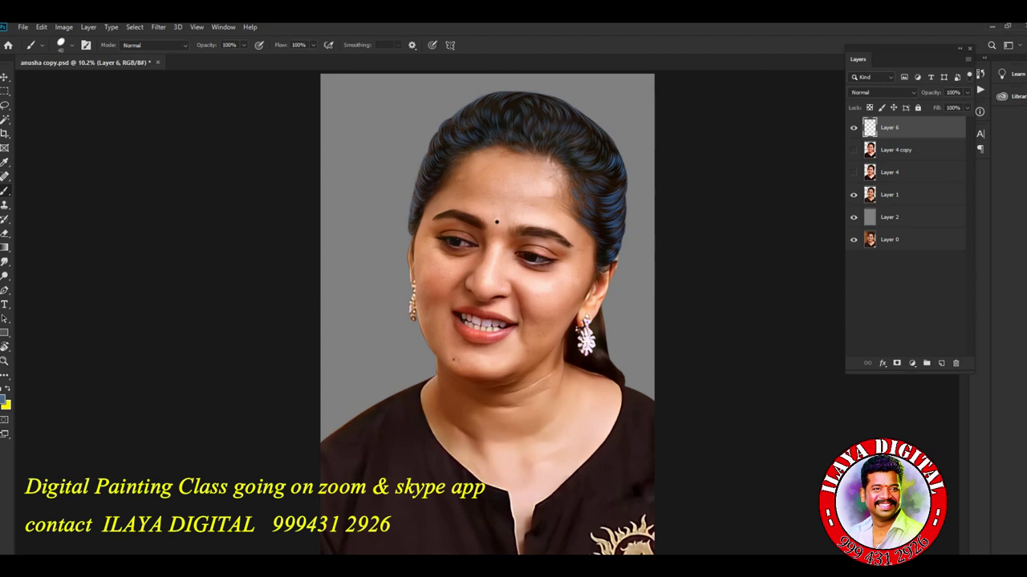
scroll(572, 326, "up", 5)
scroll(430, 313, "right", 2)
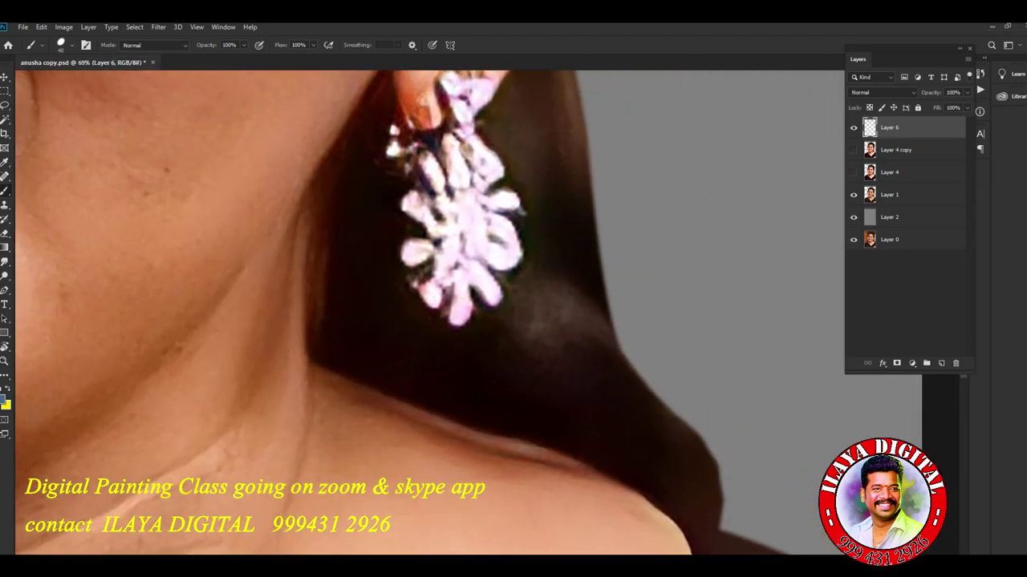
left_click_drag(518, 361, 594, 445)
left_click_drag(546, 383, 618, 455)
left_click_drag(578, 404, 650, 483)
mouse_move(579, 289)
left_mouse_down()
mouse_move(598, 382)
mouse_move(614, 378)
left_mouse_up()
left_click_drag(599, 308, 629, 374)
mouse_move(562, 313)
left_mouse_down()
mouse_move(612, 423)
mouse_move(695, 481)
left_mouse_up()
left_click_drag(656, 411, 712, 480)
left_click_drag(639, 460, 707, 541)
Step: Paint long blue strands down the hair behind the earring, from below the ear towards the shoulder clusters
left_click_drag(698, 481, 566, 333)
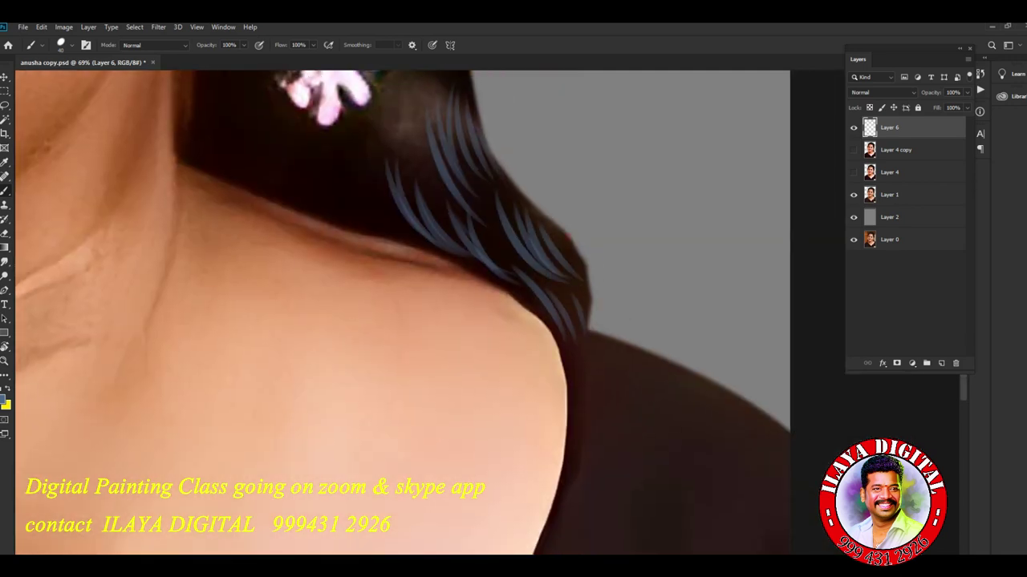
left_click_drag(533, 192, 621, 433)
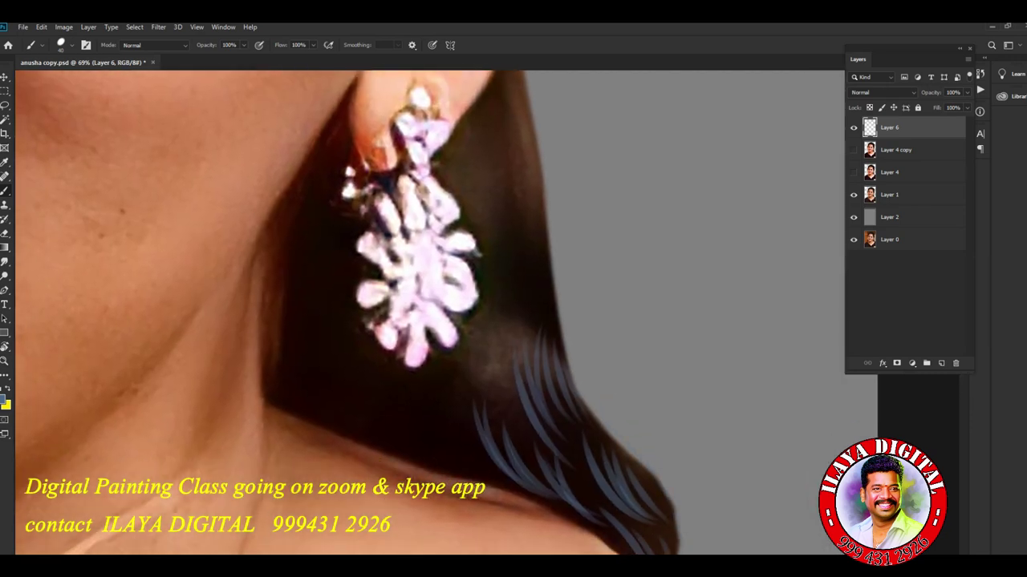
left_click_drag(417, 201, 526, 419)
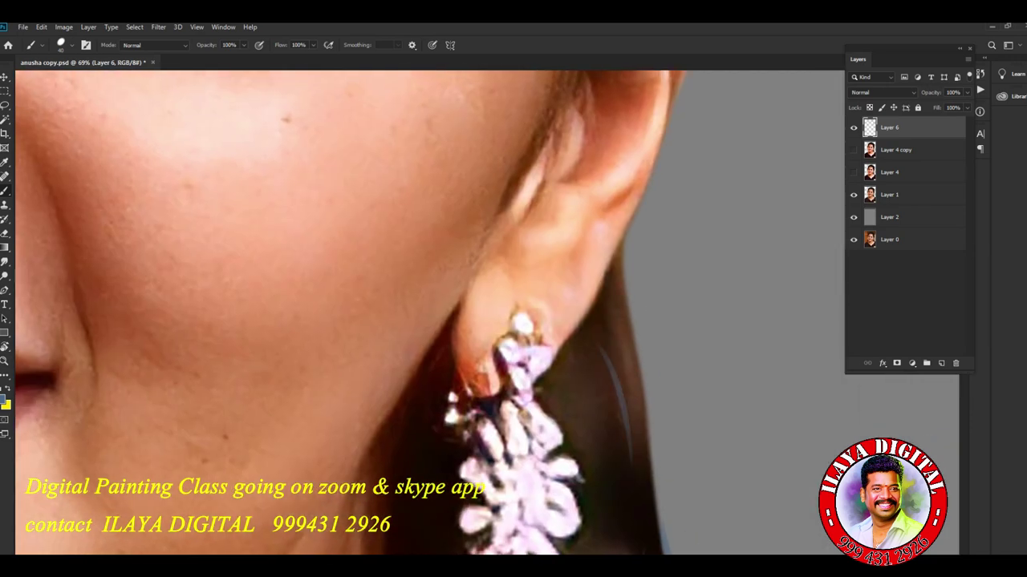
left_click_drag(619, 343, 635, 466)
mouse_move(610, 397)
left_mouse_down()
mouse_move(629, 512)
mouse_move(596, 525)
left_mouse_up()
left_click_drag(618, 435, 614, 494)
mouse_move(629, 265)
left_mouse_down()
mouse_move(661, 397)
mouse_move(618, 193)
left_mouse_up()
left_click_drag(616, 273, 641, 358)
left_click_drag(607, 308, 587, 453)
mouse_move(600, 329)
left_mouse_down()
mouse_move(584, 441)
mouse_move(571, 454)
left_mouse_up()
left_click_drag(594, 358, 579, 446)
left_click_drag(575, 343, 558, 433)
Step: Paint curved blue strands in the hair beneath the earring and between the earring and the neck
left_click_drag(446, 368, 521, 473)
mouse_move(468, 396)
left_mouse_down()
mouse_move(539, 475)
mouse_move(579, 467)
left_mouse_up()
left_click_drag(433, 383, 521, 481)
left_click_drag(481, 241, 674, 321)
mouse_move(594, 324)
left_mouse_down()
mouse_move(579, 453)
mouse_move(571, 451)
left_mouse_up()
left_click_drag(585, 330, 553, 486)
left_click_drag(619, 331, 608, 449)
left_click_drag(611, 366, 593, 462)
Step: Fill the remaining gaps around the earring with curved blue strands and line the hair's outer edge below the ear
mouse_move(611, 250)
left_mouse_down()
mouse_move(603, 310)
mouse_move(579, 344)
mouse_move(561, 200)
left_mouse_up()
mouse_move(549, 339)
left_mouse_down()
mouse_move(597, 396)
mouse_move(593, 388)
left_mouse_up()
left_click_drag(557, 332, 603, 382)
left_click_drag(577, 200, 441, 369)
mouse_move(593, 265)
left_mouse_down()
mouse_move(598, 357)
mouse_move(556, 364)
left_mouse_up()
left_click_drag(578, 289, 565, 357)
left_click_drag(619, 193, 604, 272)
left_click_drag(589, 385, 580, 449)
left_click_drag(585, 484, 565, 547)
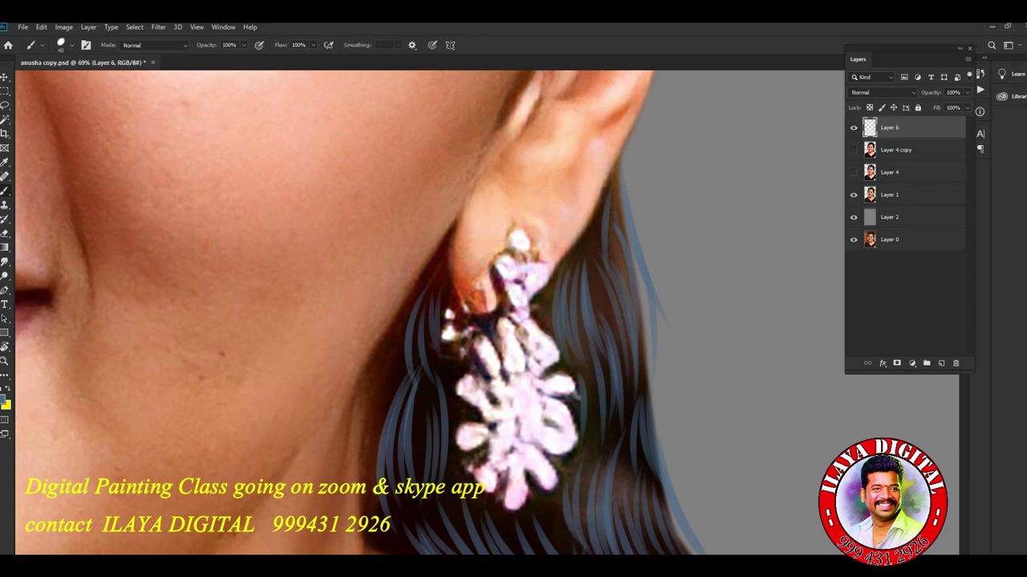
Step: Paint thin blue strands over the hair above the ear and down the sideburn
key("ctrl+0")
scroll(482, 200, "up", 5)
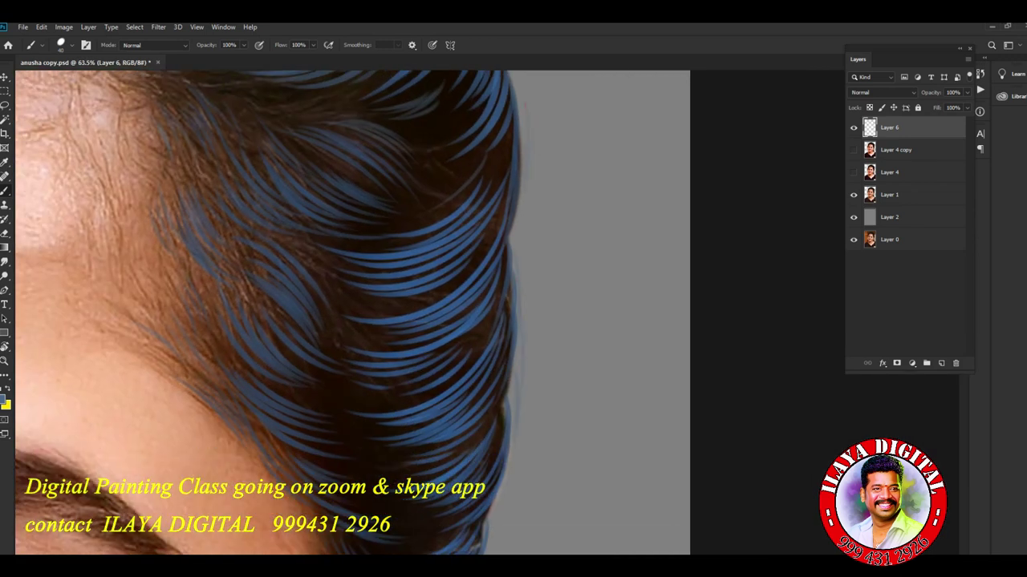
scroll(353, 313, "down", 3)
scroll(316, 312, "down", 4)
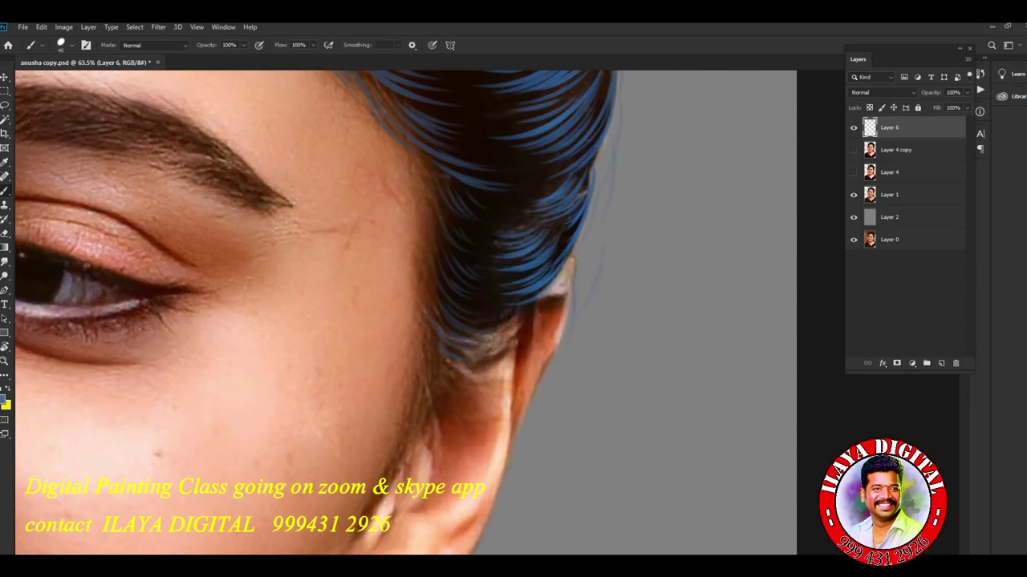
left_click_drag(448, 355, 431, 375)
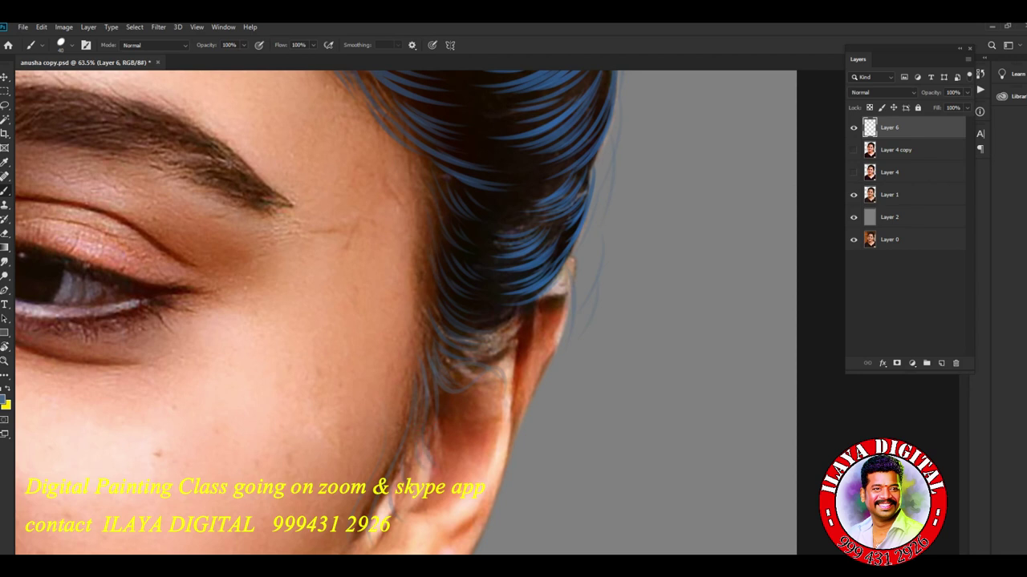
Step: Paint thin curved stray hairs over the grey background beside the ear and lower hair and around the crown
scroll(589, 388, "down", 5)
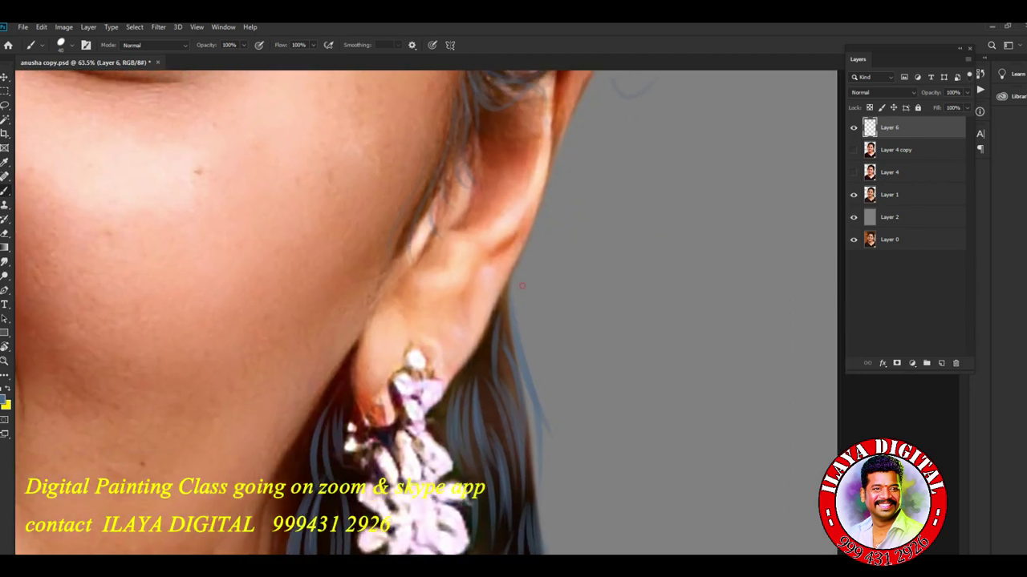
scroll(589, 387, "down", 4)
left_click_drag(588, 424, 661, 435)
left_click_drag(597, 239, 649, 250)
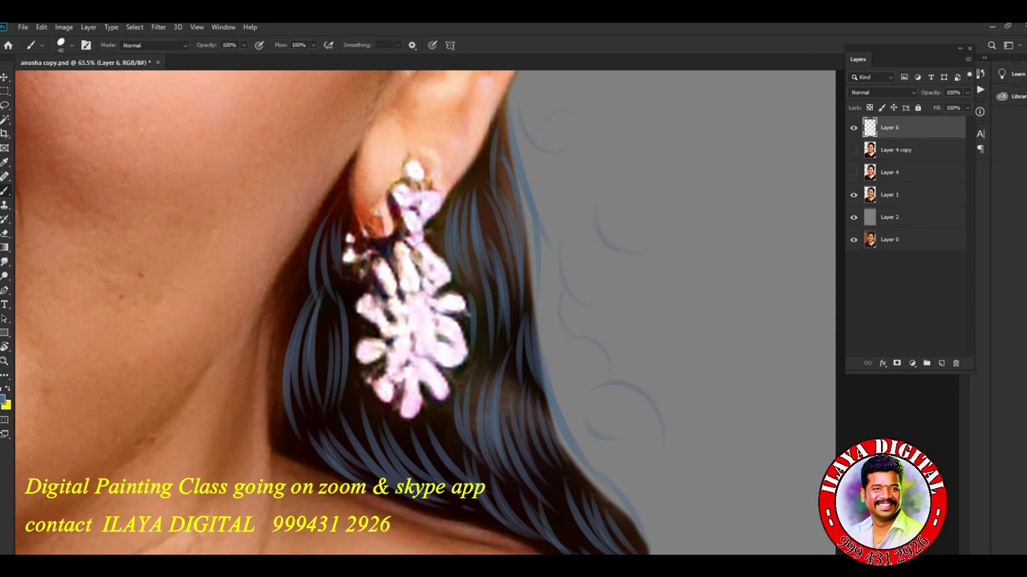
scroll(454, 219, "down", 5)
scroll(454, 220, "up", 5)
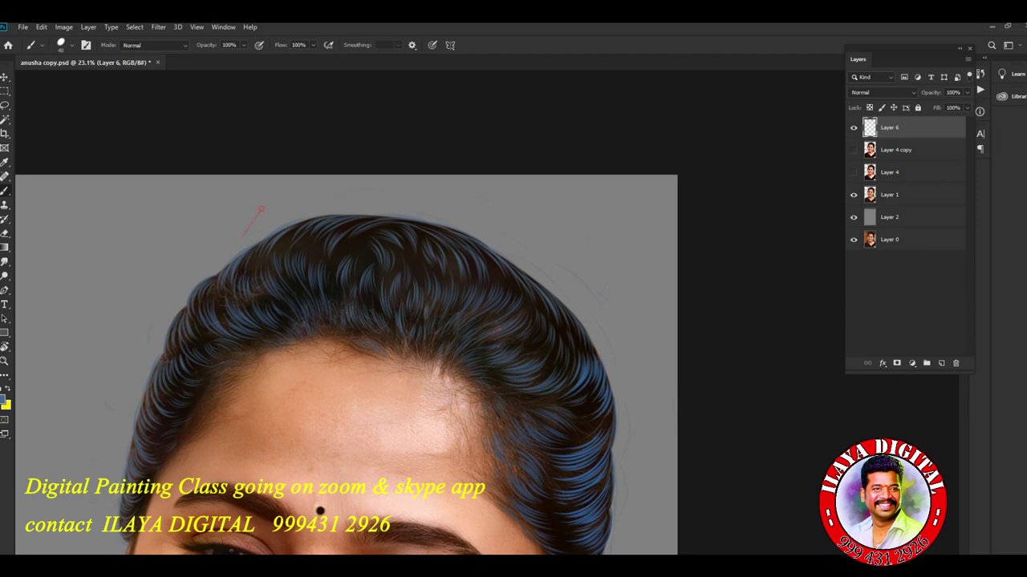
Step: Show the Layer 4 copy layer and add a linear blue-to-pink Gradient Overlay to Layer 6
scroll(526, 110, "down", 3)
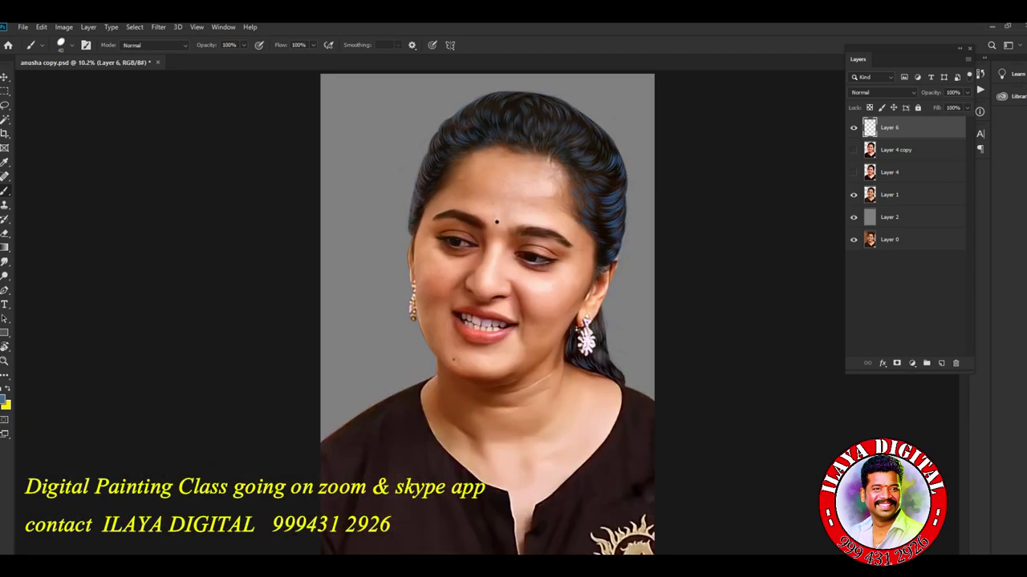
scroll(578, 91, "up", 2)
left_click(853, 149)
left_click(882, 363)
left_click(914, 445)
left_click_drag(305, 205, 886, 227)
left_click(874, 324)
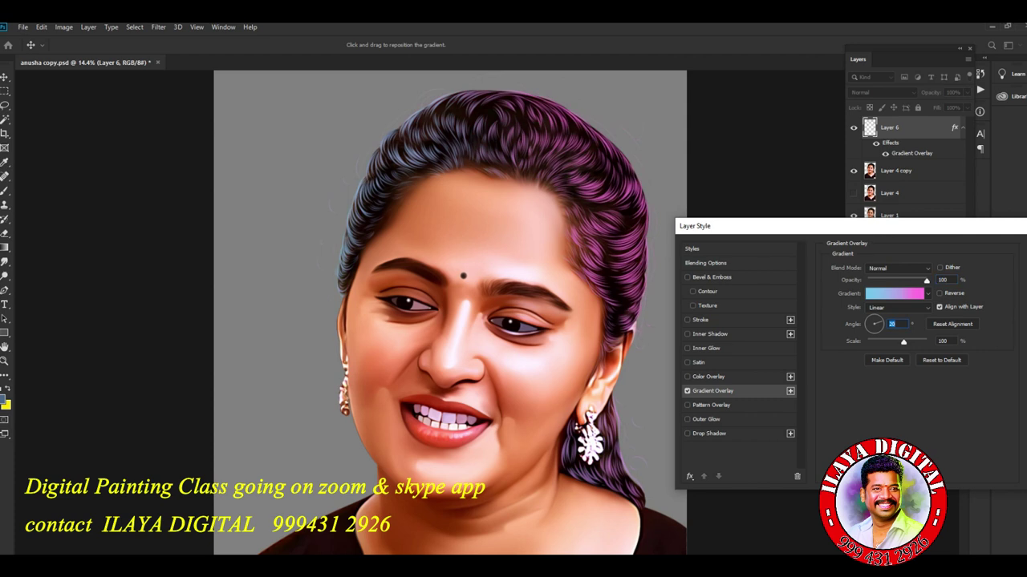
Step: Set the gradient overlay's angle to 90° and recolour its inner pink stop yellow (fddd06)
left_click(894, 294)
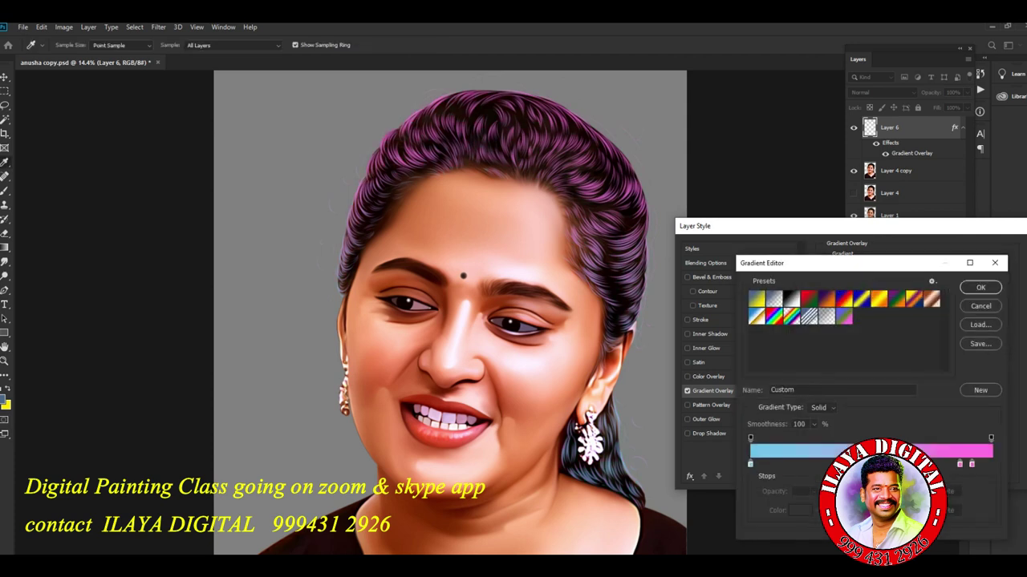
left_click_drag(959, 463, 971, 464)
left_click(799, 510)
left_click(893, 391)
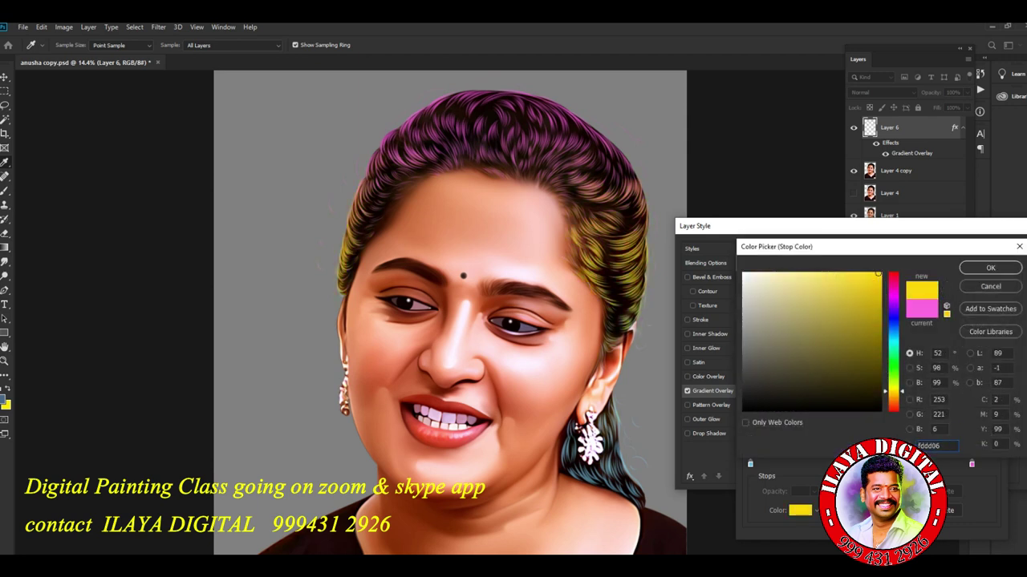
key("Return")
key("Return")
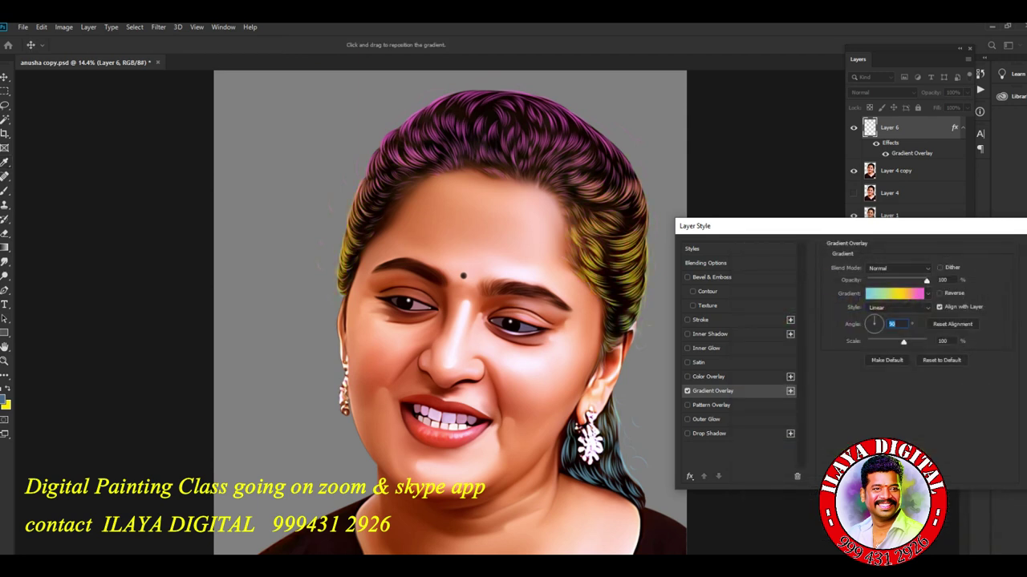
Step: Set the gradient overlay's scale to 91% and its angle to -170°
key("shift+Up")
key("shift+Up")
key("Tab")
key("shift+Down")
key("shift+Tab")
key("shift+Up")
key("shift+Up")
type("-163")
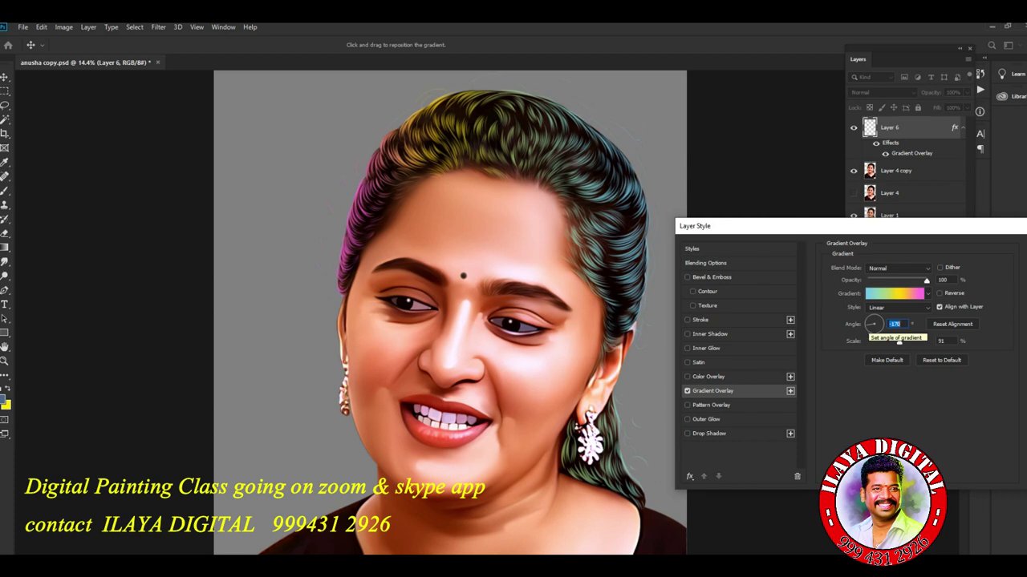
Step: Try turning the gradient overlay's angle towards -130° and return it to -170°
key("shift+Up")
key("shift+Up")
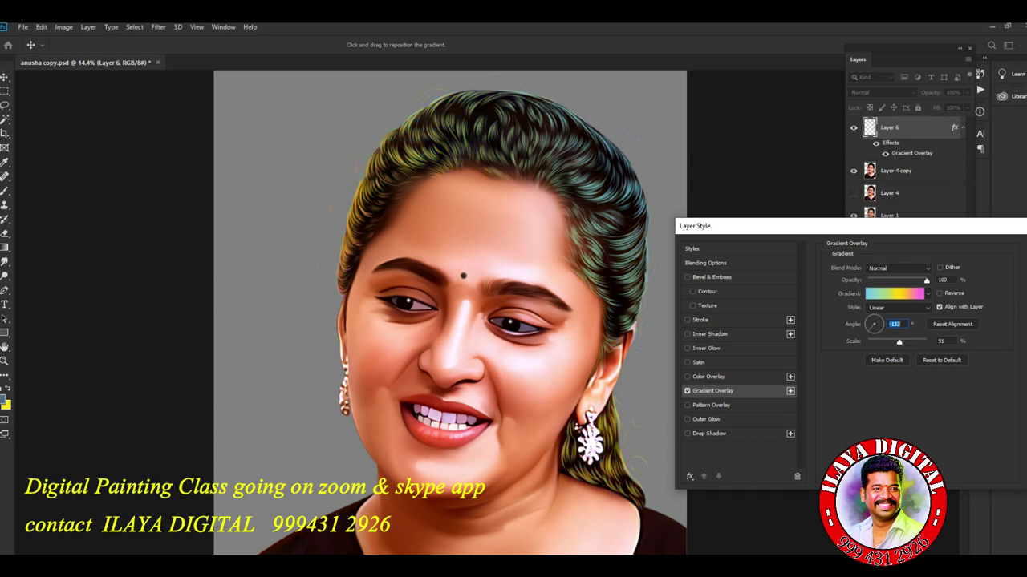
key("shift+Down")
key("shift+Down")
key("shift+Down")
key("shift+Down")
key("shift+Down")
key("shift+Down")
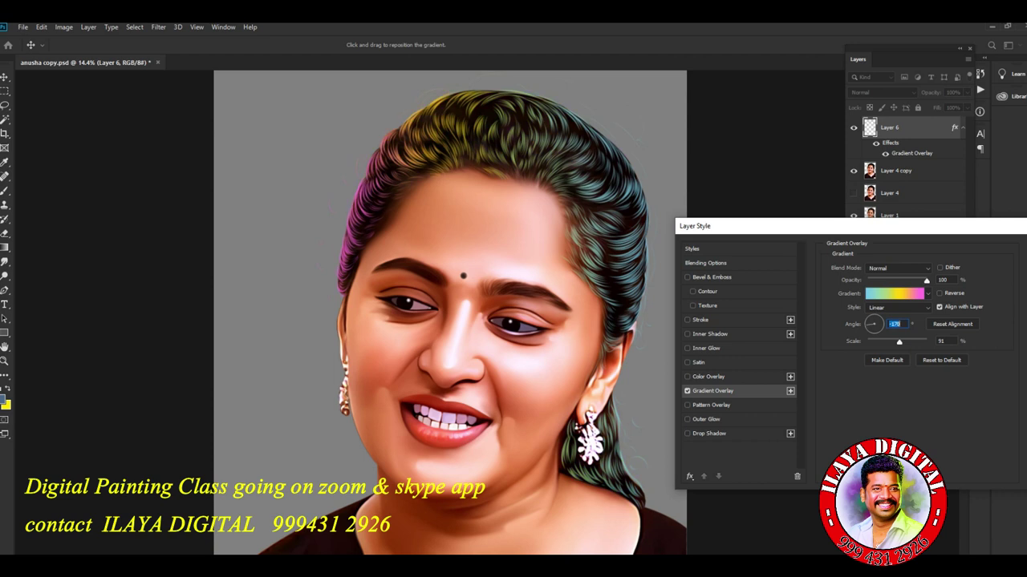
Step: Turn the gradient overlay's angle to nearly horizontal, running blue through yellow to pink across the hair, and apply the layer style
type("2")
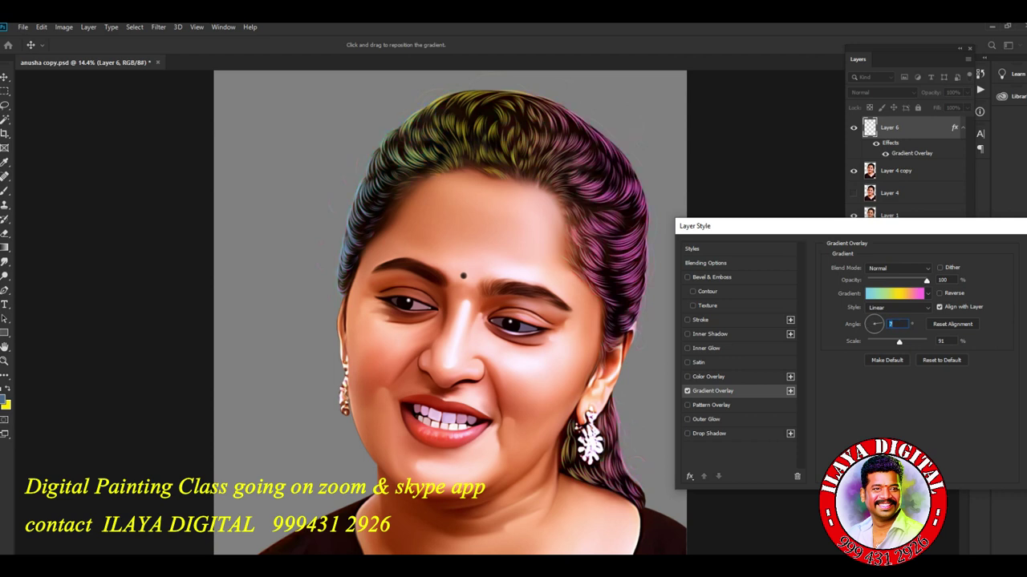
key("Up")
key("Up")
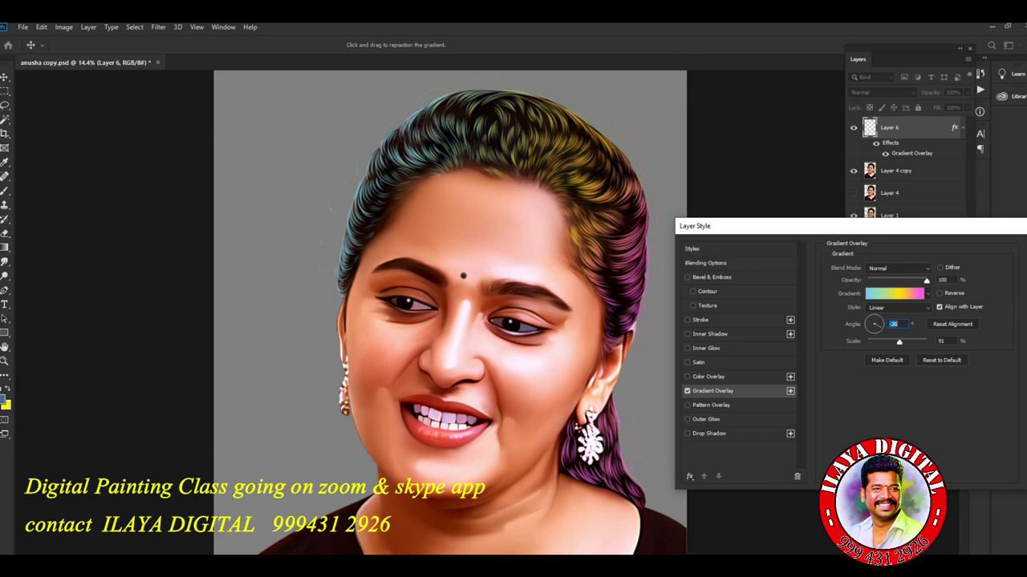
type("2")
key("Up")
key("Up")
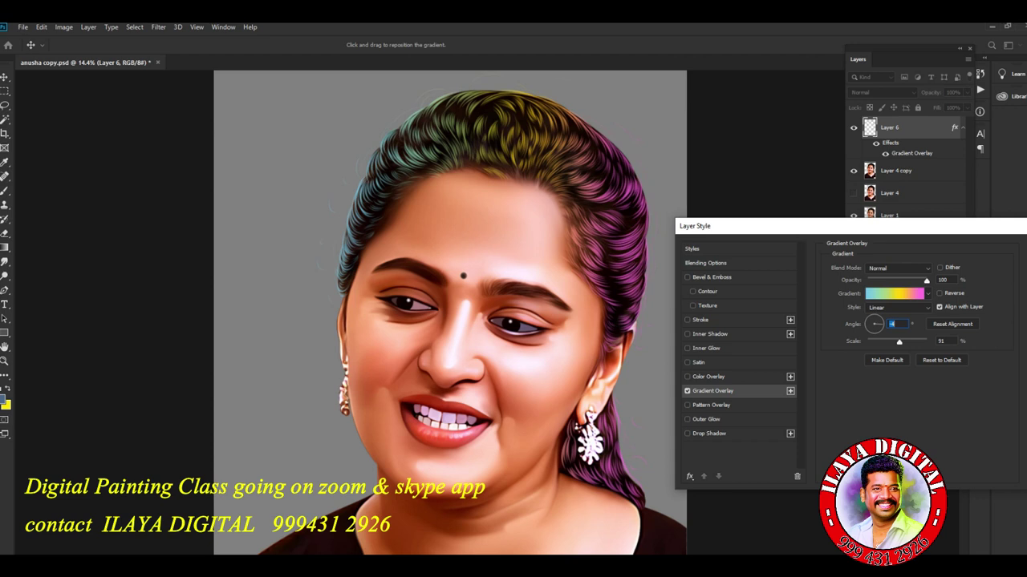
key("Return")
Step: Add a new layer above Layer 6 and merge the two to flatten the gradient-coloured hair strands
key("ctrl+shift+n")
key("Return")
key("ctrl+e")
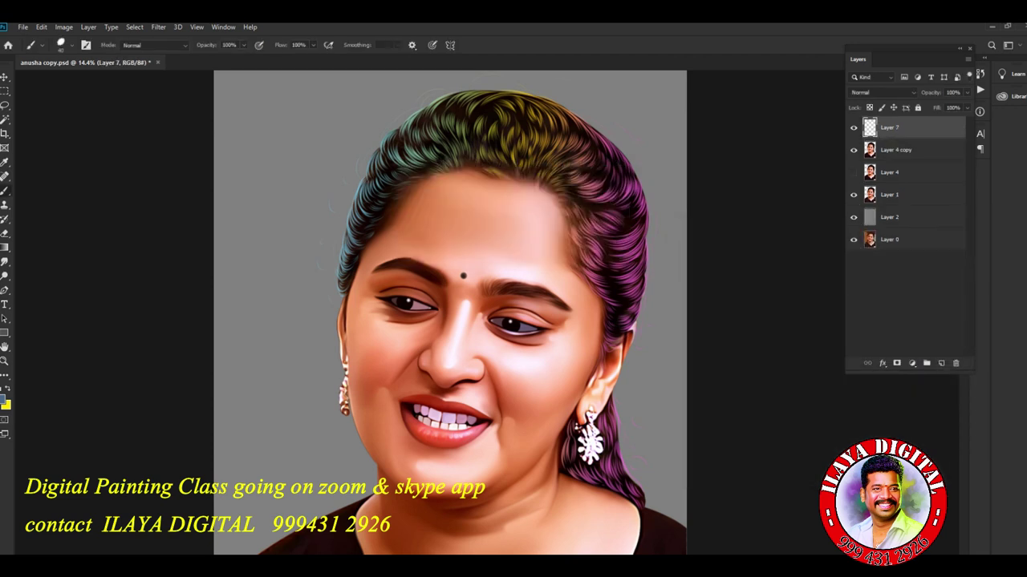
scroll(604, 120, "up", 5)
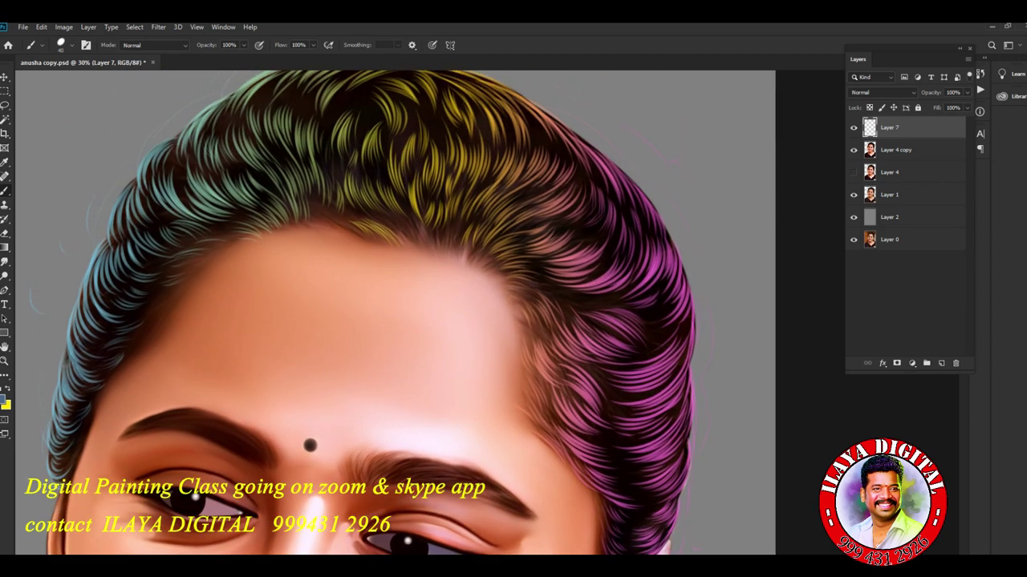
scroll(499, 145, "down", 4)
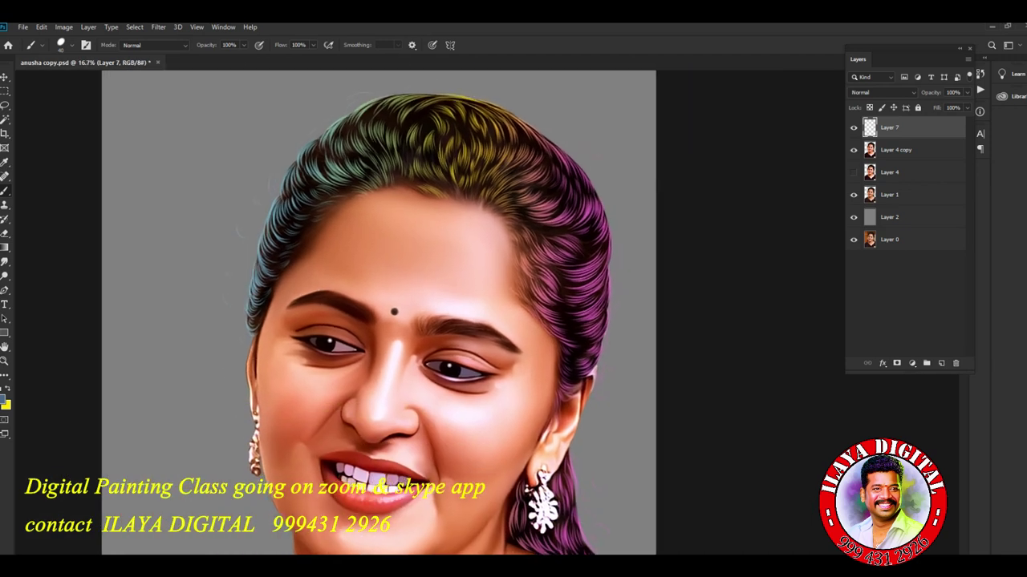
scroll(353, 313, "down", 1)
scroll(353, 313, "up", 3)
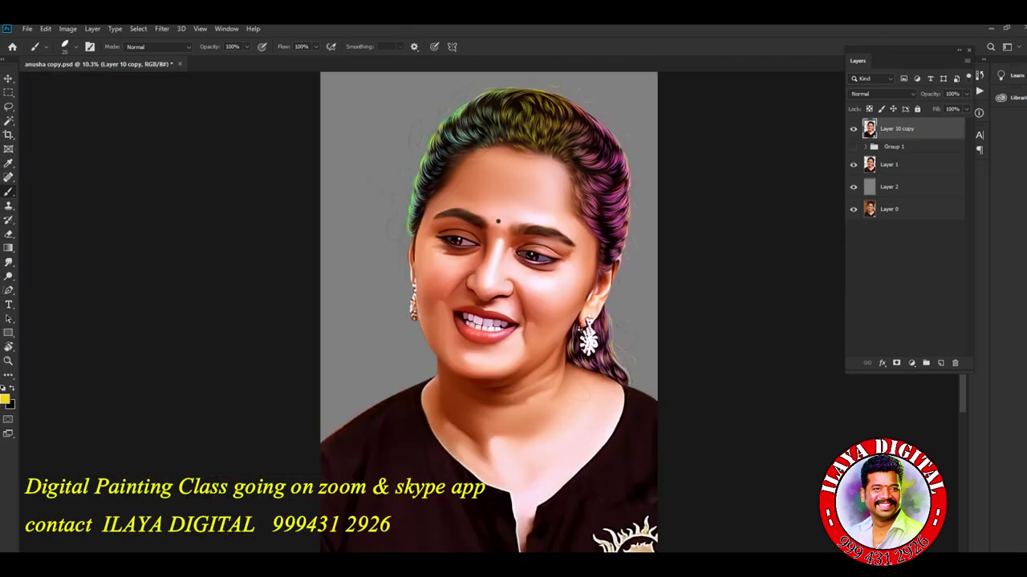
Step: Duplicate Layer 10 copy and hide the original beneath the duplicate
key("ctrl+j")
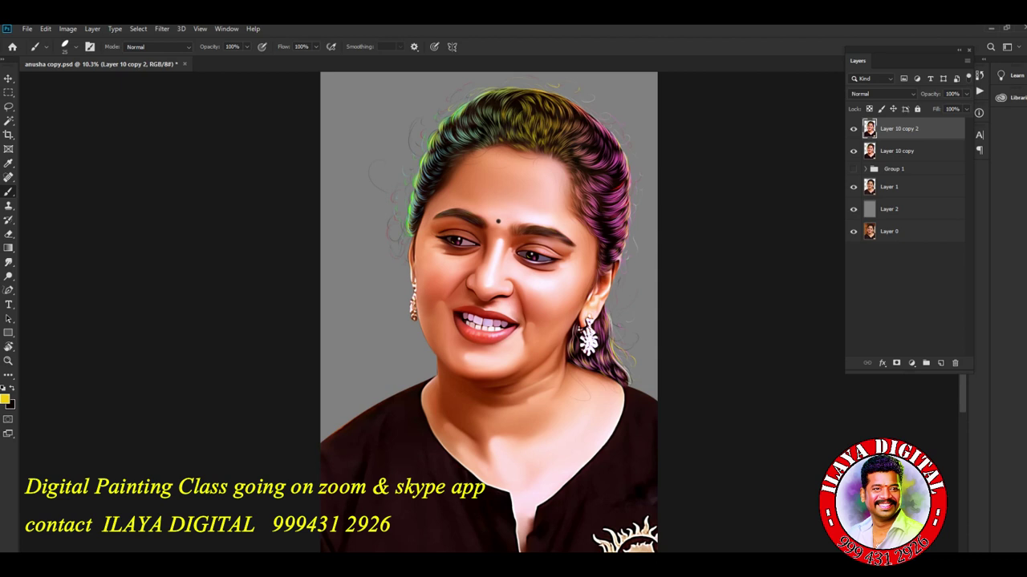
left_click(853, 150)
left_click(853, 128)
left_click(853, 128)
left_click(853, 128)
left_click(854, 129)
Step: Choose the Hard Round brush and paint the forehead bindi solid black
scroll(537, 373, "up", 5)
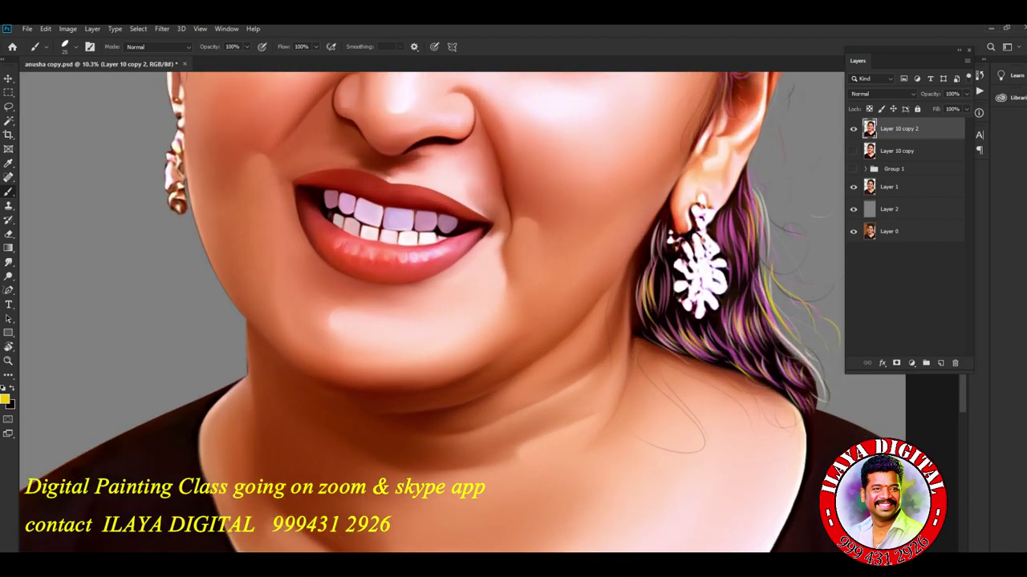
scroll(514, 312, "up", 3)
scroll(492, 312, "up", 4)
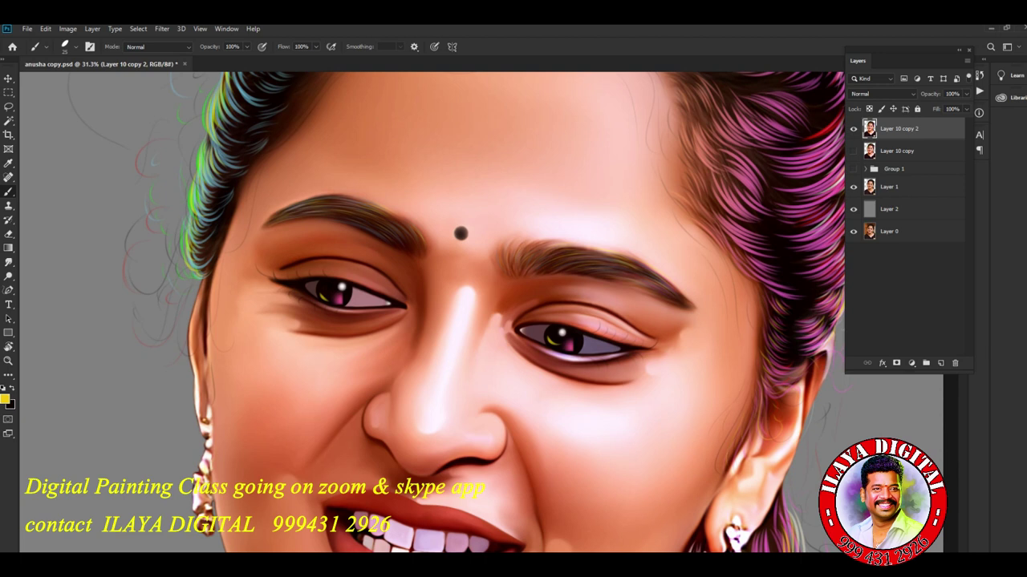
right_click(460, 233)
left_click(578, 349)
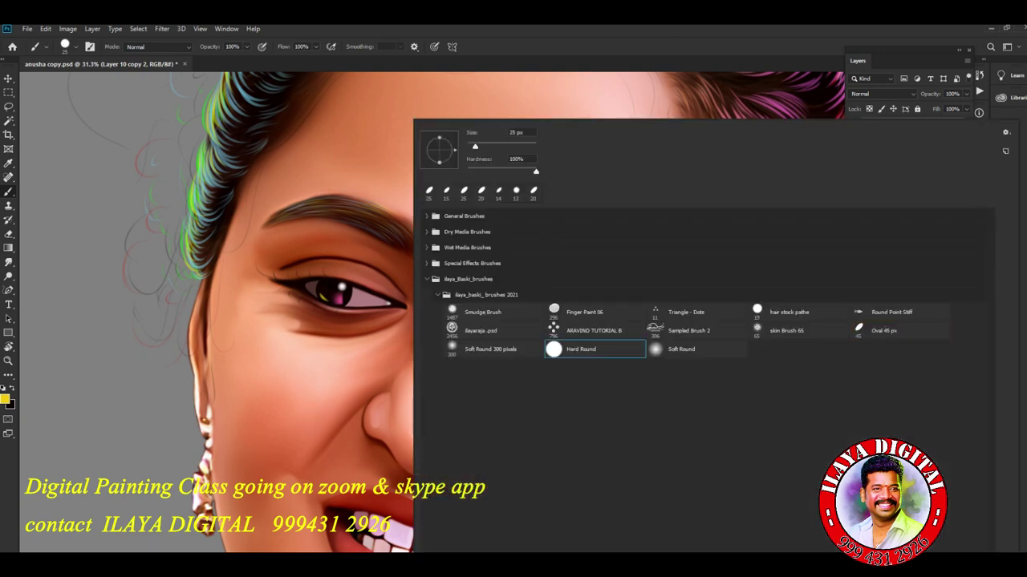
key("Return")
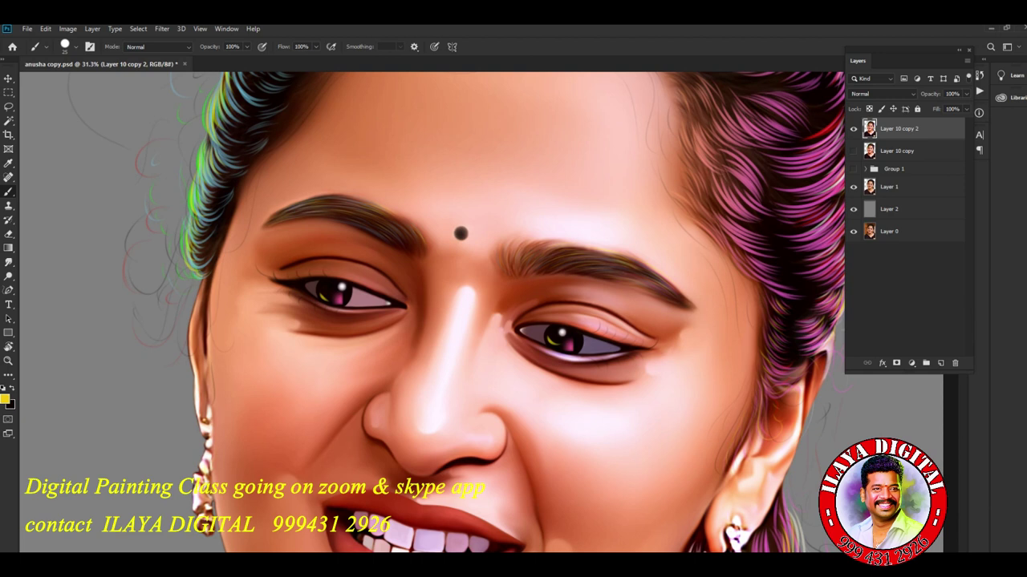
key("x")
left_click(461, 233)
Step: Locate the chin mole on the original photo and paint it as a black dot on Layer 10 copy 2
mouse_move(449, 361)
left_mouse_down()
mouse_move(481, 236)
mouse_move(513, 177)
left_mouse_up()
left_click(853, 128)
left_click(853, 151)
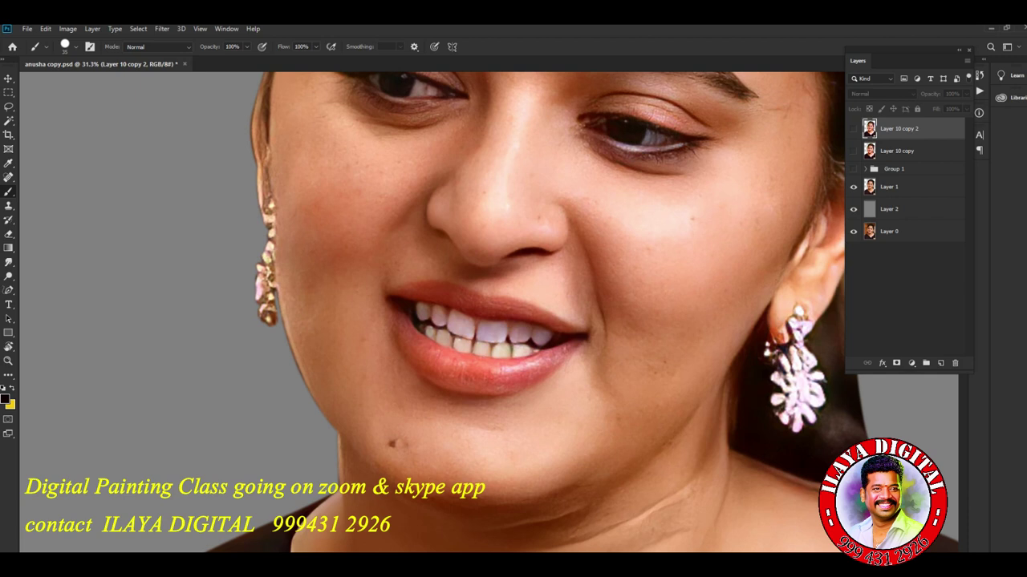
left_click(852, 128)
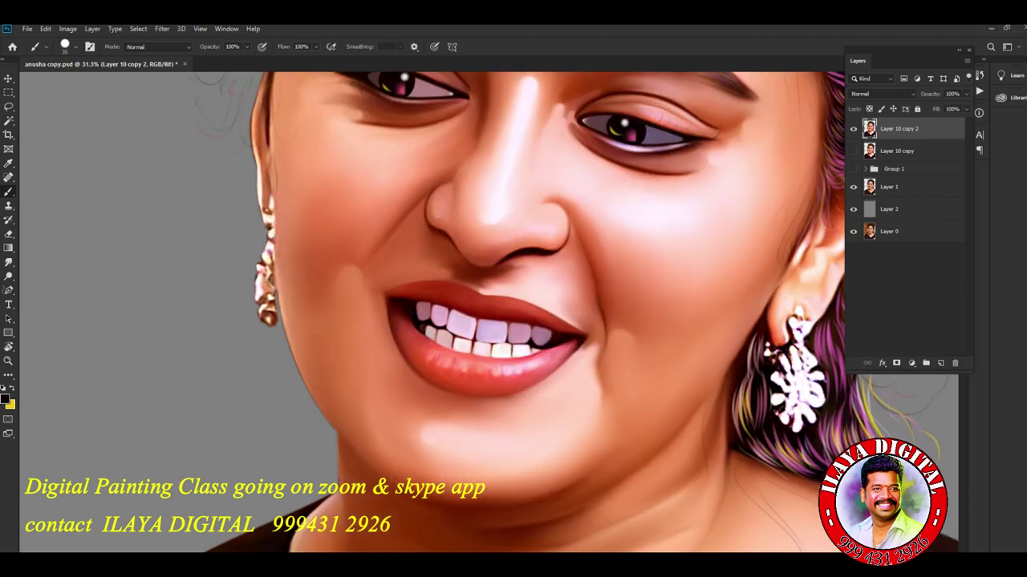
left_click(394, 438)
key("ctrl+0")
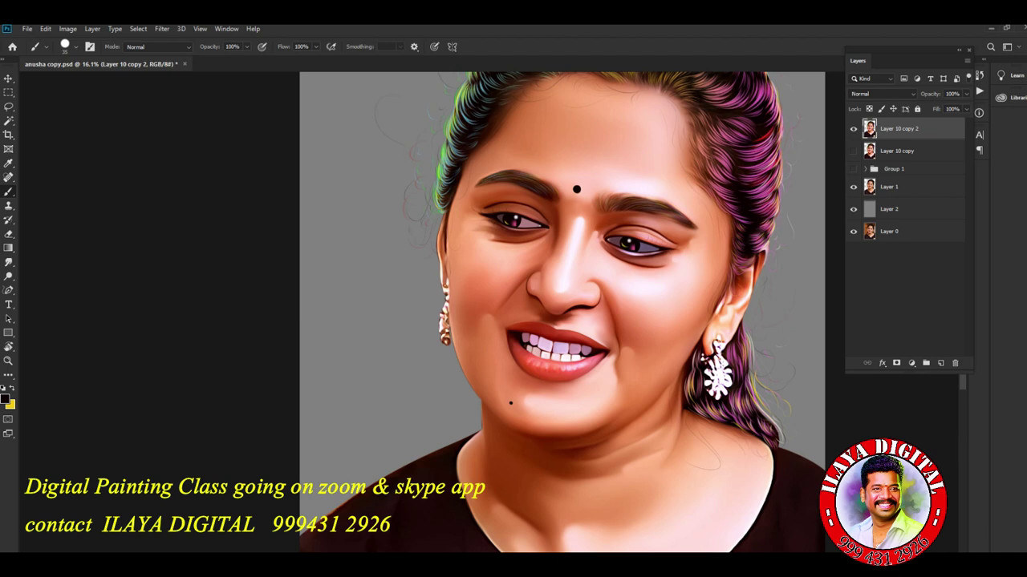
Step: Select the whole mouth with the Lasso tool along the outer edge of the upper and lower lips
scroll(610, 417, "up", 4)
scroll(609, 417, "down", 3)
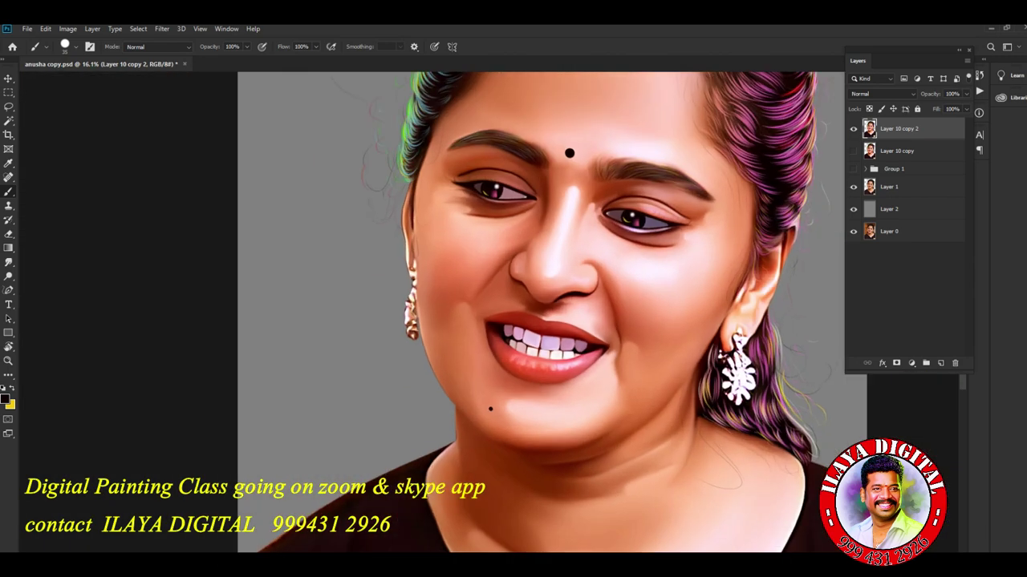
scroll(609, 417, "up", 2)
scroll(438, 424, "up", 3)
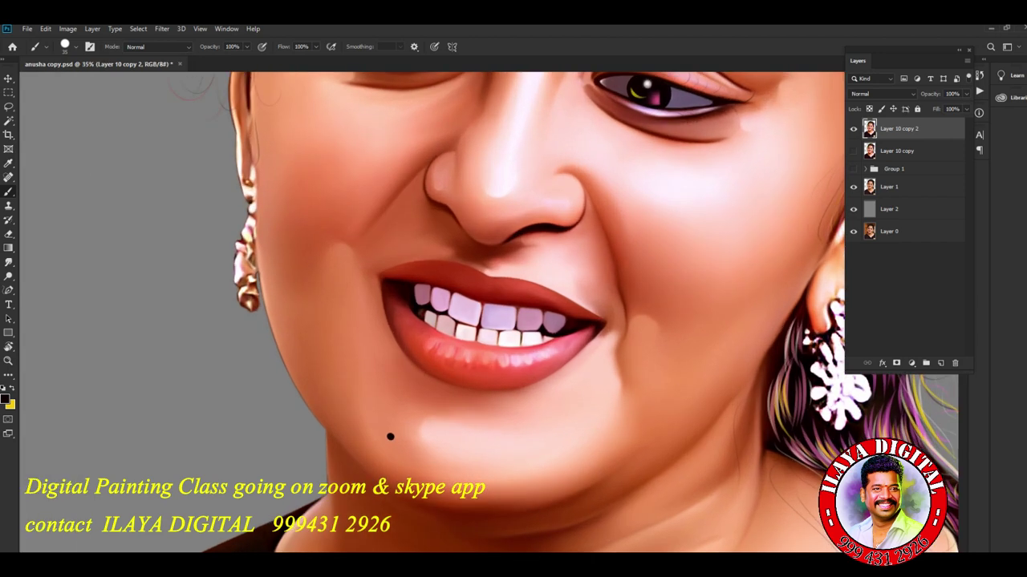
key("l")
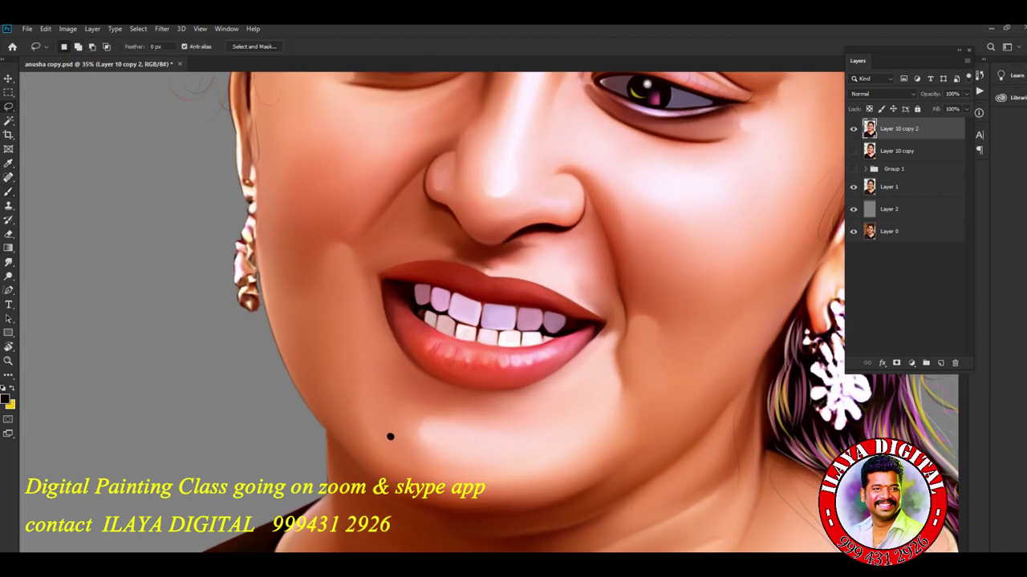
key("r")
left_click_drag(609, 265, 569, 209)
scroll(546, 329, "up", 4)
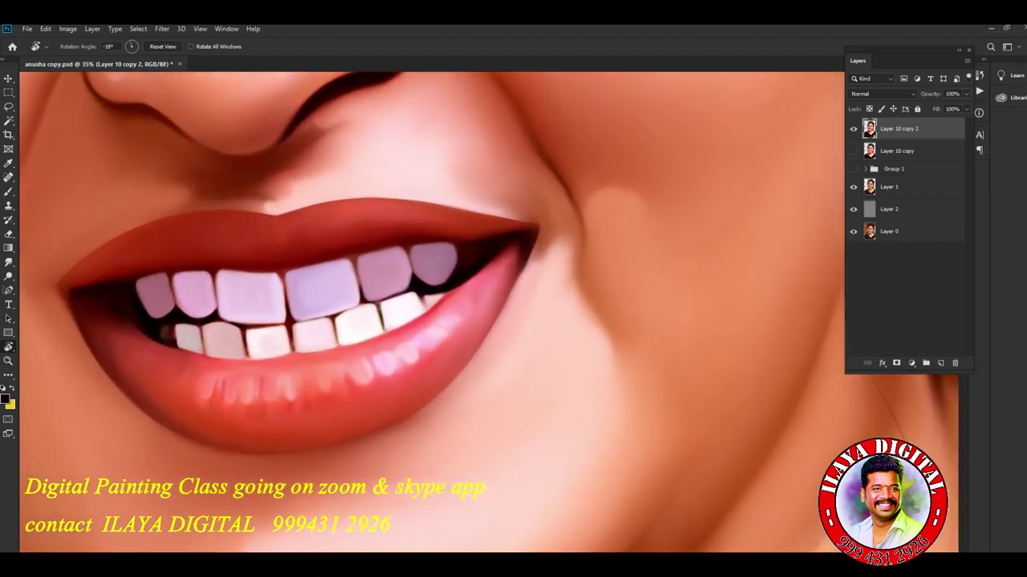
key("l")
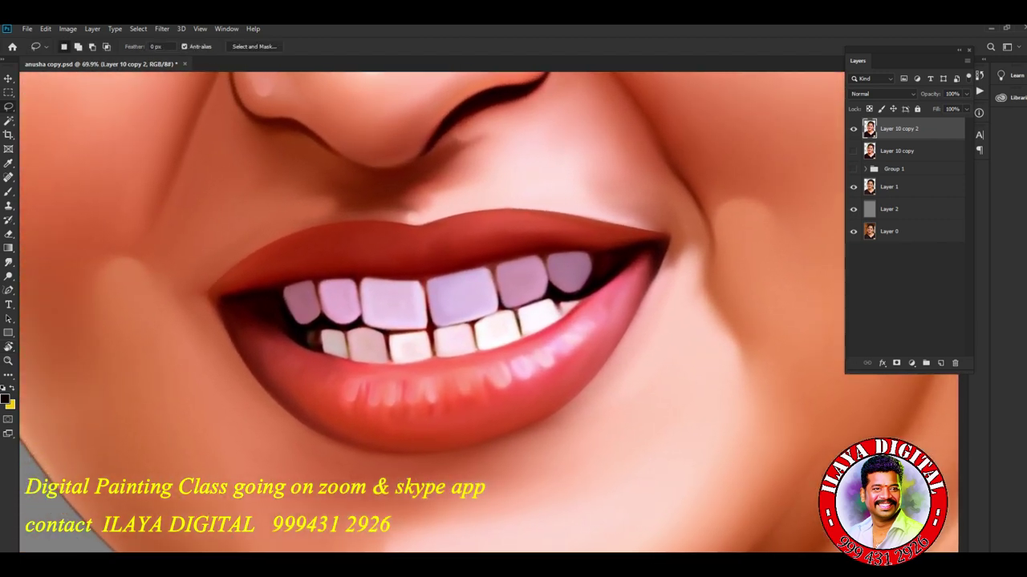
mouse_move(213, 290)
left_mouse_down()
mouse_move(252, 255)
mouse_move(321, 223)
mouse_move(551, 214)
mouse_move(618, 223)
mouse_move(662, 244)
mouse_move(626, 349)
mouse_move(542, 412)
mouse_move(440, 446)
mouse_move(330, 438)
mouse_move(232, 339)
mouse_move(211, 292)
left_mouse_up()
key("ctrl+h")
mouse_move(212, 292)
left_mouse_down()
mouse_move(285, 234)
mouse_move(345, 223)
left_mouse_up()
key("ctrl+h")
mouse_move(212, 292)
left_mouse_down()
mouse_move(269, 245)
mouse_move(329, 222)
mouse_move(414, 226)
mouse_move(531, 211)
mouse_move(646, 233)
mouse_move(656, 276)
mouse_move(639, 317)
left_mouse_up()
left_click_drag(588, 378, 527, 429)
Step: Feather the mouth selection twice with a 25-pixel radius
key("shift+F6")
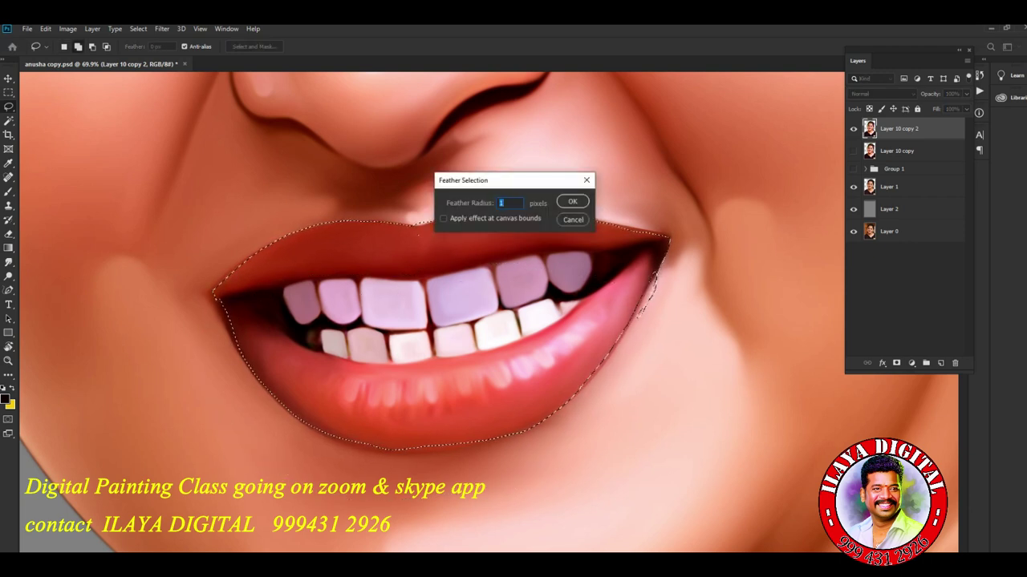
type("10")
key("Return")
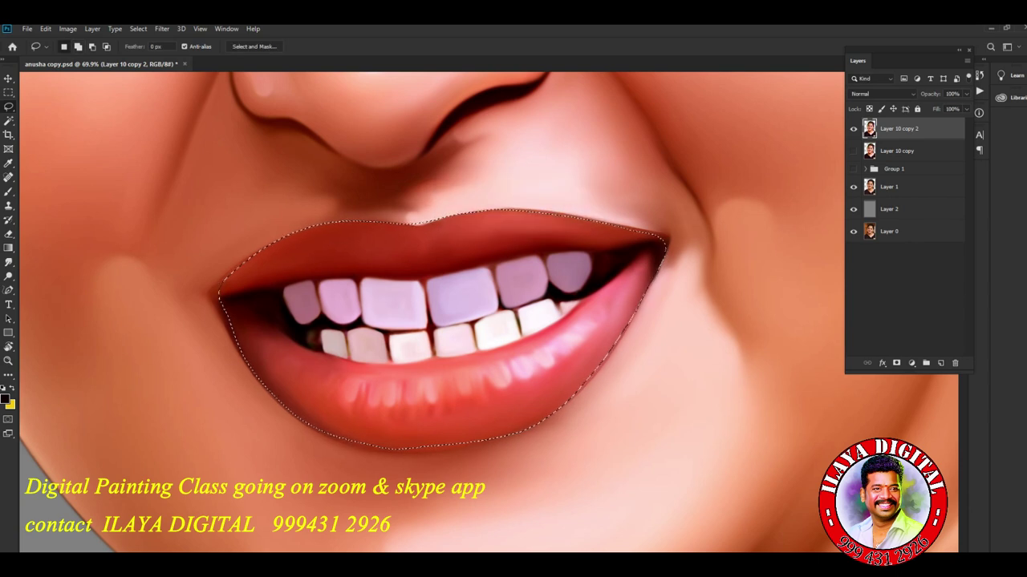
key("shift+F6")
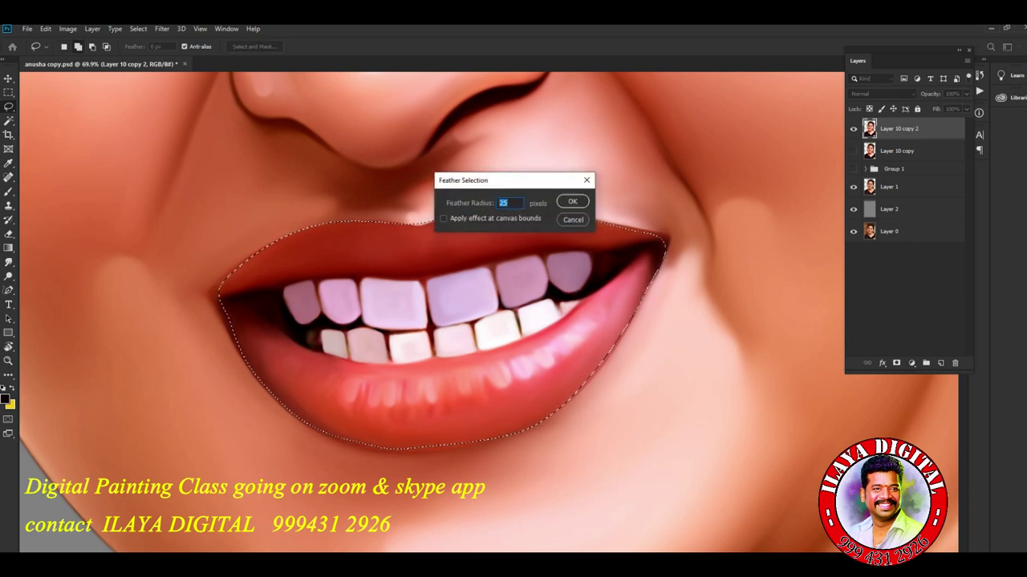
key("Return")
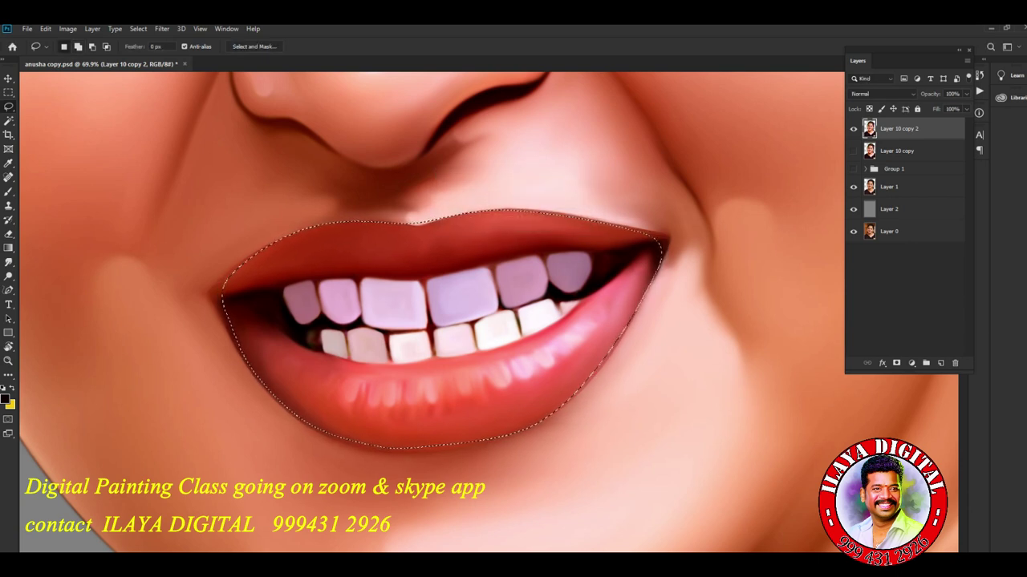
Step: Redden the lips with Levels, setting the black input to 14 for RGB and 21 for Green, and deselect
key("ctrl+l")
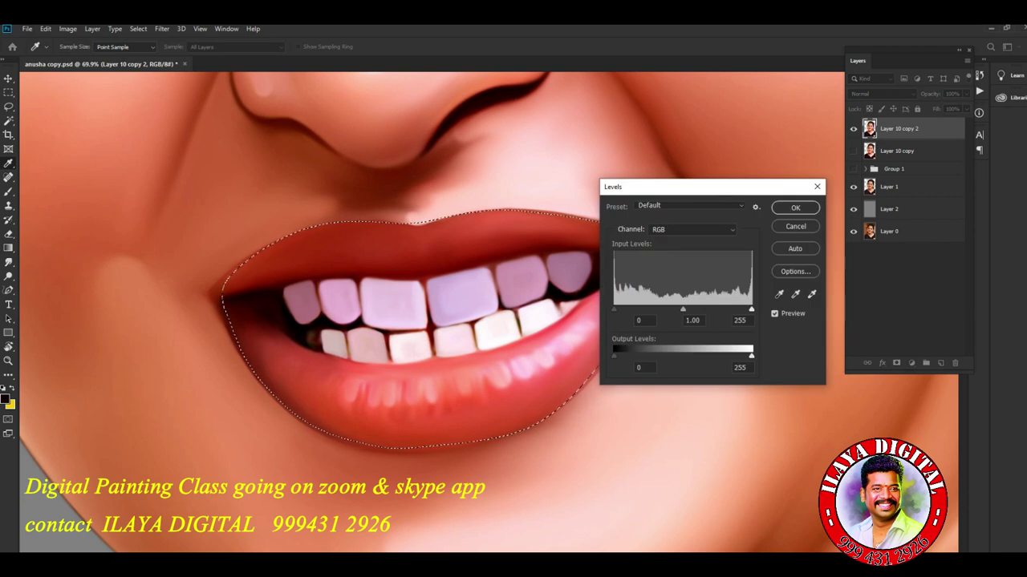
left_click_drag(613, 309, 620, 310)
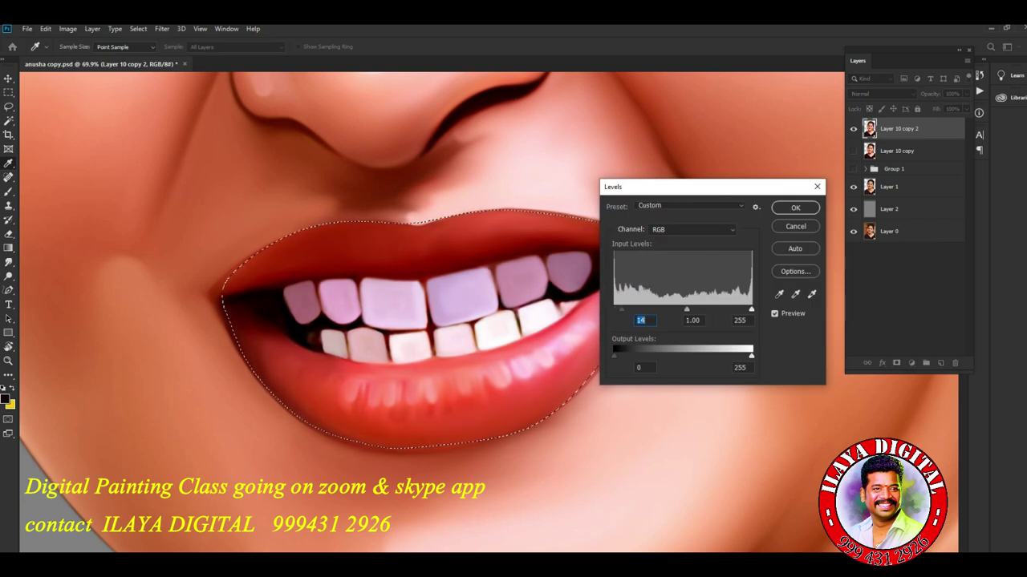
left_click(692, 229)
left_click(666, 255)
left_click_drag(613, 310, 631, 309)
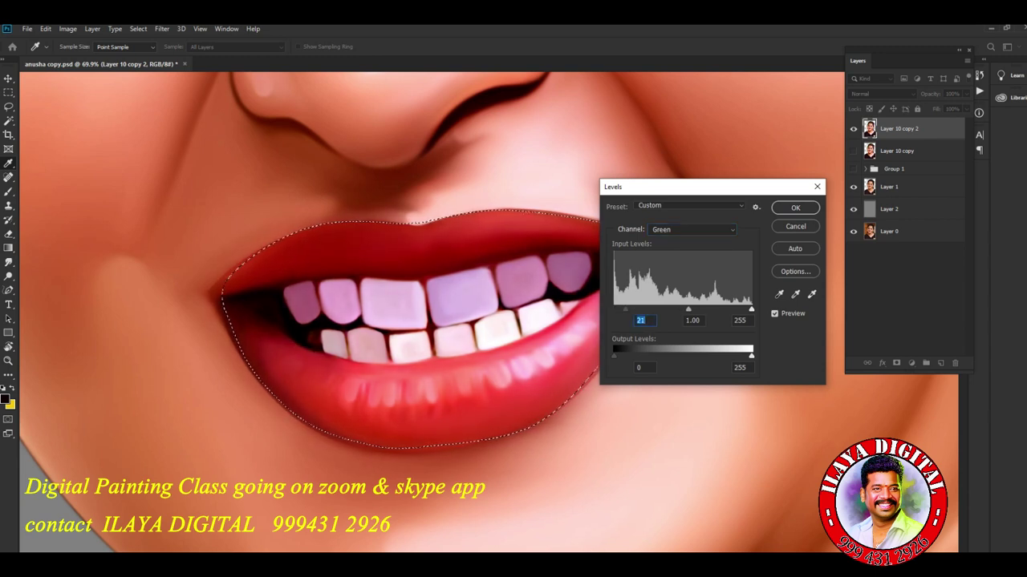
key("Return")
key("ctrl+d")
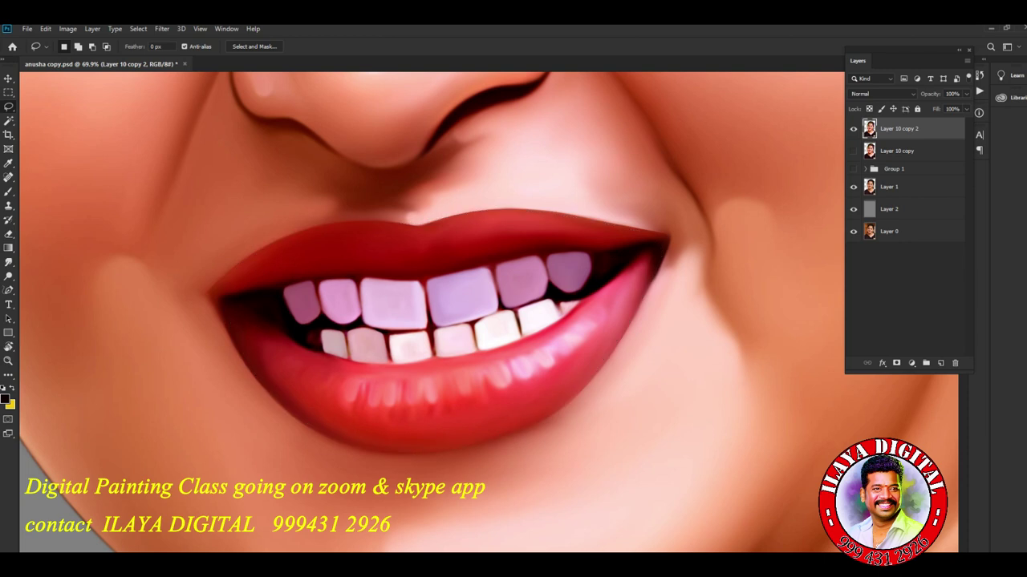
Step: Compare the retouched lips, bindi and mole with the earlier version on Layer 10 copy
scroll(433, 313, "down", 5)
left_click(853, 129)
left_click(853, 151)
left_click(854, 151)
left_click(853, 151)
left_click(853, 150)
left_click(853, 129)
left_click(853, 151)
left_click(854, 151)
left_click(853, 151)
left_click(853, 151)
left_click(853, 151)
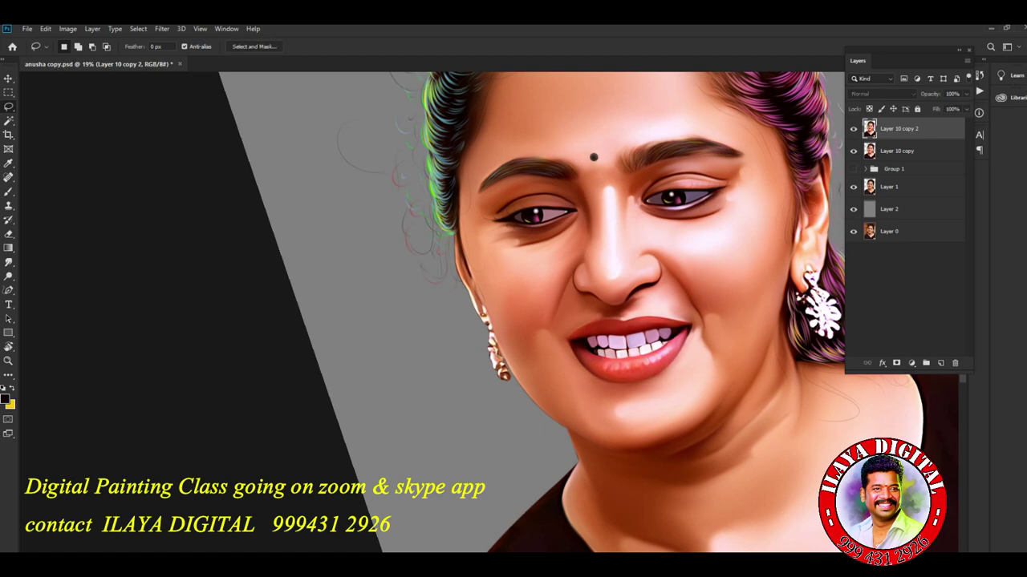
Step: Inspect the retouched face and reset the rotated canvas to upright
scroll(736, 377, "up", 1)
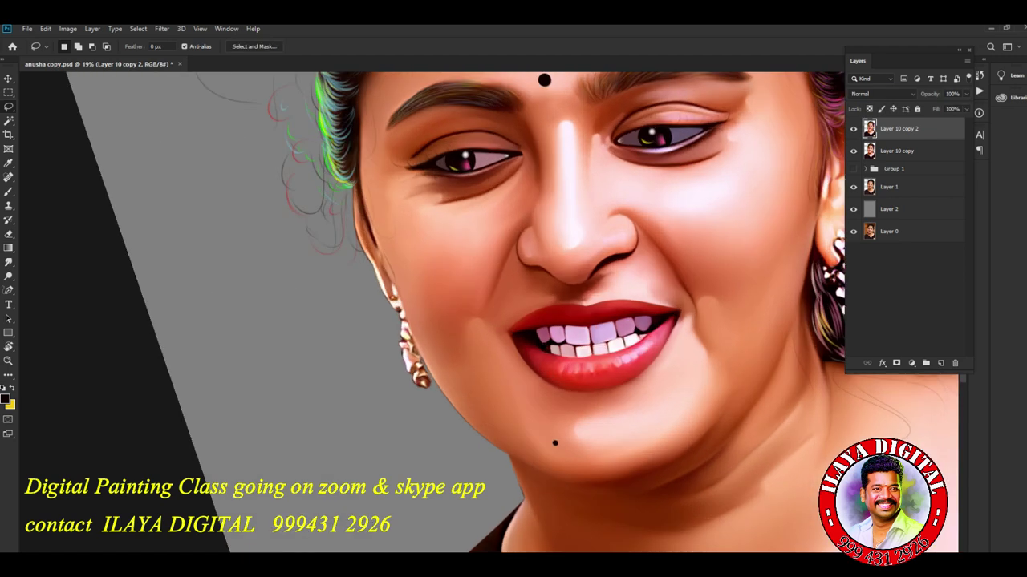
scroll(482, 313, "down", 3)
scroll(617, 377, "down", 2)
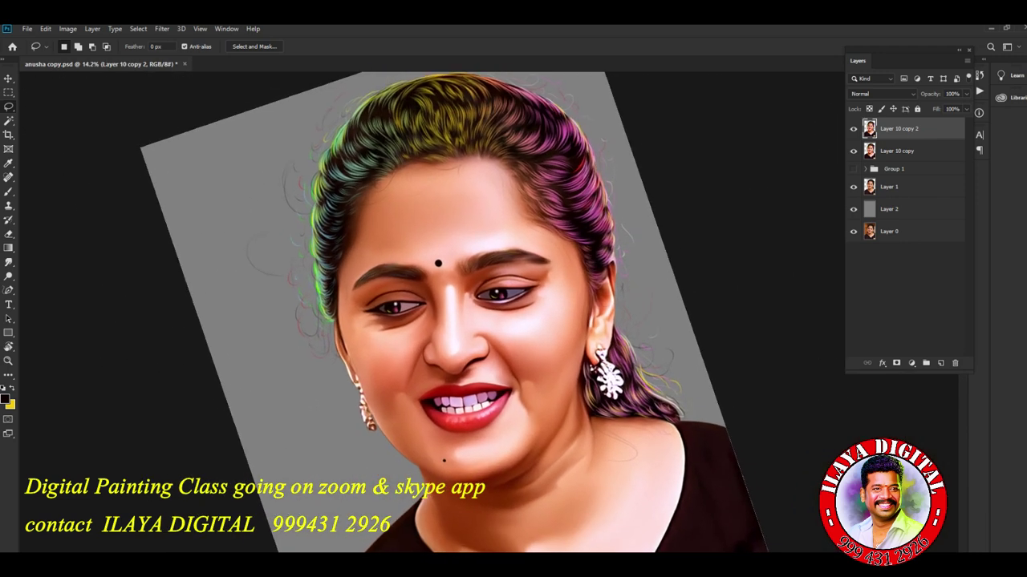
key("Escape")
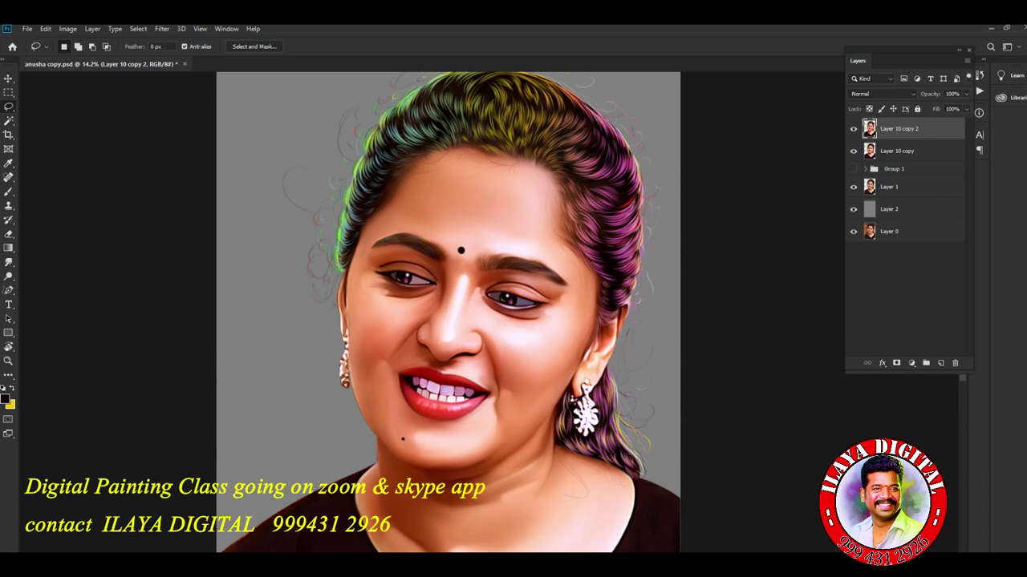
Step: Lasso the cheeks, forehead and chin as one combined selection and feather it with a 100-pixel radius
mouse_move(487, 335)
left_mouse_down()
mouse_move(511, 432)
mouse_move(561, 370)
mouse_move(579, 314)
mouse_move(515, 320)
mouse_move(474, 299)
mouse_move(475, 317)
mouse_move(398, 349)
mouse_move(369, 378)
mouse_move(353, 289)
mouse_move(446, 286)
mouse_move(422, 331)
left_mouse_up()
key("shift")
mouse_move(456, 252)
left_mouse_down()
mouse_move(414, 226)
mouse_move(429, 185)
mouse_move(453, 160)
mouse_move(525, 170)
mouse_move(527, 235)
mouse_move(457, 265)
left_mouse_up()
mouse_move(425, 418)
left_mouse_down()
mouse_move(390, 423)
mouse_move(391, 436)
mouse_move(438, 468)
mouse_move(489, 450)
mouse_move(488, 423)
mouse_move(439, 422)
left_mouse_up()
key("shift")
key("shift+F6")
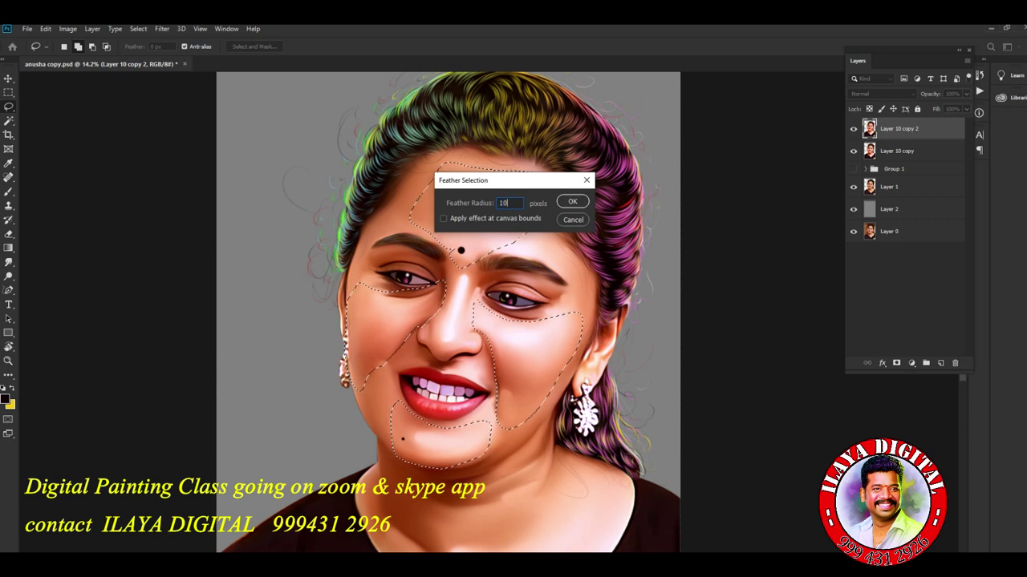
type("100")
key("Return")
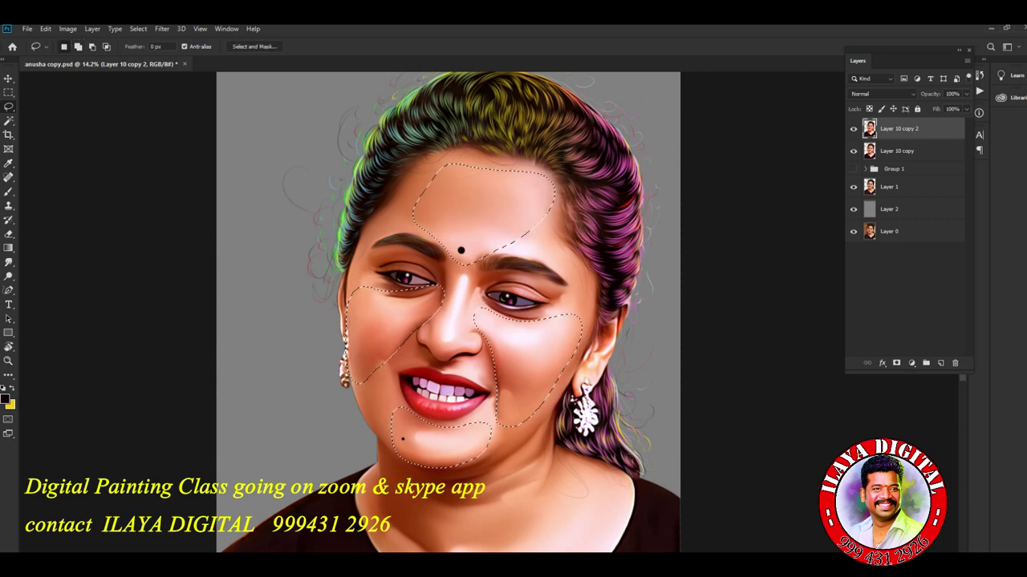
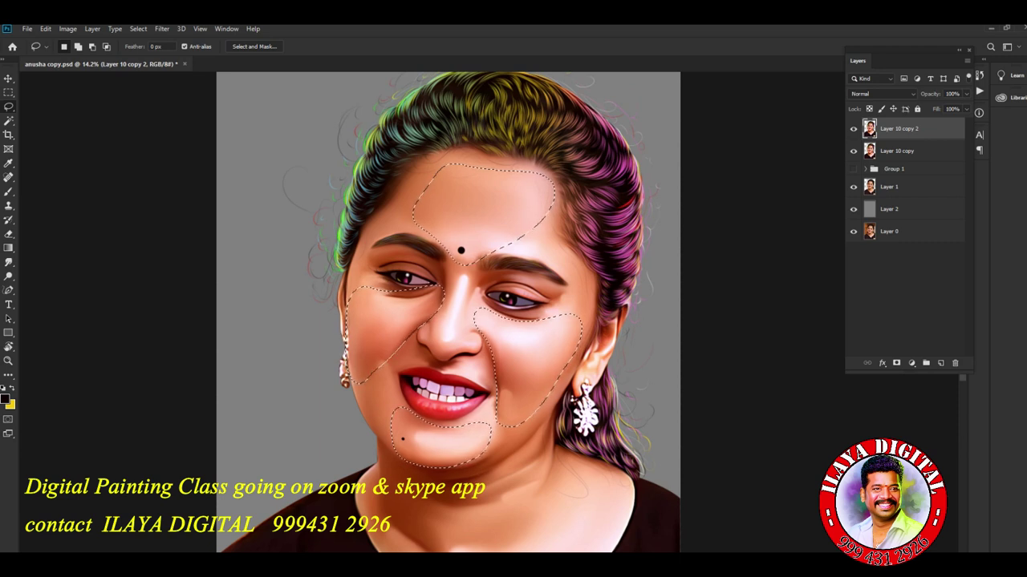
Step: Shift the selected skin toward magenta with Color Balance, covering the midtones and setting the shadows' magenta–green level to -3
key("ctrl+b")
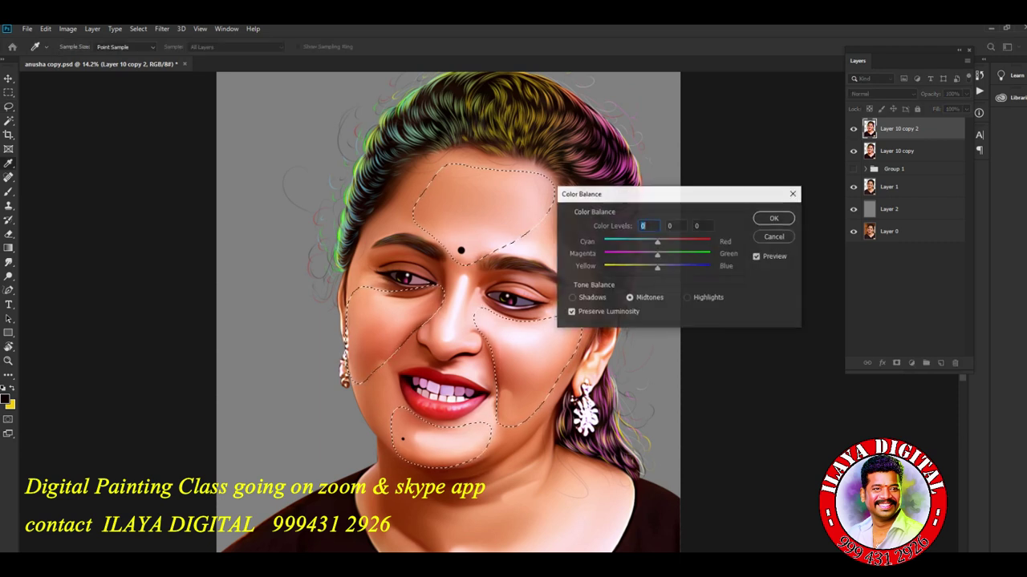
left_click_drag(642, 193, 664, 166)
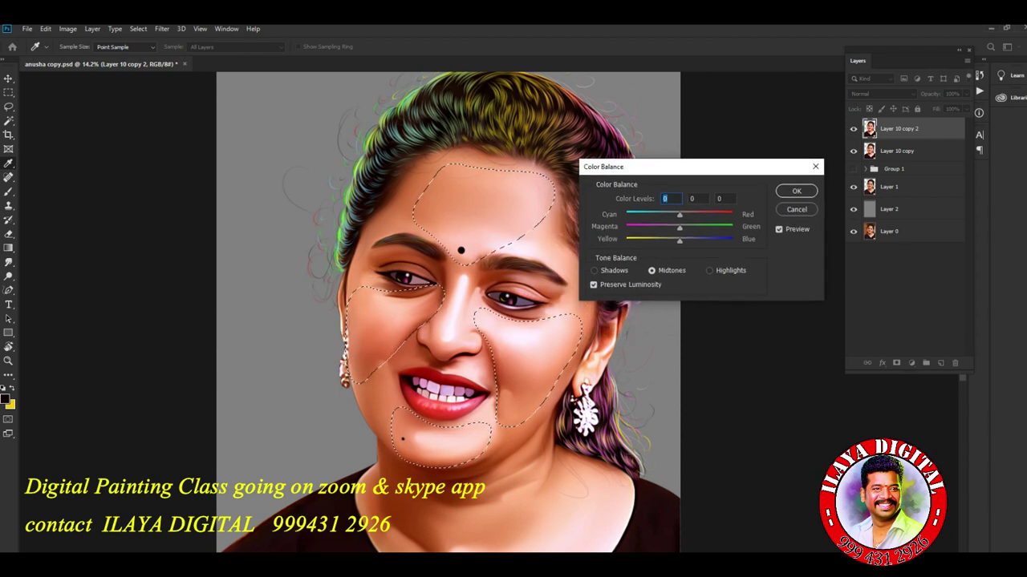
mouse_move(679, 227)
left_mouse_down()
mouse_move(663, 227)
mouse_move(673, 227)
left_mouse_up()
left_click(709, 270)
mouse_move(679, 227)
left_mouse_down()
mouse_move(668, 227)
mouse_move(677, 227)
left_mouse_up()
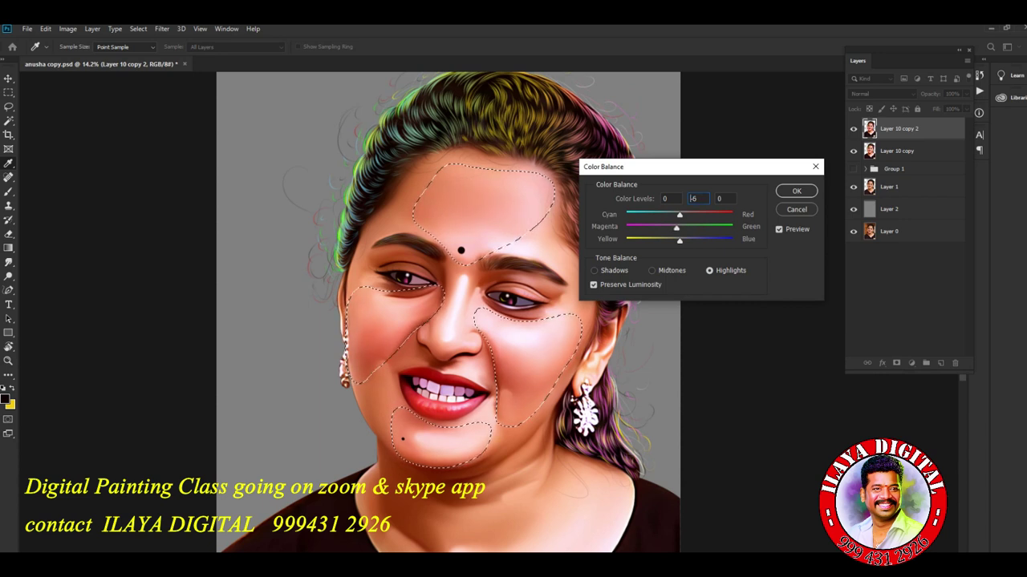
key("ctrl+1")
double_click(693, 198)
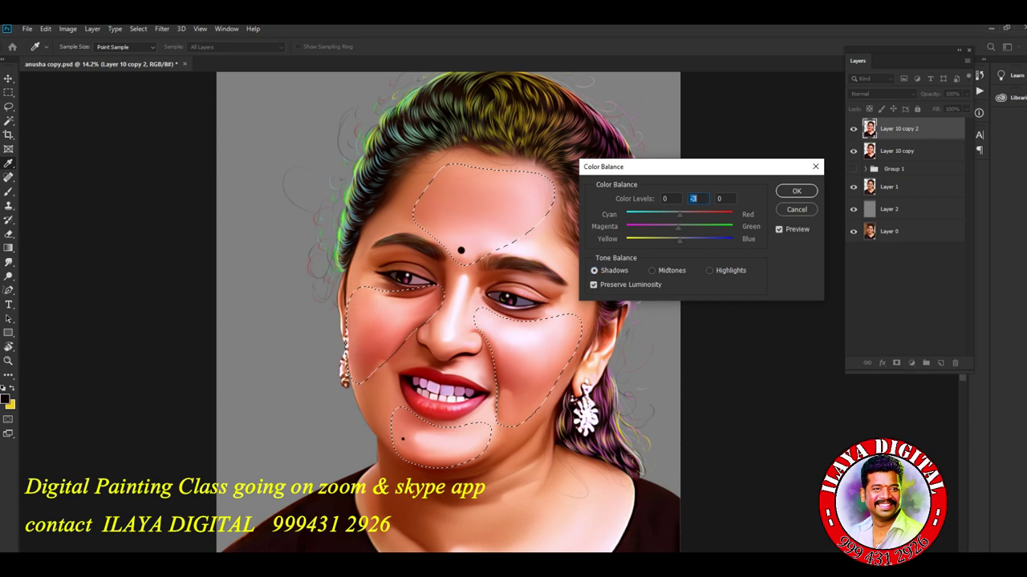
Step: Set the Color Balance highlights' magenta–green level to -11, fine-tune the midtones and apply the adjustment
key("ctrl+3")
key("Up")
key("Up")
key("Up")
key("Up")
key("Up")
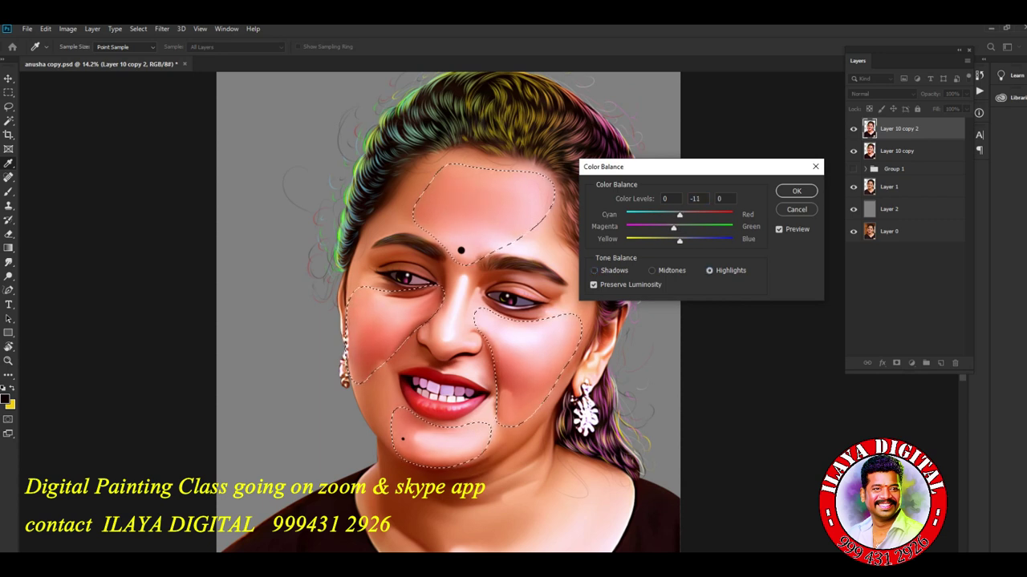
key("ctrl+2")
key("Up")
key("Return")
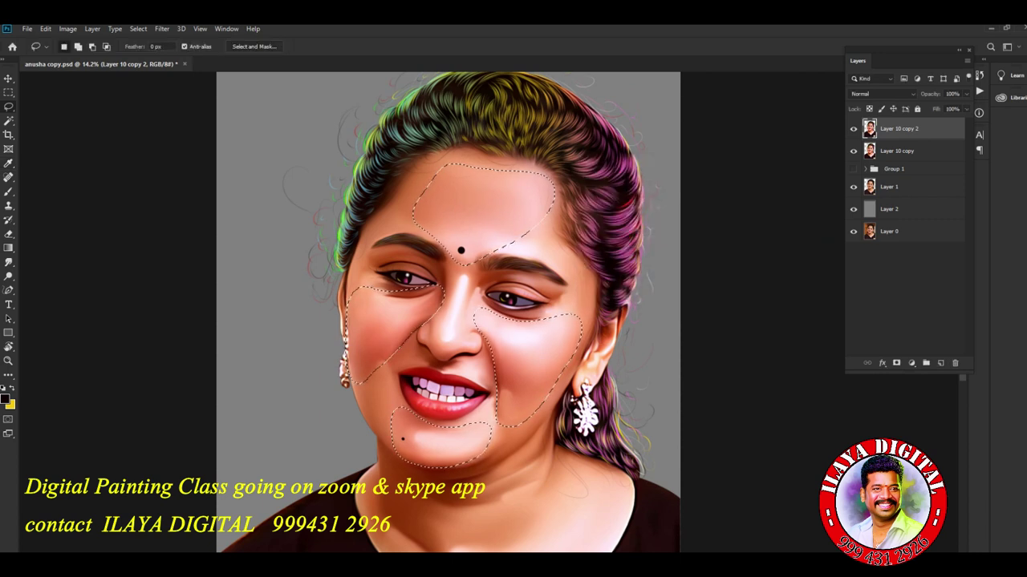
Step: Apply Levels to the selected skin with the Green channel's black input at 11
key("ctrl+l")
left_click(676, 229)
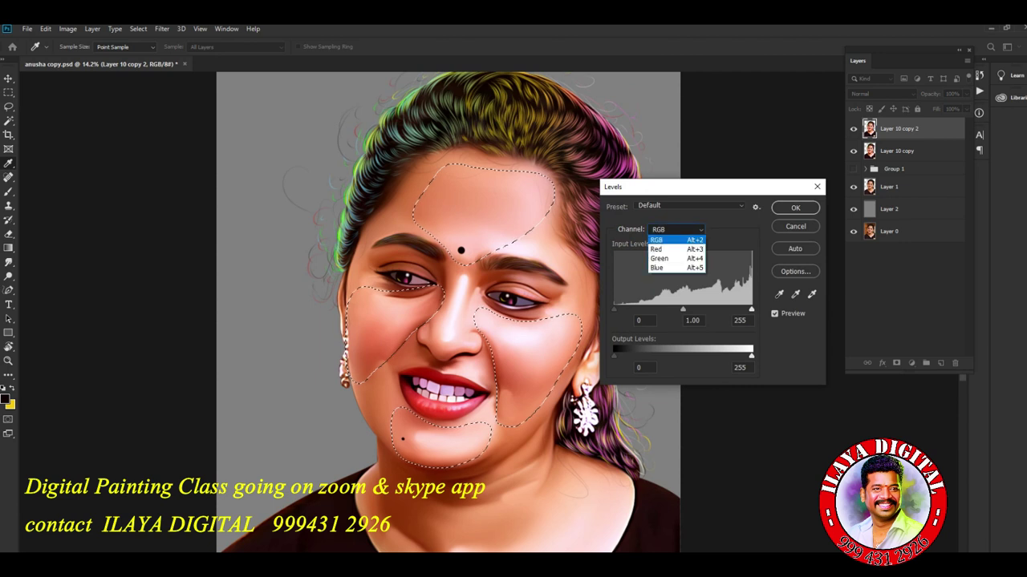
key("Return")
key("Tab")
key("shift+Up")
key("Up")
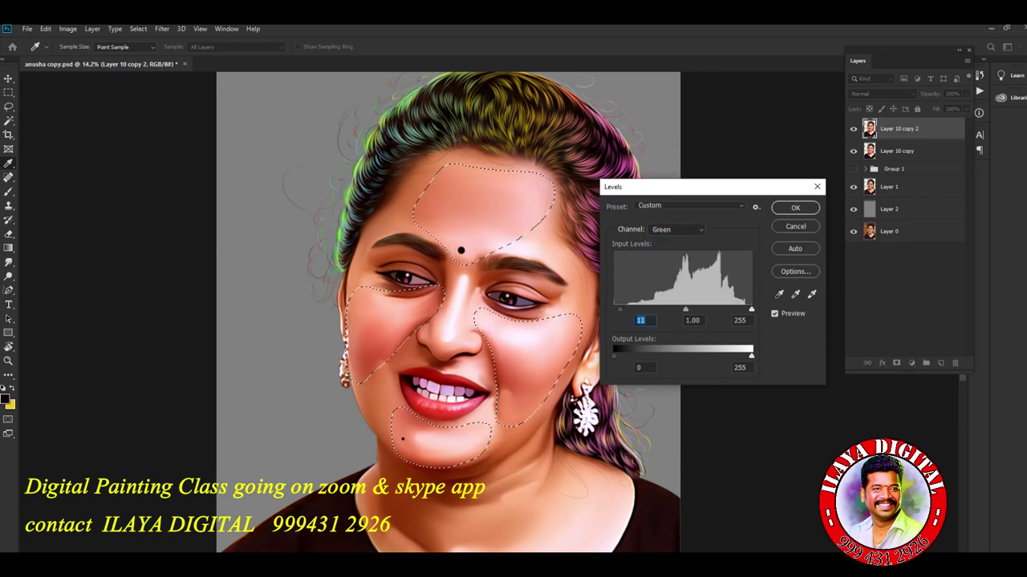
key("Return")
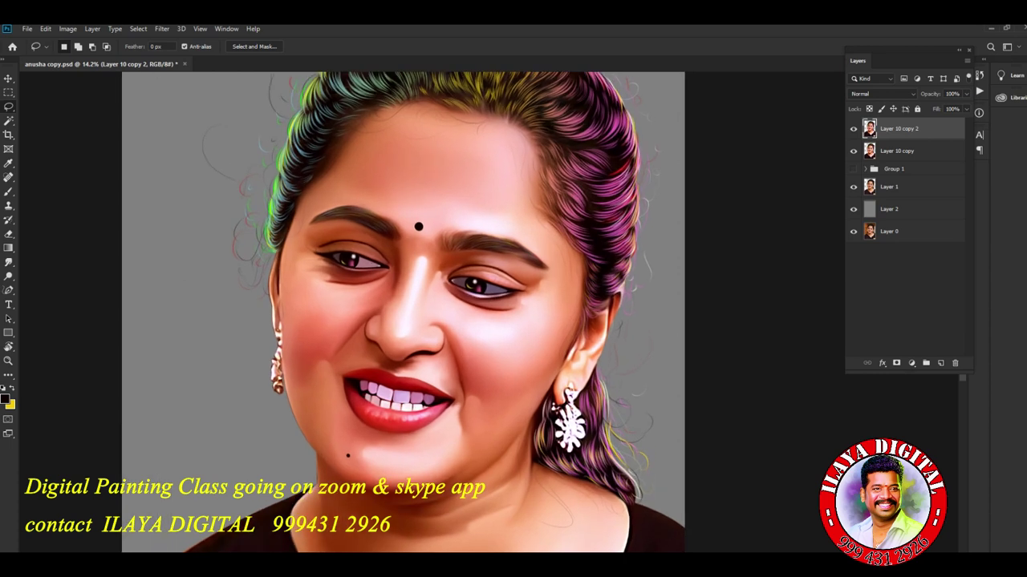
scroll(401, 312, "up", 2)
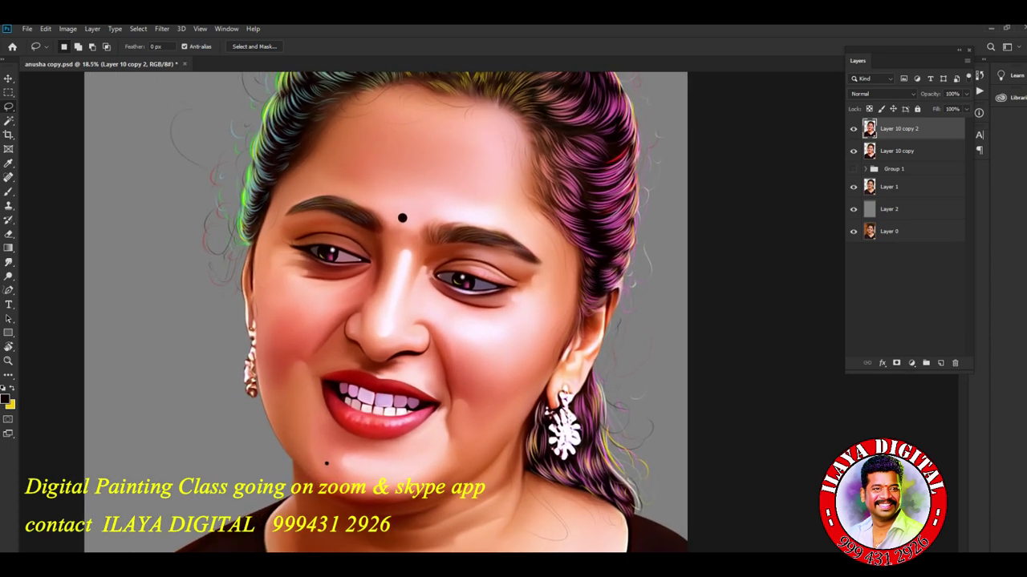
scroll(441, 313, "down", 2)
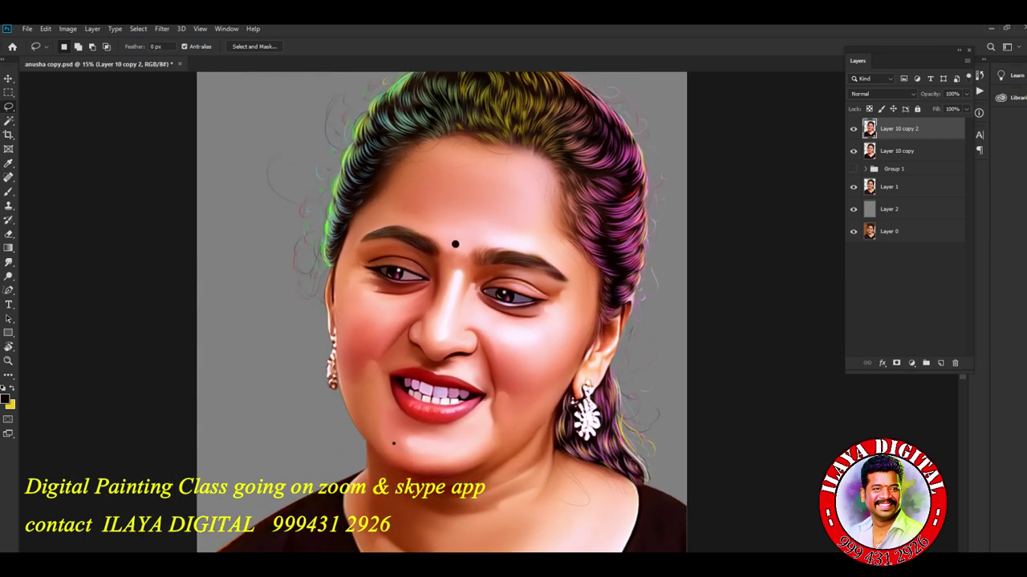
left_click(138, 28)
left_click(152, 135)
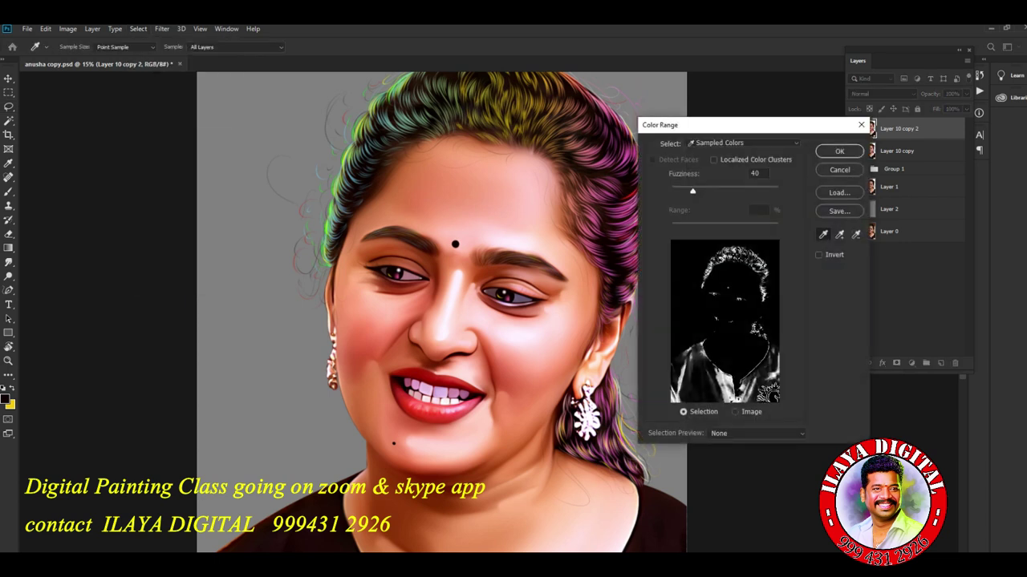
key("Return")
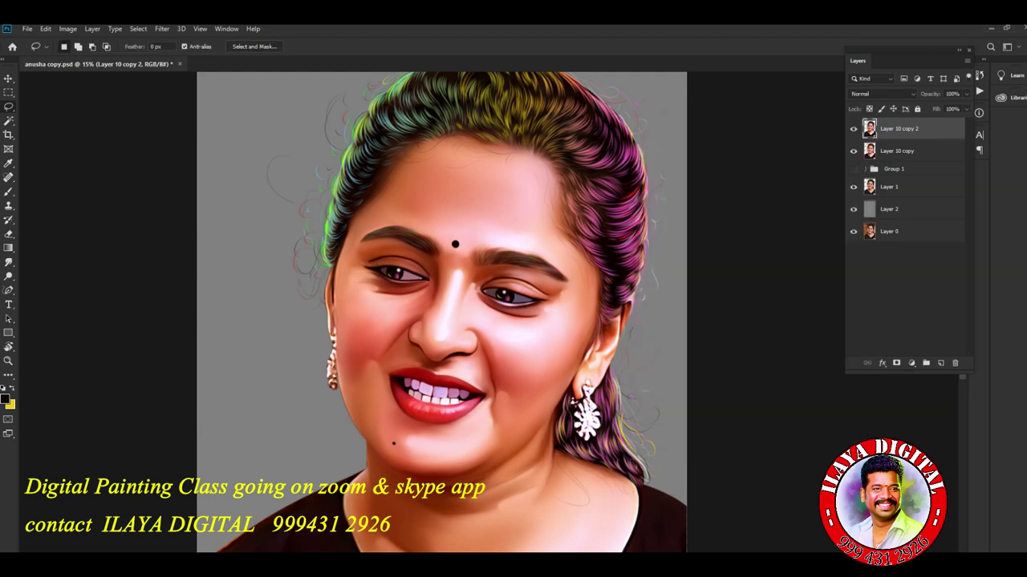
Step: Apply Levels to the whole portrait, raising the RGB black input slightly and setting the Blue channel's white input to 234
key("ctrl+l")
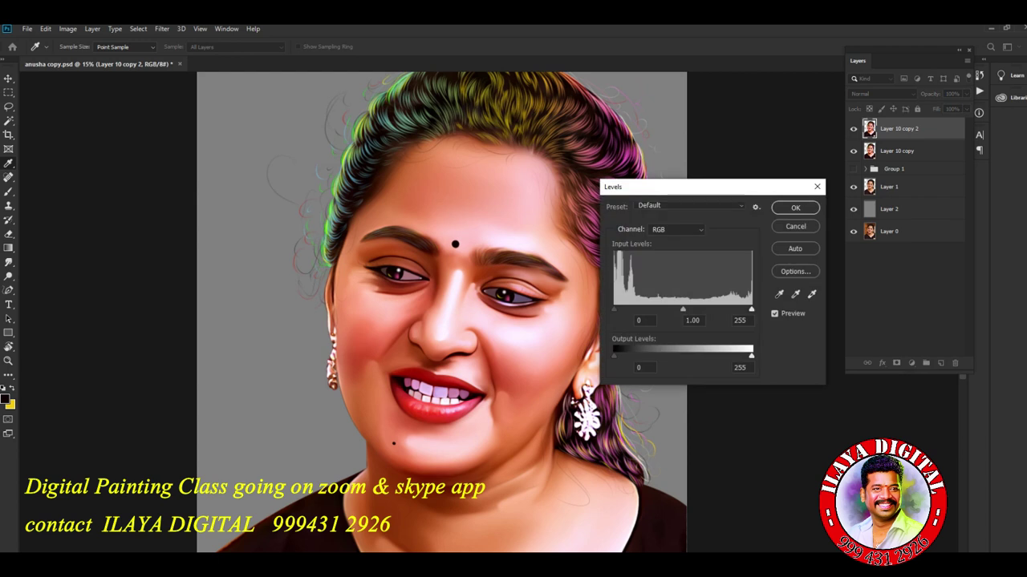
left_click_drag(614, 310, 620, 310)
key("Down")
left_click(677, 229)
left_click(665, 270)
left_click_drag(748, 310, 739, 309)
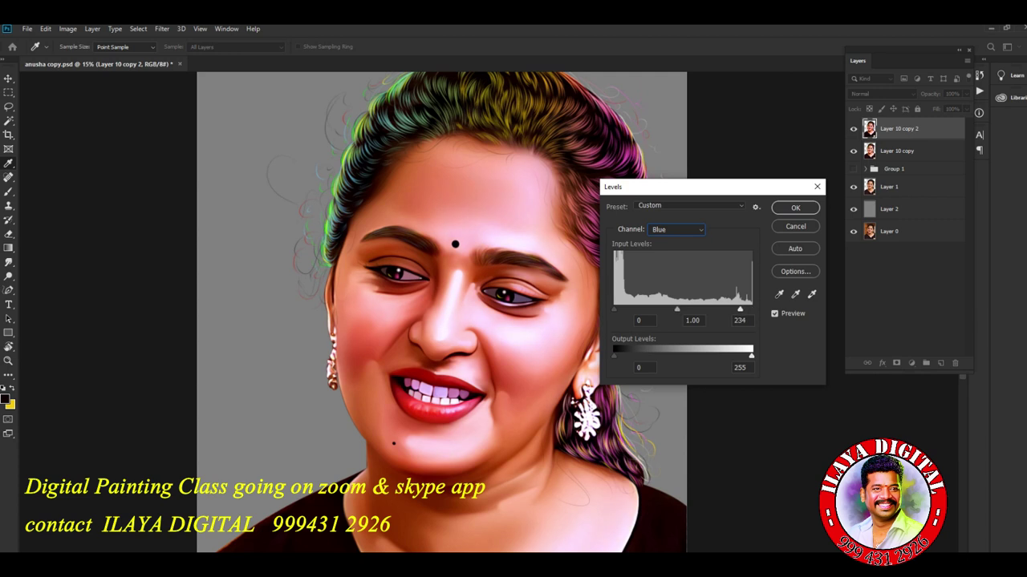
left_click(795, 208)
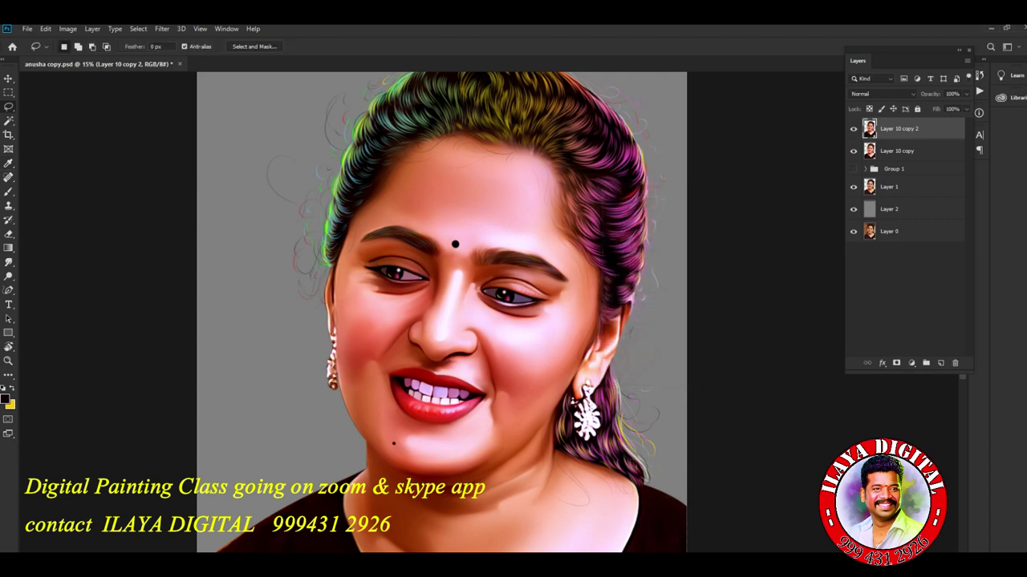
Step: Adjust the whole portrait's Color Balance in the midtones, highlights and shadows, nudging the shadows toward green
key("ctrl+b")
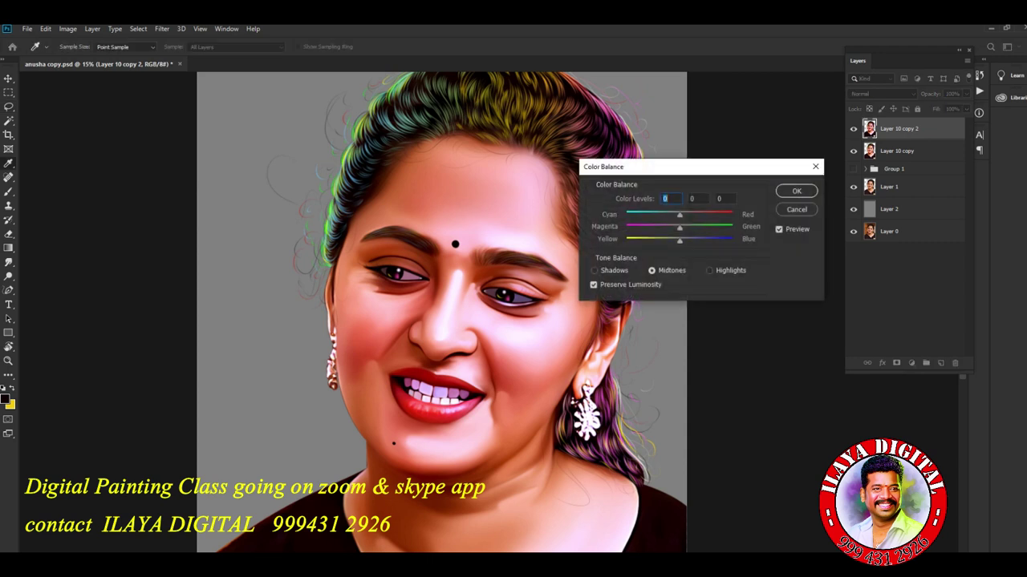
mouse_move(680, 241)
left_mouse_down()
mouse_move(668, 240)
mouse_move(677, 228)
left_mouse_up()
left_click(693, 199)
type("0")
left_click(709, 270)
left_click_drag(694, 241, 691, 241)
left_click(595, 270)
left_click_drag(680, 227, 683, 227)
key("Return")
key("l")
Step: Apply Hue/Saturation to the portrait with the hue at +3 and a raised saturation
key("ctrl+u")
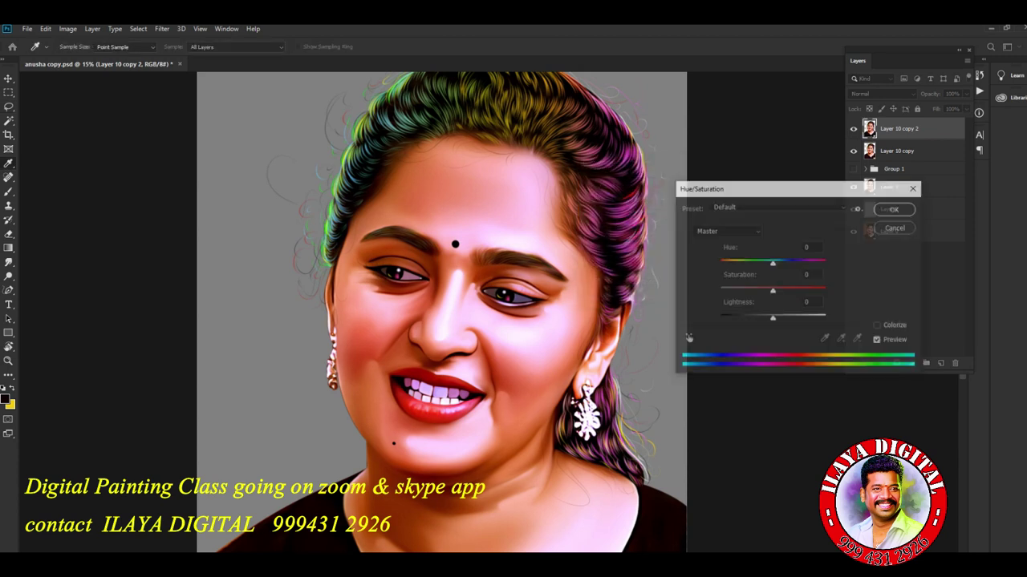
key("Up")
key("Up")
key("Up")
key("Up")
key("Up")
key("Up")
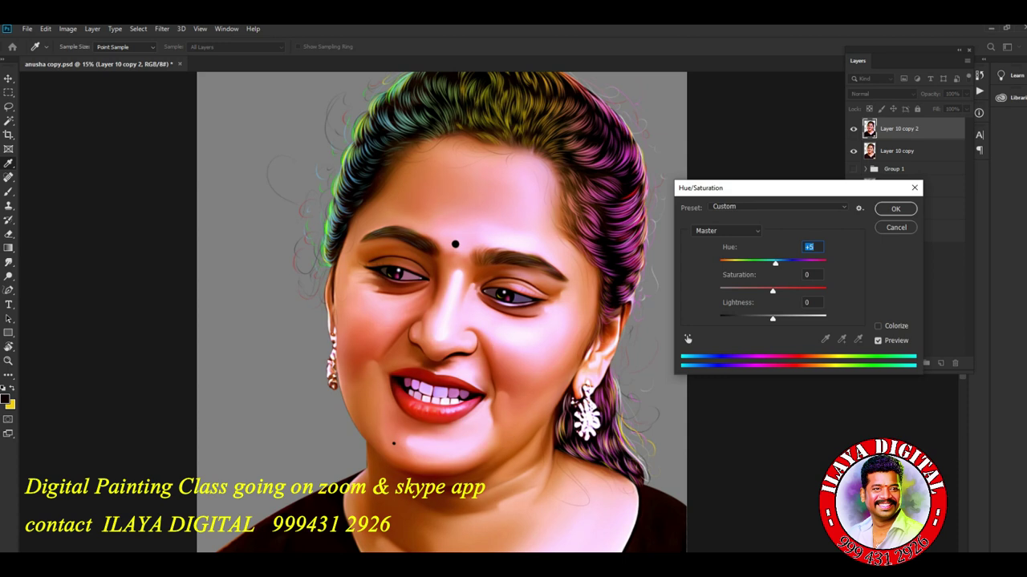
type("3")
key("Tab")
key("shift+Up")
key("Return")
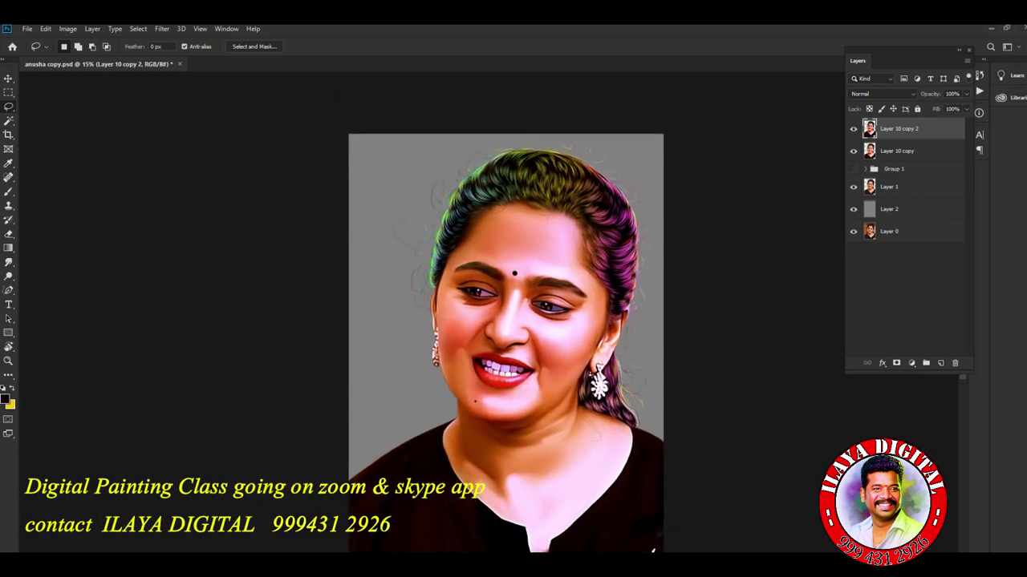
Step: Lasso the purple-haired right side of the portrait with its background and feather the selection by 100 pixels
scroll(446, 312, "down", 2)
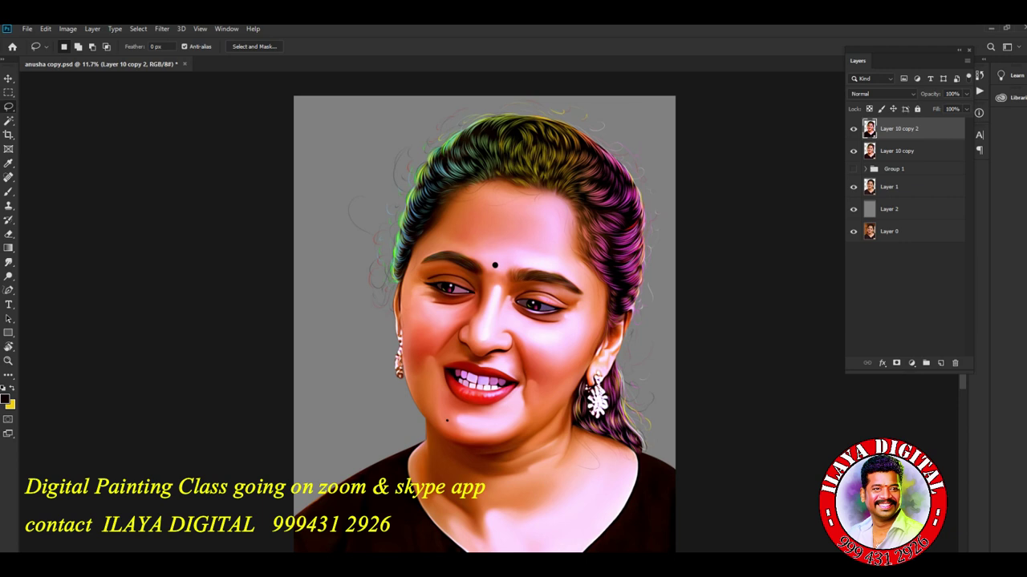
mouse_move(584, 289)
left_mouse_down()
mouse_move(585, 200)
mouse_move(550, 81)
mouse_move(704, 335)
mouse_move(693, 446)
mouse_move(706, 506)
mouse_move(634, 541)
mouse_move(507, 523)
mouse_move(502, 454)
mouse_move(547, 374)
mouse_move(586, 341)
mouse_move(585, 289)
left_mouse_up()
key("shift")
key("shift+F6")
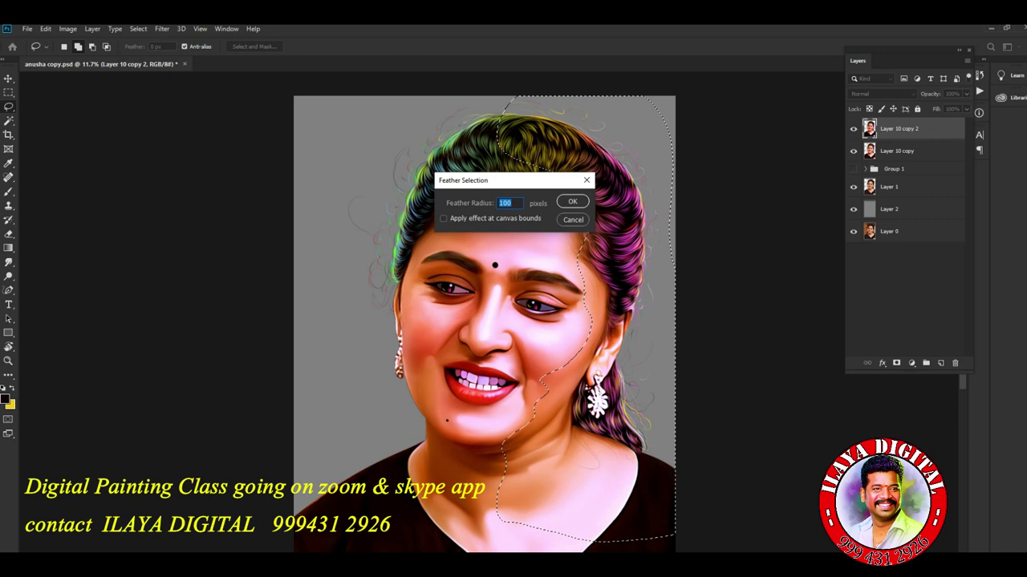
key("Return")
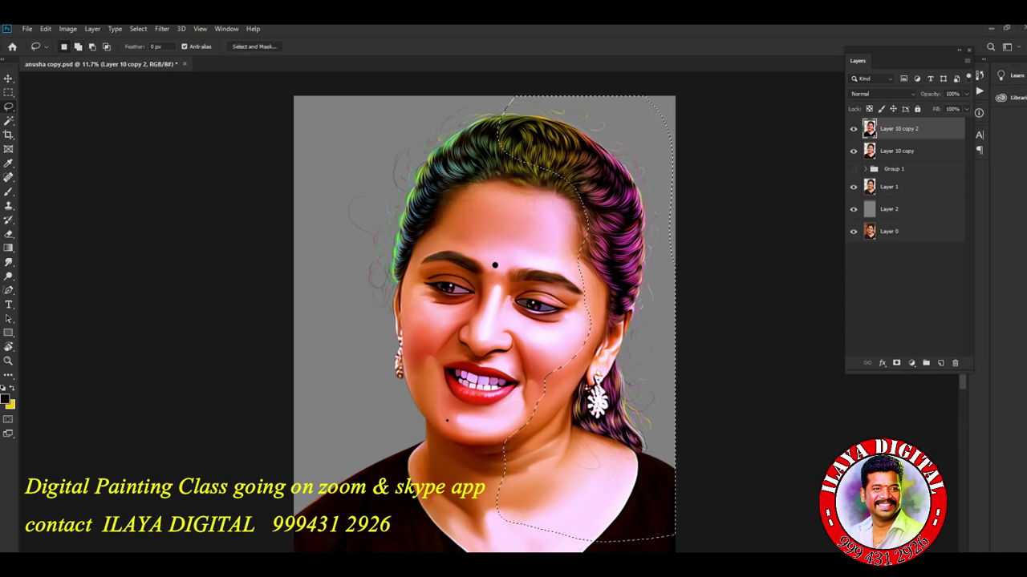
Step: Tint the selected side bluer with Color Balance, setting blue to +60 for midtones and +45 for highlights, and deselect
key("ctrl+b")
left_click_drag(681, 240, 719, 240)
left_click_drag(642, 166, 753, 174)
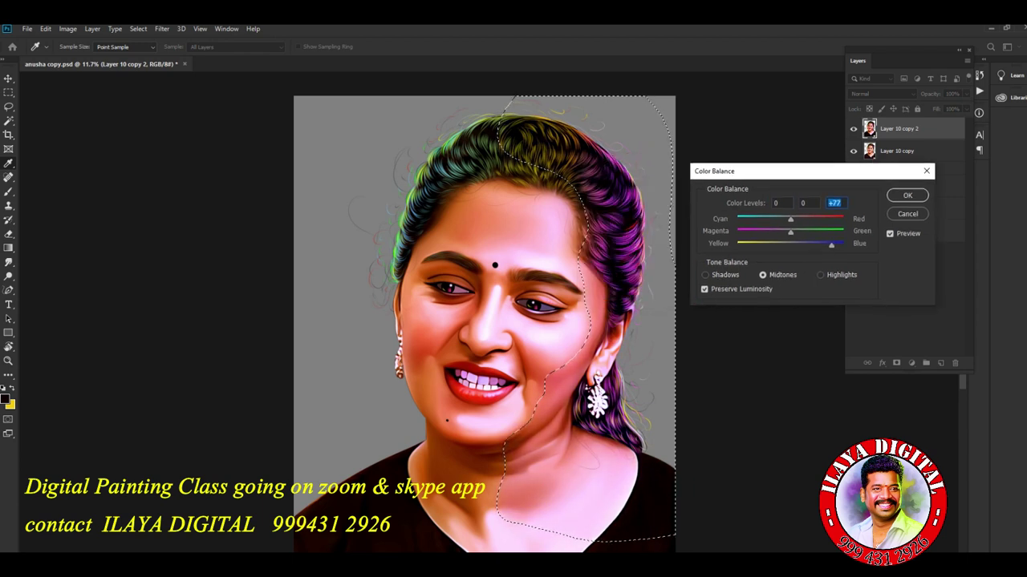
type("19")
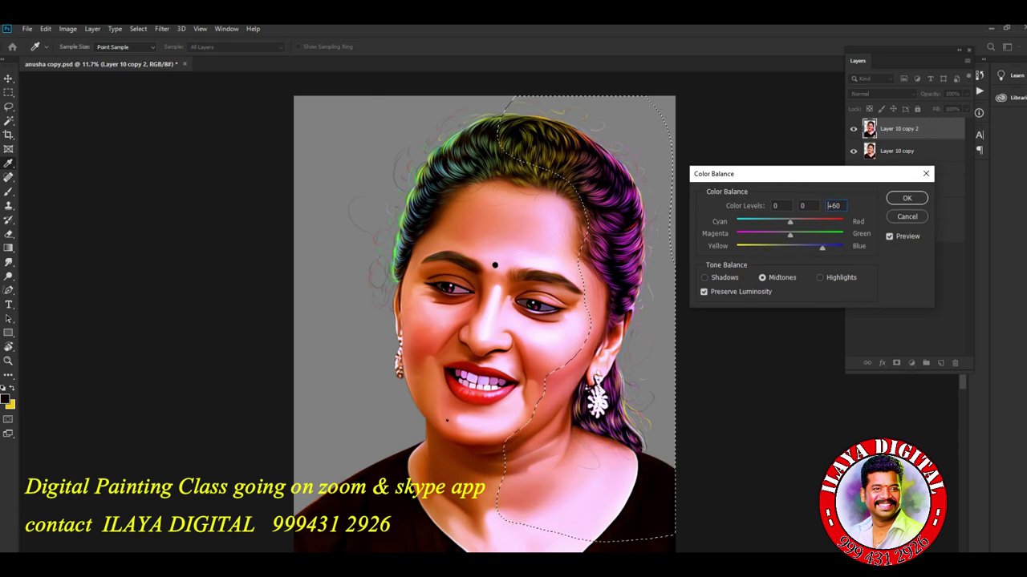
key("alt+h")
left_click_drag(789, 247, 822, 247)
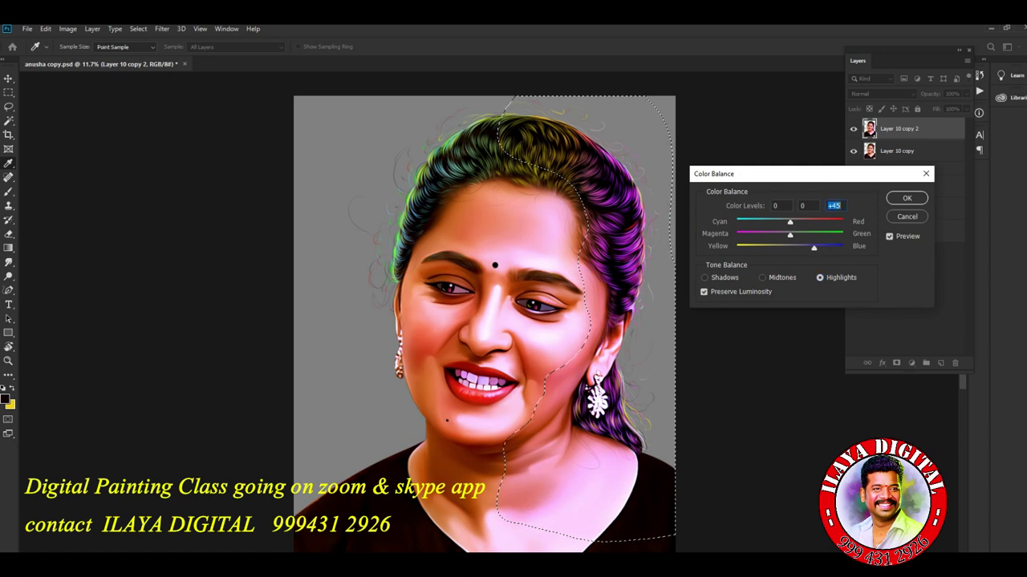
key("Return")
key("ctrl+d")
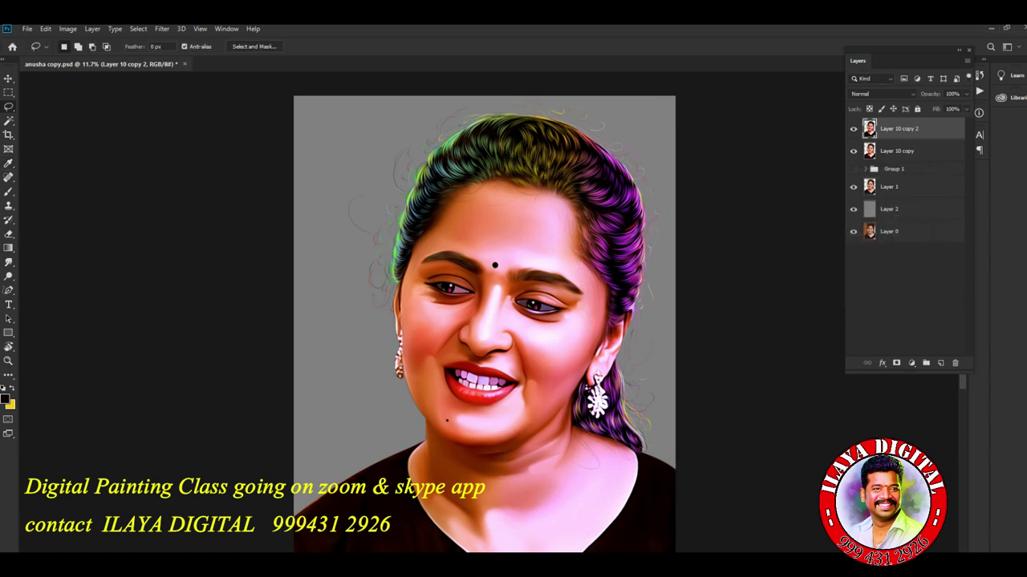
Step: Lasso the green-haired left side of the portrait with its background and feather the selection by 100 pixels
mouse_move(481, 174)
left_mouse_down()
mouse_move(585, 112)
mouse_move(314, 373)
mouse_move(298, 470)
mouse_move(457, 514)
mouse_move(473, 437)
mouse_move(438, 378)
mouse_move(447, 341)
mouse_move(433, 303)
mouse_move(454, 257)
mouse_move(522, 210)
mouse_move(503, 167)
left_mouse_up()
key("shift+F6")
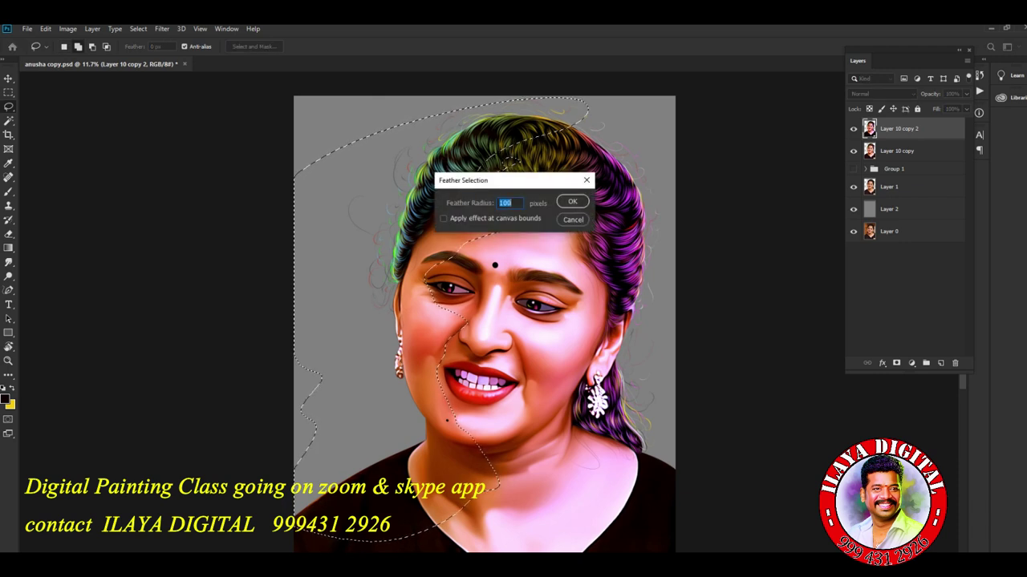
key("Return")
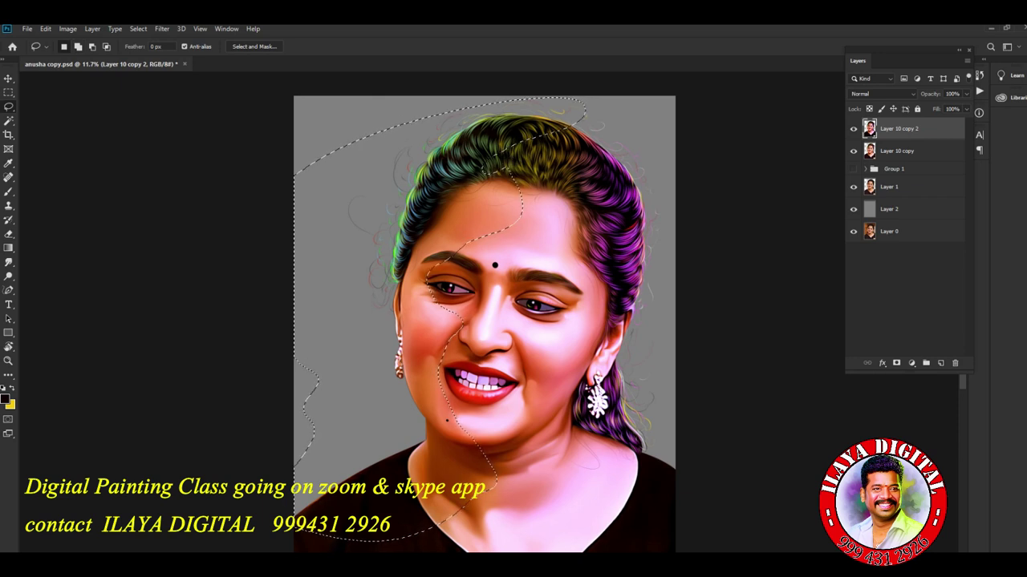
Step: Apply Color Balance highlights of +2, +6 and -11 to the selected green-haired side and feather the selection again
key("ctrl+b")
mouse_move(790, 234)
left_mouse_down()
mouse_move(806, 234)
mouse_move(776, 248)
mouse_move(798, 234)
mouse_move(784, 248)
mouse_move(794, 234)
mouse_move(769, 222)
mouse_move(791, 222)
left_mouse_up()
left_click(819, 277)
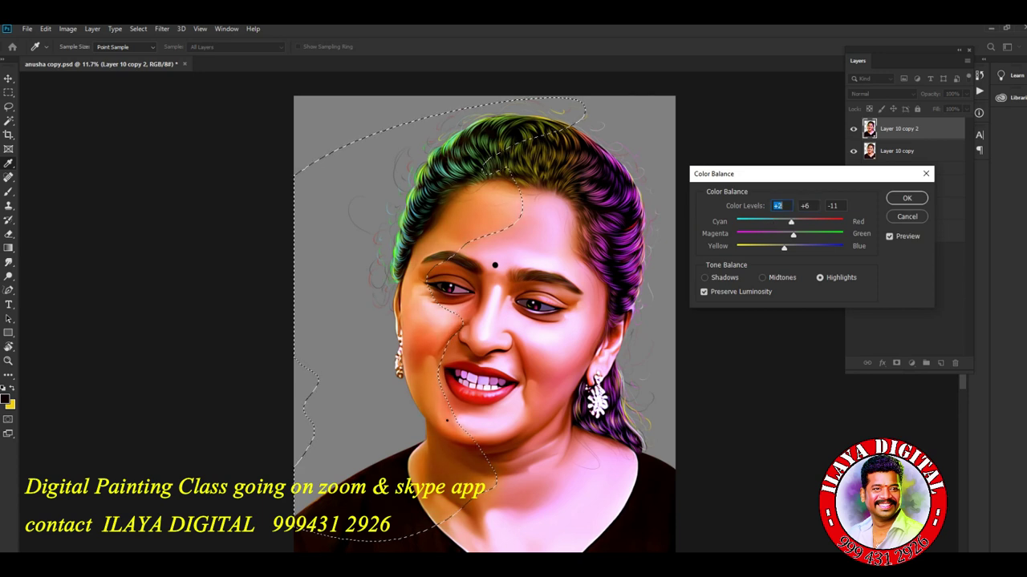
key("Return")
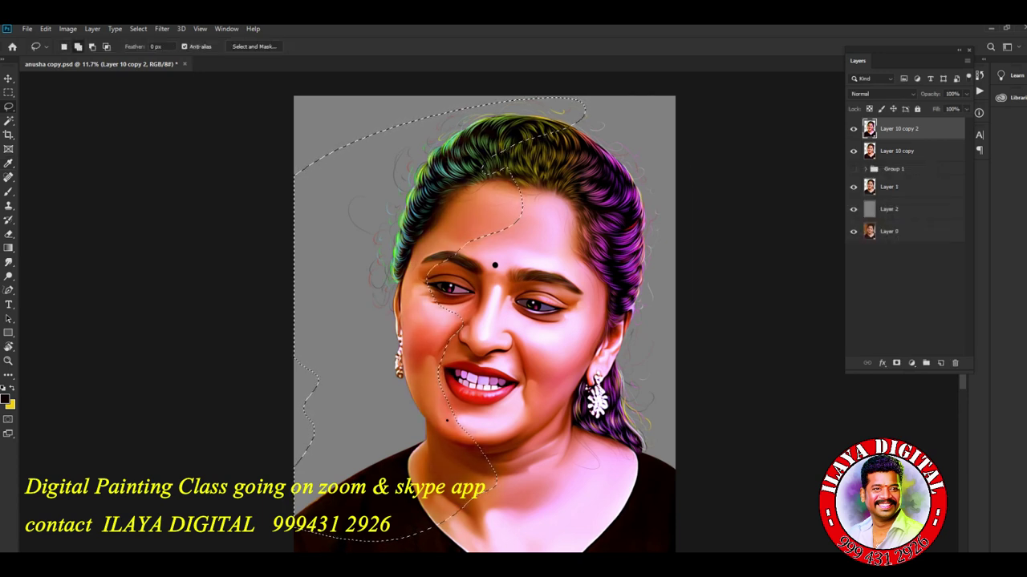
key("shift+F6")
key("Return")
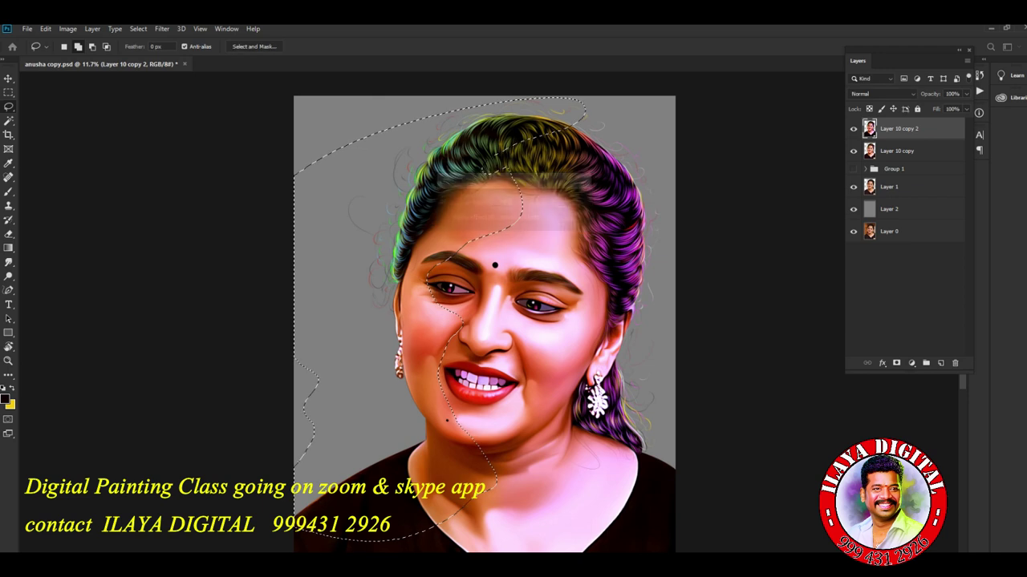
Step: Apply Color Balance highlights of -7, +12 and -20 to the selected green-haired side and deselect
key("ctrl+b")
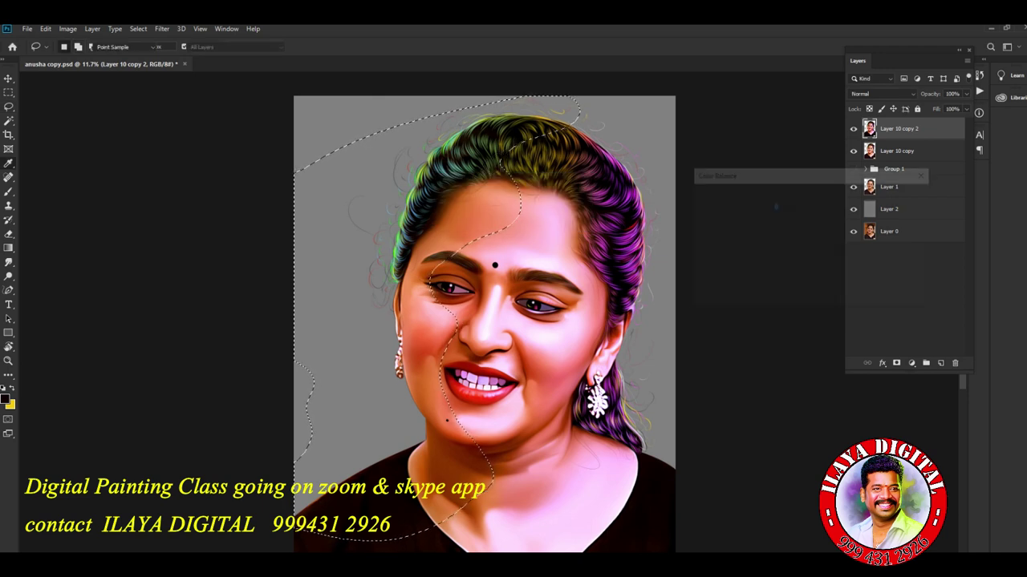
left_click(819, 278)
mouse_move(790, 247)
left_mouse_down()
mouse_move(779, 247)
mouse_move(796, 235)
left_mouse_up()
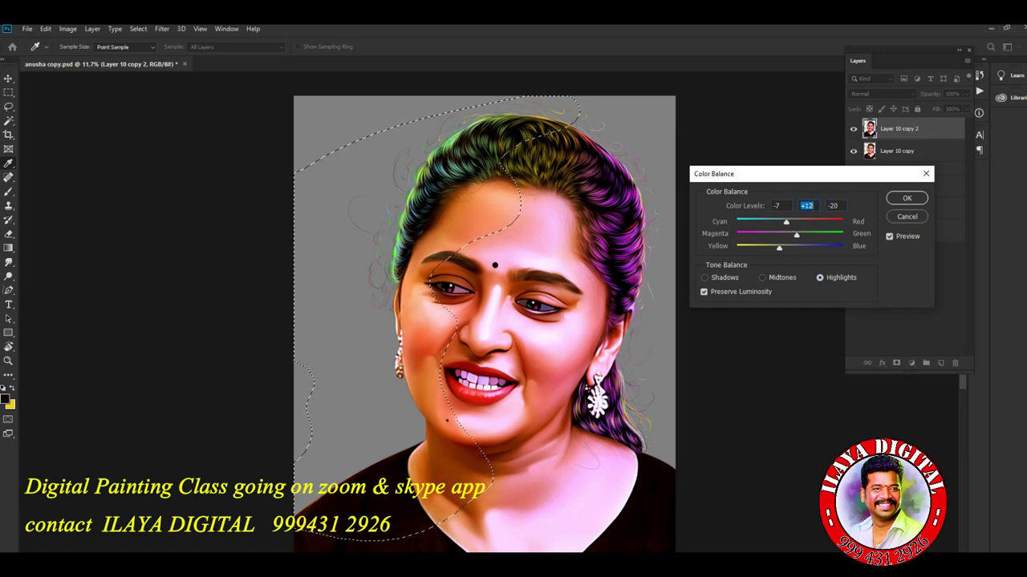
key("Return")
key("ctrl+d")
Step: Lasso the crown of the hair with the background above it and feather the selection by 150 pixels
mouse_move(497, 155)
left_mouse_down()
mouse_move(461, 173)
mouse_move(618, 105)
mouse_move(674, 240)
mouse_move(602, 183)
mouse_move(497, 157)
left_mouse_up()
key("shift+F6")
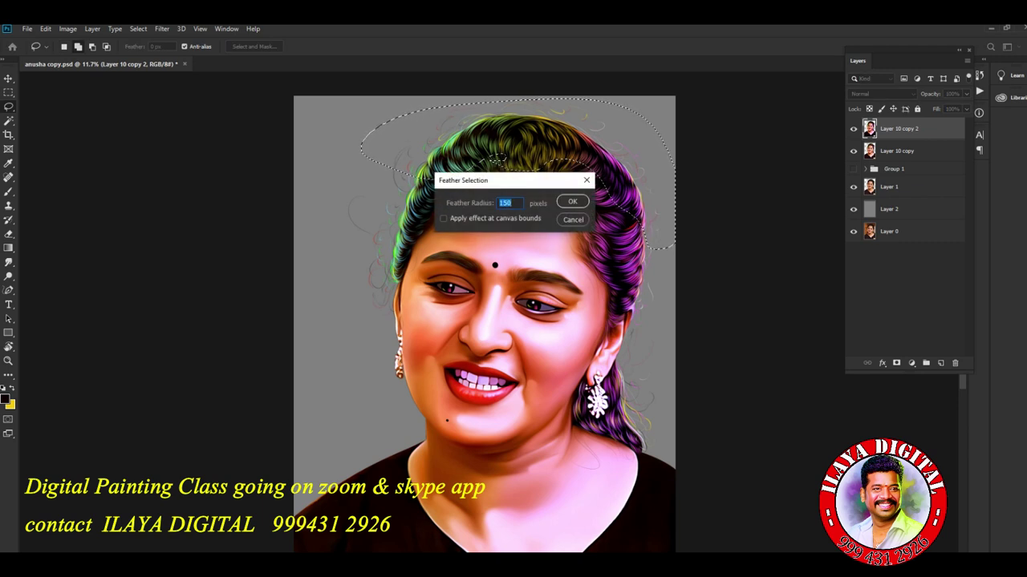
key("Return")
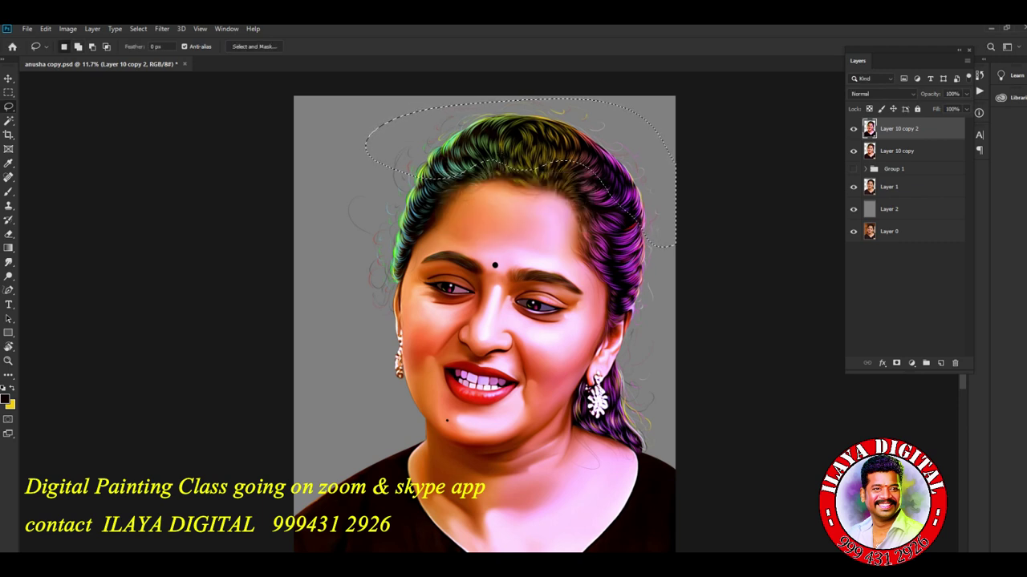
Step: Recolour the selected crown of the hair with Hue/Saturation at a hue of +110 and deselect
key("ctrl+u")
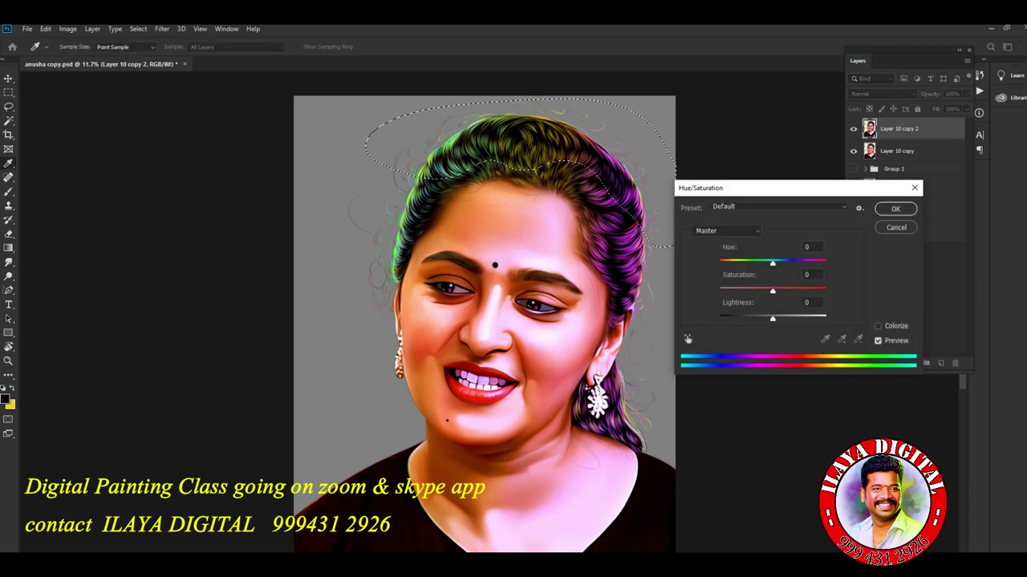
left_click_drag(772, 263, 815, 263)
key("Up")
key("Up")
key("Up")
key("shift+Down")
key("shift+Down")
key("Down")
key("Down")
key("Down")
key("Down")
key("Down")
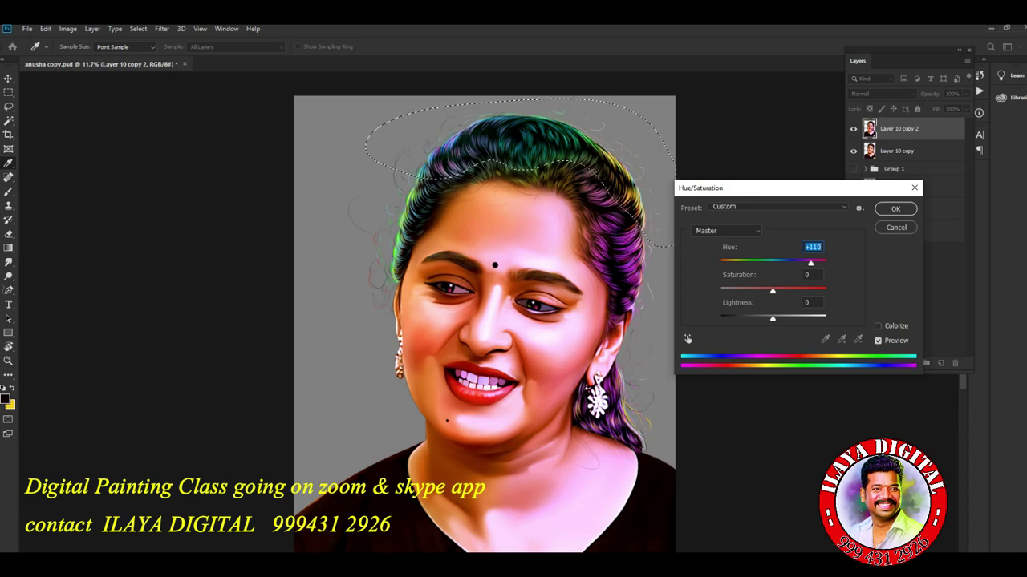
key("Tab")
key("Return")
key("ctrl+d")
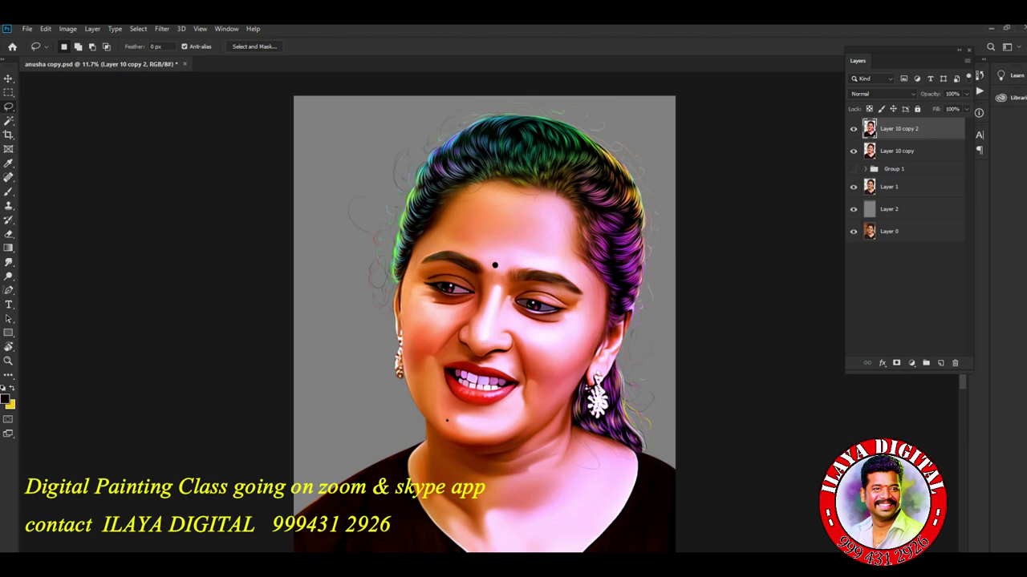
Step: Shift the midtones of the whole portrait layer slightly toward magenta with Color Balance
key("ctrl+b")
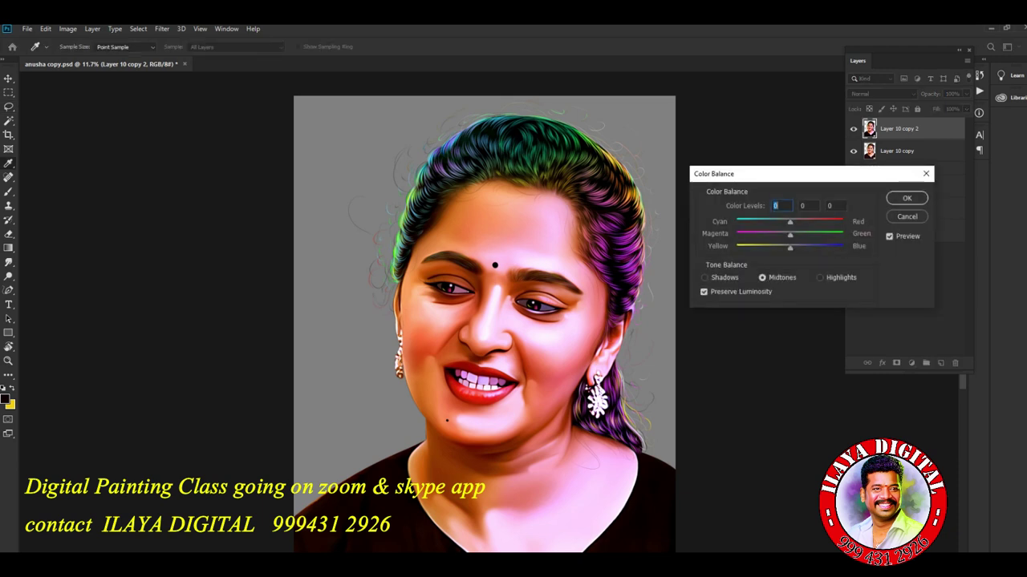
left_click_drag(790, 247, 787, 235)
left_click(906, 198)
Step: Deepen the dark tones of the portrait layer with Levels, setting the black input level to 17
key("ctrl+l")
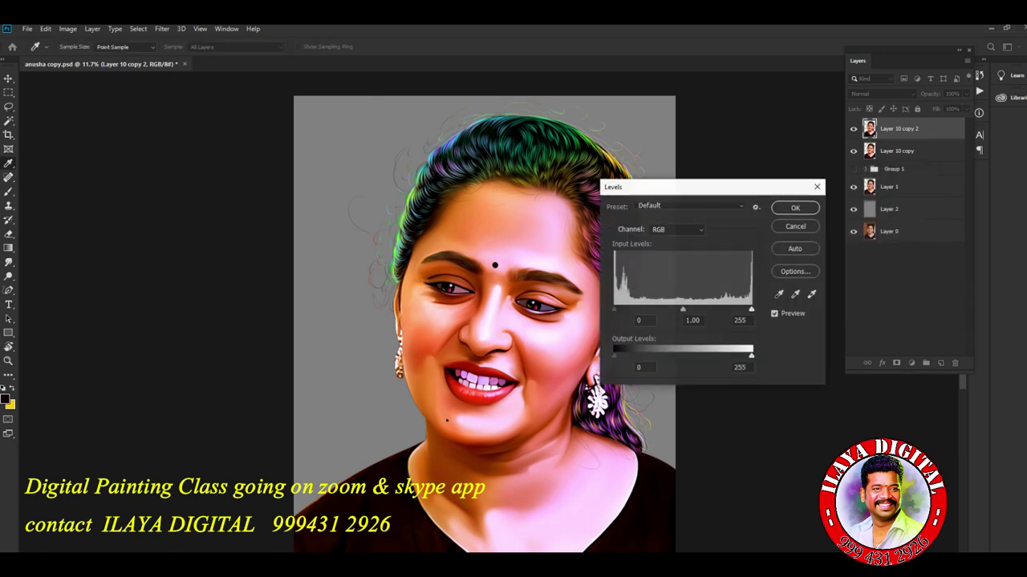
type("17")
left_click(640, 320)
key("Return")
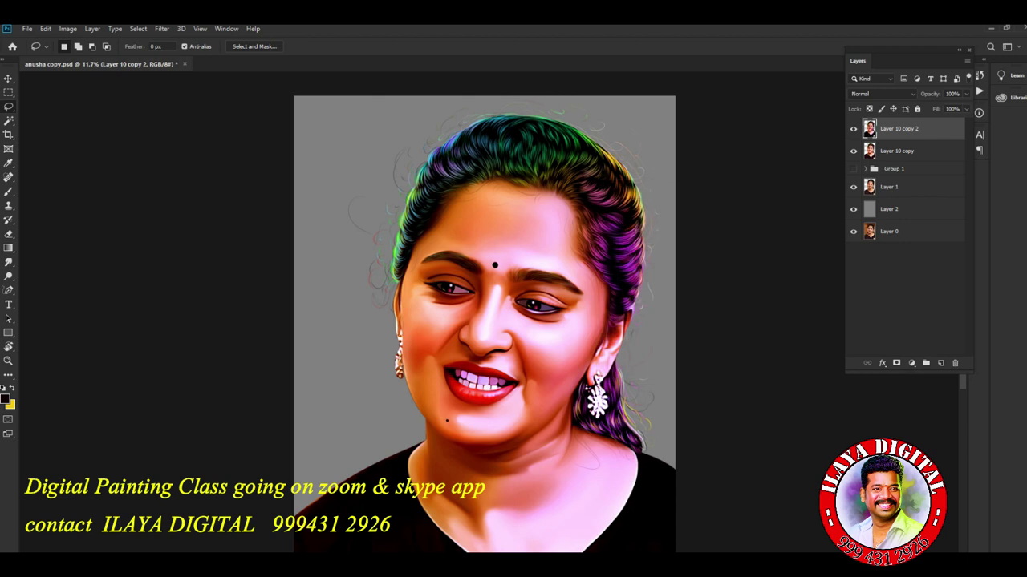
scroll(489, 313, "down", 1, "alt")
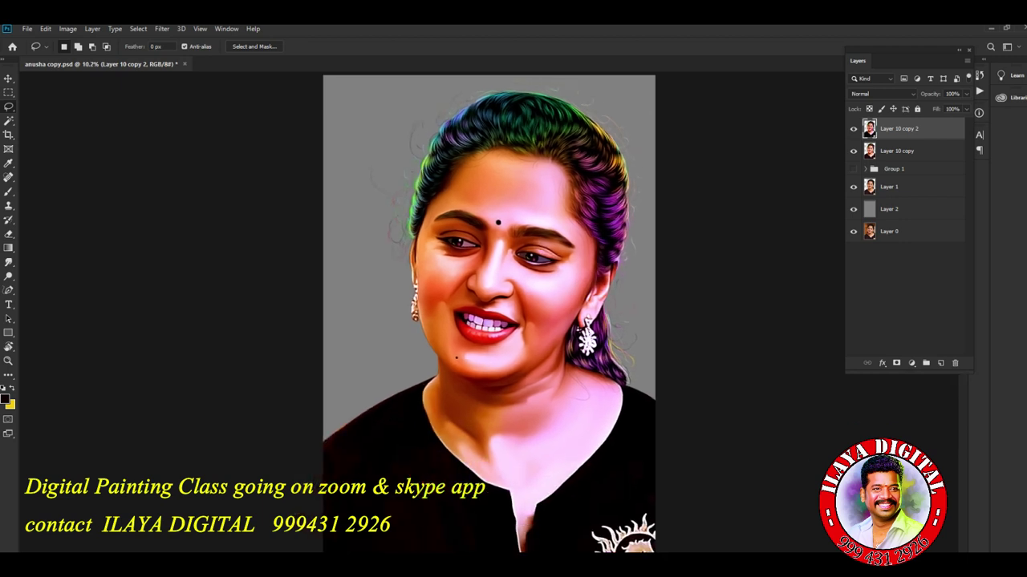
key("alt+i")
key("Down")
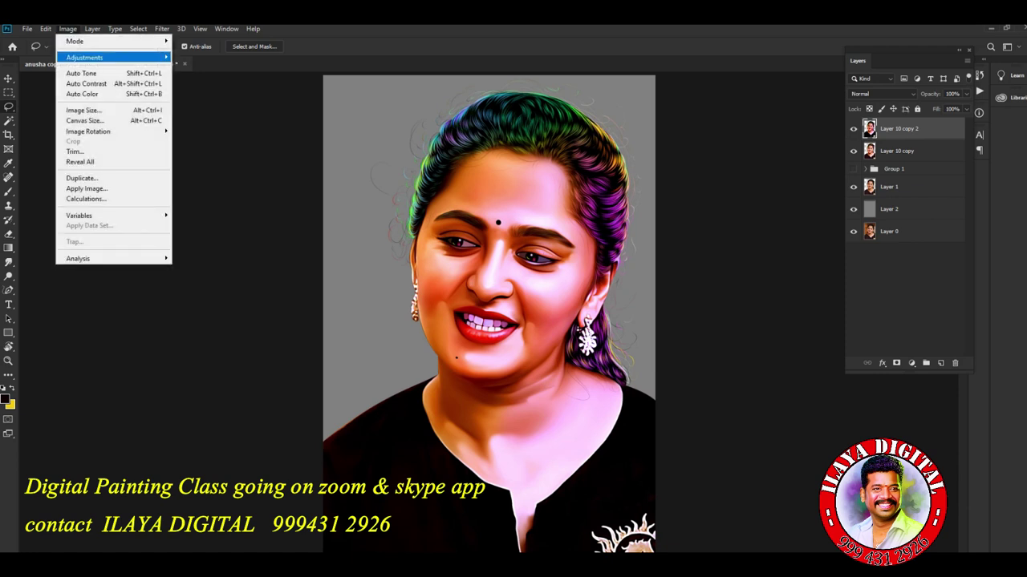
key("Right")
key("Return")
key("Tab")
key("shift+Up")
key("shift+Up")
key("shift+Down")
key("shift+Down")
key("shift+Tab")
key("shift+Up")
key("shift+Up")
key("Up")
key("Up")
key("Up")
key("Up")
key("Up")
key("Up")
key("Up")
key("Up")
key("shift+Down")
key("Down")
key("Down")
key("Down")
key("Down")
key("Down")
key("Down")
key("Down")
key("Down")
key("Down")
key("Down")
key("Down")
key("Down")
key("Down")
key("Escape")
key("l")
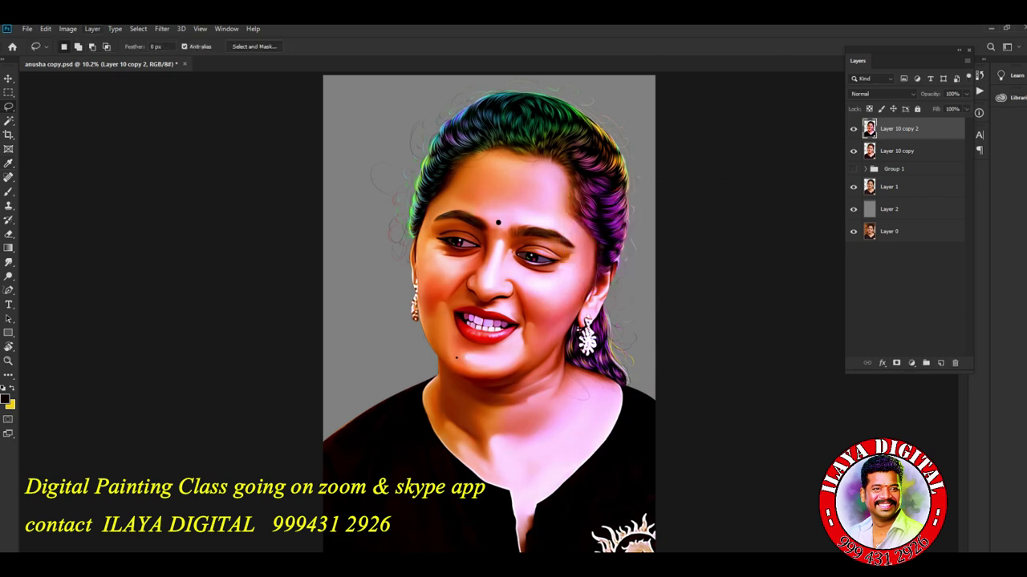
Step: Boost the portrait layer's color intensity slightly above 100 with Match Color and apply it
left_click(67, 28)
mouse_move(84, 57)
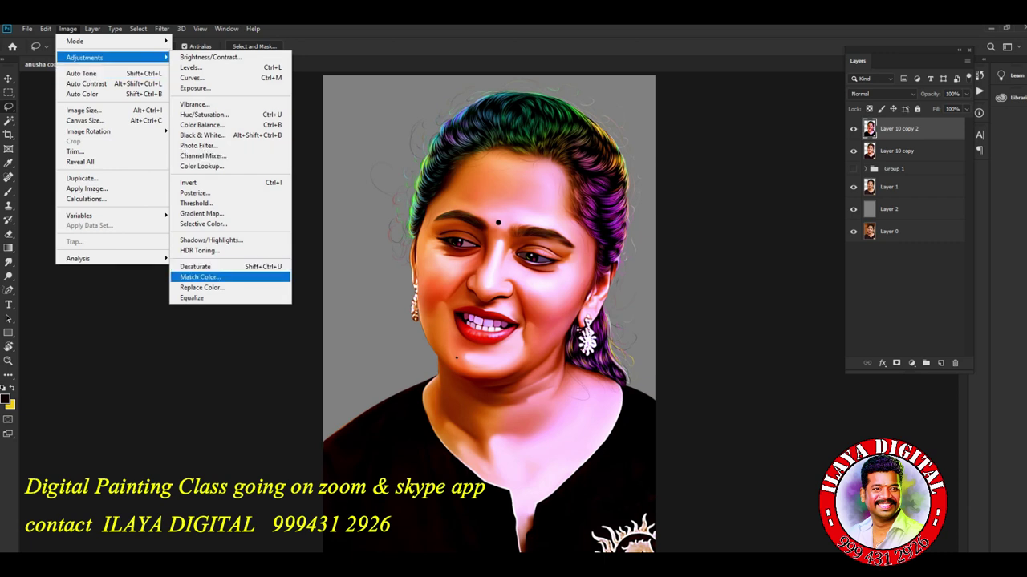
left_click(199, 277)
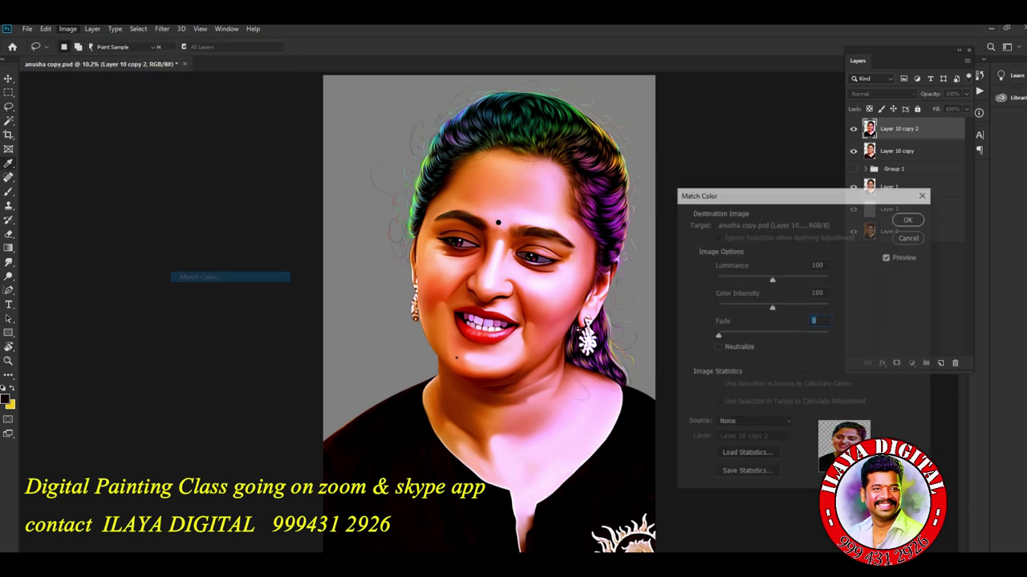
key("shift+Tab")
key("shift+Up")
key("shift+Up")
key("Up")
key("Up")
key("Up")
key("Up")
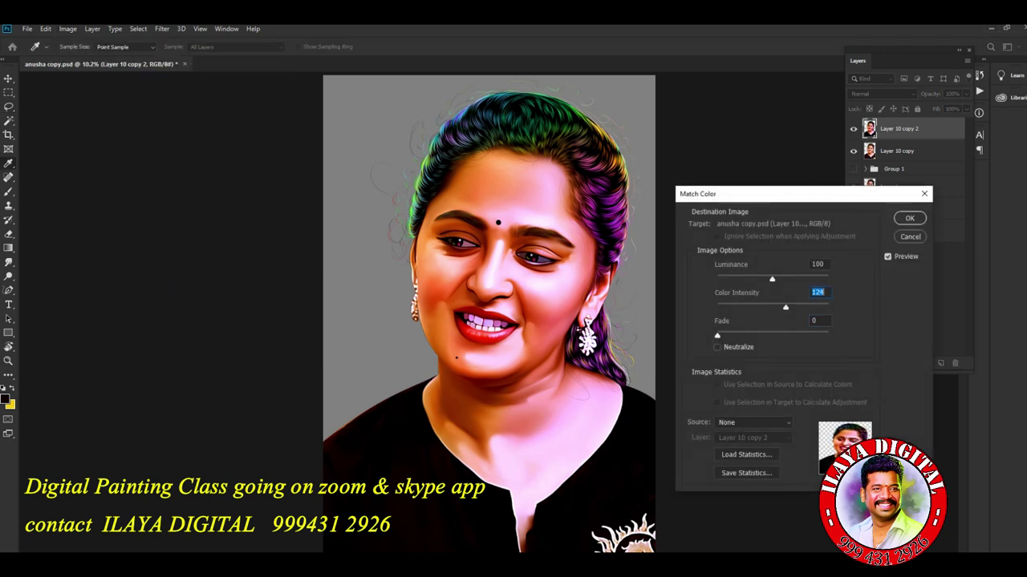
key("shift+Down")
key("Down")
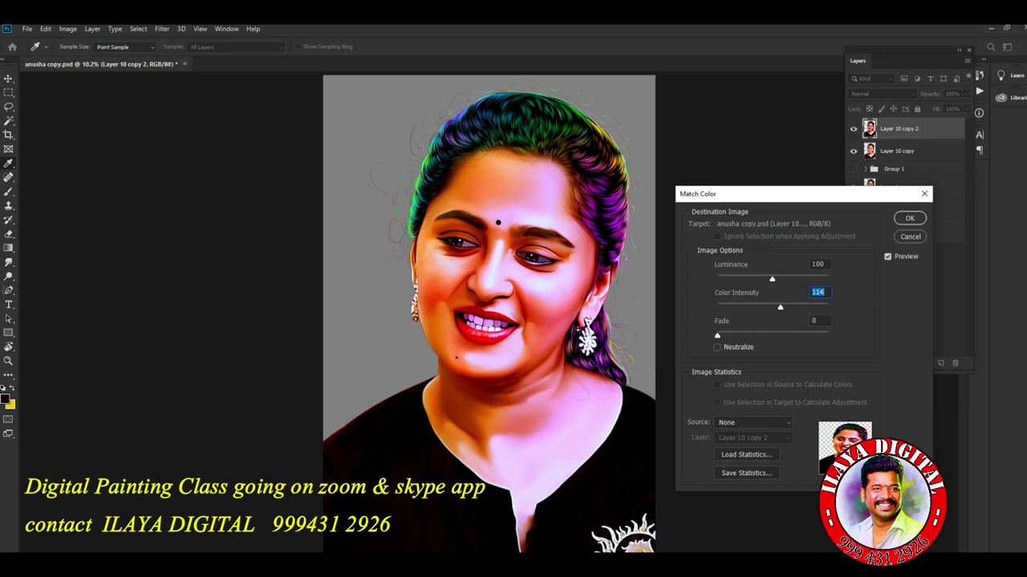
key("Down")
key("Down")
key("Down")
key("Down")
key("Down")
key("Down")
key("Return")
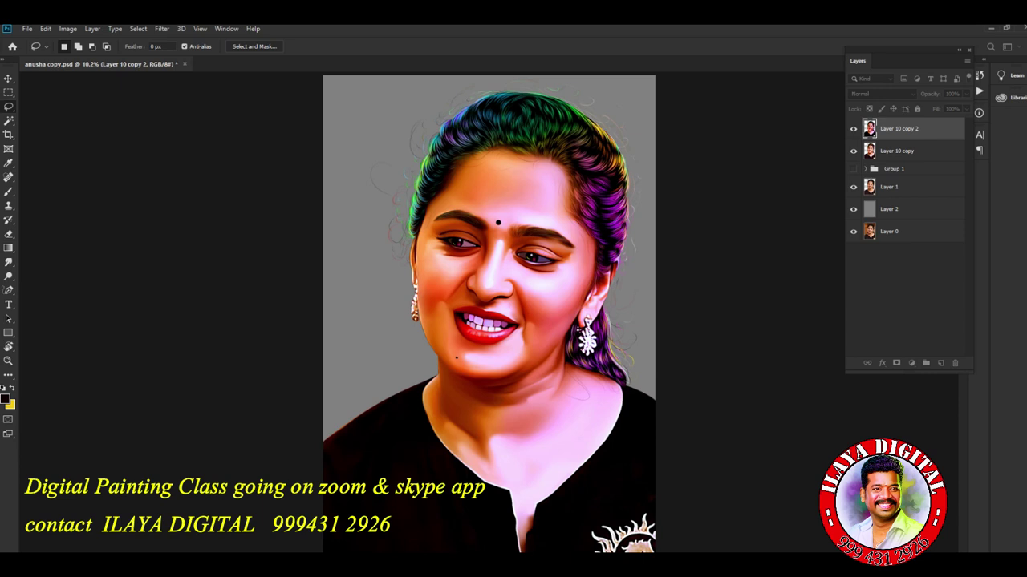
Step: Open Selective Color for the portrait layer and try a cyan value of +34% for the Reds
key("alt+i")
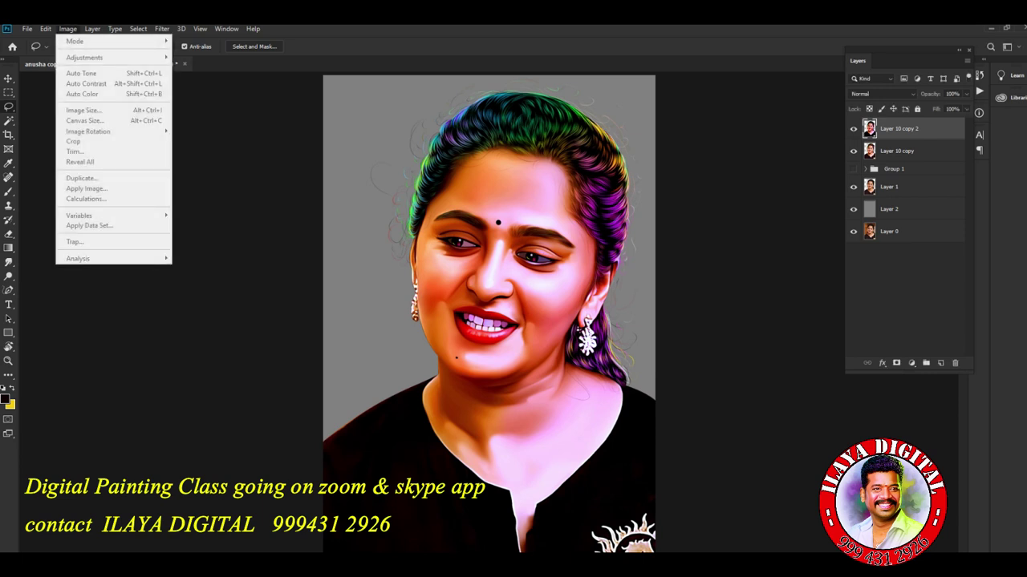
key("Escape")
key("alt+i")
key("j")
key("Down")
key("Down")
key("Down")
key("Down")
key("Down")
key("Down")
key("Down")
key("Down")
key("Down")
key("Down")
key("Down")
key("Down")
key("Down")
key("Down")
key("Down")
key("Down")
key("Down")
key("Up")
key("Up")
key("Return")
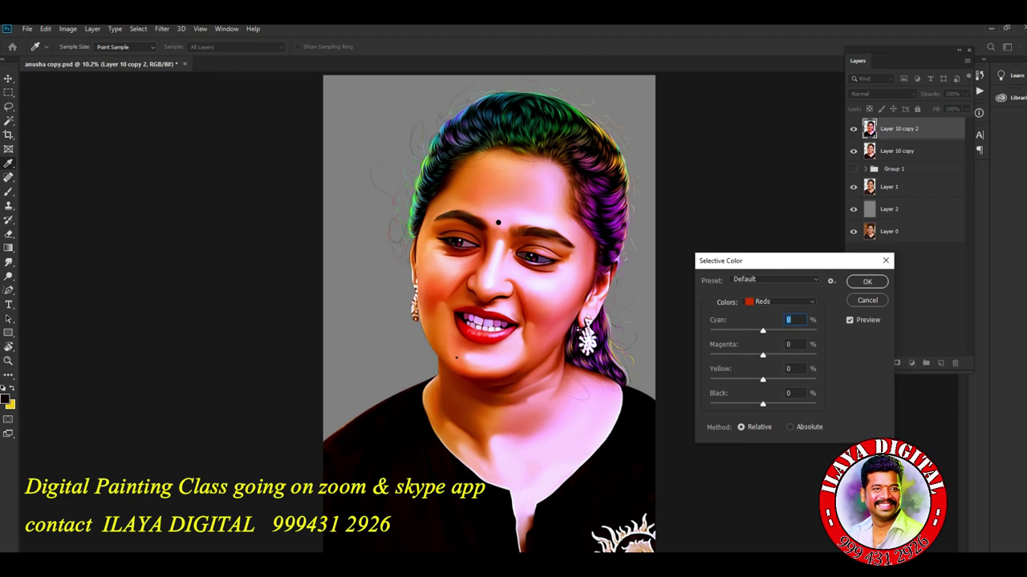
key("shift+Up")
key("shift+Up")
key("shift+Up")
key("shift+Up")
key("Up")
key("Up")
key("Up")
key("Up")
key("Up")
key("Up")
key("shift+Down")
key("shift+Down")
key("Down")
key("Down")
key("Down")
key("Down")
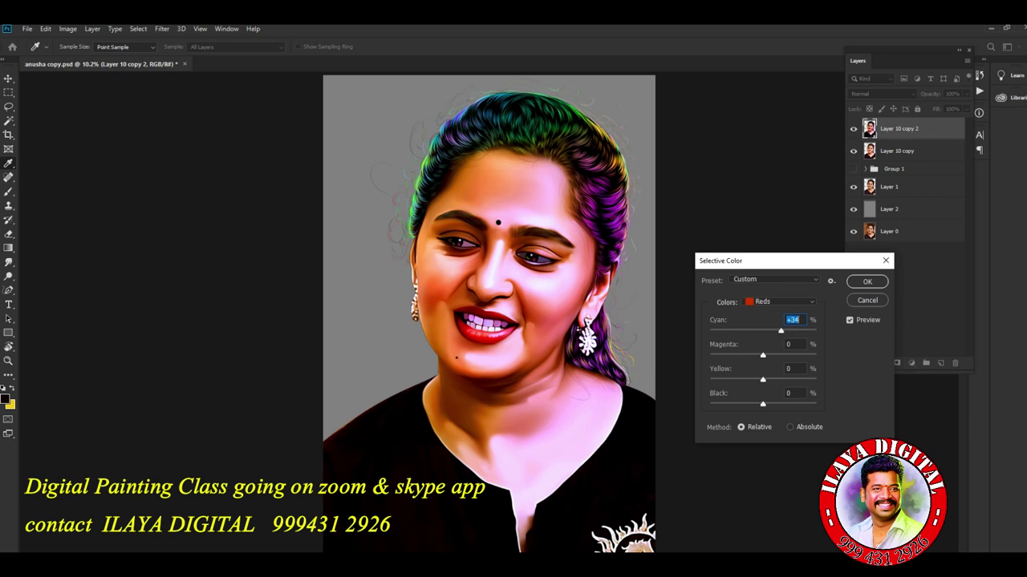
Step: Lower the cyan of the Reds to a negative value around -20%
key("shift+Down")
key("shift+Down")
key("Down")
key("Down")
key("Down")
key("Down")
key("Down")
key("Down")
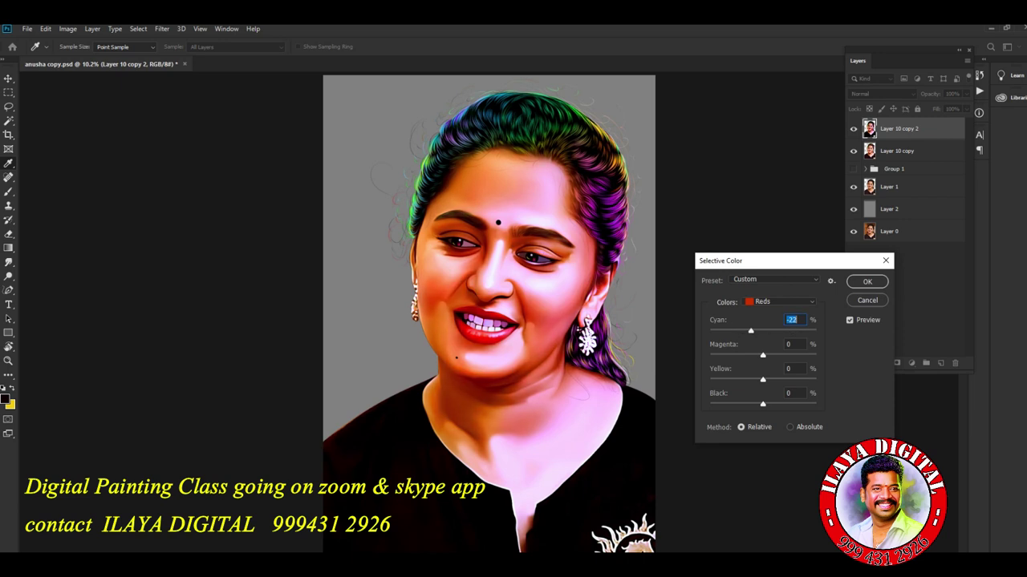
key("shift+Down")
key("Down")
key("shift+Up")
key("Up")
key("Up")
key("Up")
key("Up")
key("Up")
key("Up")
Step: Switch the Selective Color target to Magentas and reduce their magenta component to about -56%
left_click(782, 302)
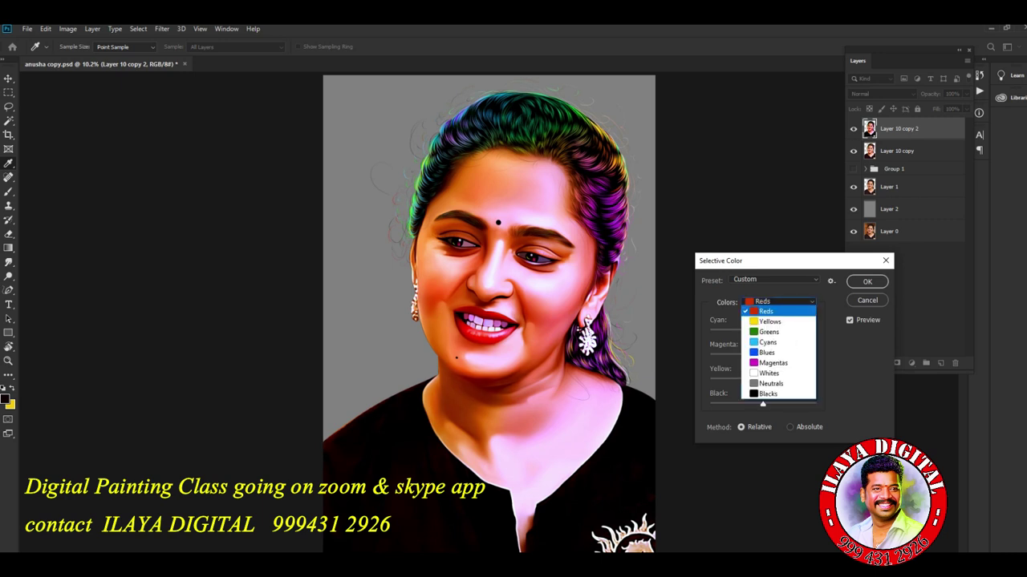
left_click(782, 358)
key("Tab")
key("Tab")
type("-57")
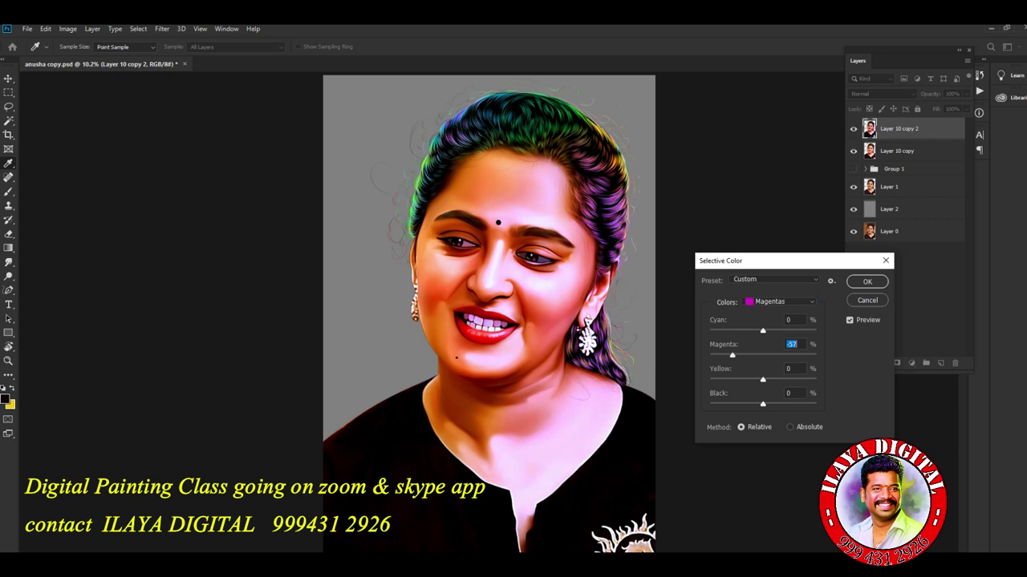
key("shift+Up")
key("shift+Up")
type("-82-58")
Step: Try negative and positive yellow amounts for the Magentas, ending back at 0%
key("Tab")
key("shift+Down")
key("shift+Down")
key("shift+Down")
key("shift+Down")
key("shift+Down")
key("shift+Down")
key("shift+Down")
key("shift+Down")
key("Down")
key("shift+Up")
key("shift+Up")
key("shift+Up")
key("shift+Up")
key("shift+Up")
key("shift+Up")
key("shift+Up")
key("shift+Up")
key("shift+Up")
key("shift+Up")
key("shift+Up")
key("shift+Up")
key("shift+Up")
key("shift+Up")
key("shift+Up")
key("shift+Up")
key("shift+Up")
key("Down")
key("Down")
key("shift+Down")
key("shift+Down")
key("shift+Down")
key("shift+Down")
key("shift+Down")
key("shift+Down")
key("shift+Down")
key("shift+Down")
key("Down")
key("Down")
key("Down")
key("Down")
key("Down")
key("Down")
Step: Target the Yellows and test their yellow component in both directions, settling slightly below zero
left_click(780, 302)
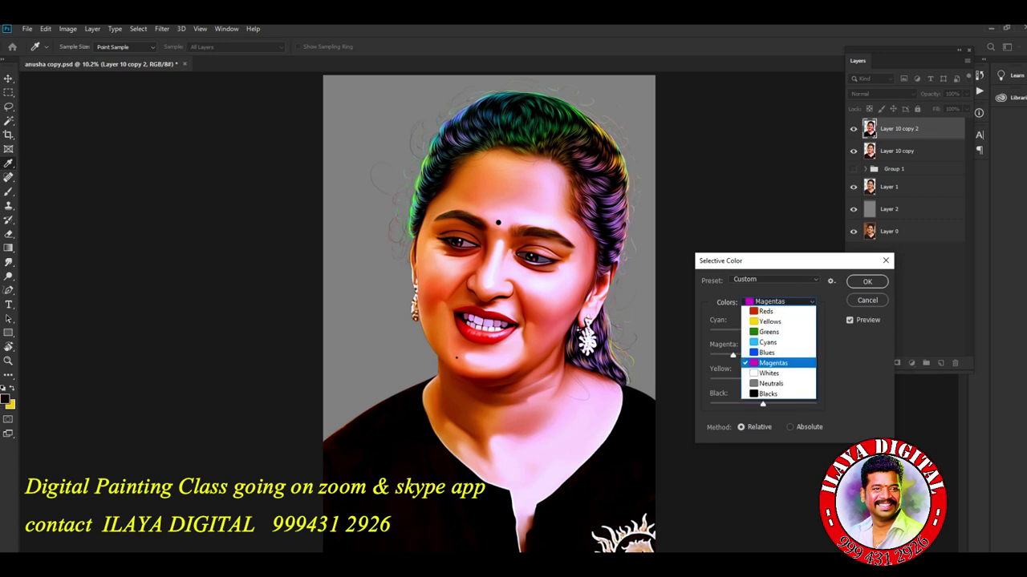
left_click(766, 321)
key("Tab")
key("Tab")
key("Tab")
key("shift+Up")
key("shift+Up")
key("shift+Up")
key("shift+Up")
key("shift+Up")
key("shift+Up")
key("shift+Up")
key("shift+Up")
key("shift+Down")
key("shift+Down")
key("shift+Down")
key("shift+Down")
key("shift+Down")
key("shift+Down")
key("shift+Down")
key("shift+Down")
key("shift+Down")
key("shift+Down")
key("shift+Down")
key("shift+Down")
key("shift+Down")
key("shift+Down")
key("Down")
key("Down")
key("Down")
key("Down")
key("Down")
key("Down")
key("Down")
key("shift+Up")
key("shift+Up")
key("shift+Up")
key("shift+Up")
key("shift+Up")
key("Down")
key("Down")
key("shift+Up")
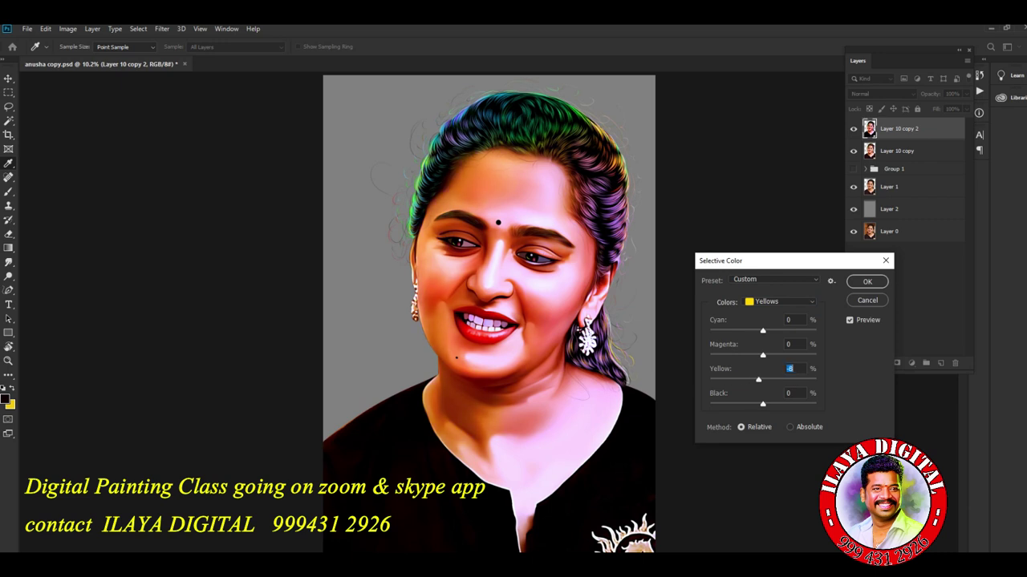
key("Up")
key("Up")
Step: Target the Cyans and fine-tune their cyan component, trying clearly lower amounts before bringing it back up
left_click(782, 301)
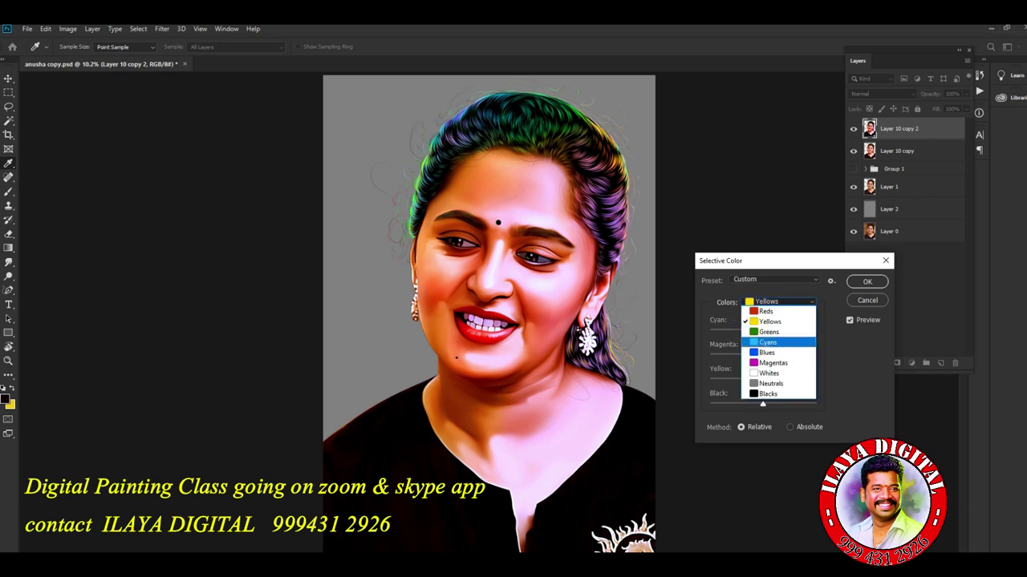
left_click(770, 338)
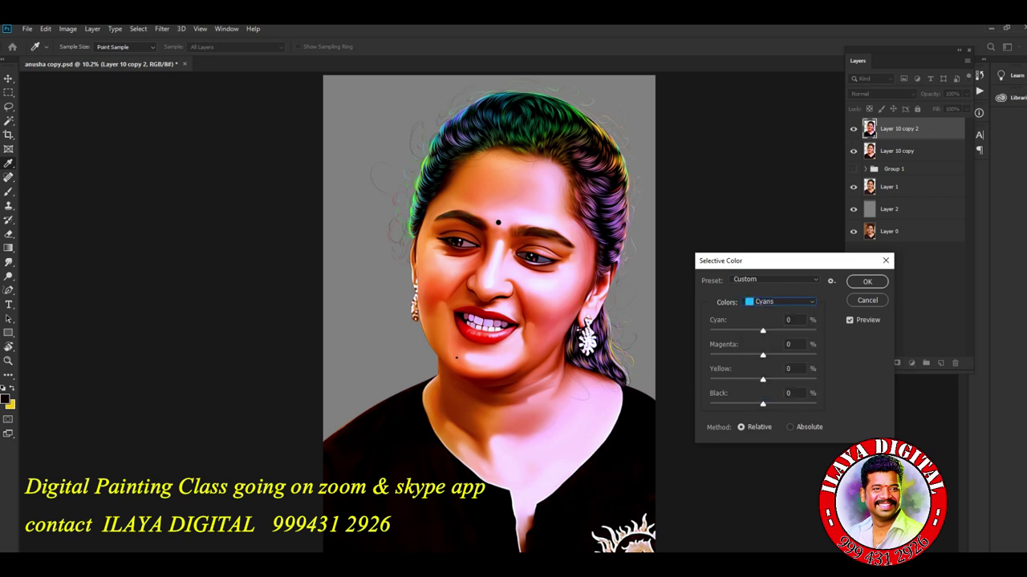
key("Tab")
key("shift+Down")
key("shift+Down")
key("shift+Down")
key("shift+Down")
key("Up")
key("Up")
key("Up")
key("shift+Up")
key("shift+Up")
key("shift+Up")
key("Up")
key("Up")
key("Up")
key("Up")
key("Up")
key("Up")
Step: Return to the Magentas and raise their magenta component to -28%
left_click(782, 302)
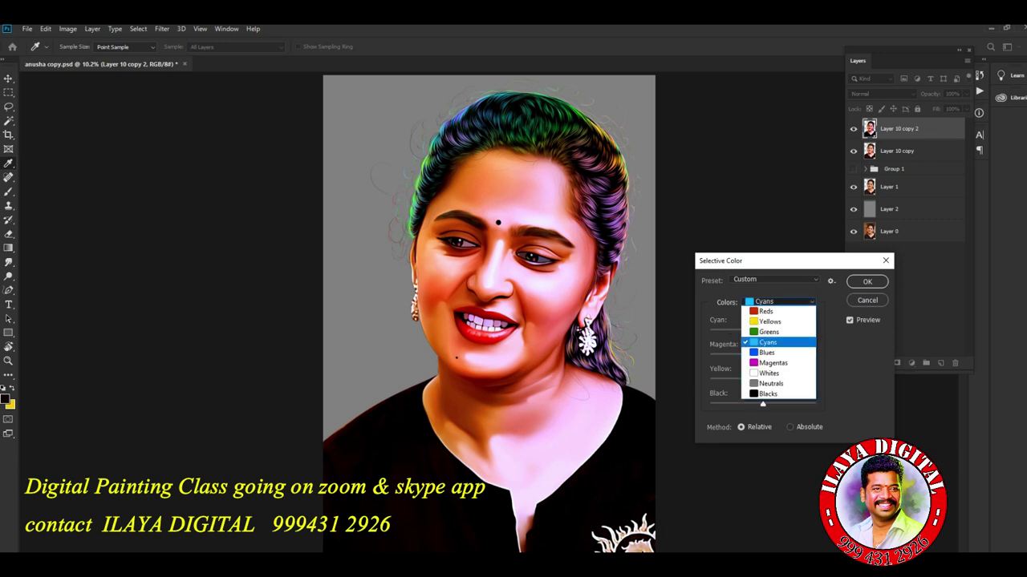
key("Down")
key("Down")
key("Down")
key("Down")
key("Down")
key("Return")
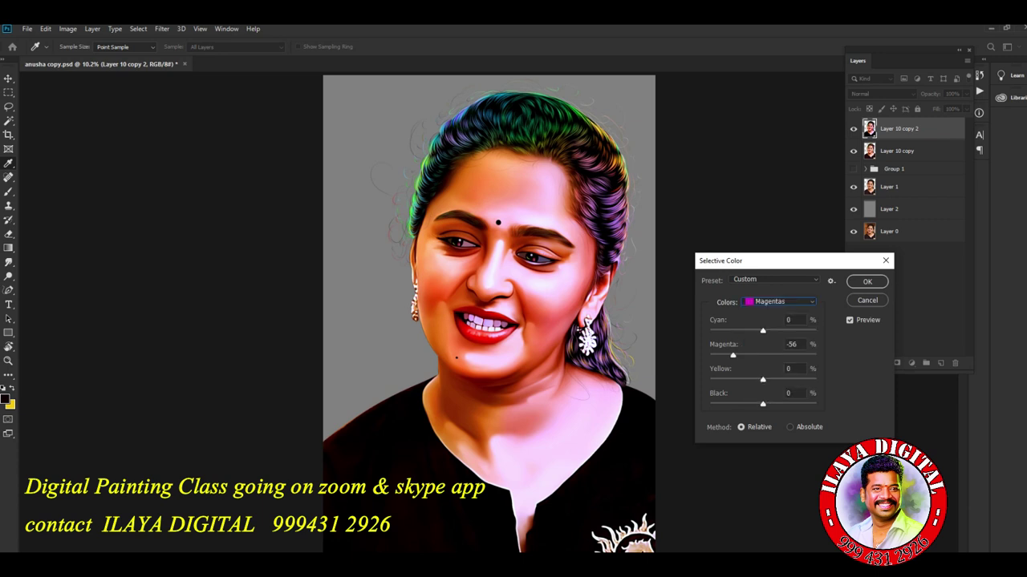
key("Tab")
key("Tab")
key("Up")
key("Up")
key("Up")
key("Up")
key("Up")
key("Up")
key("Up")
key("Up")
key("Up")
key("Up")
key("Up")
key("Up")
key("Up")
key("Up")
key("Up")
key("Up")
key("Up")
key("Up")
key("Up")
key("Up")
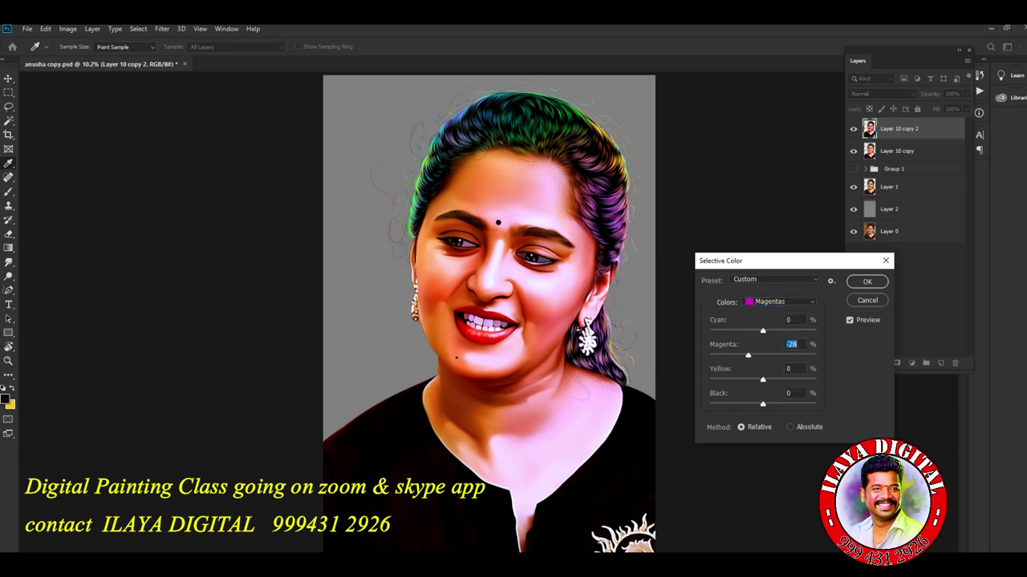
Step: Raise the magenta component of the Magentas to +48% and apply the Selective Color adjustment
key("Up")
key("Up")
key("Up")
key("Up")
key("Up")
key("Up")
key("Up")
key("Up")
key("Up")
key("Up")
key("Up")
key("Up")
key("Up")
key("Up")
key("Up")
key("Up")
key("Up")
key("Up")
key("Up")
key("Up")
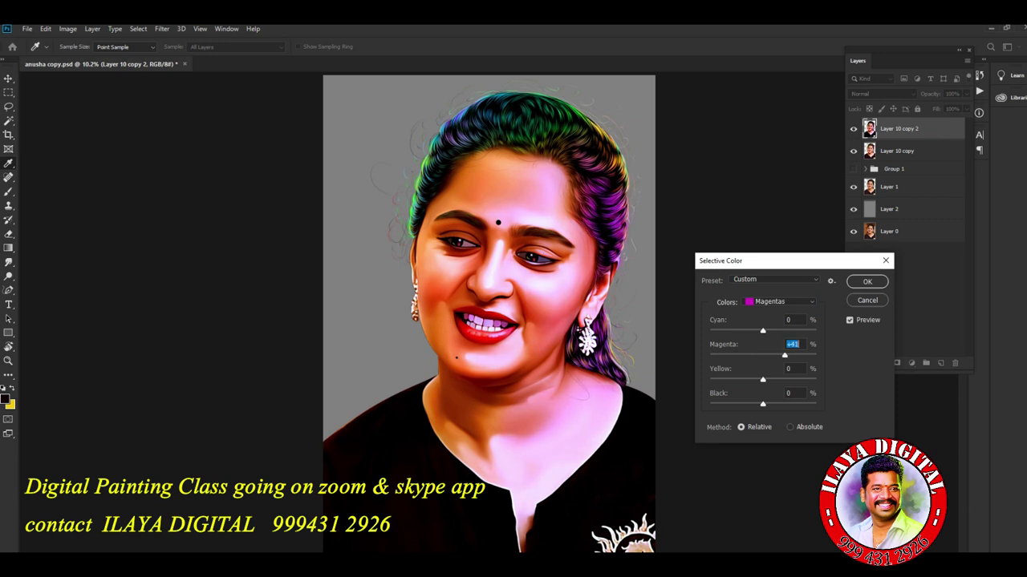
key("Up")
key("Up")
key("Up")
key("Up")
key("Up")
key("Up")
key("Up")
key("Up")
key("Up")
key("Up")
key("shift+Tab")
key("shift+Tab")
key("alt+Down")
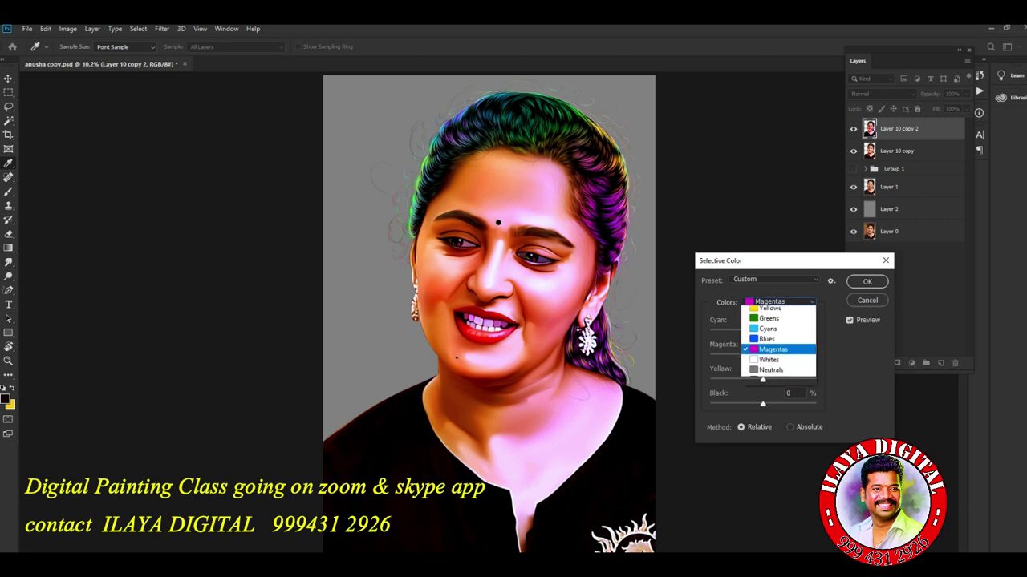
key("Up")
key("Up")
key("Up")
key("Up")
key("Up")
key("Escape")
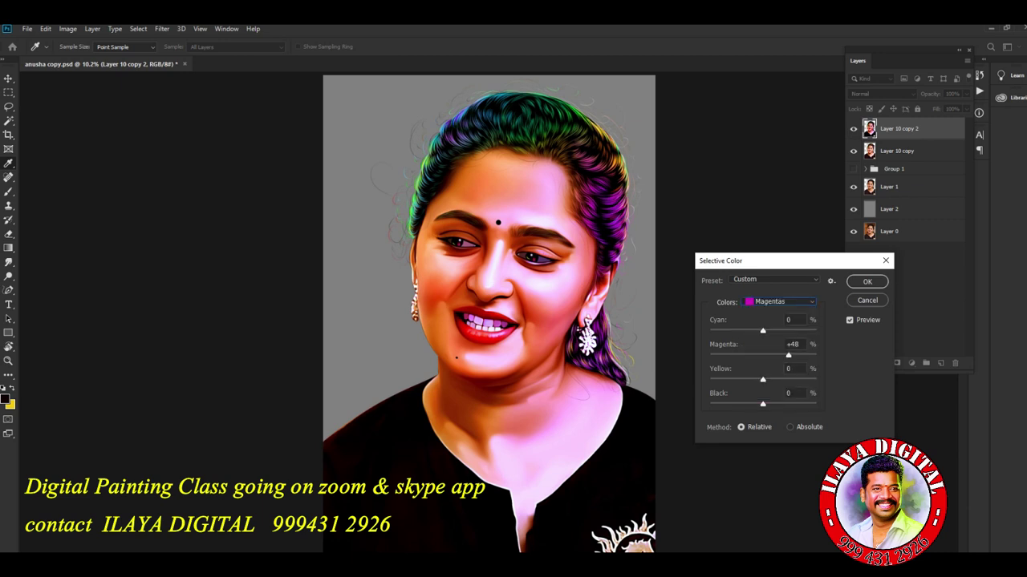
key("Return")
key("l")
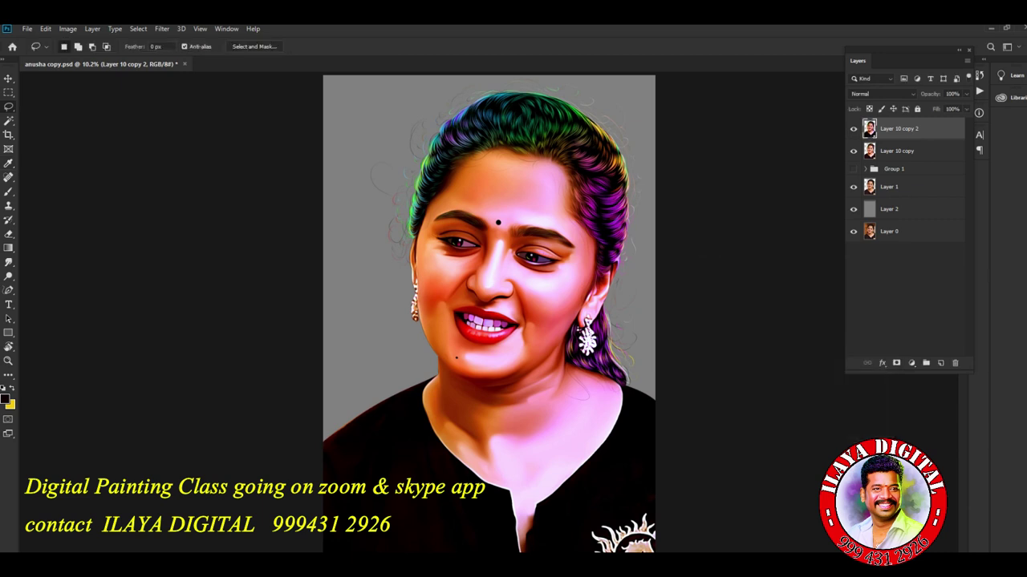
Step: Shift the highlights toward blue by +5 with Color Balance, apply the adjustment and save the document
key("ctrl+b")
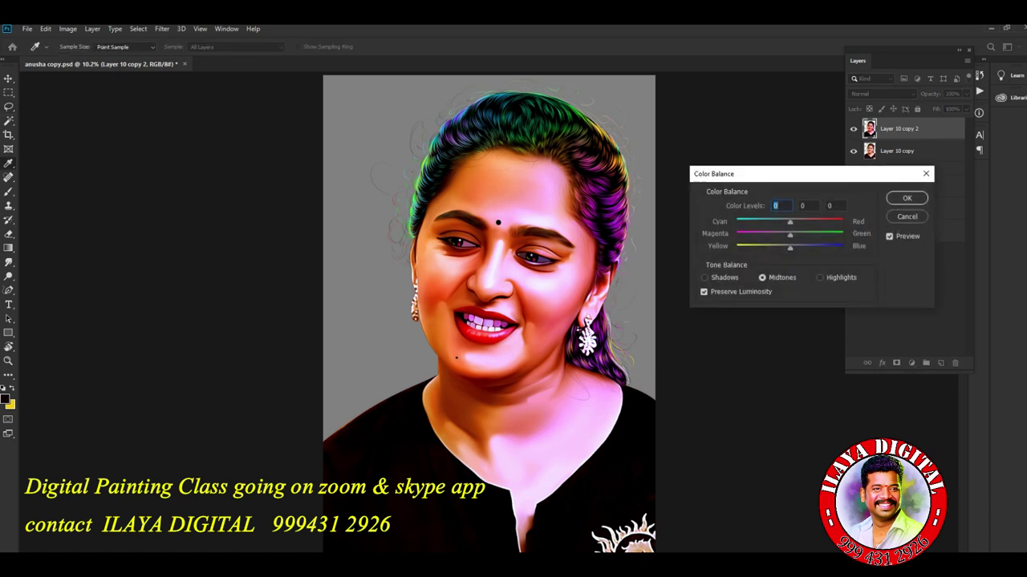
left_click_drag(789, 235, 786, 248)
key("Tab")
key("Down")
key("ctrl+3")
type("27")
key("Down")
key("Down")
key("Down")
key("Down")
key("Down")
key("Down")
key("Down")
key("Down")
key("Down")
key("Down")
key("Down")
key("Down")
key("Down")
key("Down")
key("Down")
key("Down")
key("Down")
key("Down")
key("Down")
key("Down")
key("Return")
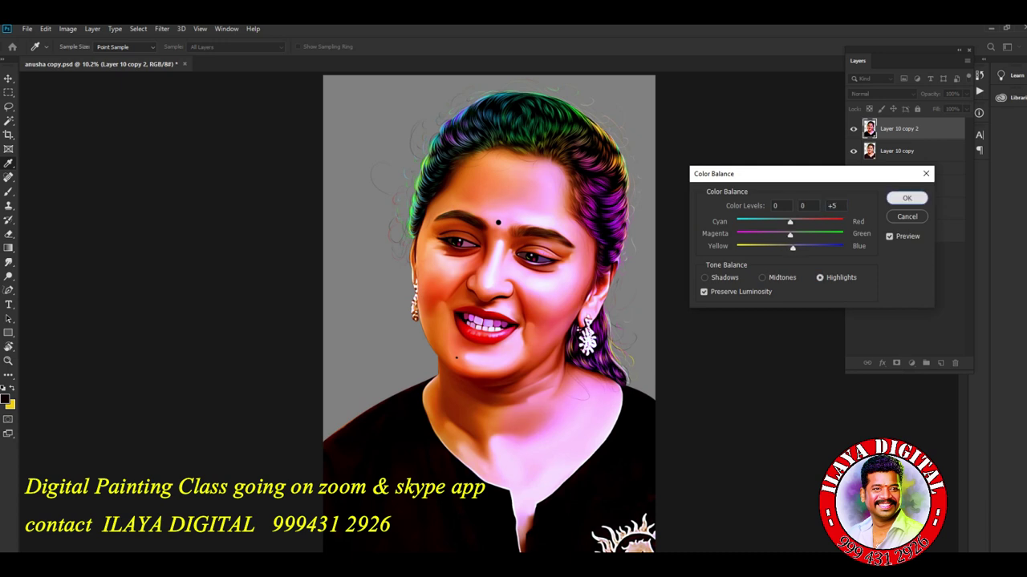
key("ctrl+s")
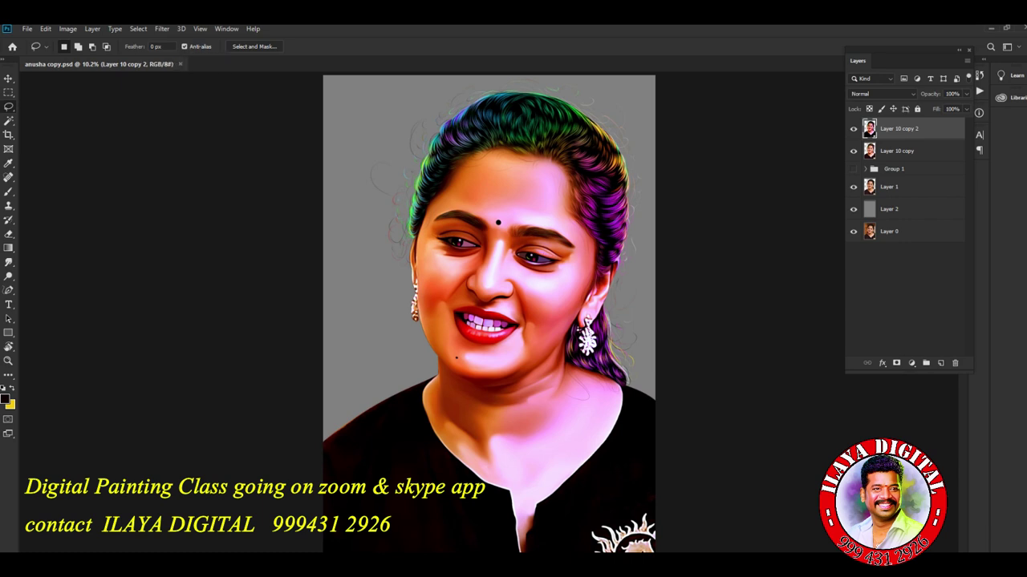
left_click(26, 28)
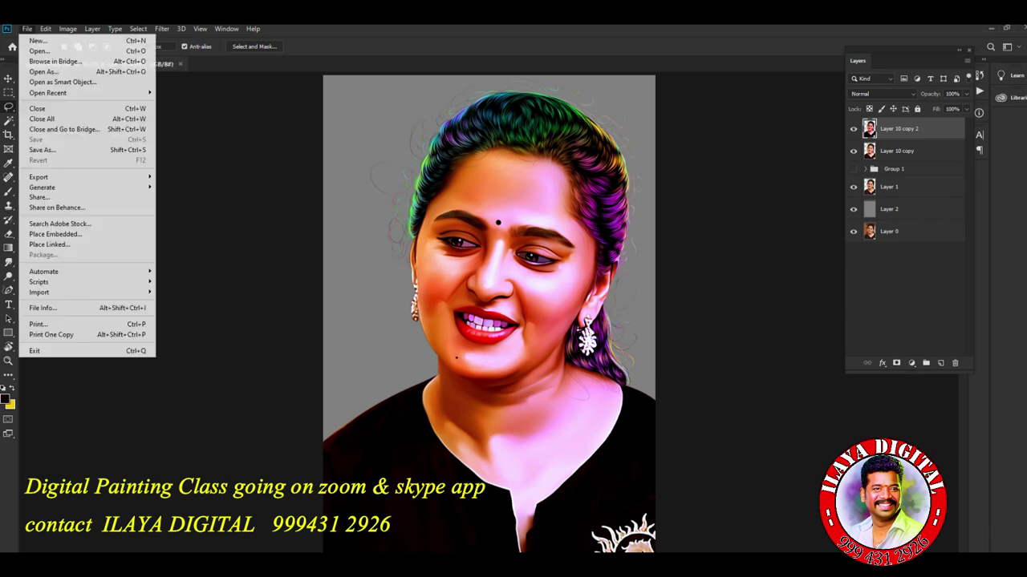
left_click(32, 40)
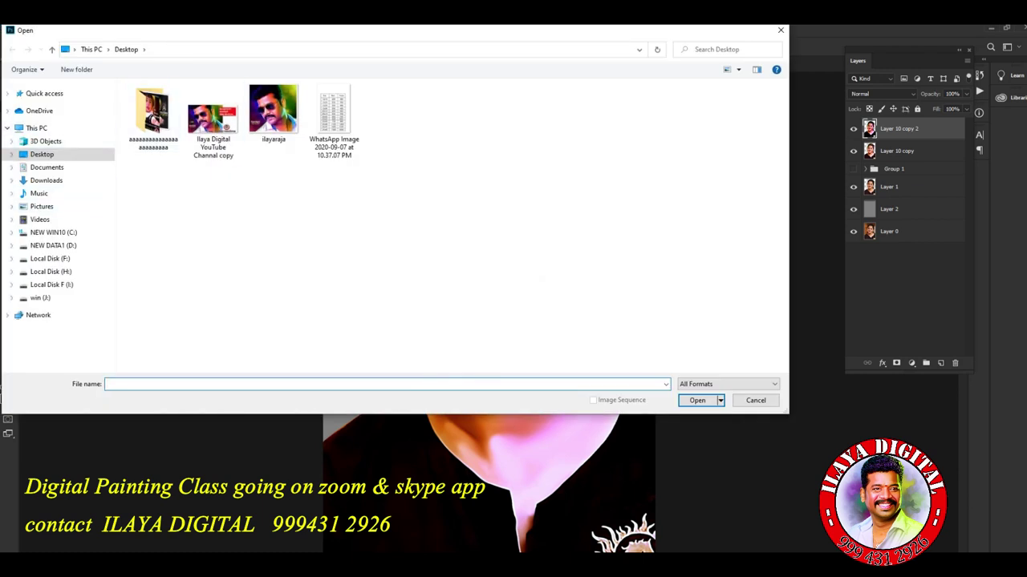
key("Escape")
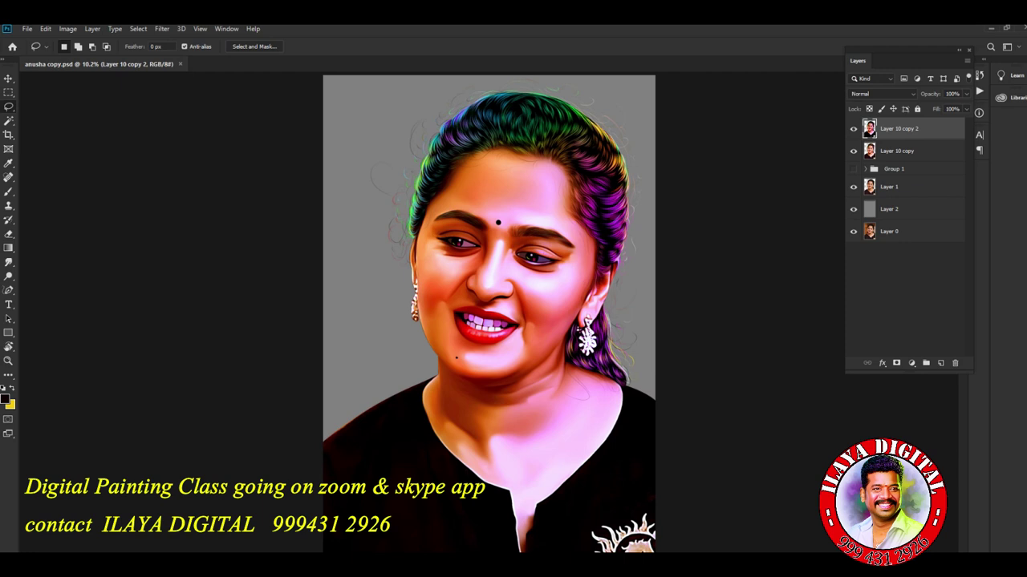
Step: Turn the gray background on Layer 2 black with a Hue/Saturation lightness of -100
scroll(492, 313, "up", 1)
key("alt+bracketleft")
key("alt+bracketleft")
key("alt+bracketleft")
key("alt+bracketleft")
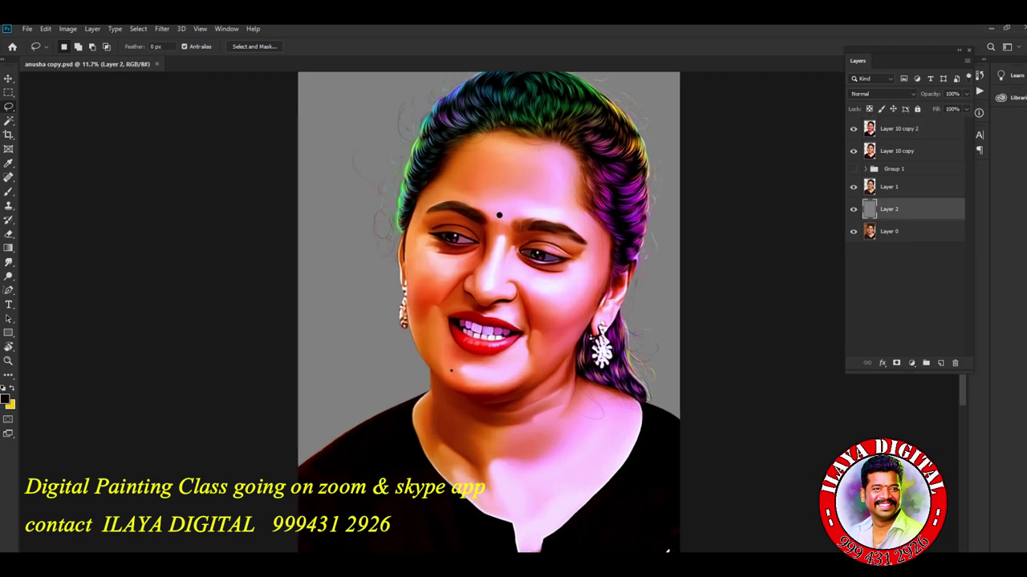
key("ctrl+u")
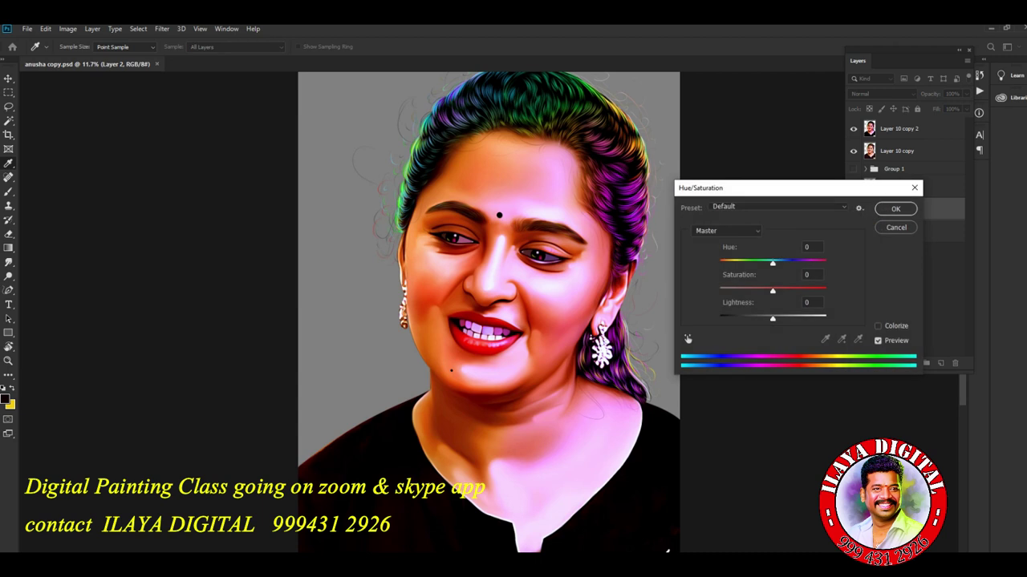
key("Tab")
key("Tab")
type("-100")
key("Return")
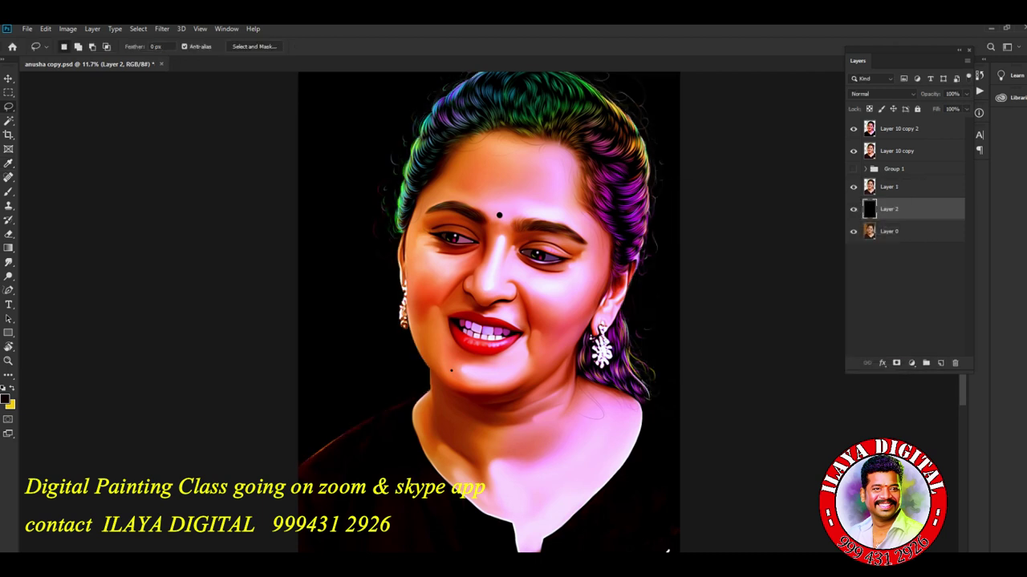
scroll(611, 152, "up", 3)
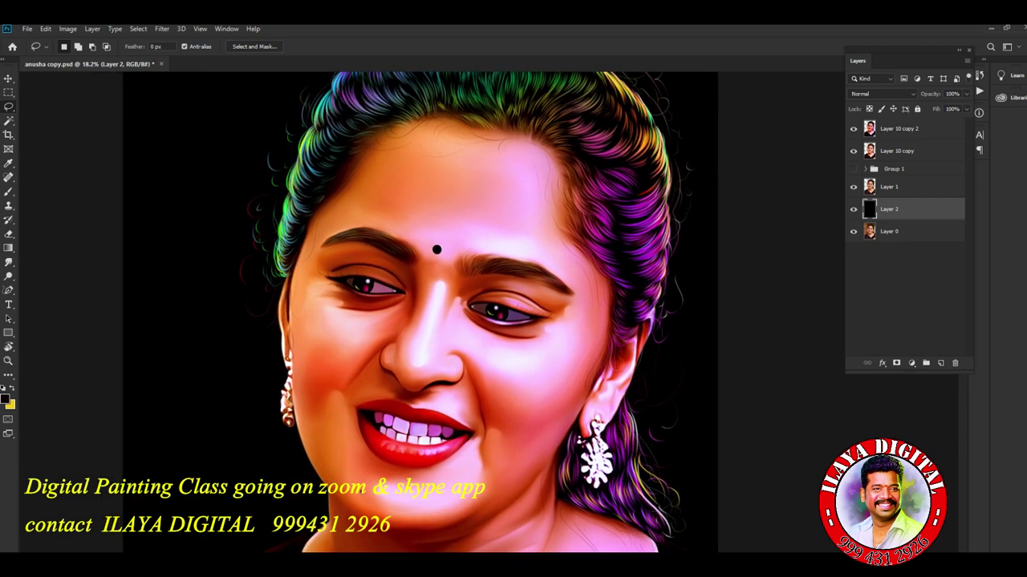
scroll(668, 353, "up", 1)
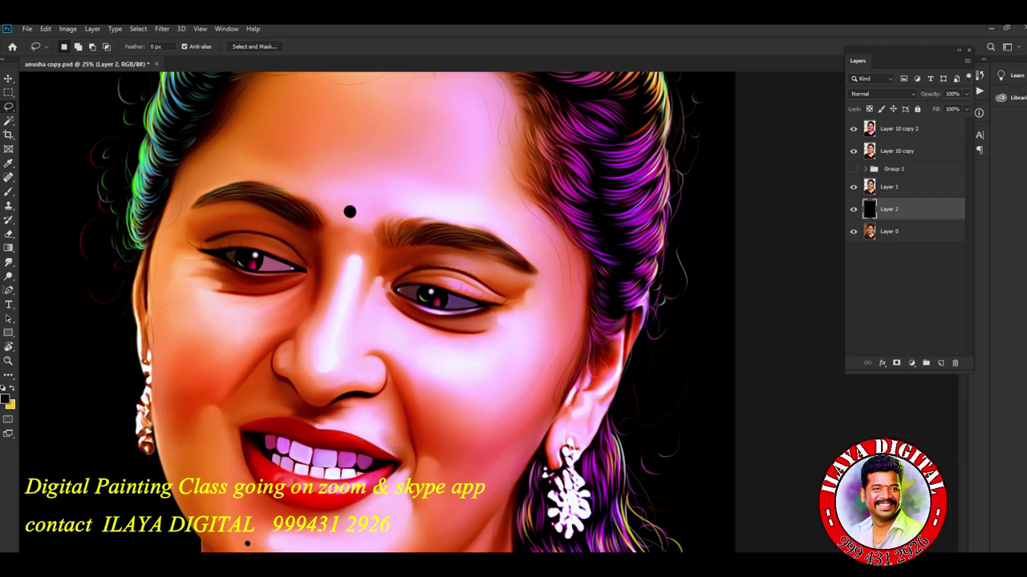
key("ctrl+u")
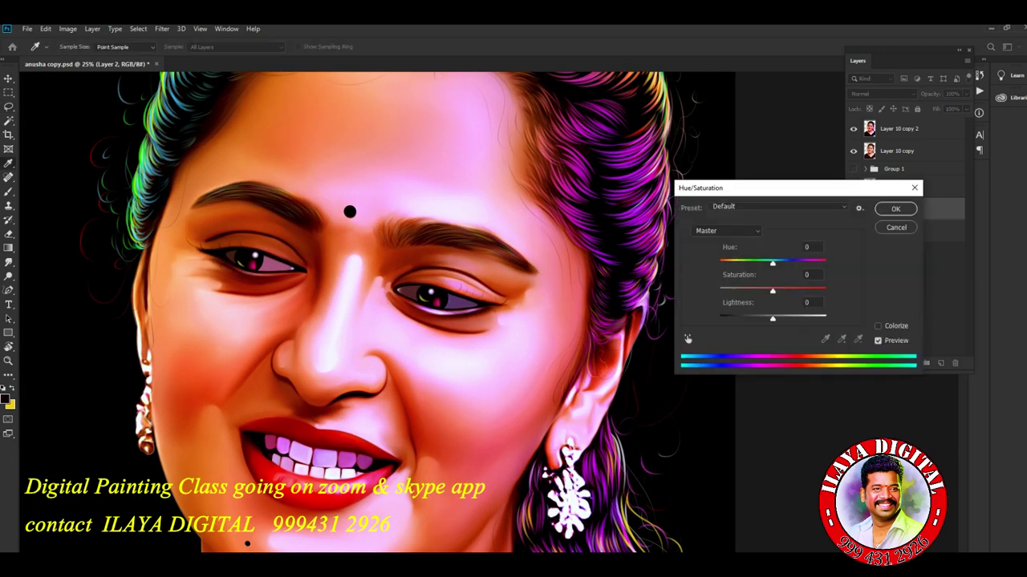
left_click(914, 188)
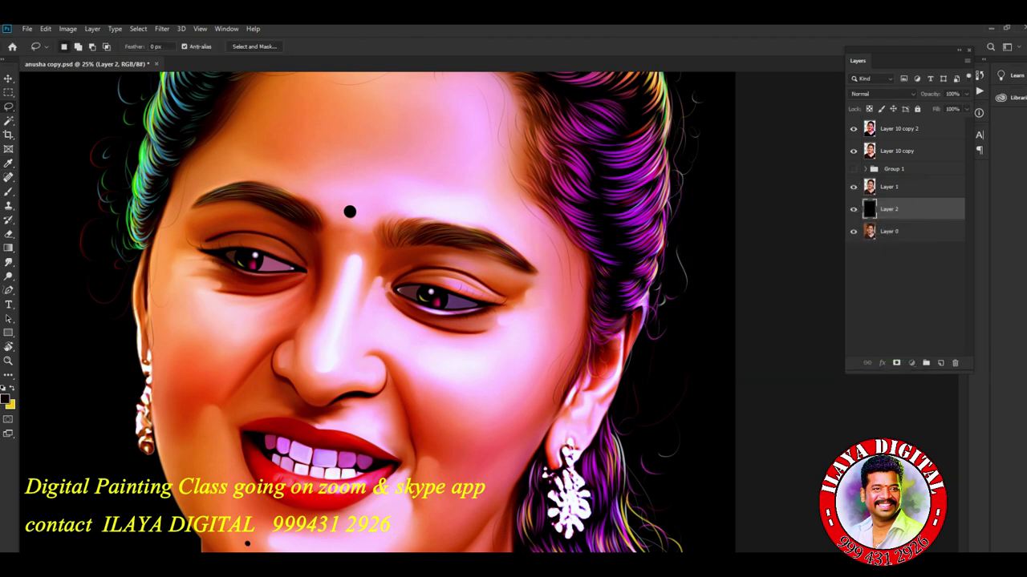
Step: Start a Hue/Saturation adjustment on Layer 10 copy 2 and lower the master saturation to -24
left_click(898, 128)
key("ctrl+u")
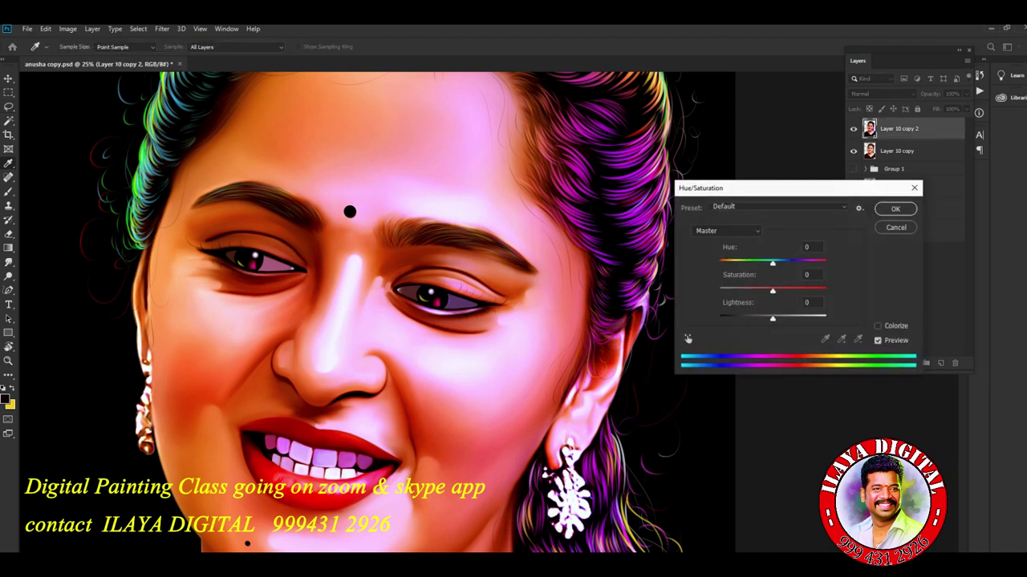
key("Tab")
key("Down")
key("Down")
key("Down")
key("Down")
key("Down")
key("Down")
key("Down")
key("Down")
key("Down")
key("Down")
key("Down")
key("Down")
key("Down")
key("Down")
key("Down")
key("Down")
key("Down")
key("Down")
key("Down")
key("Down")
key("Down")
key("Down")
key("Down")
key("Down")
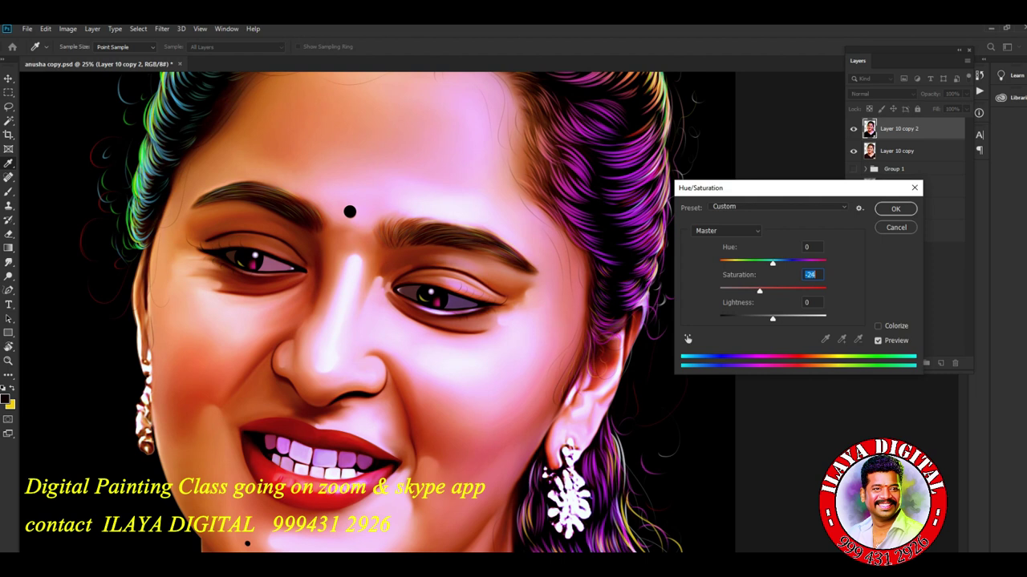
Step: Try strongly desaturating the whole portrait with a master saturation of -85
key("ctrl+minus")
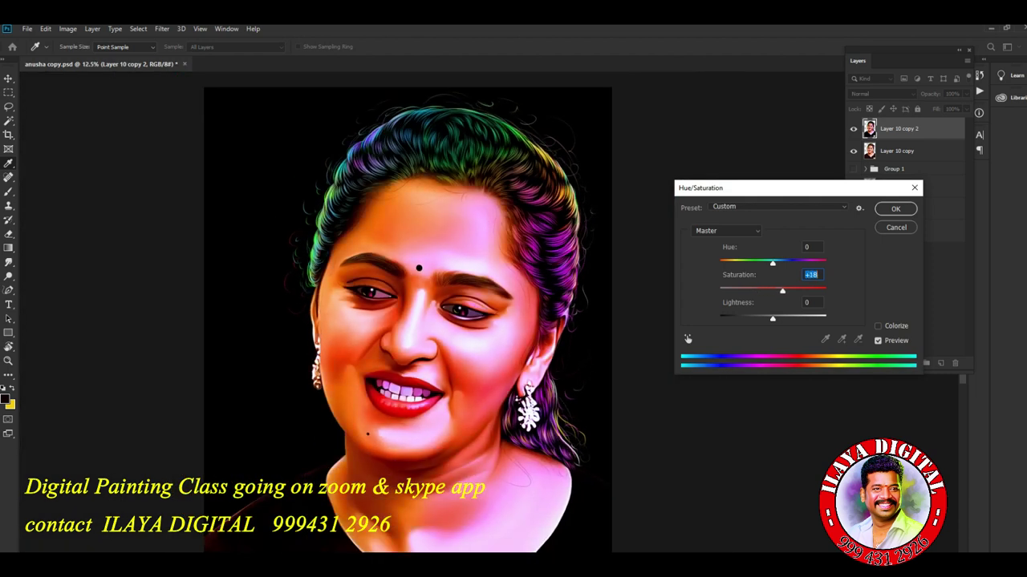
key("shift+Down")
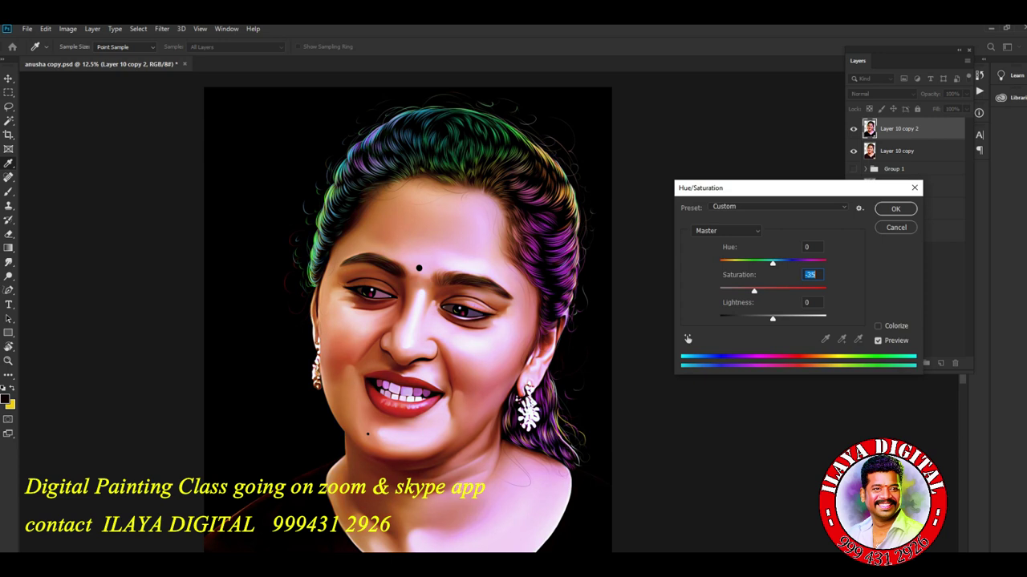
key("shift+Down")
key("Down")
key("Down")
key("Down")
key("Down")
key("Down")
key("Down")
key("Down")
key("Down")
key("Down")
key("Down")
key("Down")
key("Down")
key("Down")
key("Down")
key("Down")
key("Down")
key("Down")
key("Down")
key("Down")
key("Down")
key("Down")
key("Down")
key("Down")
key("Down")
key("Down")
key("Down")
key("Down")
key("Down")
key("Down")
key("Down")
key("Down")
key("Down")
key("Down")
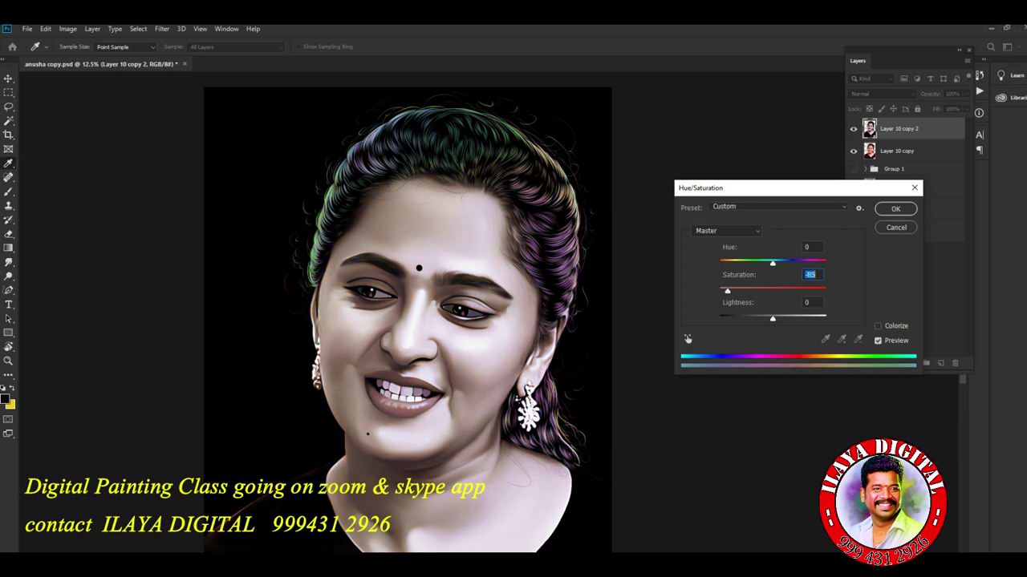
Step: Bring the master saturation of Layer 10 copy 2 back up to -7
key("Up")
key("Up")
key("Up")
key("Up")
key("Up")
key("Up")
key("Up")
key("Up")
key("Up")
key("Up")
key("Up")
key("Up")
key("Up")
key("Up")
key("Up")
key("Up")
key("Up")
key("Up")
key("Up")
key("Up")
key("Down")
key("Down")
key("Down")
key("Down")
key("Down")
key("Down")
key("Down")
key("Down")
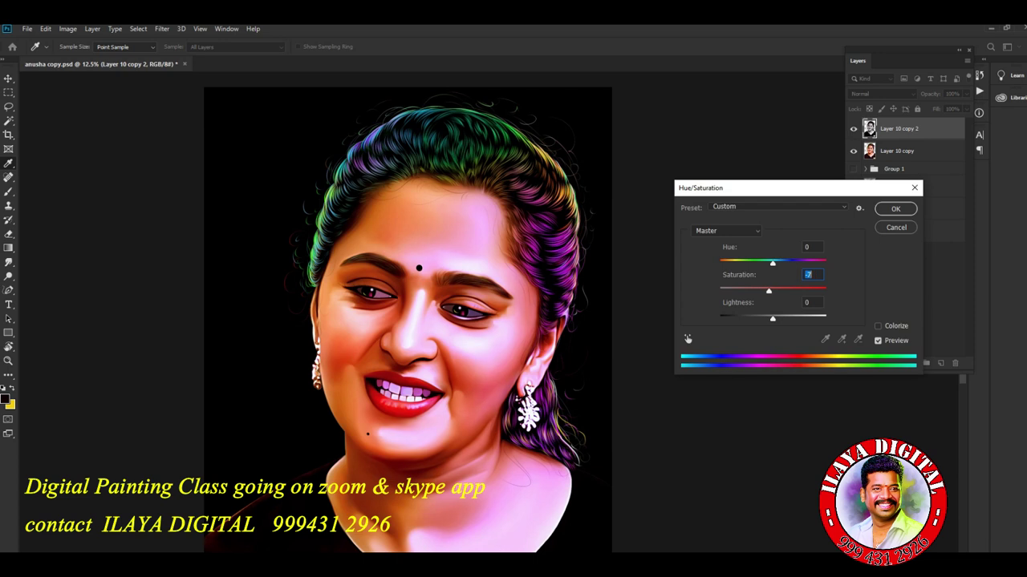
Step: Fine-tune the master saturation, set the hue to 3 and apply the Hue/Saturation adjustment
key("Up")
key("Up")
key("Up")
key("Up")
key("Up")
key("Up")
key("Up")
key("Up")
key("Up")
key("Up")
key("Up")
key("Up")
key("Up")
key("Up")
key("Up")
key("Up")
key("Up")
key("Up")
key("Up")
key("Up")
key("Up")
key("Up")
key("Up")
key("Up")
key("Down")
key("Down")
key("Down")
key("Down")
key("Down")
key("shift+Tab")
key("Up")
key("Up")
key("Up")
key("Up")
type("3")
key("Return")
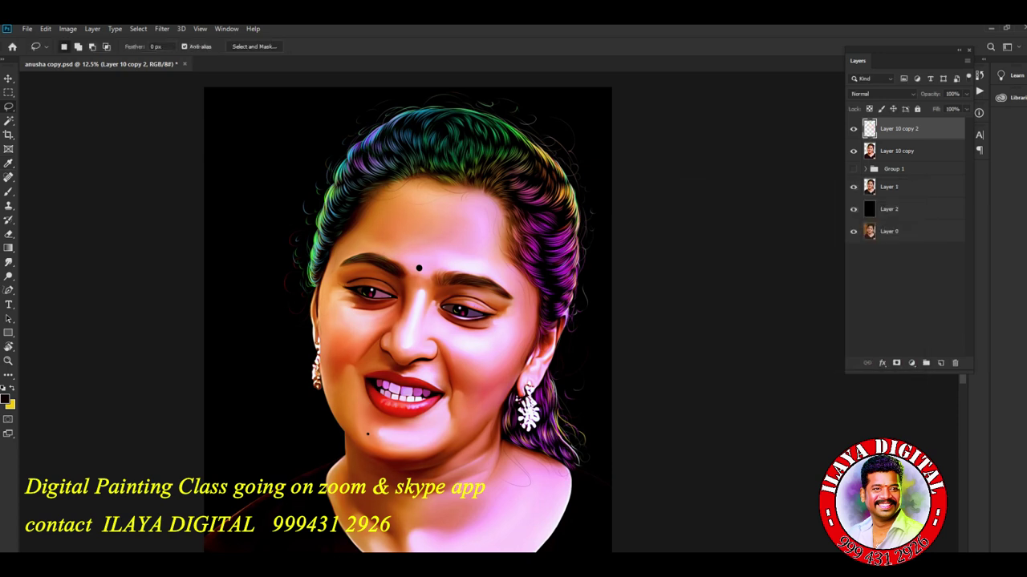
Step: Hide Layer 10 copy and toggle Layer 10 copy 2 off and on to compare it with the layers below
left_click(853, 151)
left_click(853, 129)
left_click(853, 129)
left_click(852, 129)
left_click(852, 129)
left_click(852, 128)
left_click(852, 129)
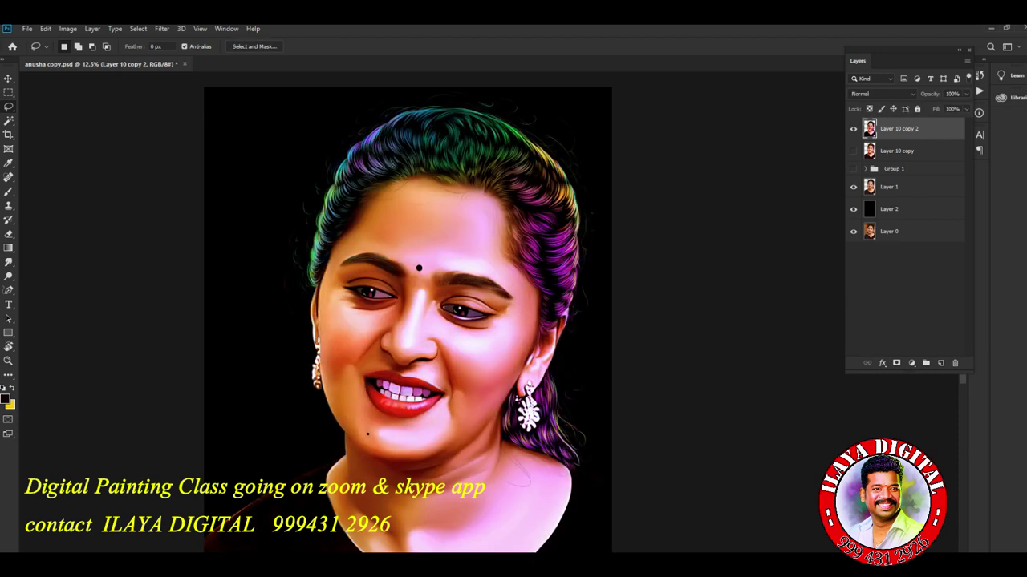
Step: Compare the face up close with and without Layer 10 copy 2, leaving the layer shown
scroll(569, 326, "up", 2)
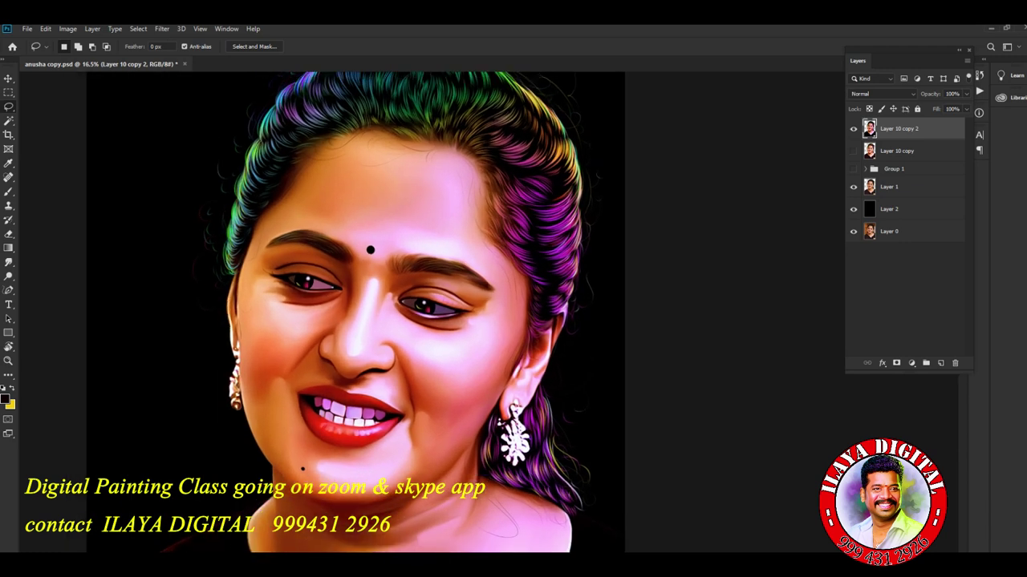
left_click(852, 129)
left_click(852, 128)
left_click(852, 128)
left_click(853, 128)
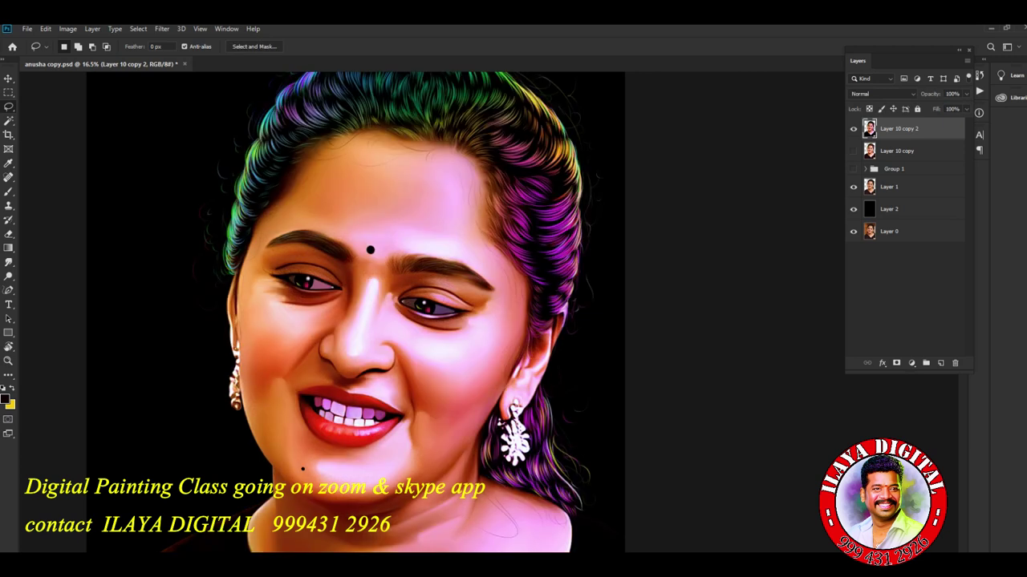